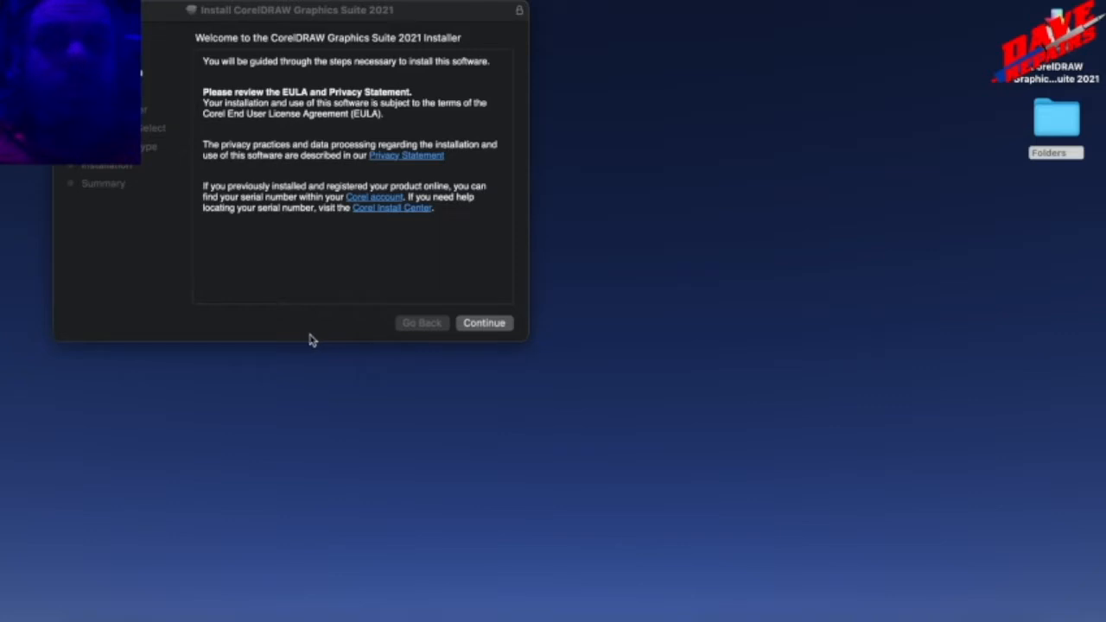
# Proceed past the installer's welcome page and agree to the English software licence agreement.
pyautogui.click(484, 324)
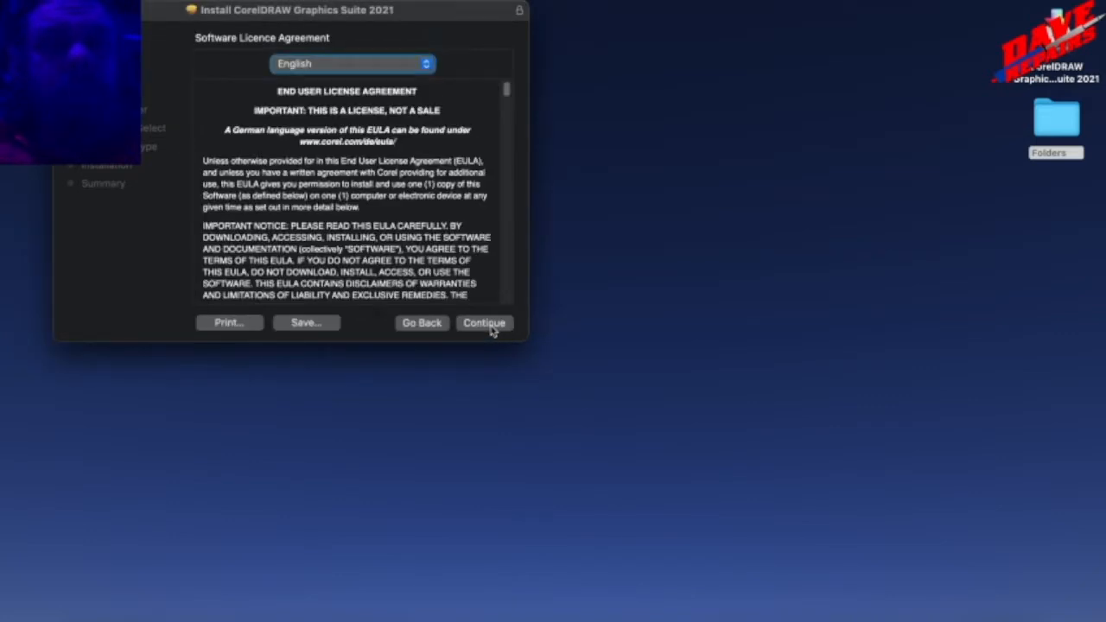
pyautogui.click(490, 329)
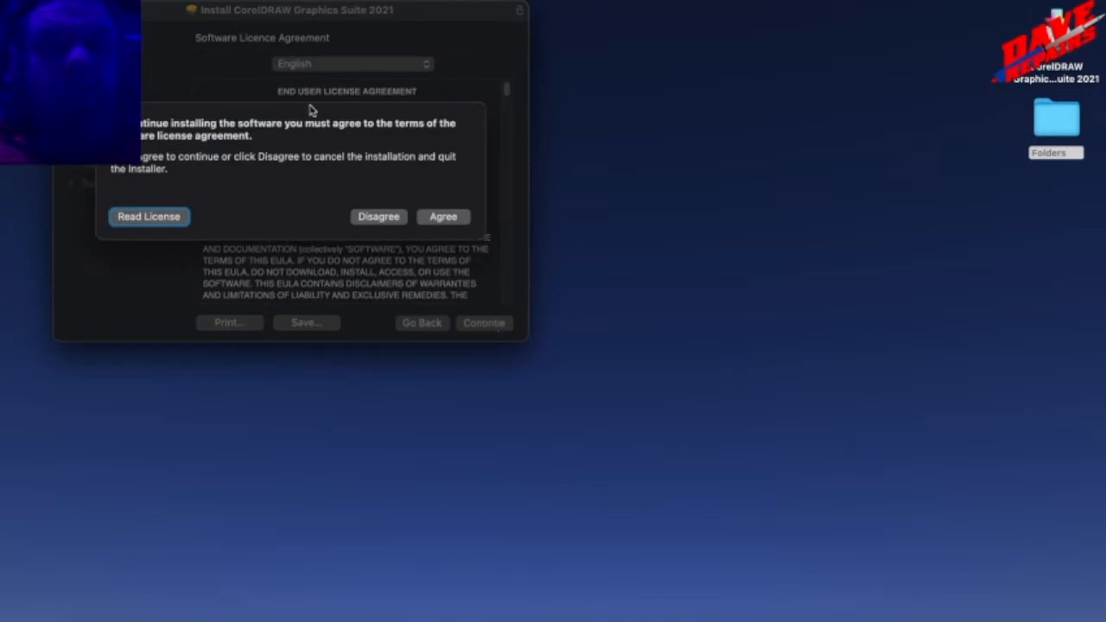
pyautogui.click(437, 218)
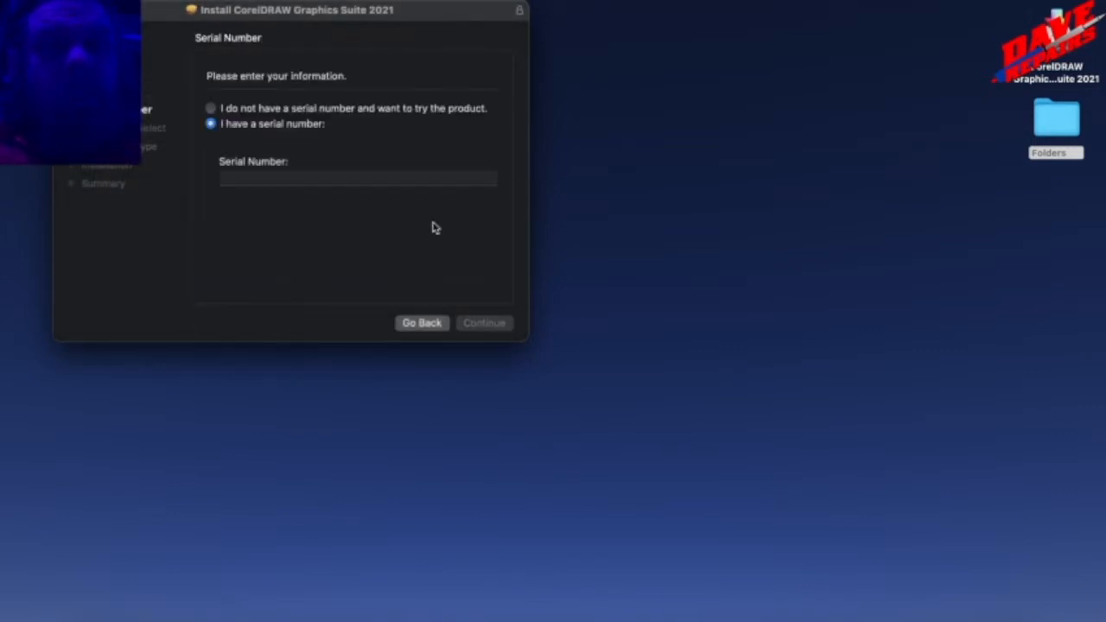
# Choose to try the product without a serial number and start the standard installation on Macintosh HD.
pyautogui.click(251, 110)
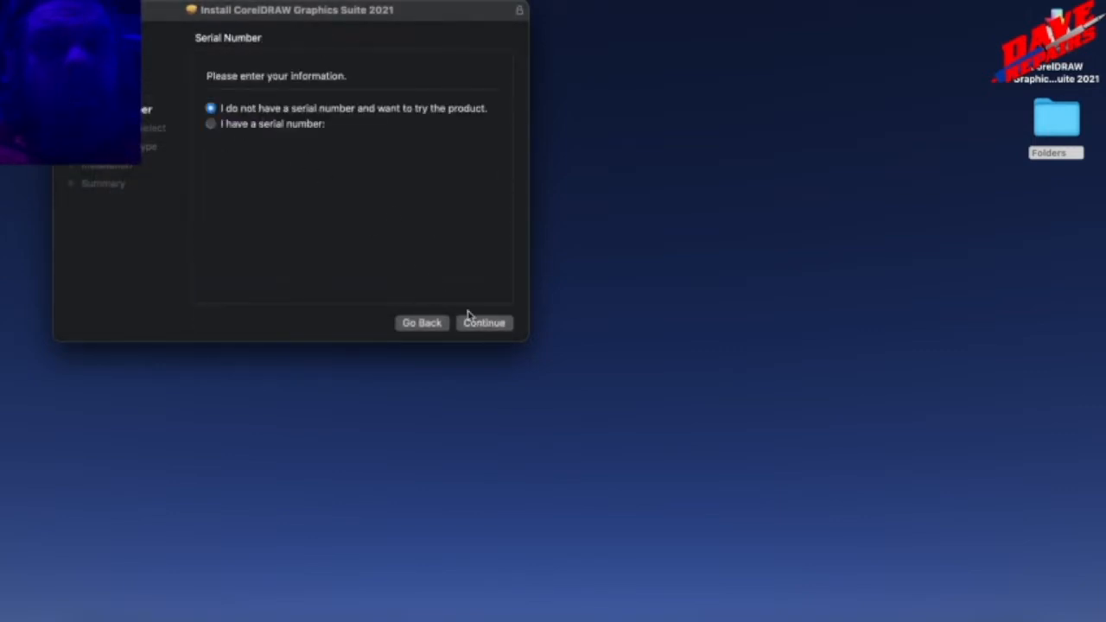
pyautogui.click(483, 323)
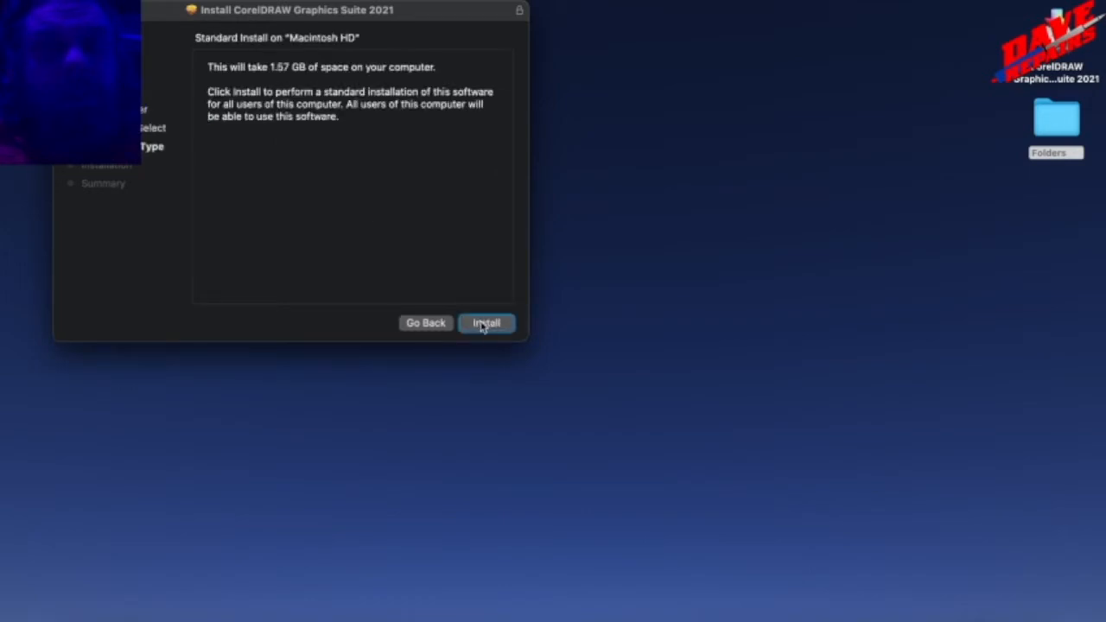
pyautogui.click(484, 324)
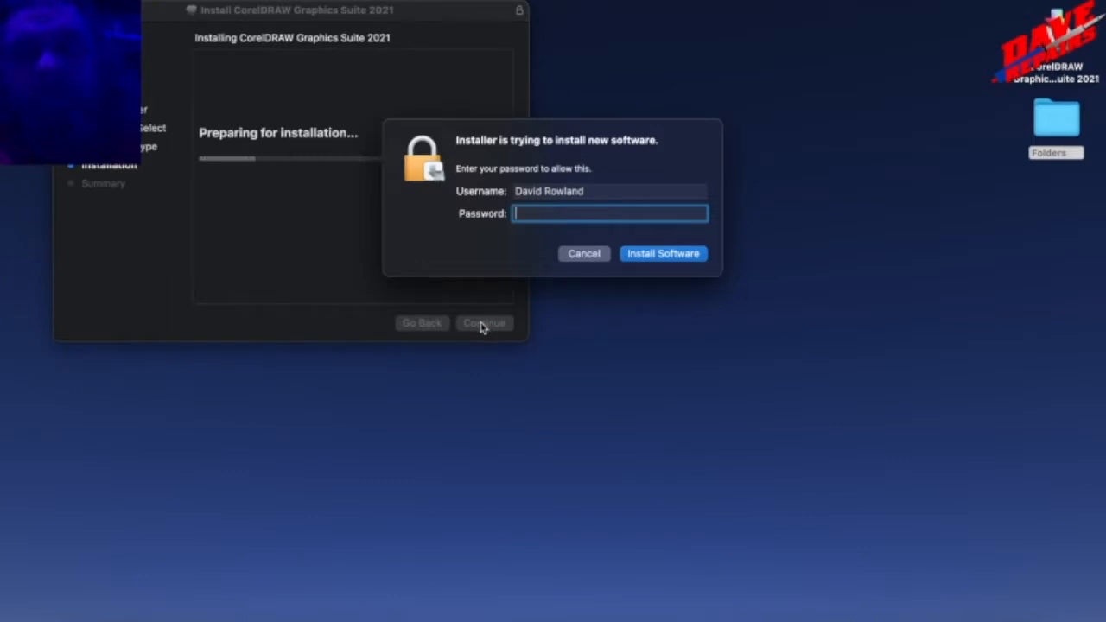
# Enter the account password to authorise the software installation.
pyautogui.write('••••••••')
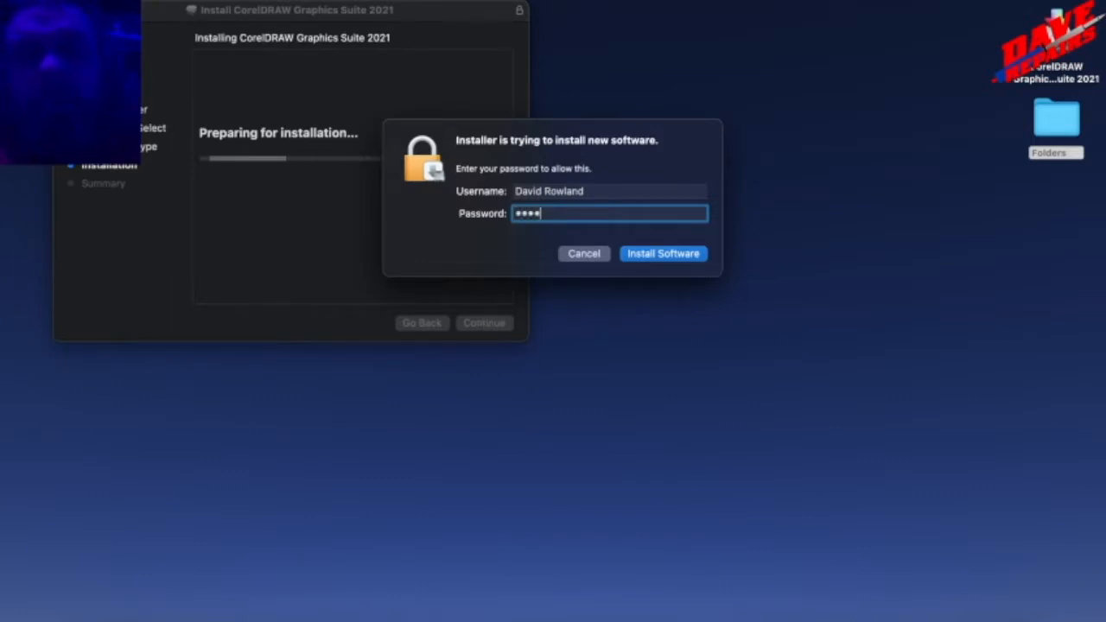
pyautogui.write('•••••')
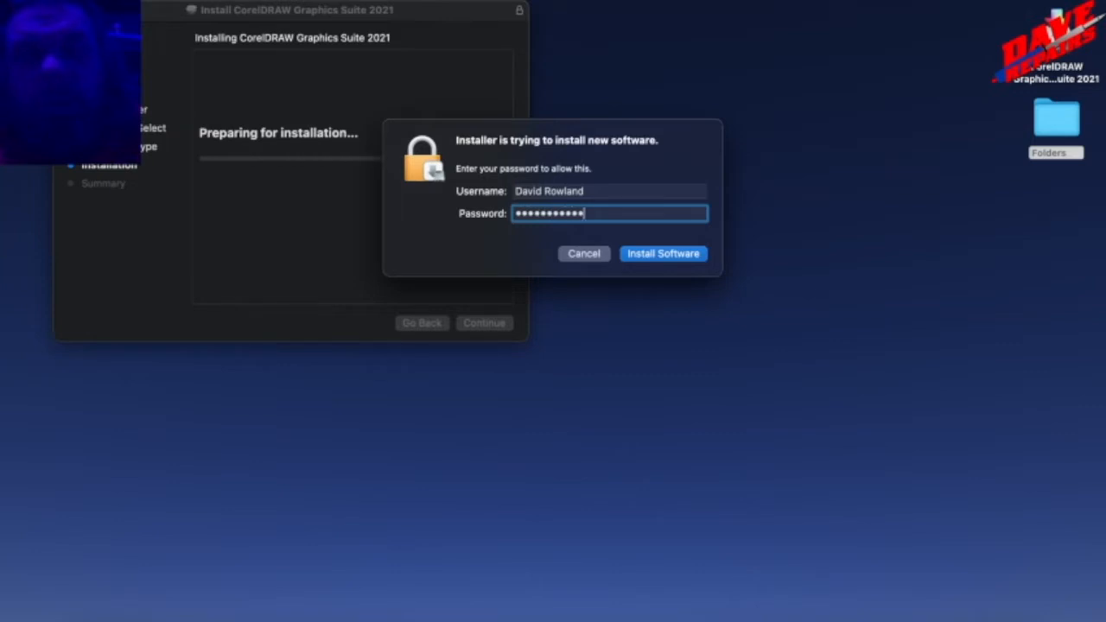
pyautogui.press('Return')
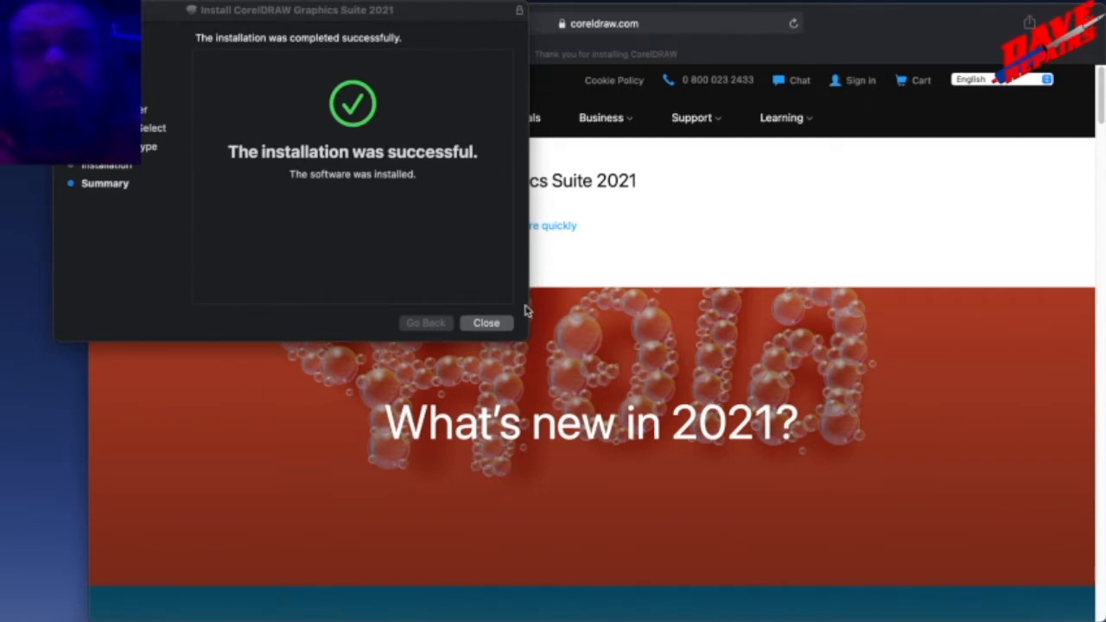
# Close the CorelDRAW Graphics Suite 2021 installer once the installation has finished.
pyautogui.click(492, 328)
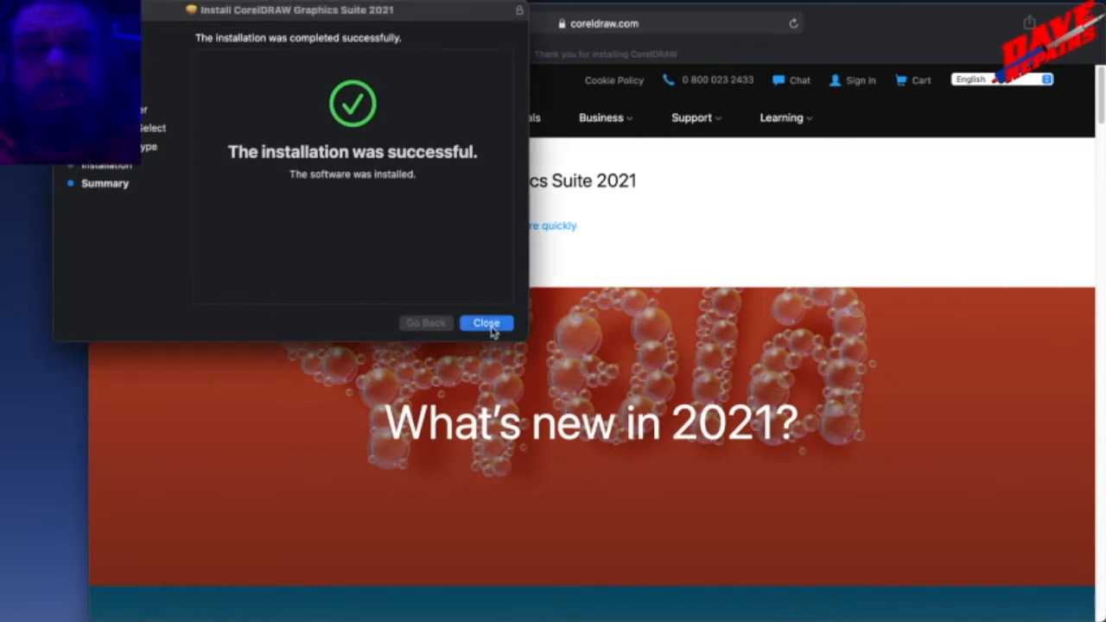
pyautogui.click(492, 329)
pyautogui.click(329, 243)
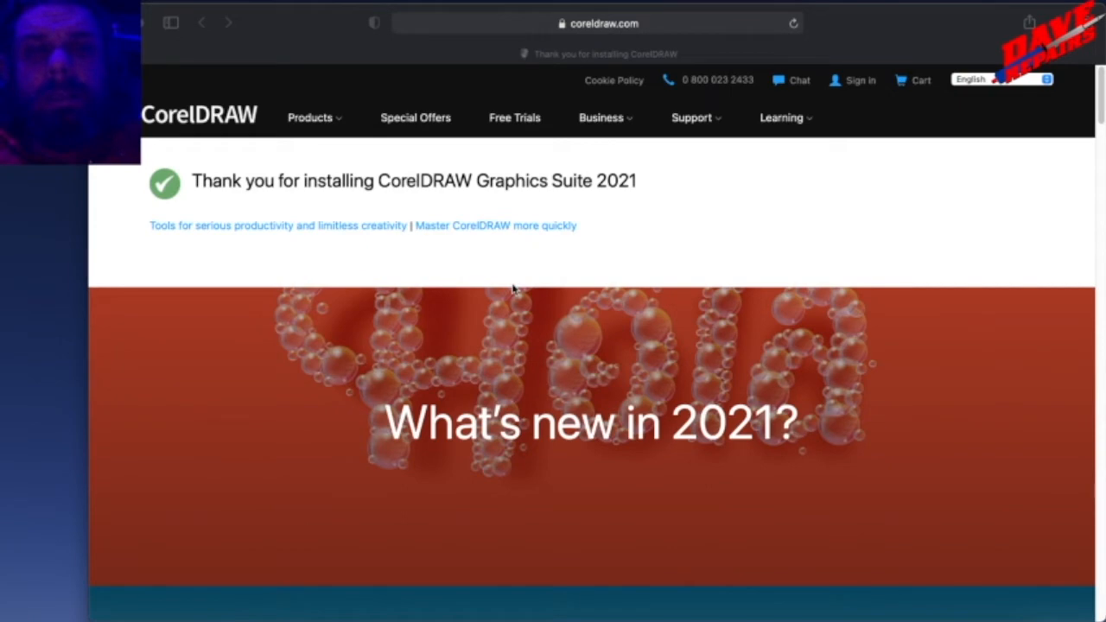
# Switch to the CorelDRAW thank-you page in the browser and review its "Draw in perspective" section.
pyautogui.click(497, 350)
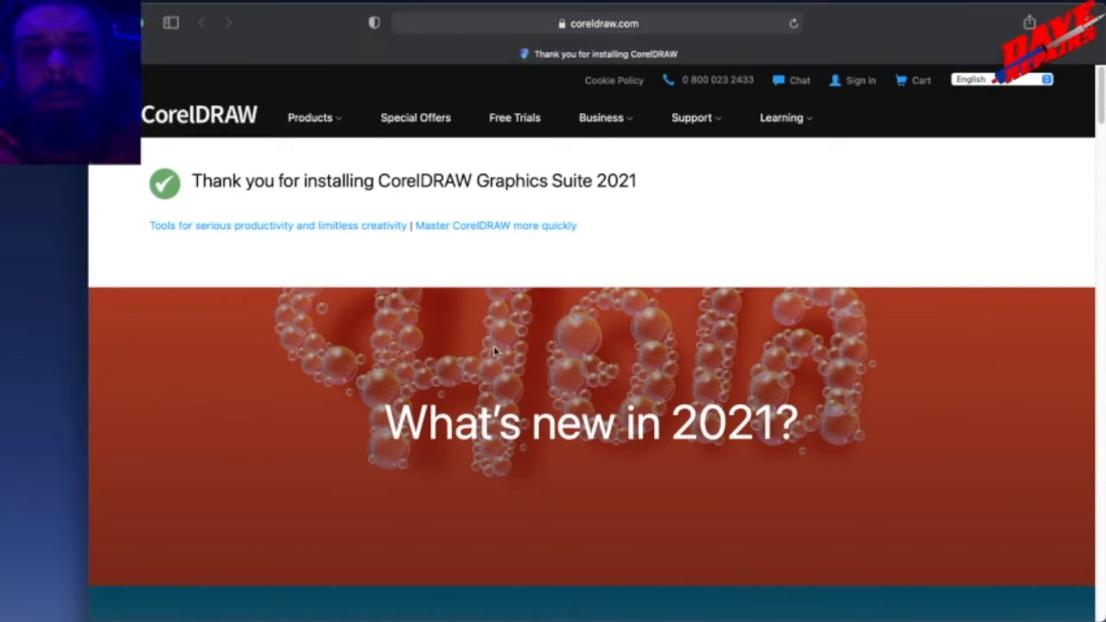
pyautogui.scroll(-7, 498, 347)
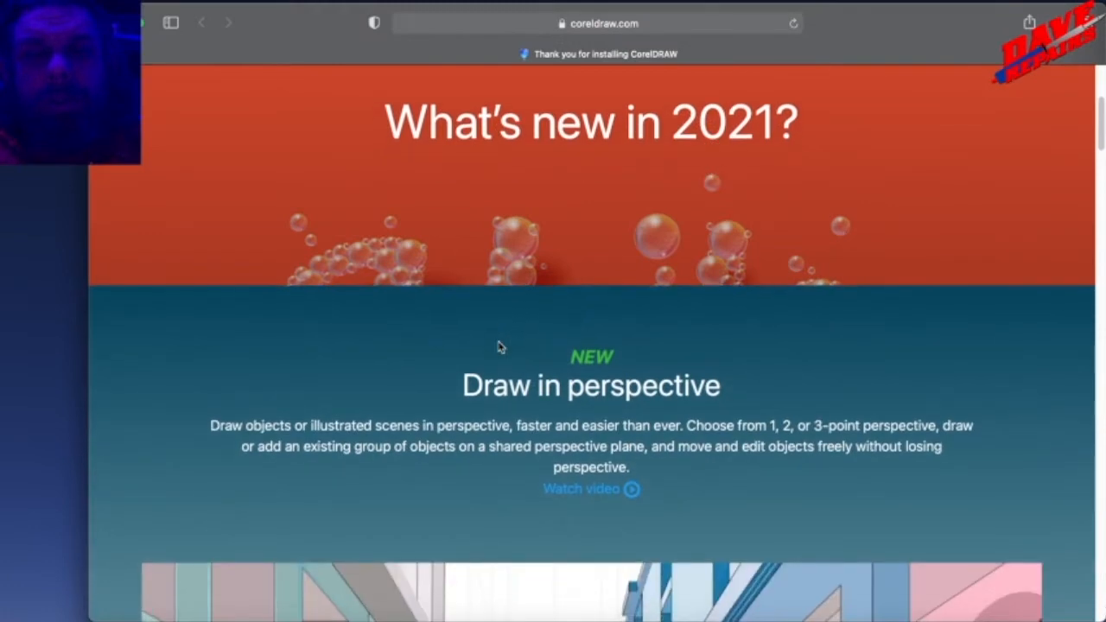
pyautogui.scroll(2, 498, 348)
pyautogui.scroll(-10, 498, 348)
pyautogui.scroll(1, 497, 348)
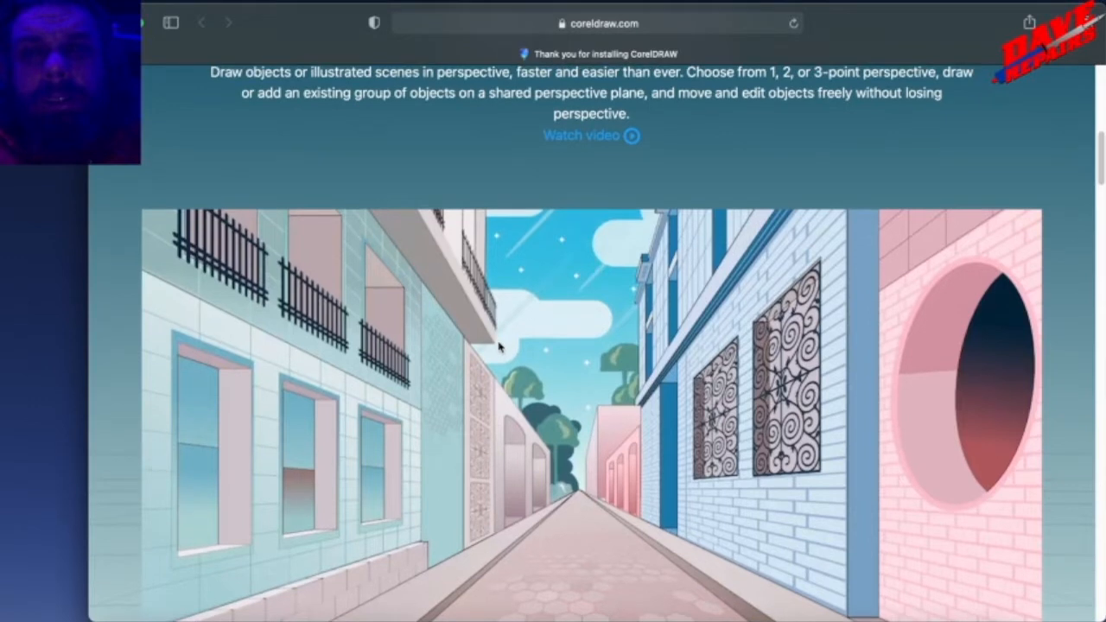
pyautogui.scroll(1, 499, 347)
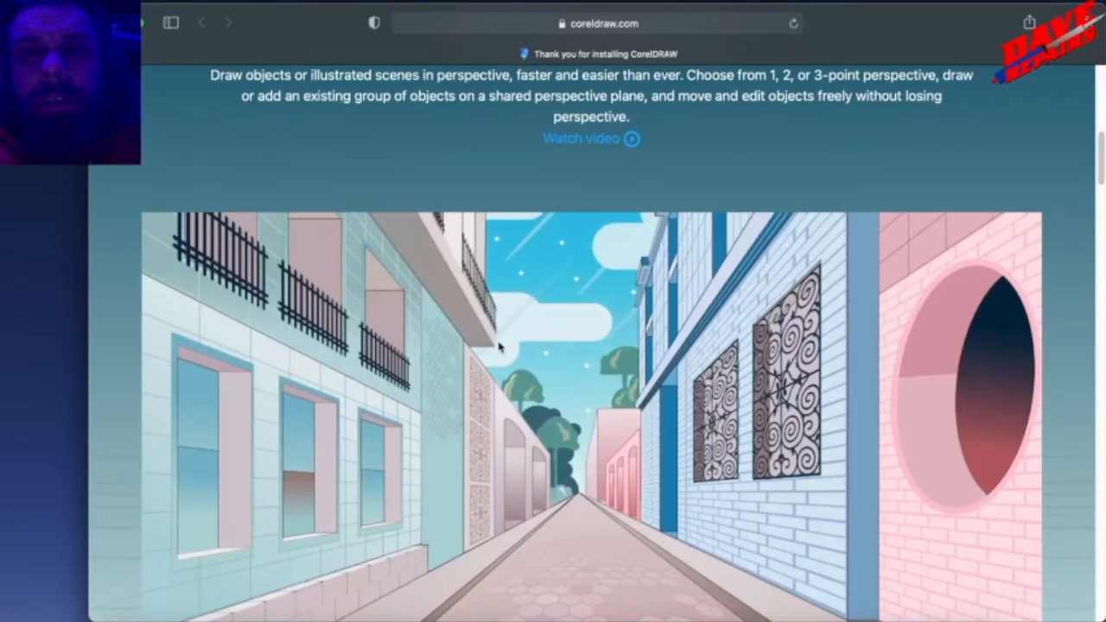
pyautogui.scroll(-5, 498, 347)
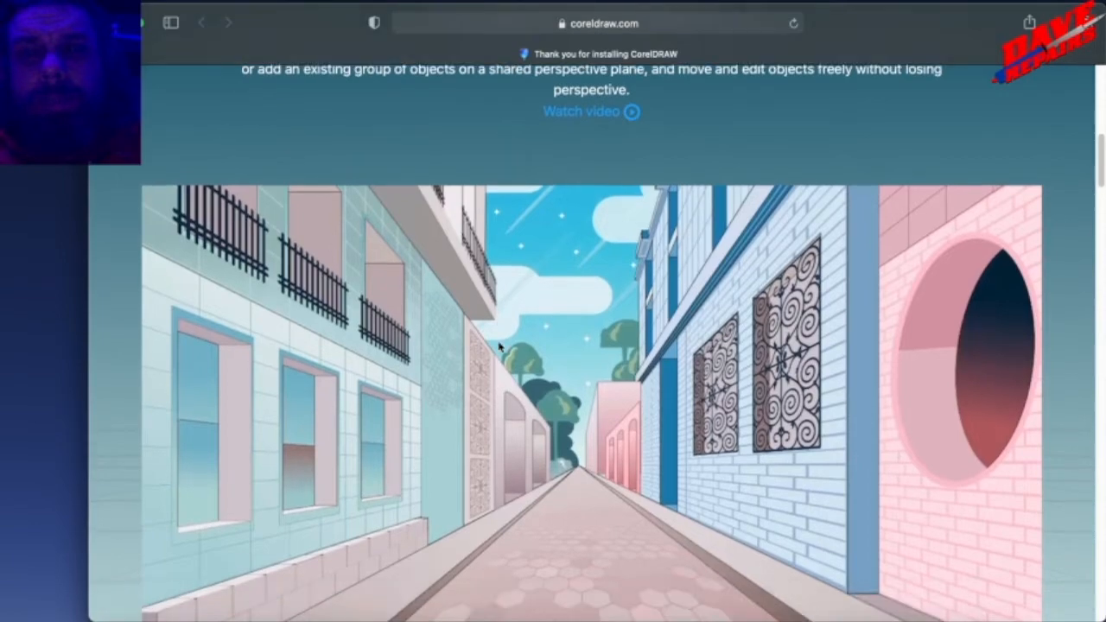
# Read the "Flexible design space" and "Progressive image editing" sections of the What's new in 2021 page.
pyautogui.scroll(-8, 498, 346)
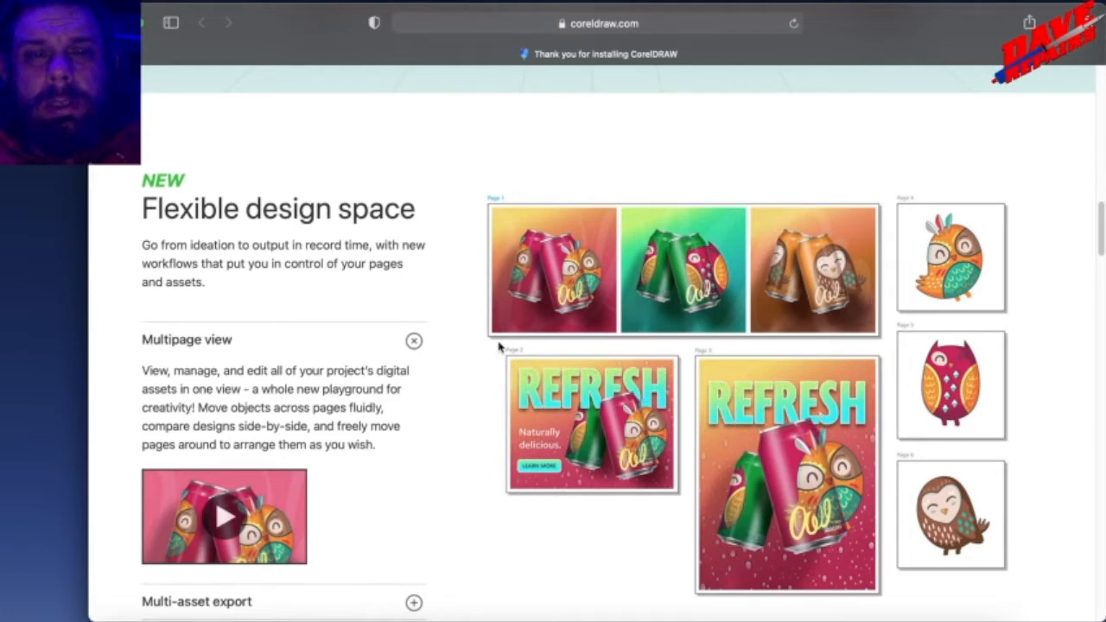
pyautogui.scroll(-1, 498, 346)
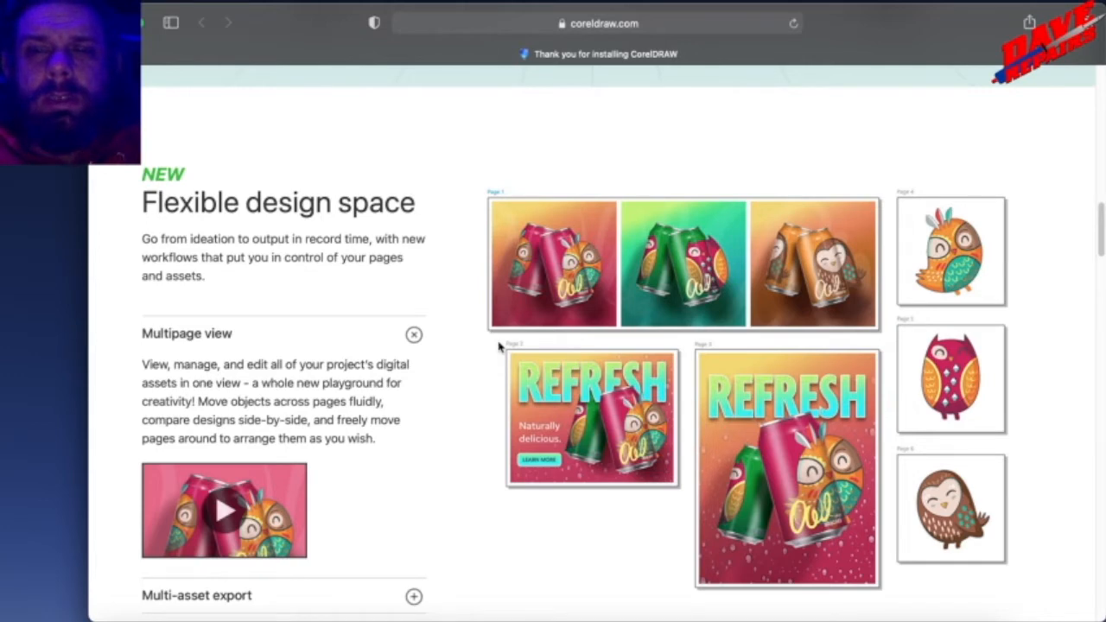
pyautogui.scroll(-2, 499, 347)
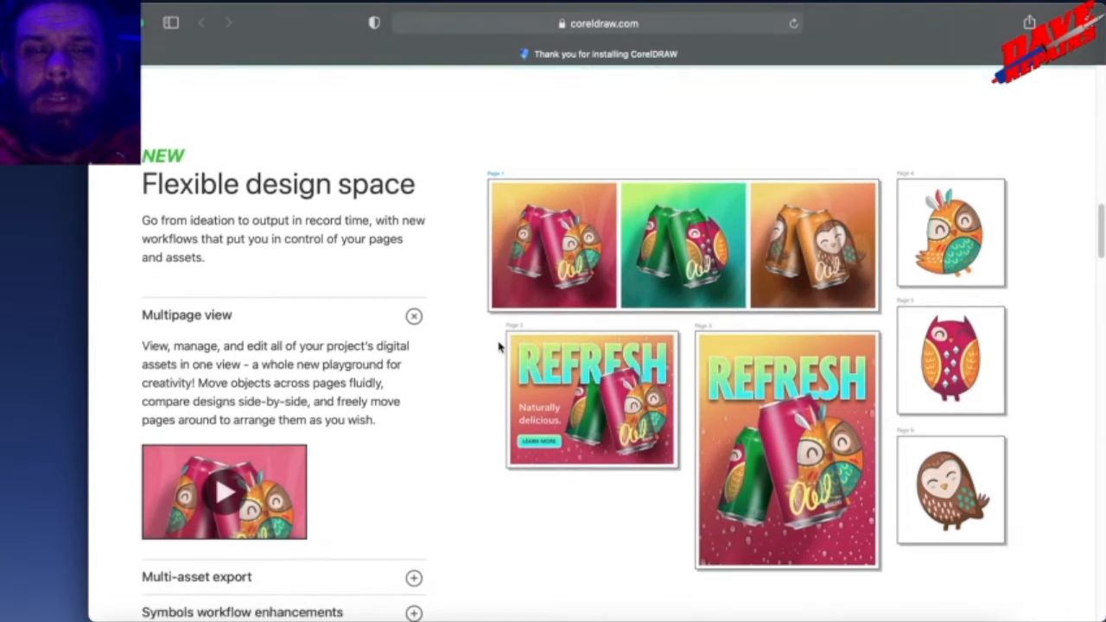
pyautogui.scroll(-5, 498, 346)
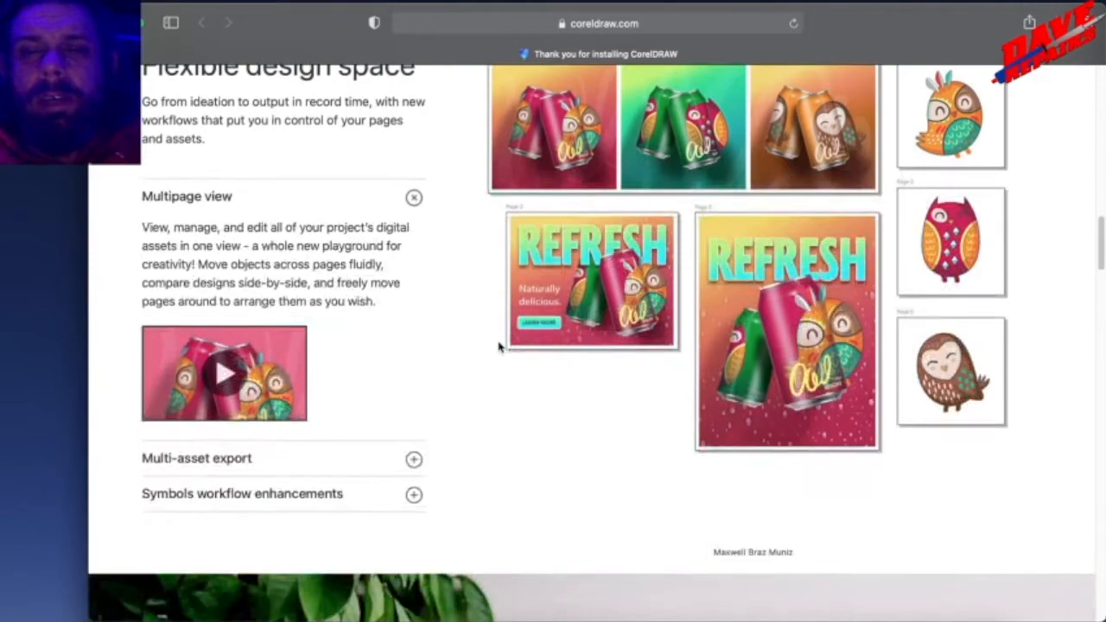
pyautogui.scroll(-8, 498, 347)
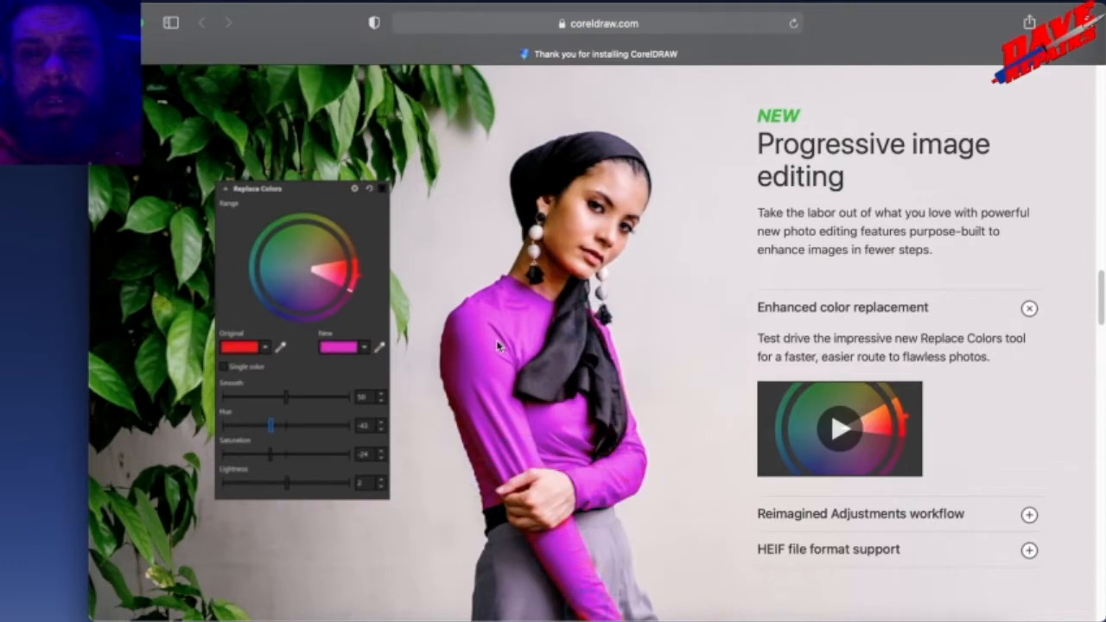
pyautogui.scroll(-2, 498, 345)
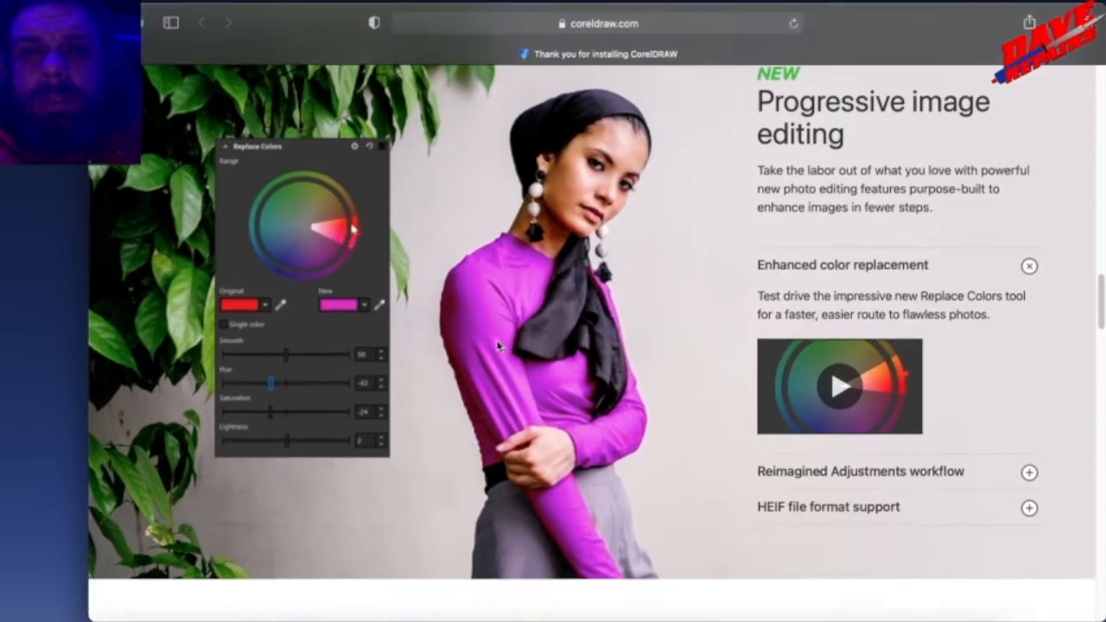
# Read the "Next-generation collaboration" and "CorelDRAW is everywhere!" sections of the page.
pyautogui.scroll(-10, 498, 344)
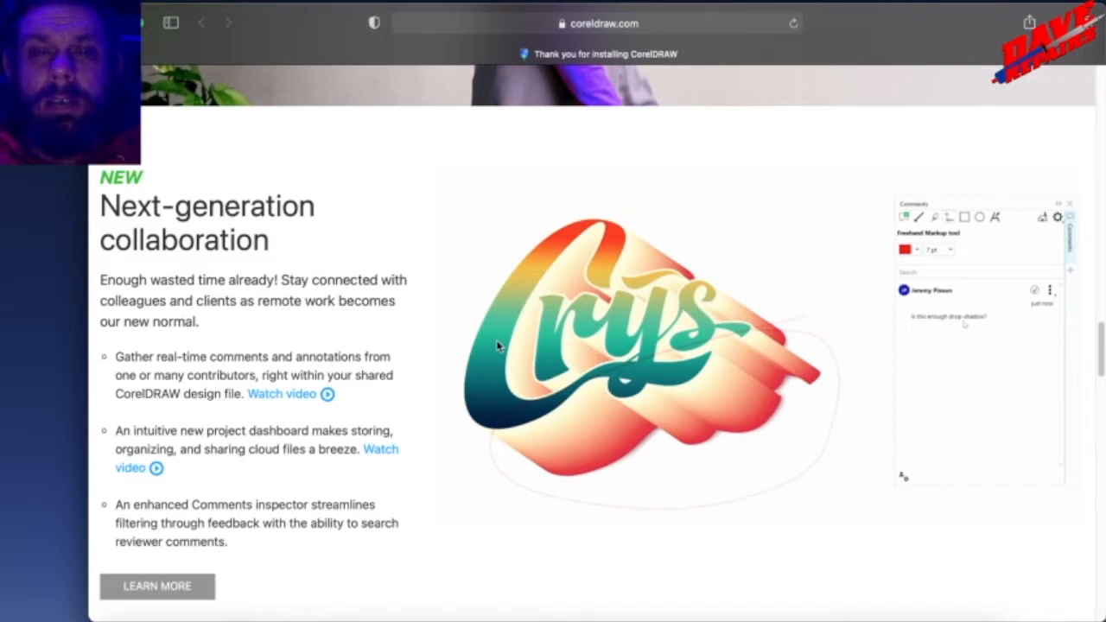
pyautogui.scroll(-1, 497, 344)
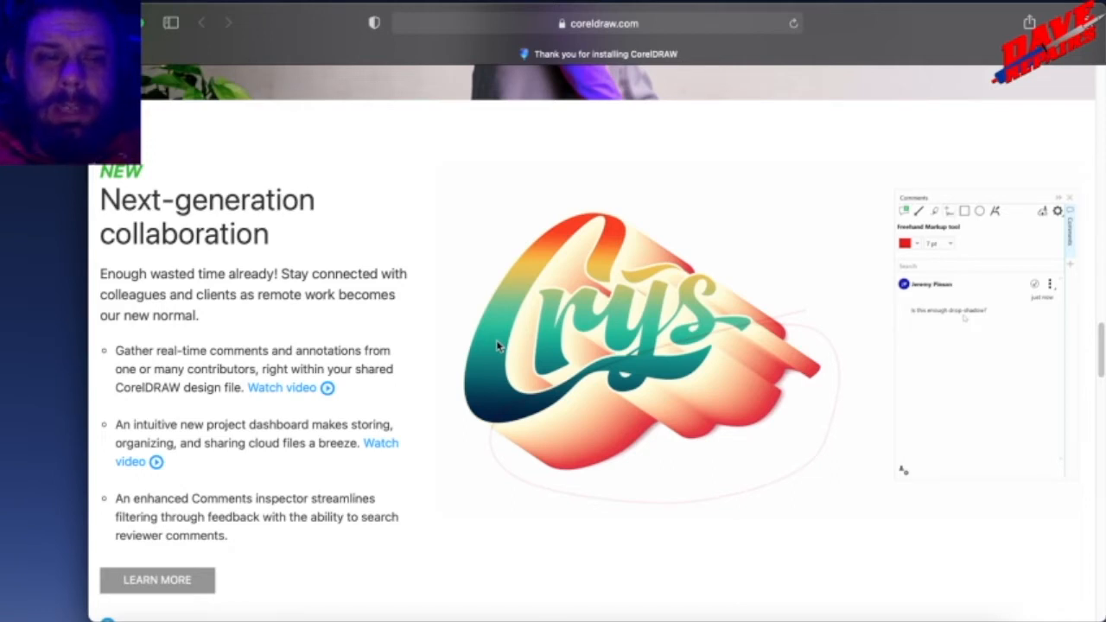
pyautogui.scroll(-2, 497, 343)
pyautogui.scroll(-1, 497, 346)
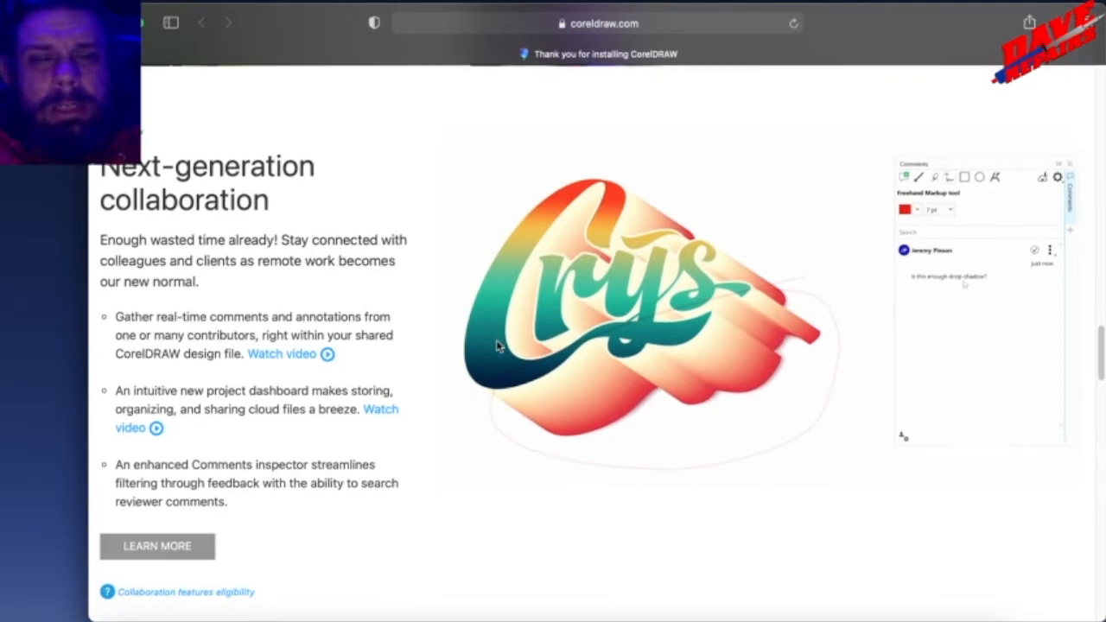
pyautogui.scroll(-3, 497, 346)
pyautogui.scroll(-10, 497, 346)
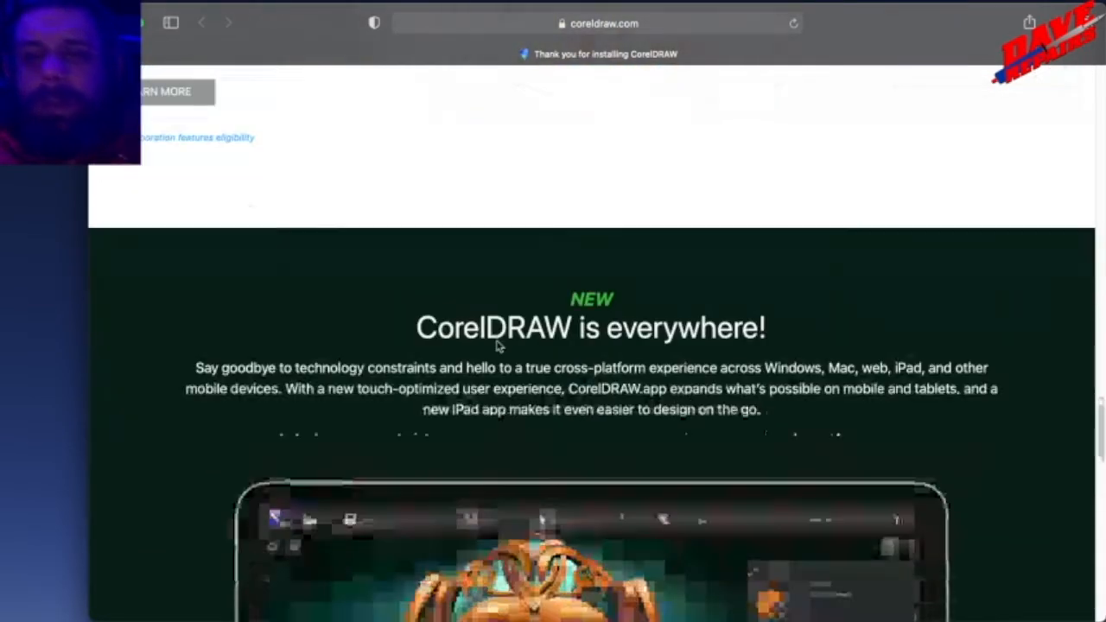
pyautogui.scroll(-2, 497, 342)
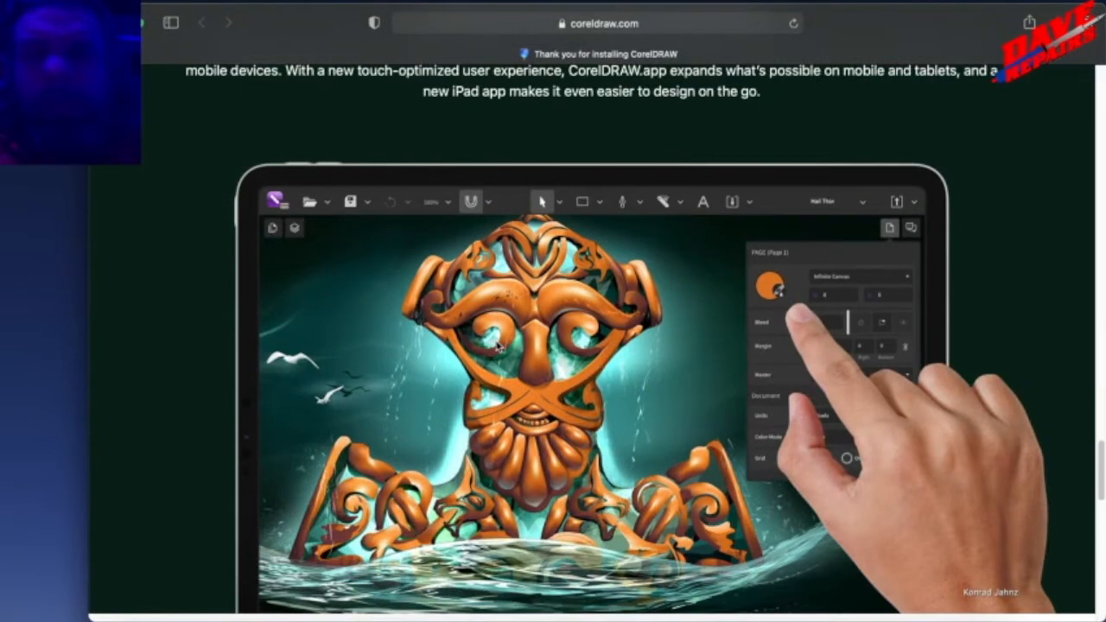
pyautogui.scroll(1, 498, 345)
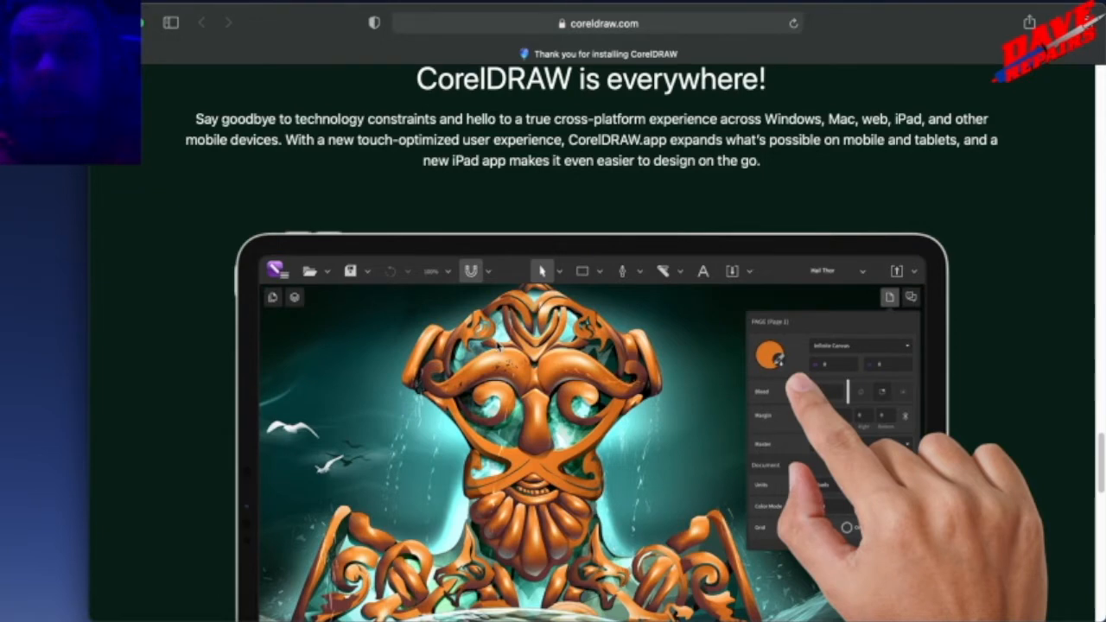
pyautogui.scroll(-1, 498, 344)
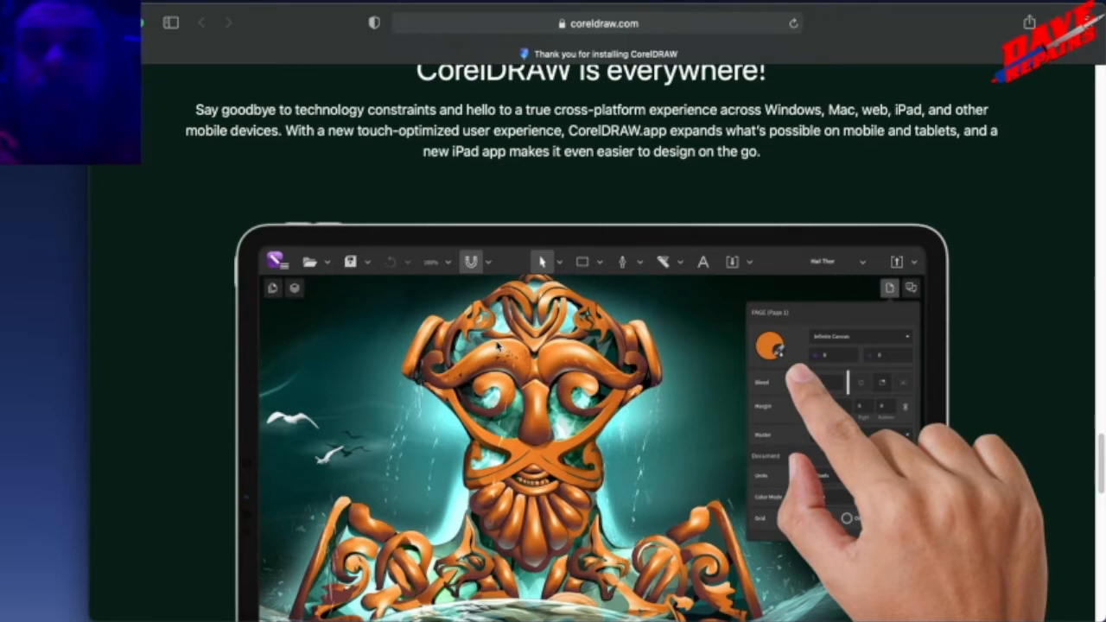
pyautogui.scroll(-5, 497, 346)
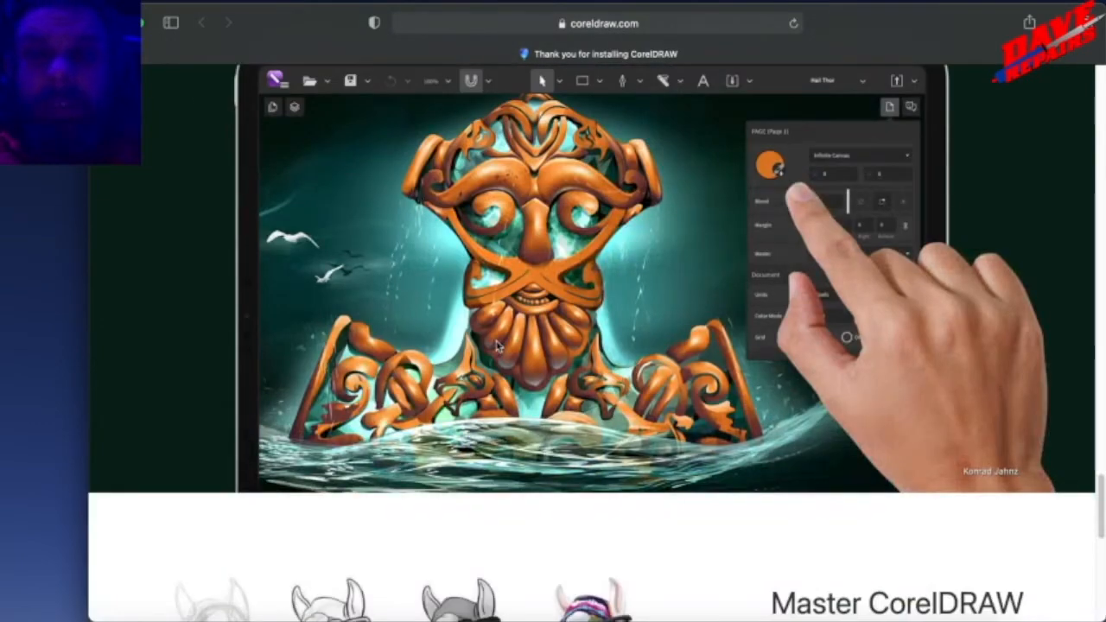
# View the "Master CorelDRAW more quickly" section and the page footer, and return to the "Flexible design space" section.
pyautogui.scroll(-5, 497, 346)
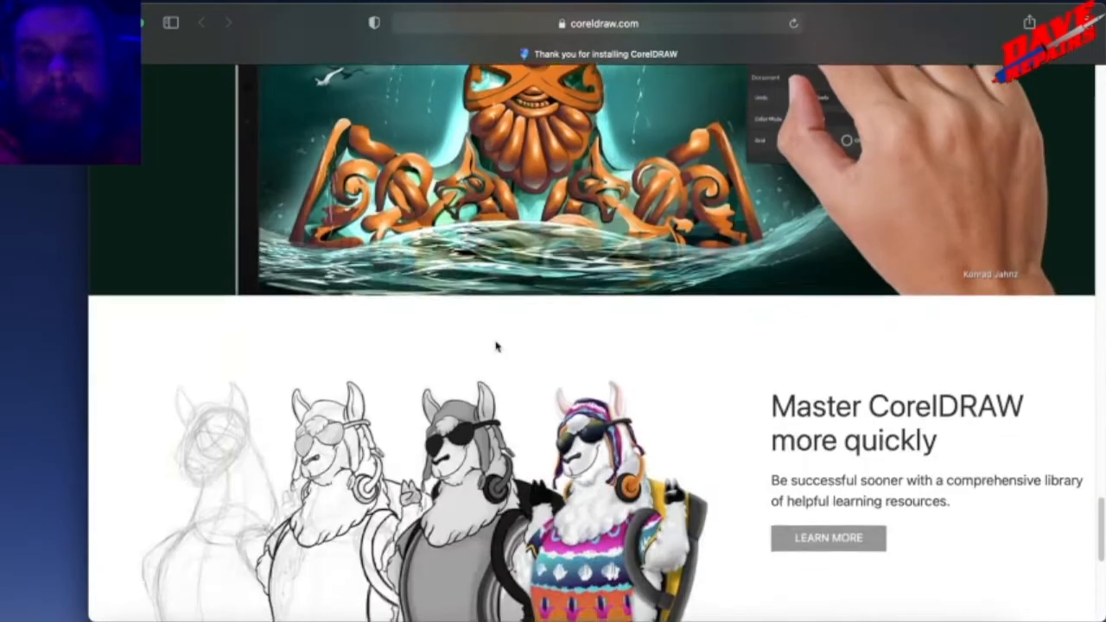
pyautogui.scroll(-5, 497, 345)
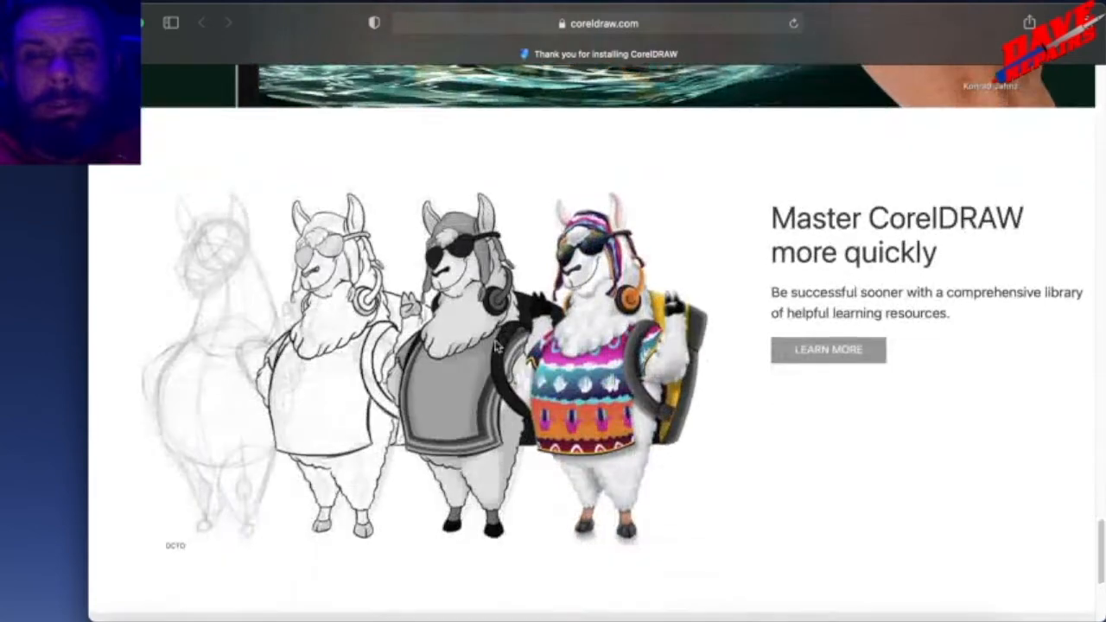
pyautogui.scroll(-5, 497, 346)
pyautogui.scroll(1, 497, 345)
pyautogui.scroll(-1, 497, 346)
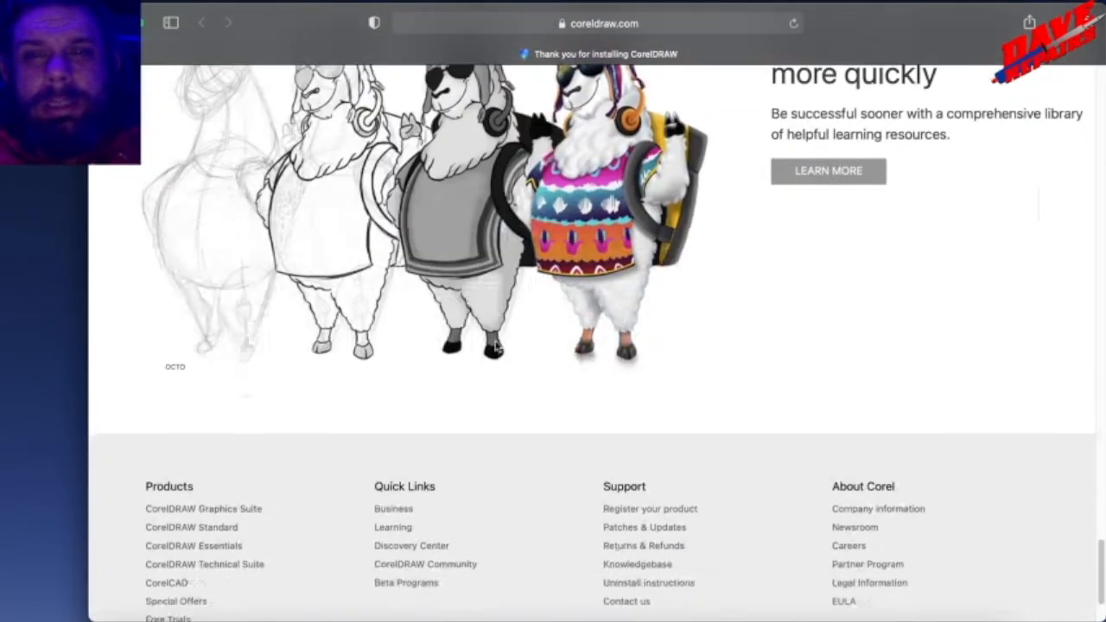
pyautogui.scroll(-3, 496, 346)
pyautogui.scroll(15, 497, 345)
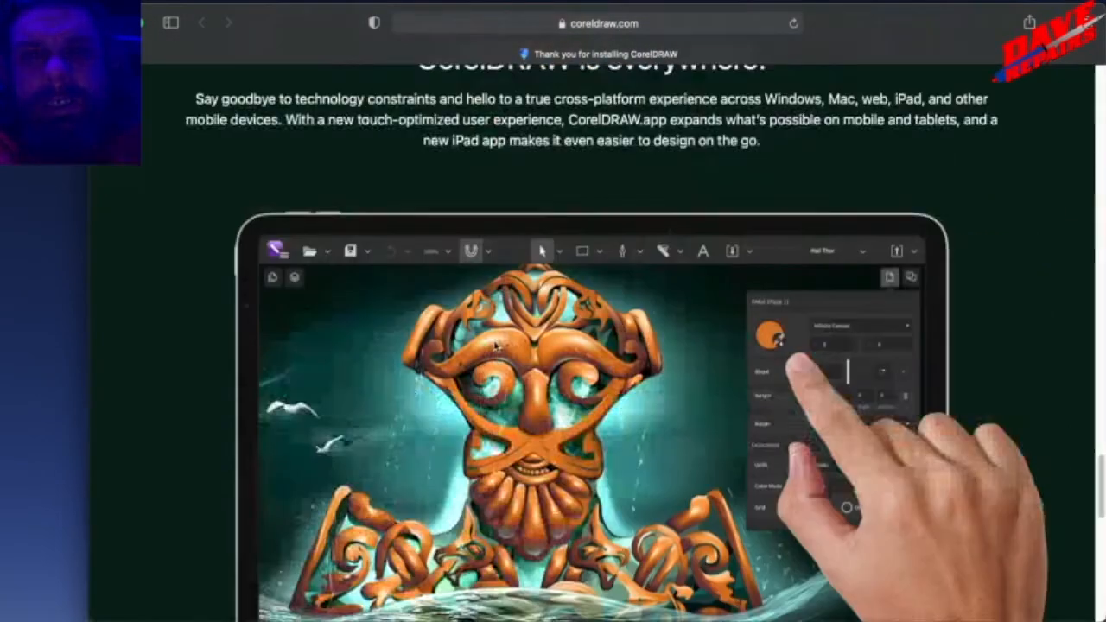
pyautogui.scroll(20, 497, 345)
pyautogui.scroll(-5, 495, 345)
pyautogui.scroll(15, 495, 346)
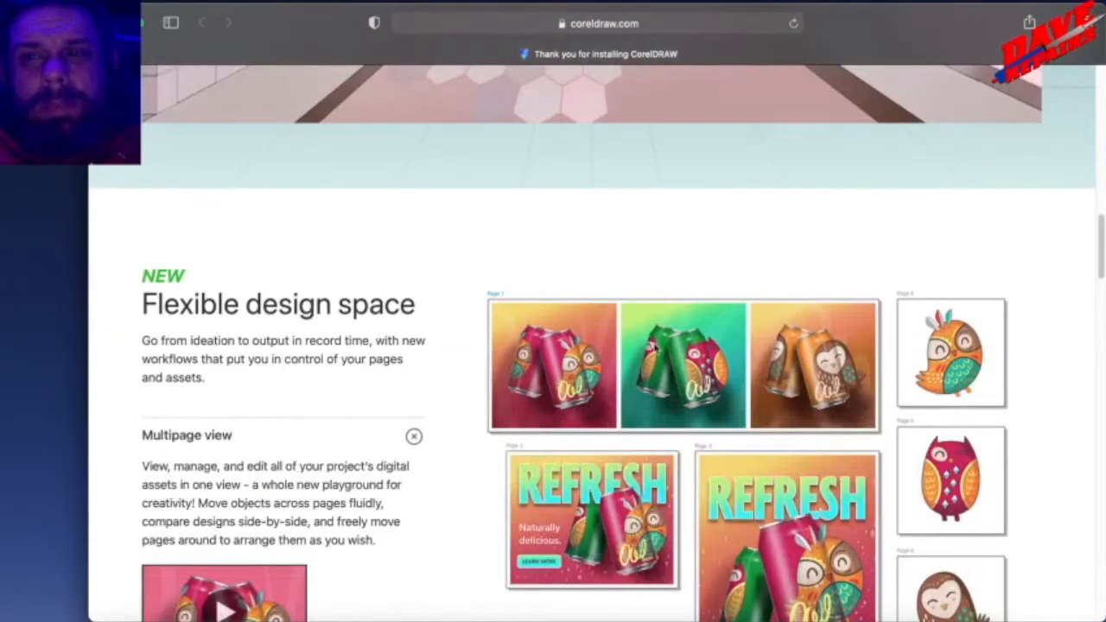
# Search the installed applications for "core" and launch CorelDRAW 2021, then check the activation options for an existing purchase and go back.
pyautogui.scroll(15, 565, 437)
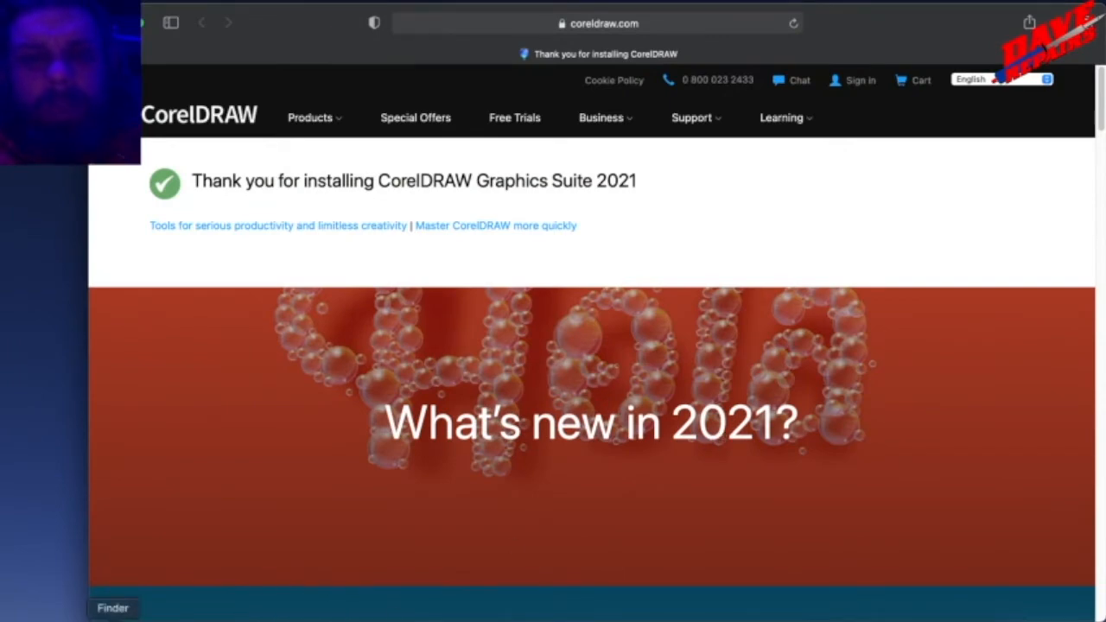
pyautogui.click(177, 619)
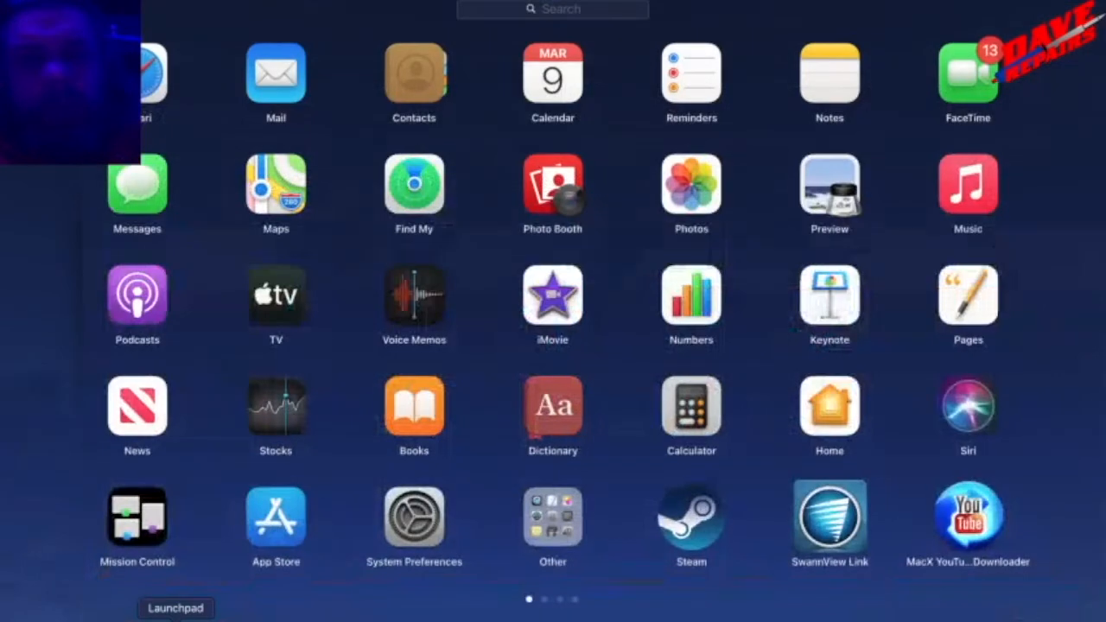
pyautogui.write('core')
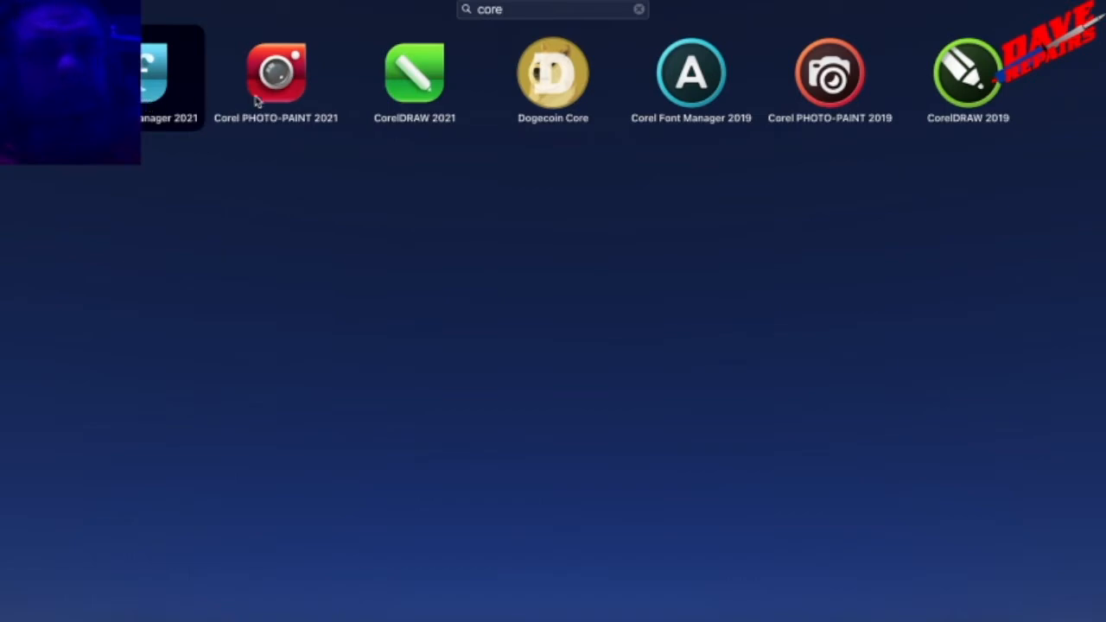
pyautogui.click(424, 96)
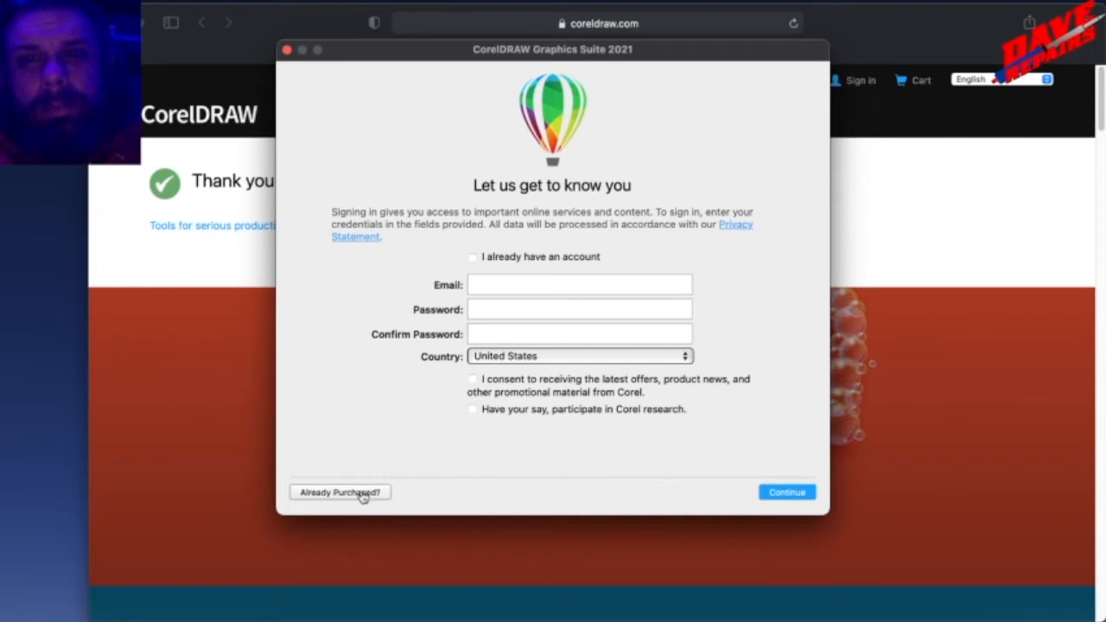
pyautogui.click(363, 494)
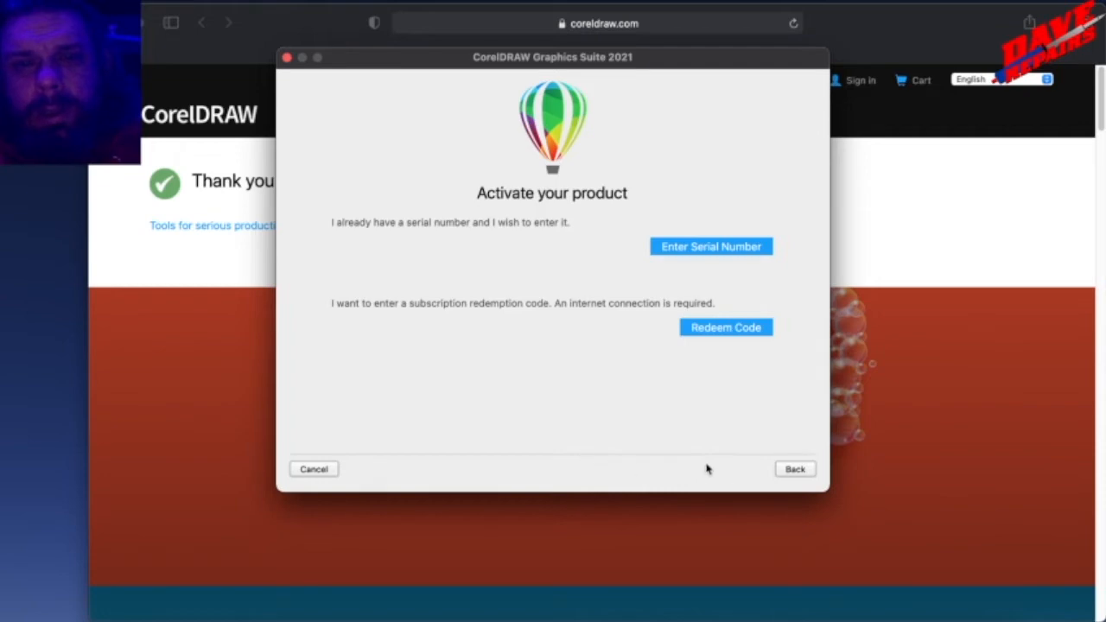
pyautogui.click(786, 470)
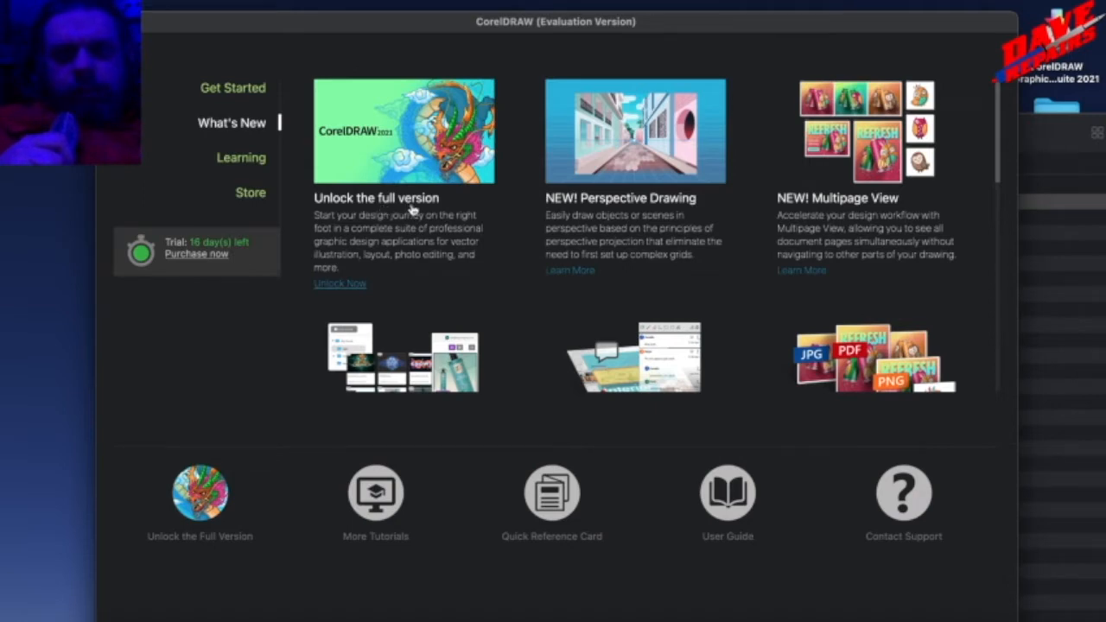
# View the Get Started page, and read the What's New entries up to Replace Colors, Image Adjustment and Pages Inspector.
pyautogui.click(248, 90)
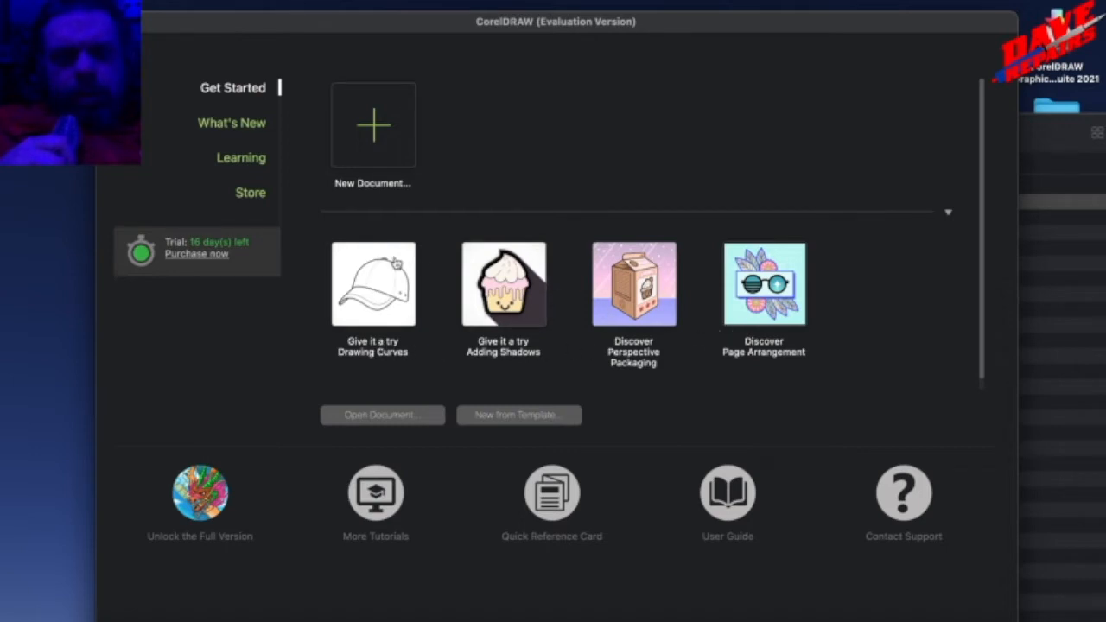
pyautogui.click(239, 135)
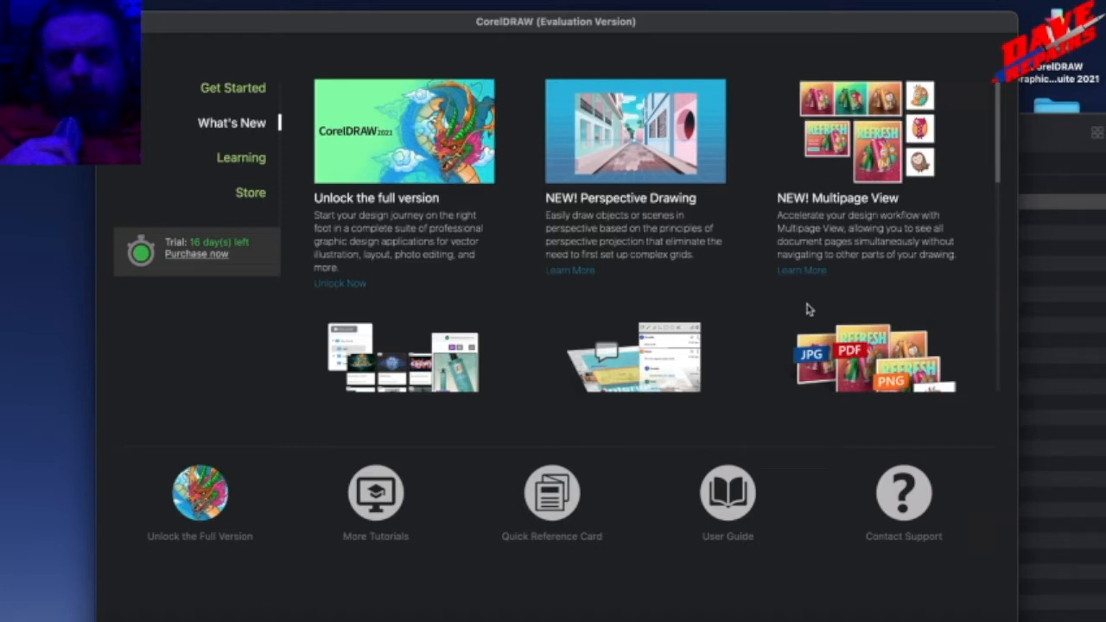
pyautogui.moveTo(1003, 146); pyautogui.dragTo(999, 184)
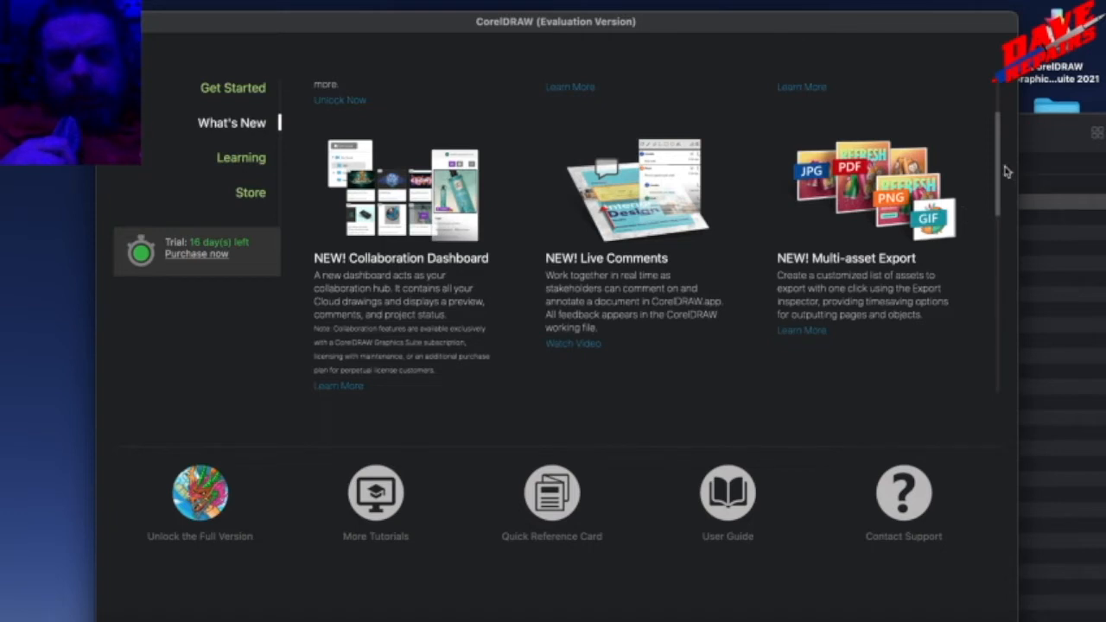
pyautogui.moveTo(1000, 171); pyautogui.dragTo(993, 219)
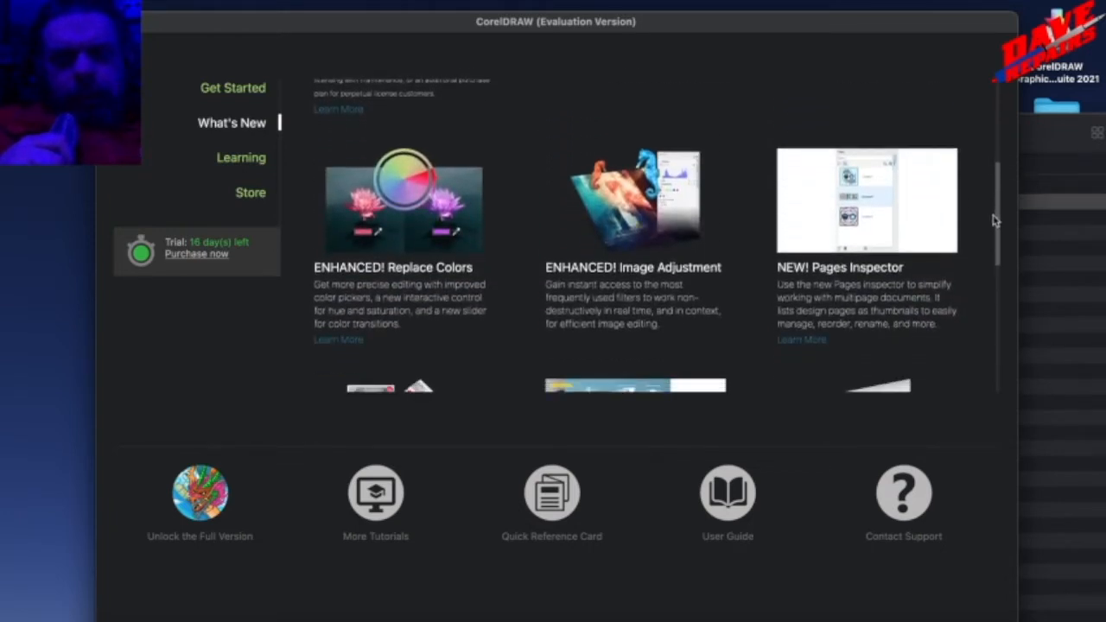
pyautogui.scroll(-1, 994, 221)
pyautogui.moveTo(994, 221); pyautogui.dragTo(994, 220)
pyautogui.scroll(-1, 994, 220)
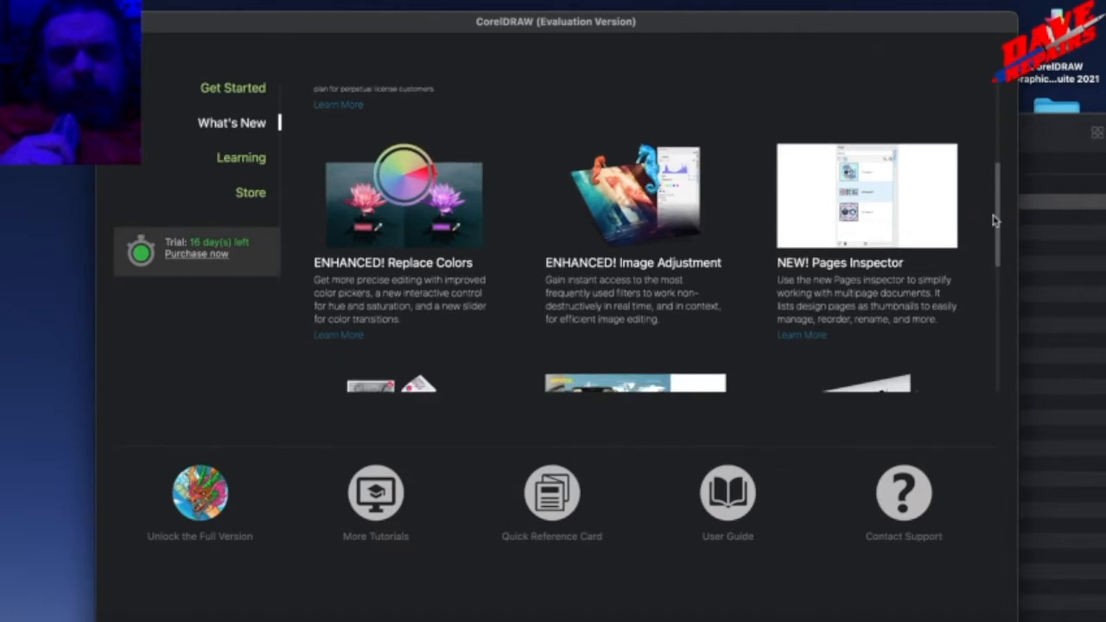
# Read the remaining What's New entries from Autofit Page to Customizable keyboard shortcuts, and return to the start of the list.
pyautogui.moveTo(994, 220); pyautogui.dragTo(994, 256)
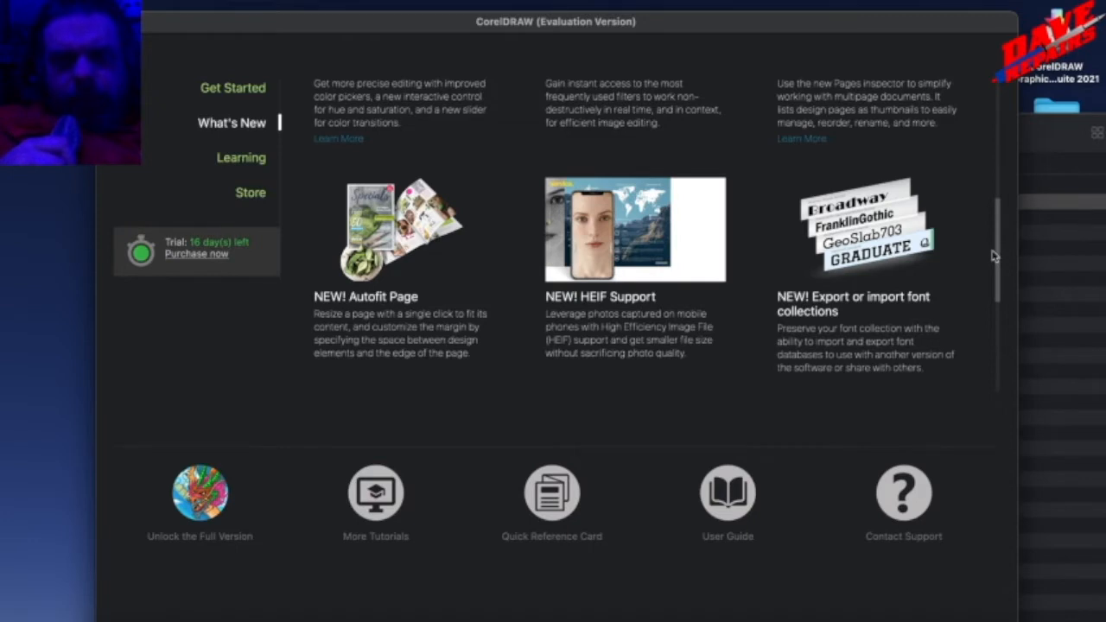
pyautogui.moveTo(994, 255); pyautogui.dragTo(994, 265)
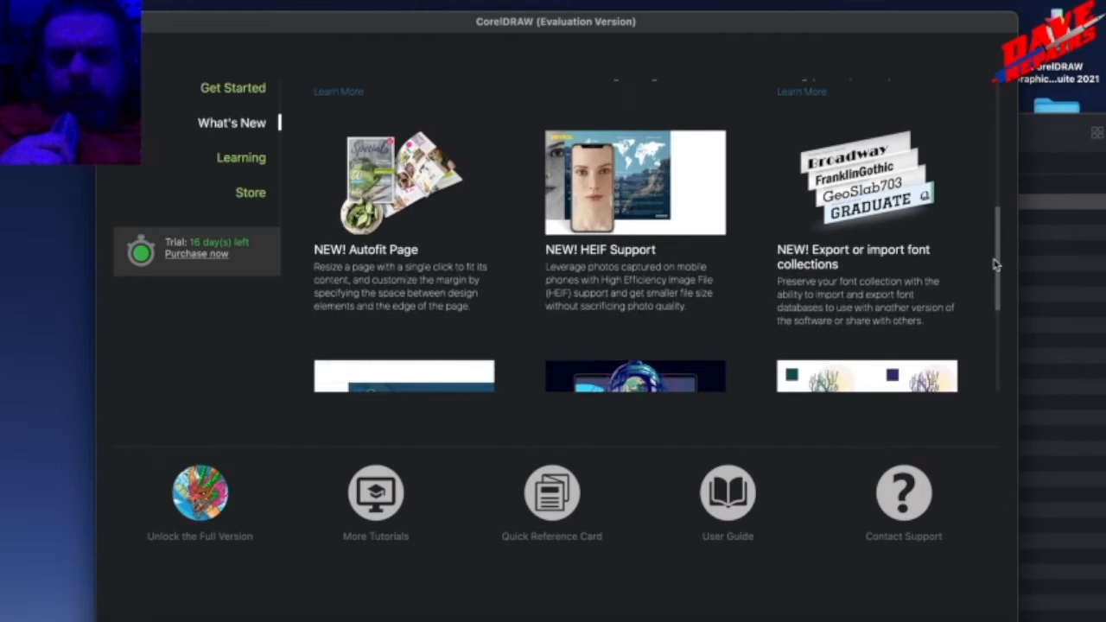
pyautogui.moveTo(995, 264); pyautogui.dragTo(913, 305)
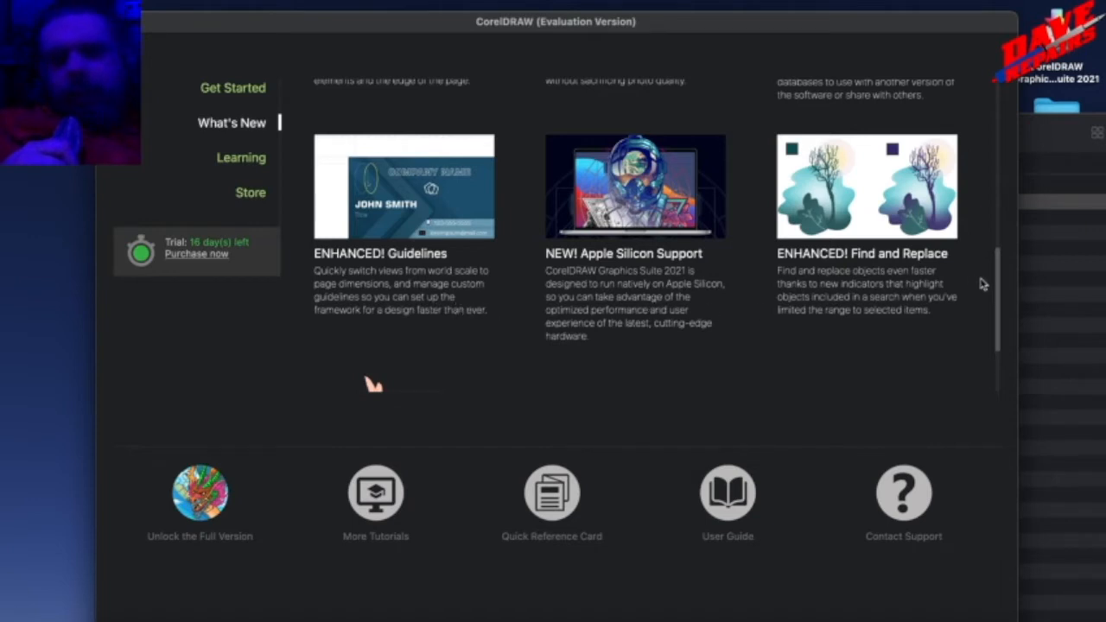
pyautogui.scroll(-3, 1000, 291)
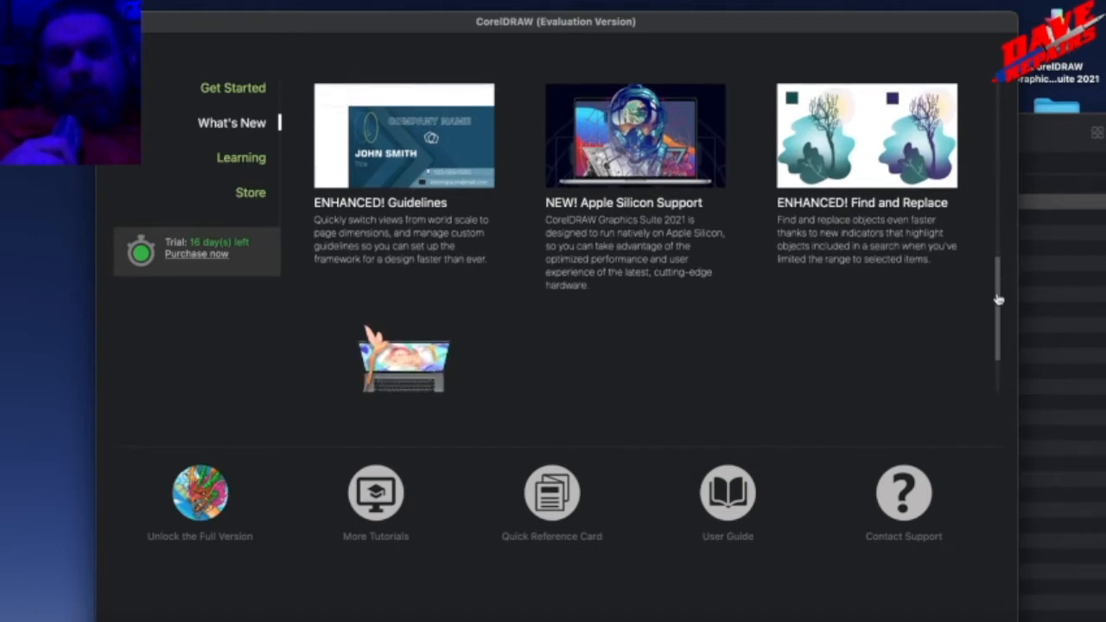
pyautogui.moveTo(998, 302); pyautogui.dragTo(1000, 335)
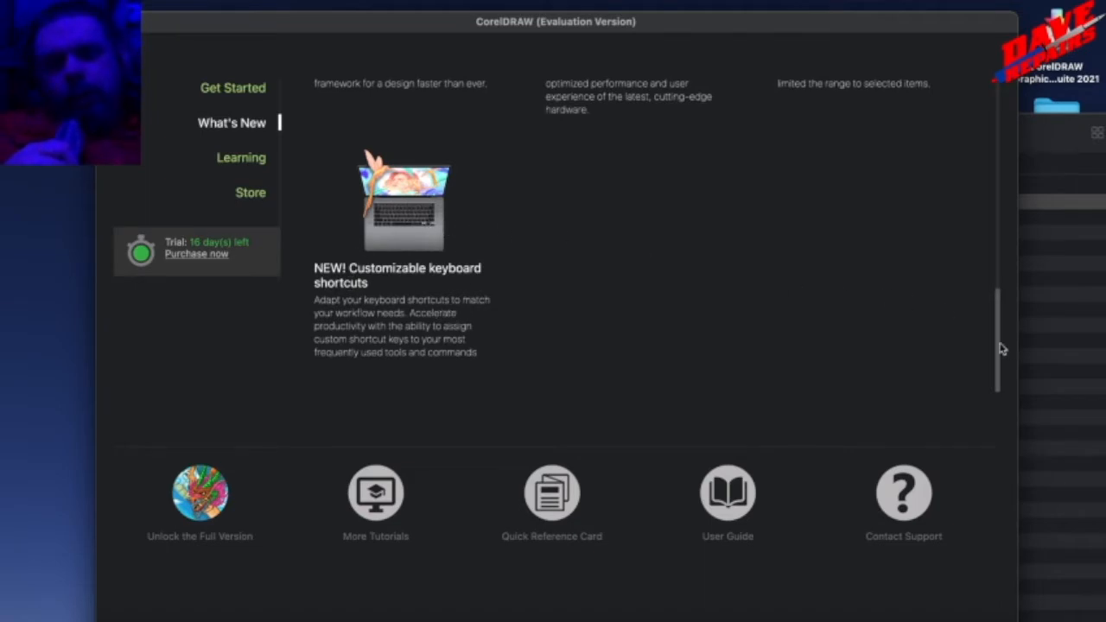
pyautogui.moveTo(1001, 348); pyautogui.dragTo(999, 135)
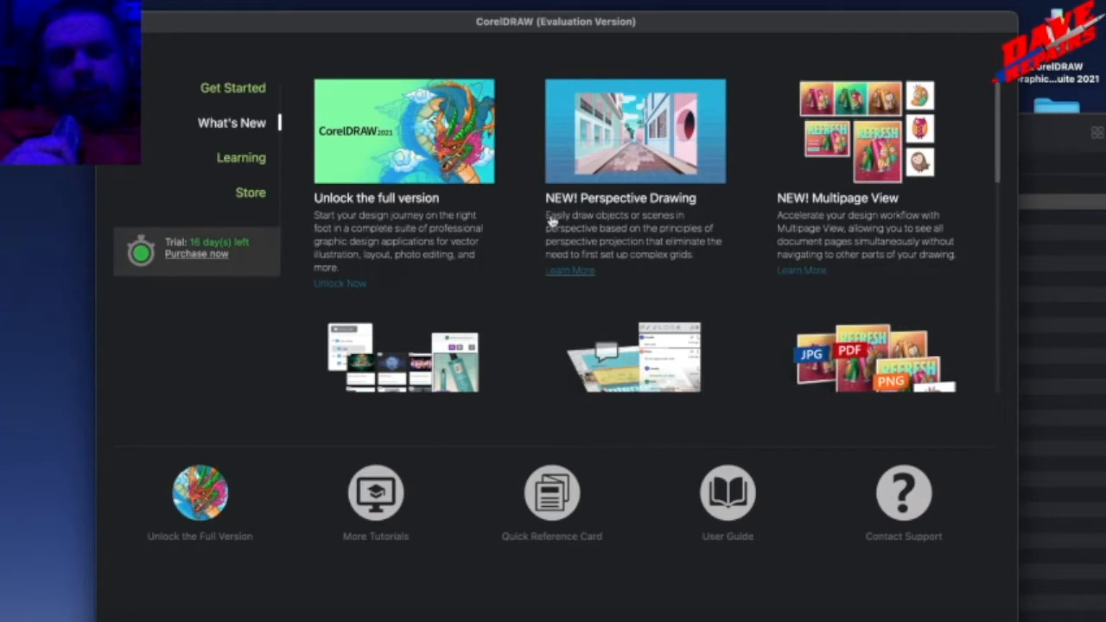
# Create a new one-page A4 portrait document with the CorelDRAW default preset, CMYK color mode and 300 dpi resolution.
pyautogui.click(252, 98)
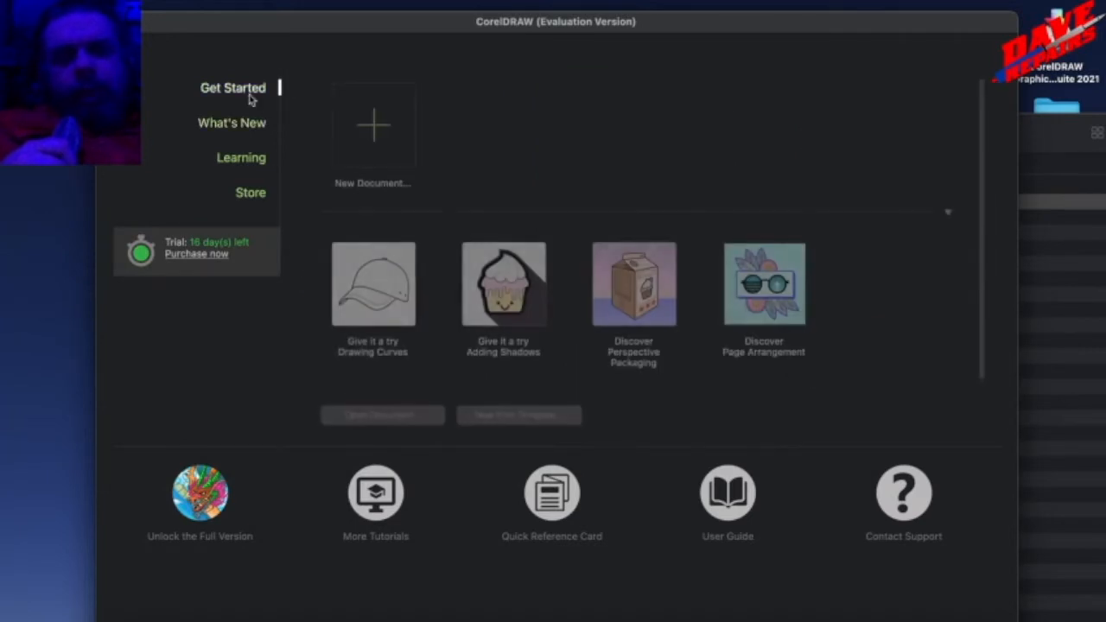
pyautogui.click(362, 161)
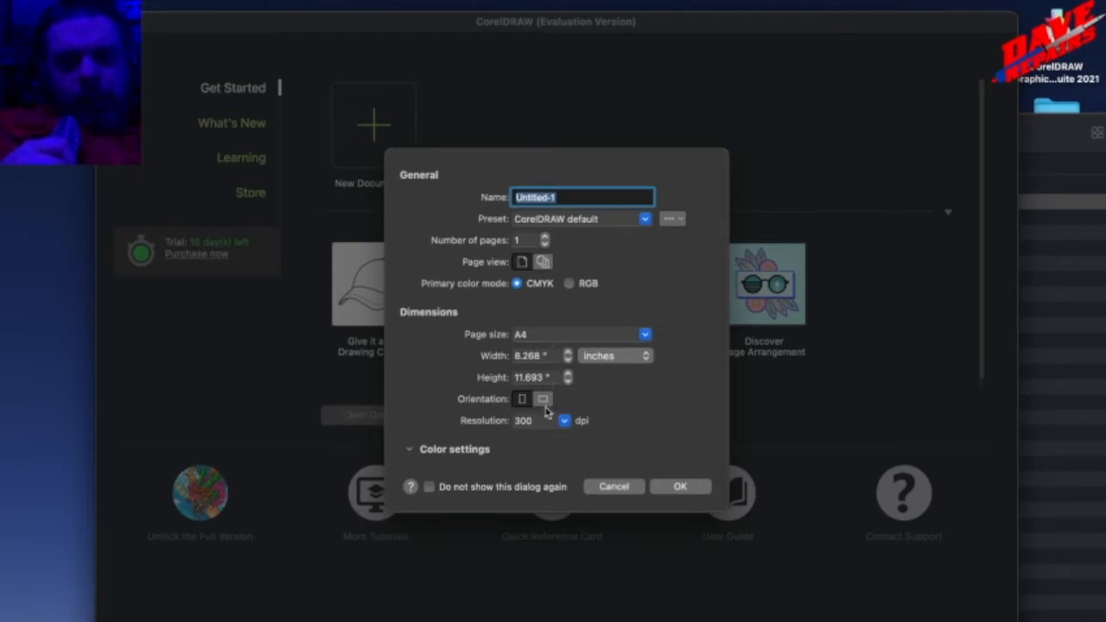
pyautogui.click(686, 486)
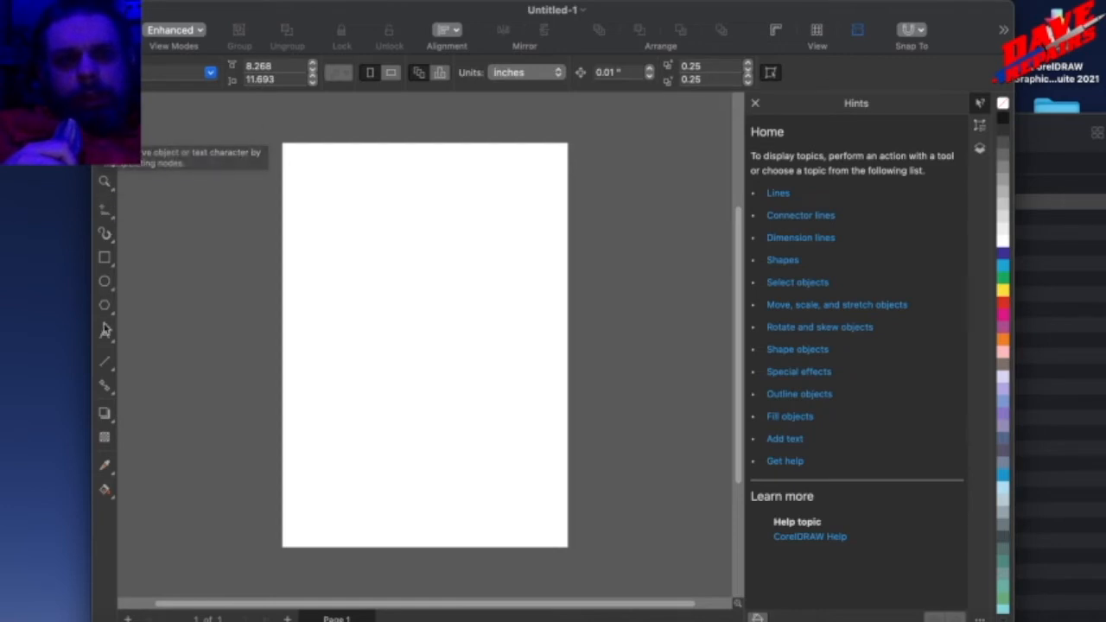
# Draw a rectangle about 7.13 by 3.08 inches in the upper part of the page and round its corners to about 0.58 inch.
pyautogui.click(106, 261)
pyautogui.moveTo(354, 162); pyautogui.dragTo(600, 268)
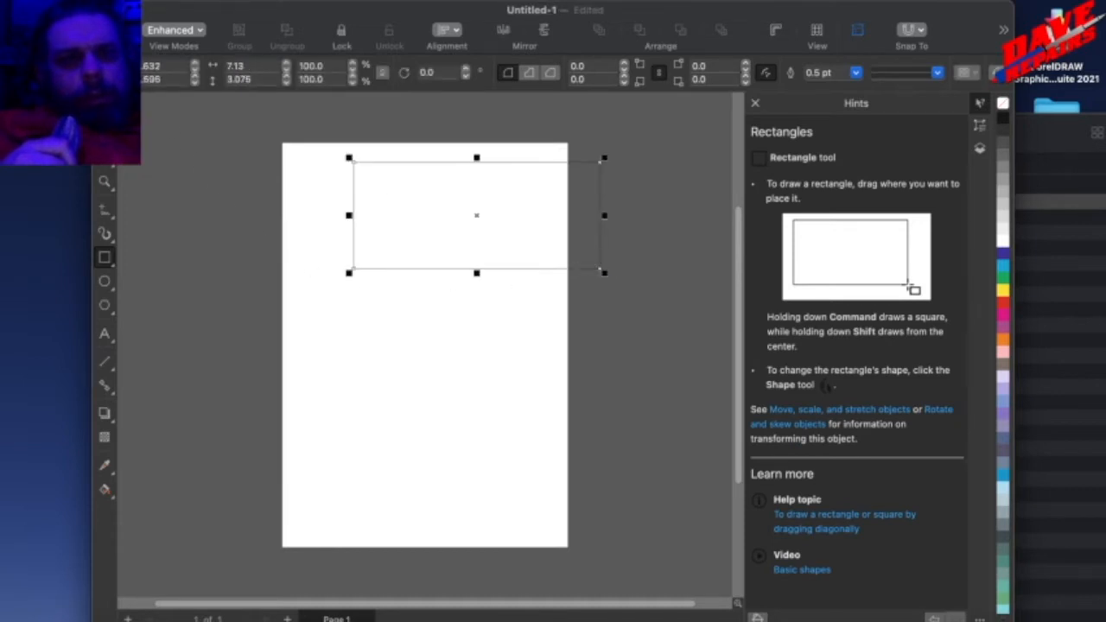
pyautogui.press('F10')
pyautogui.moveTo(353, 163); pyautogui.dragTo(373, 163)
pyautogui.press('space')
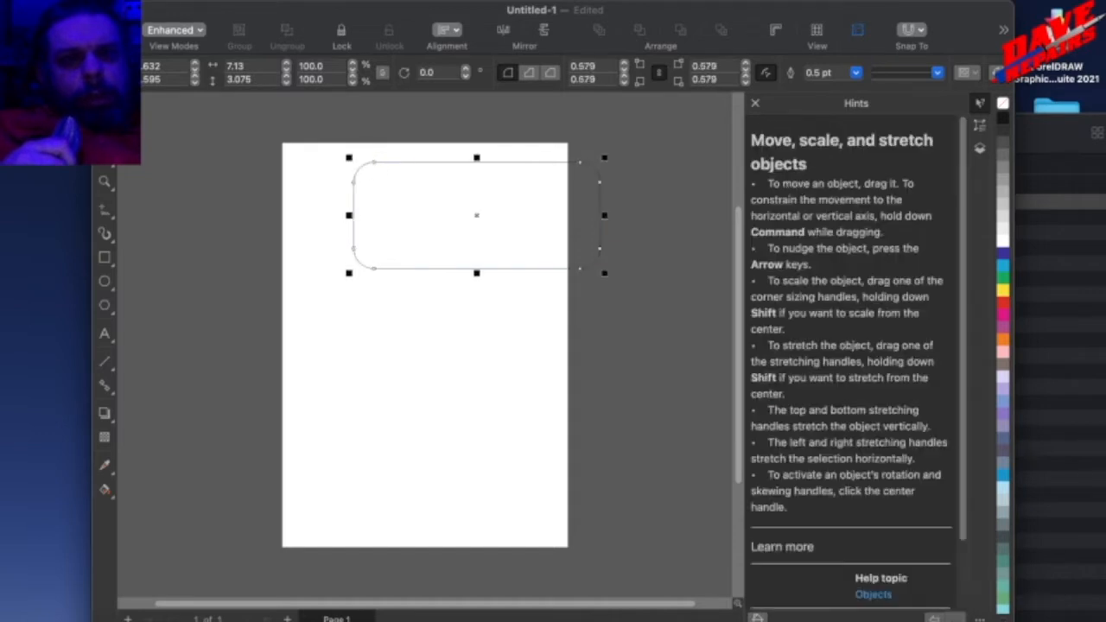
# Move the rounded rectangle horizontally so it lies centered within the page, and set the document units to millimeters.
pyautogui.moveTo(476, 203); pyautogui.dragTo(426, 203)
pyautogui.click(266, 110)
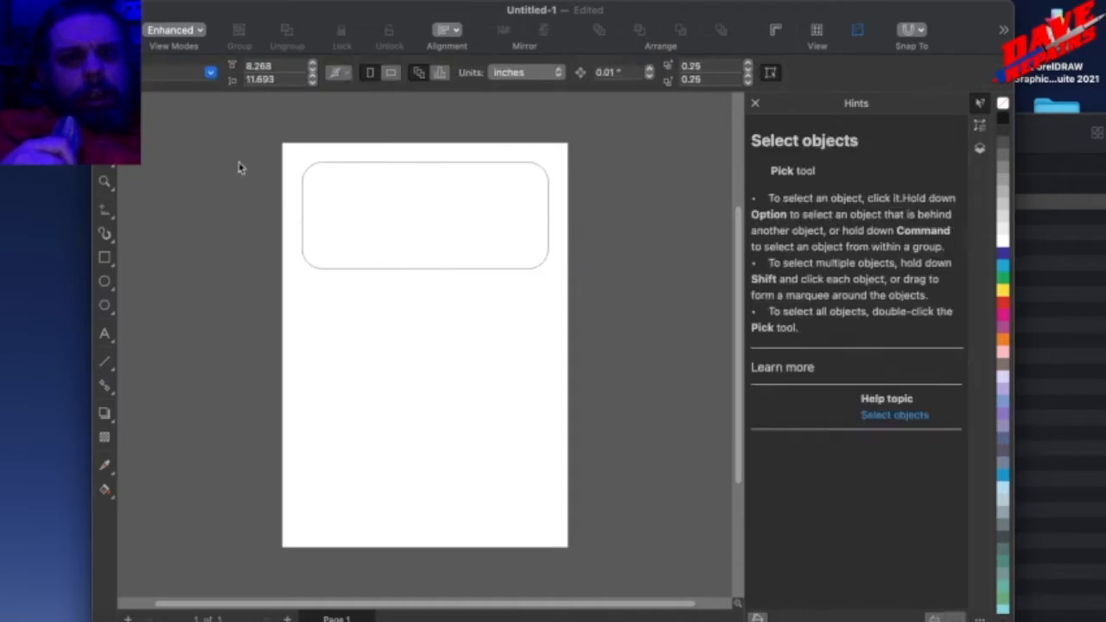
pyautogui.click(501, 76)
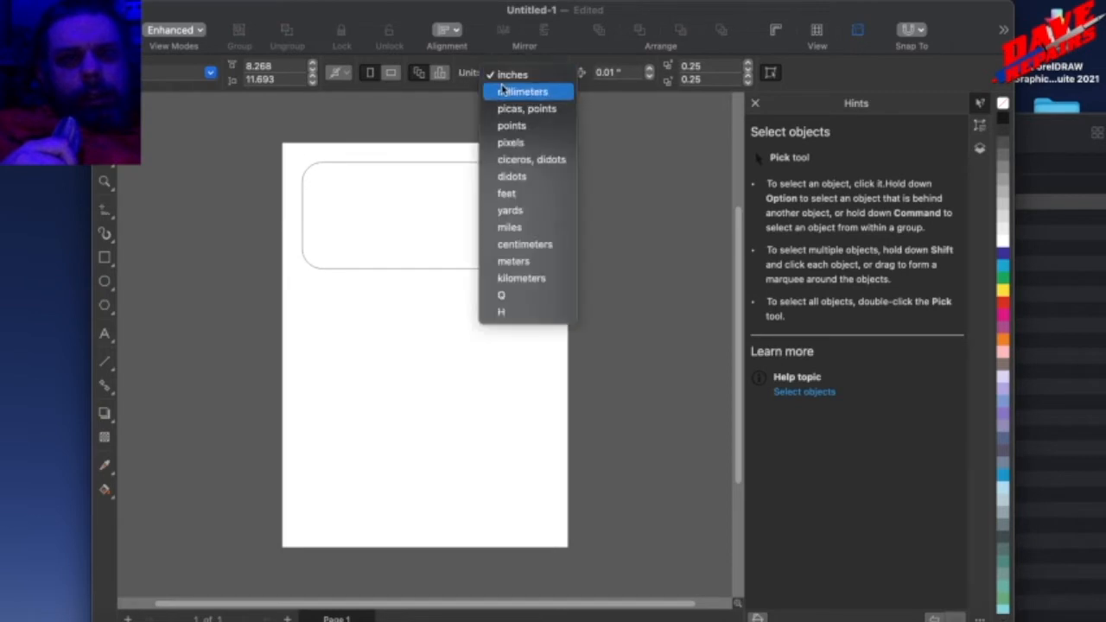
pyautogui.click(522, 92)
# Resize the rounded rectangle to 200 mm wide and 50 mm high.
pyautogui.click(379, 216)
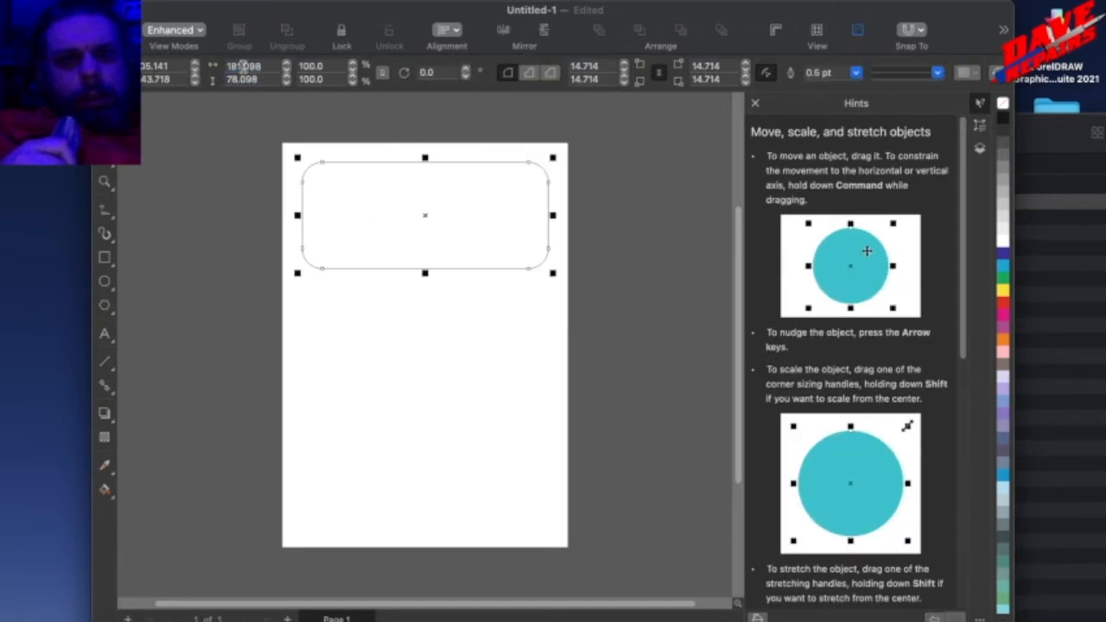
pyautogui.click(246, 65)
pyautogui.write('2')
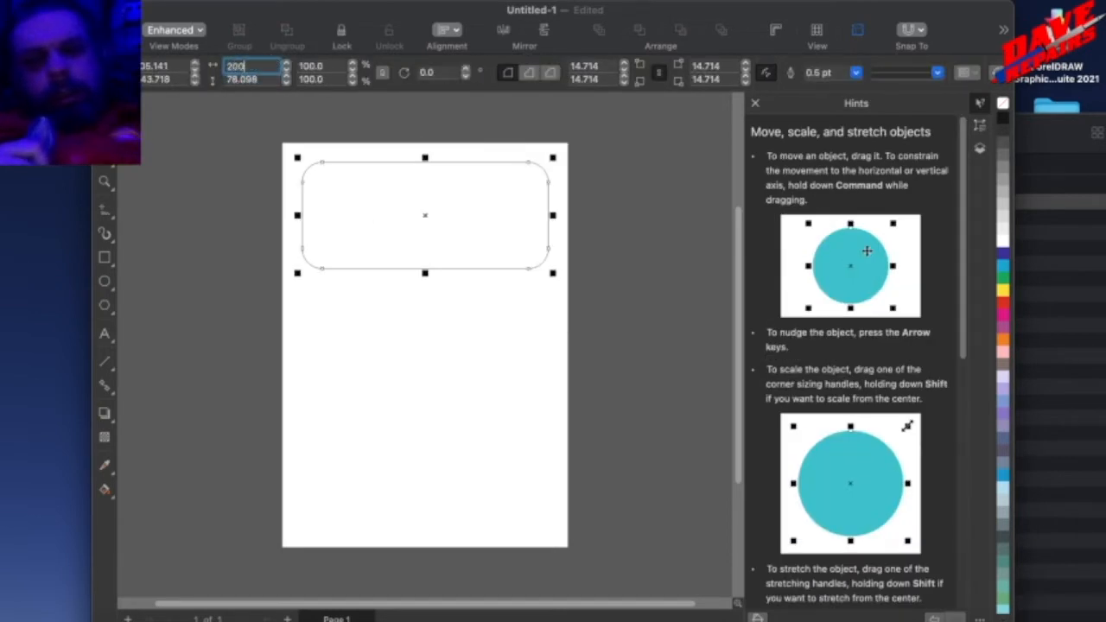
pyautogui.write('00')
pyautogui.press('Return')
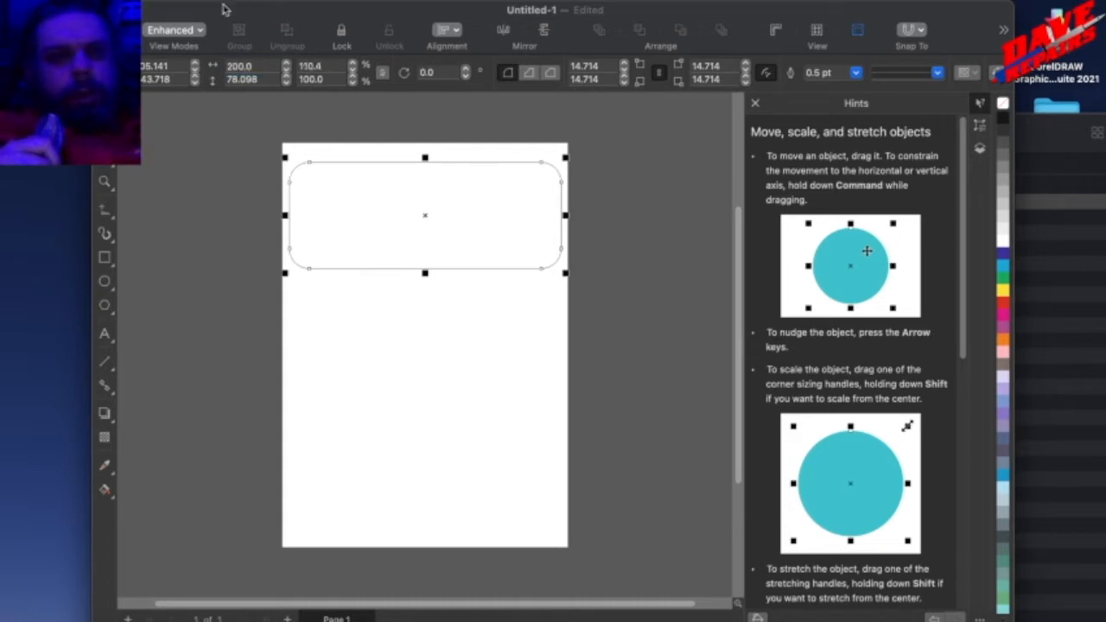
pyautogui.click(252, 79)
pyautogui.write('50mm')
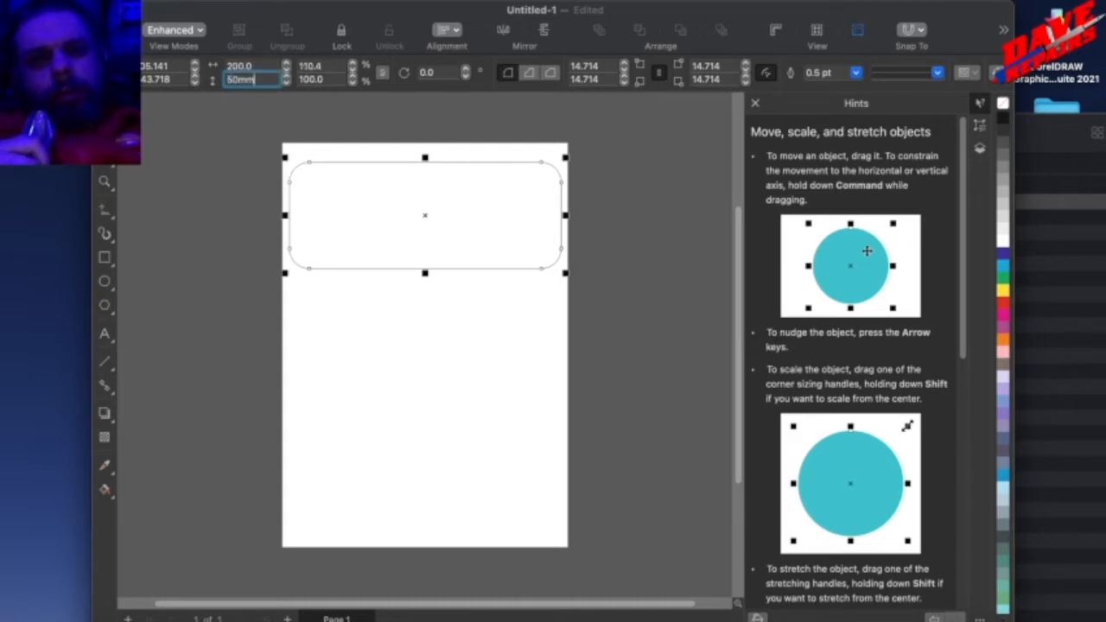
pyautogui.press('Return')
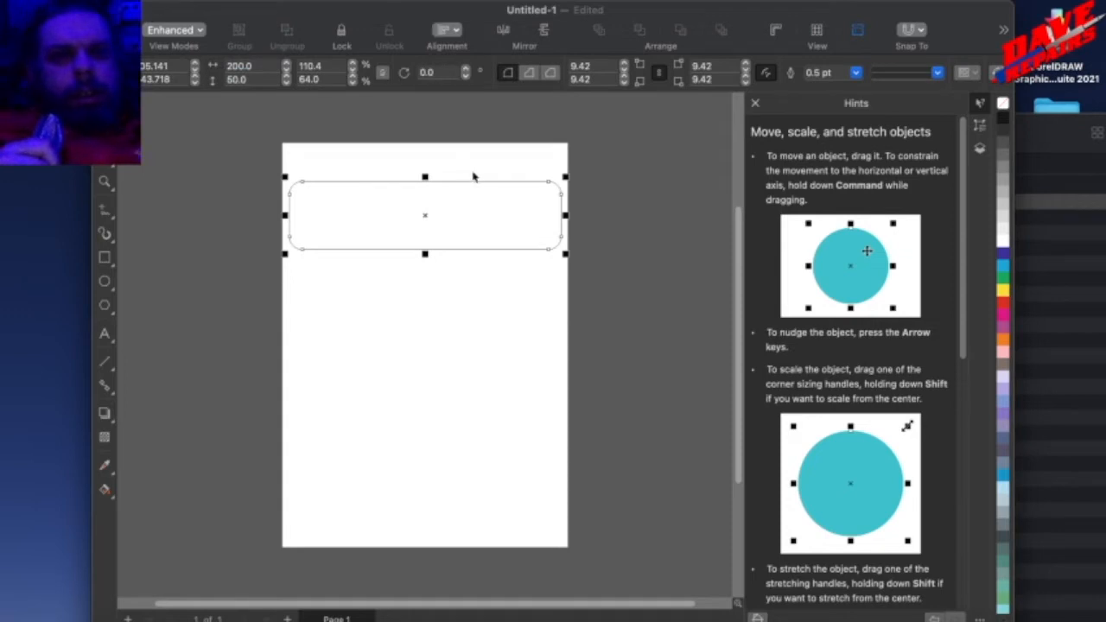
pyautogui.click(248, 193)
# Fill the rounded rectangle with dark blue and move it up close to the page's upper edge.
pyautogui.click(354, 215)
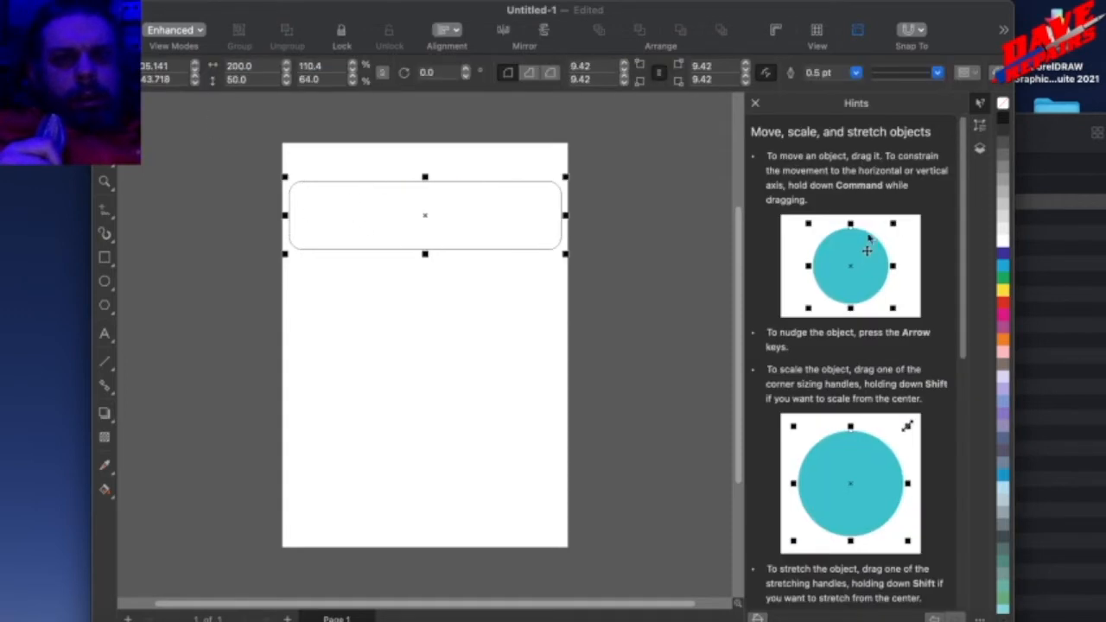
pyautogui.click(1003, 253)
pyautogui.click(405, 261)
pyautogui.click(391, 226)
pyautogui.moveTo(392, 226); pyautogui.dragTo(390, 204)
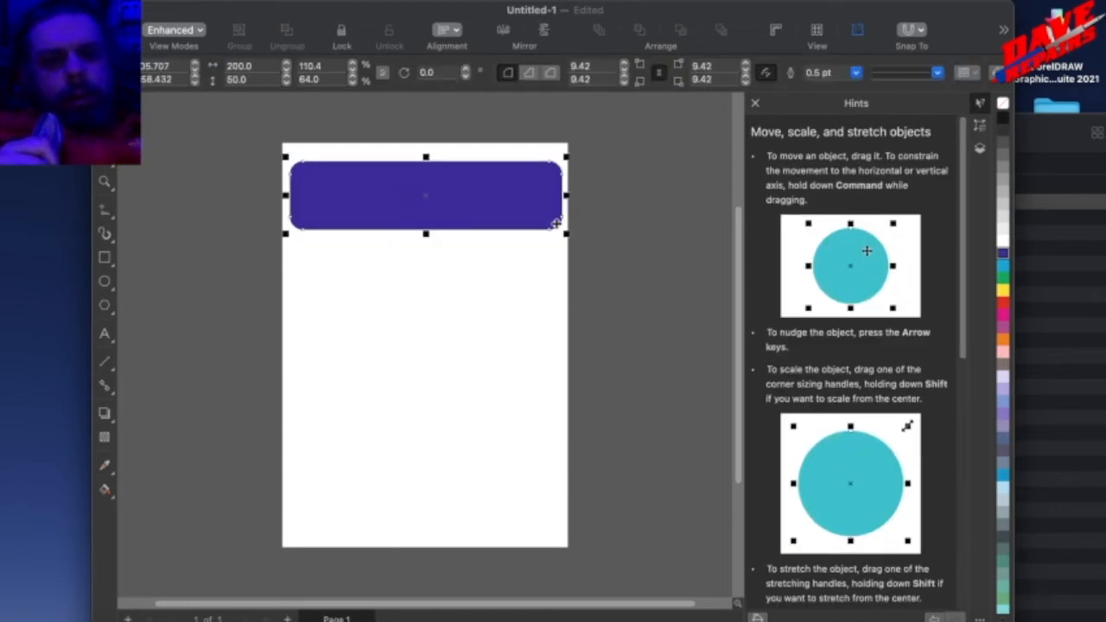
# Duplicate the dark blue rectangle, place the copy near the page's lower edge and fill it with magenta.
pyautogui.press('super+shift+d')
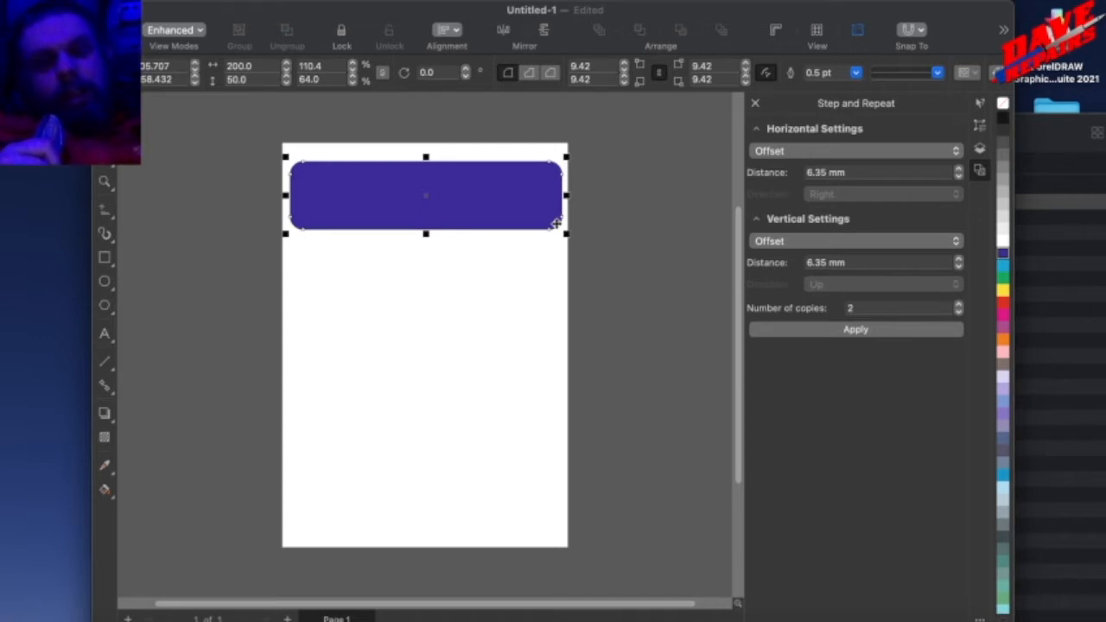
pyautogui.press('super+d')
pyautogui.moveTo(482, 179); pyautogui.dragTo(476, 491)
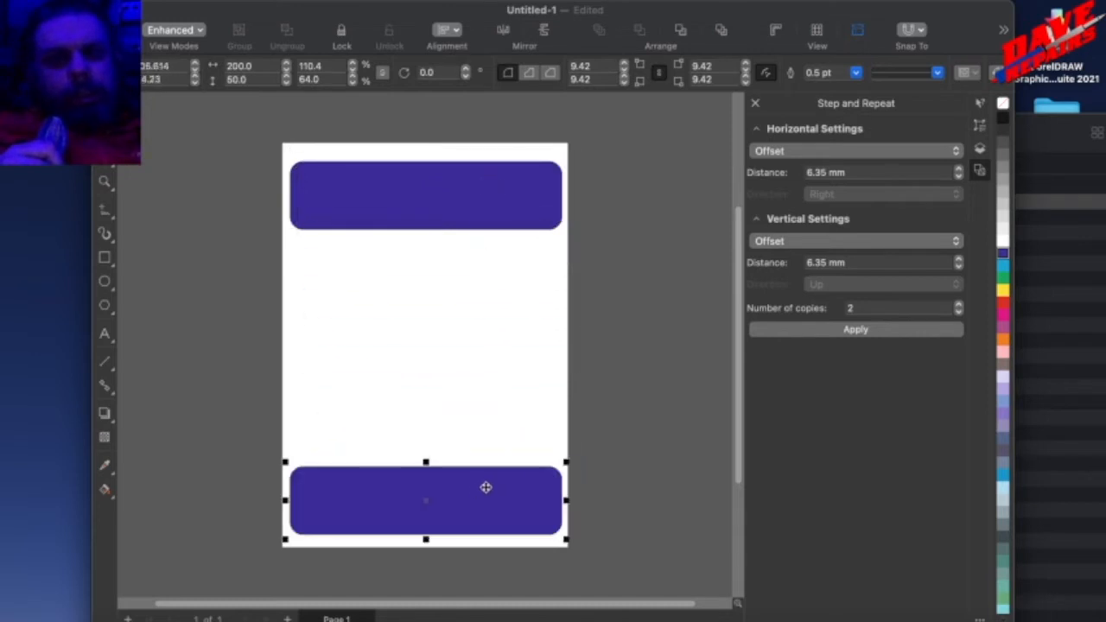
pyautogui.click(1002, 316)
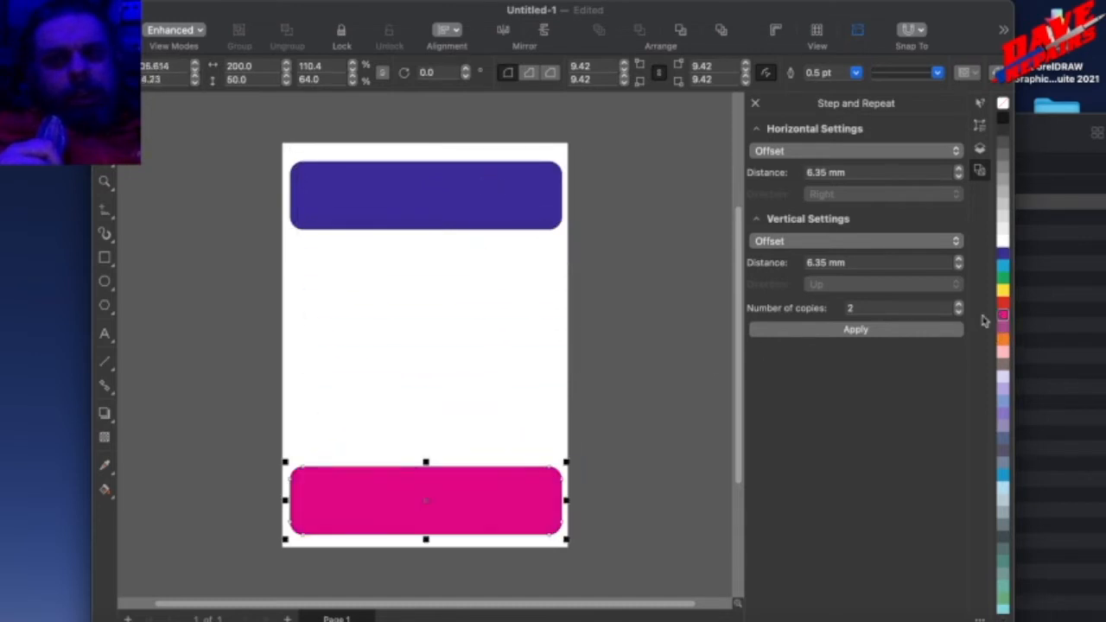
pyautogui.click(333, 336)
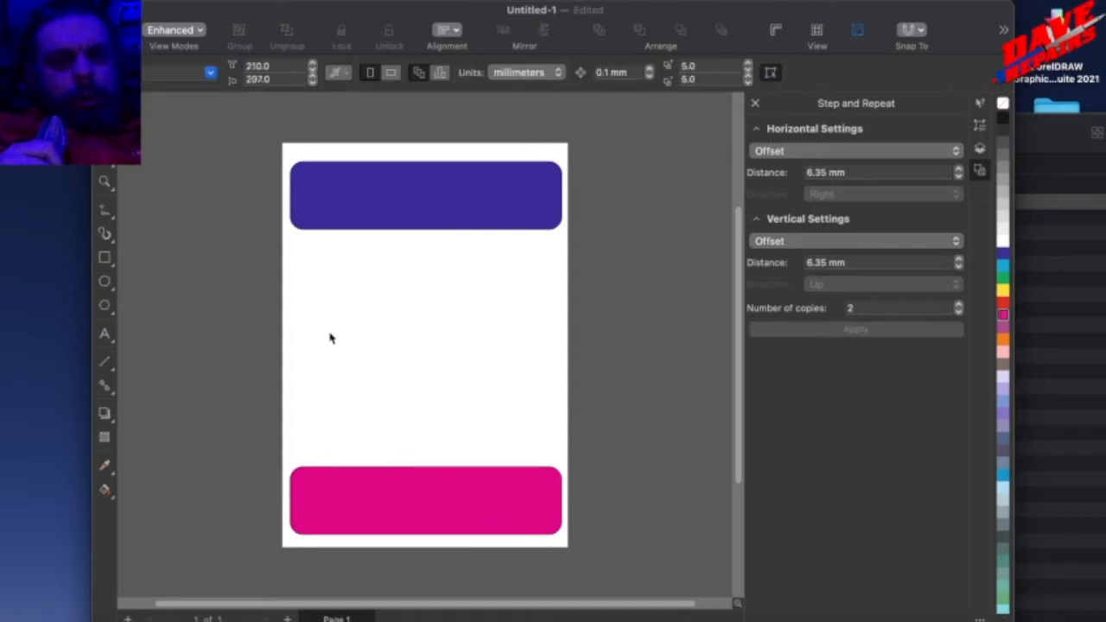
pyautogui.click(105, 415)
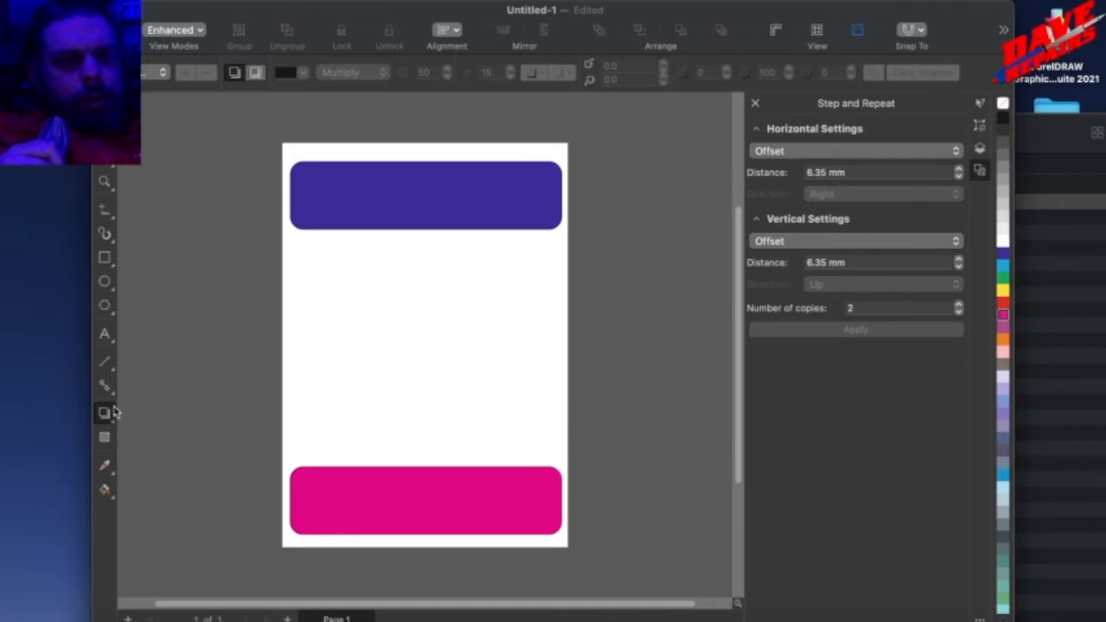
pyautogui.click(108, 392)
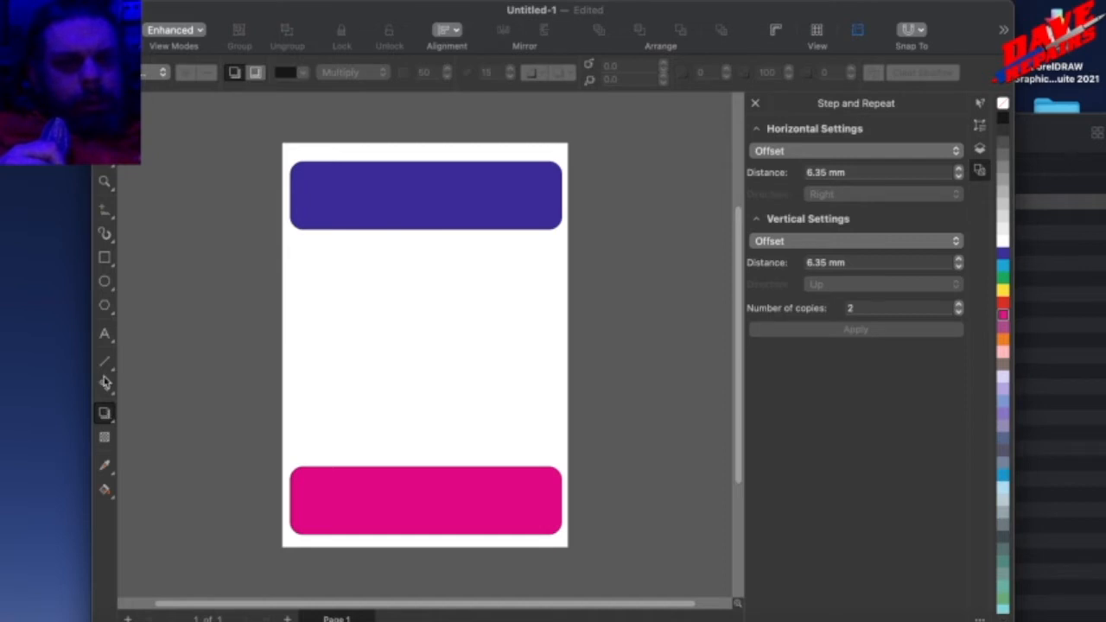
pyautogui.click(106, 386)
pyautogui.click(112, 396)
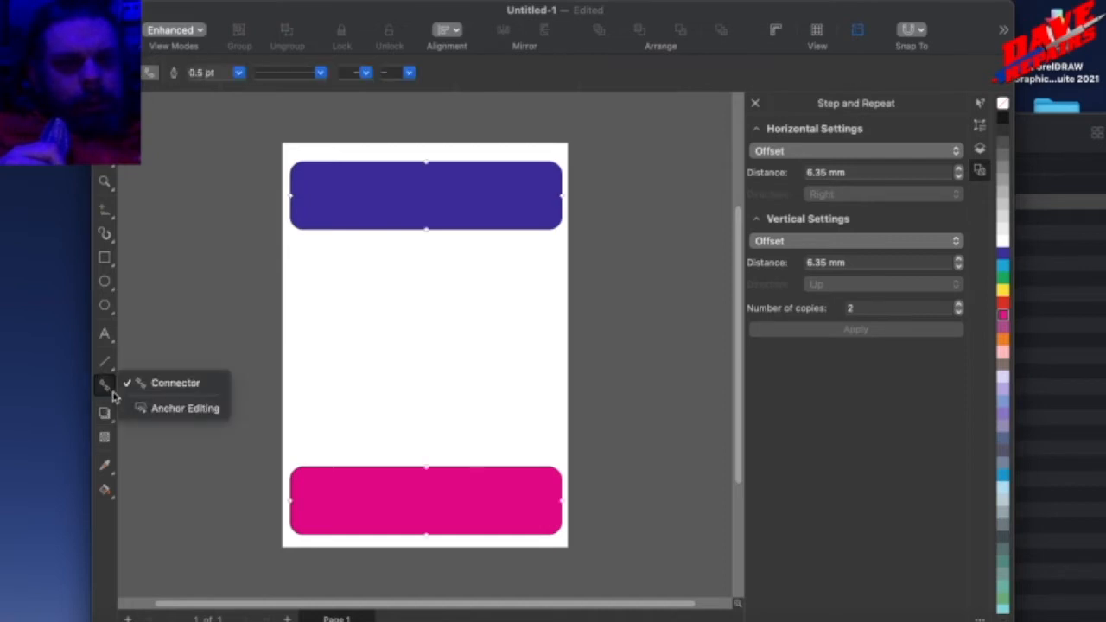
pyautogui.click(112, 375)
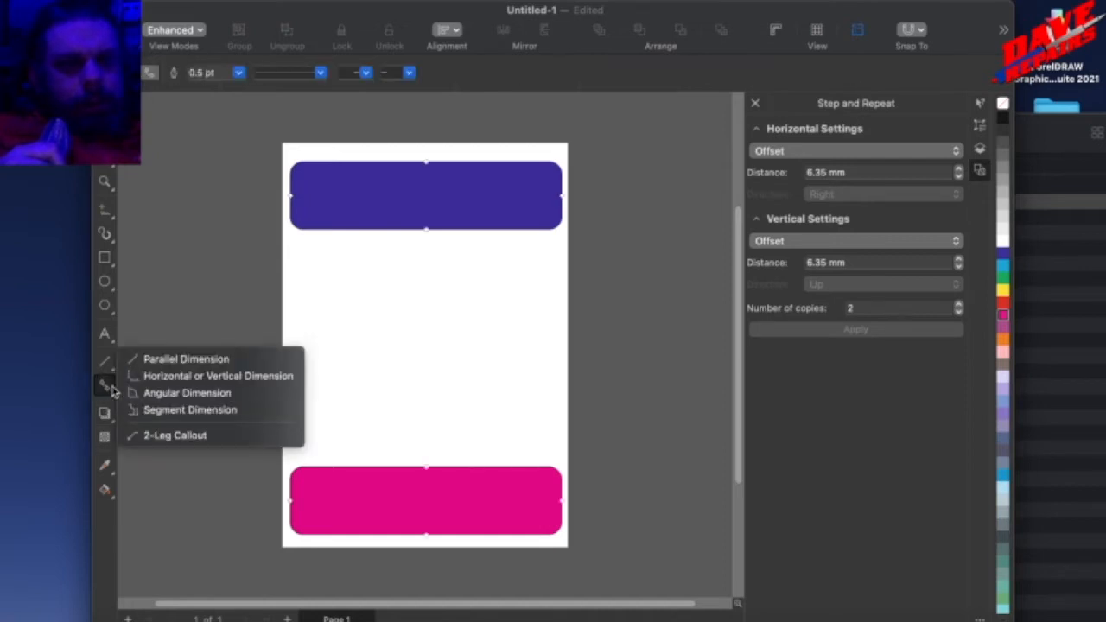
# Blend the dark blue rectangle into the magenta rectangle with the Blend tool.
pyautogui.click(110, 422)
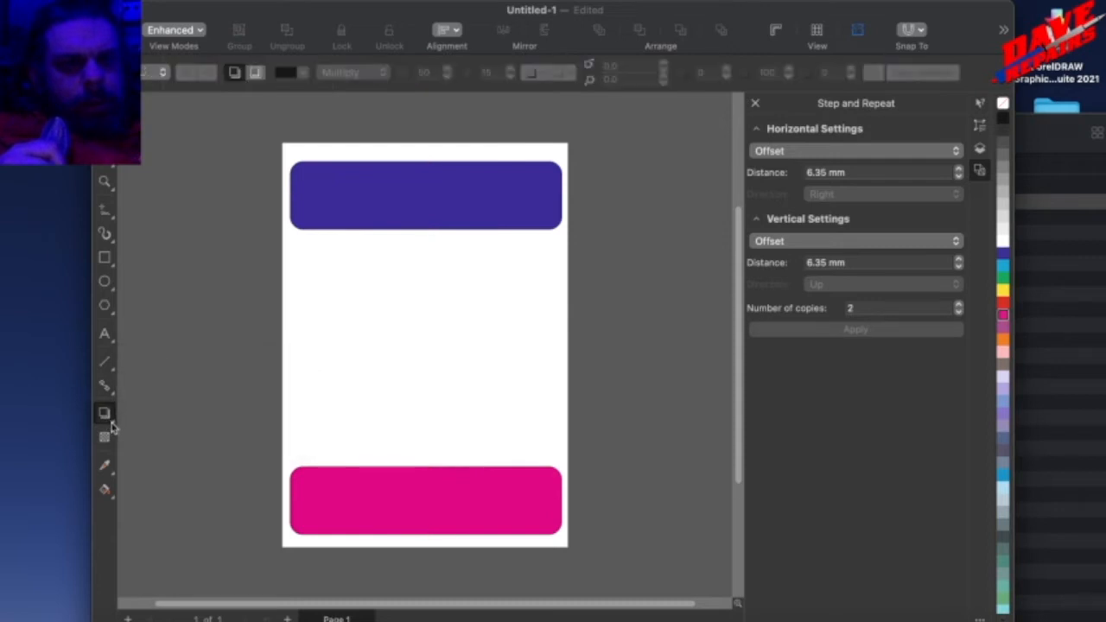
pyautogui.click(112, 424)
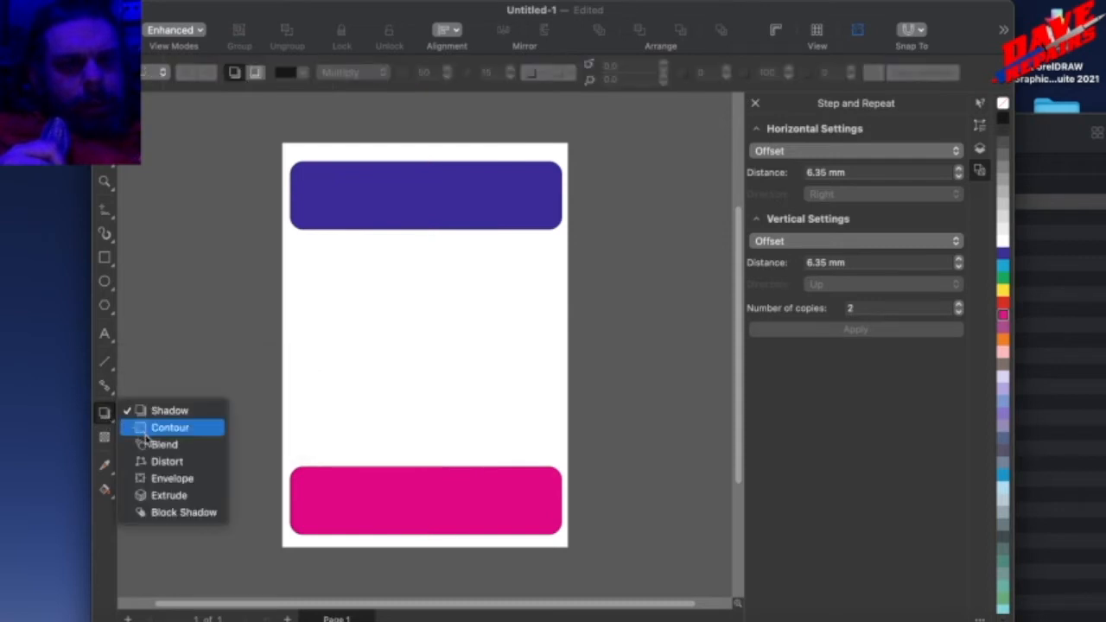
pyautogui.click(143, 444)
pyautogui.moveTo(406, 216); pyautogui.dragTo(426, 498)
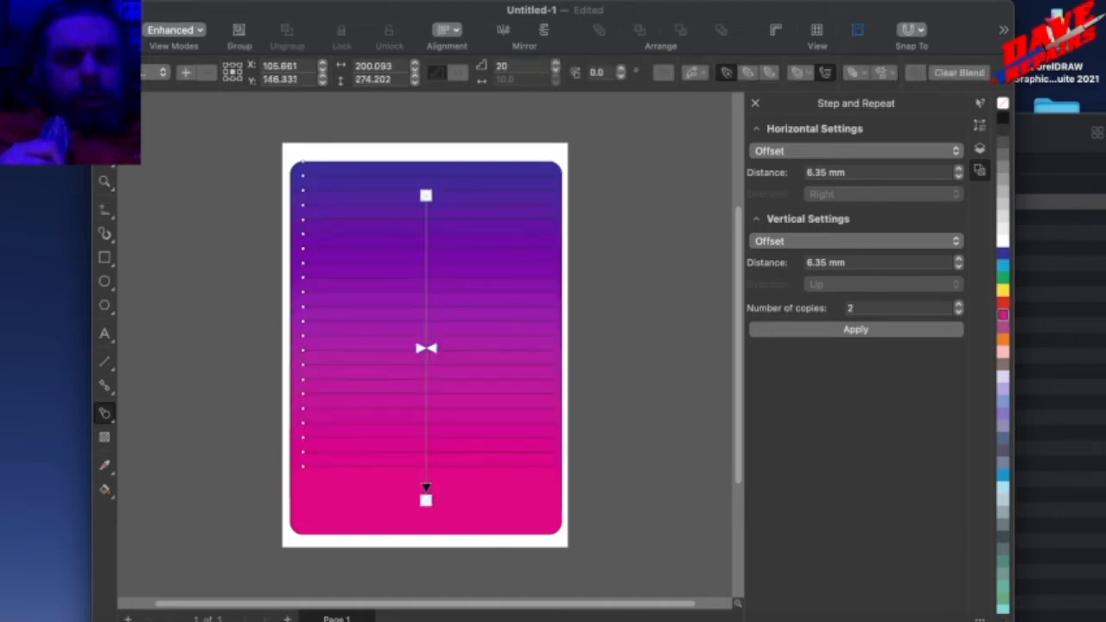
# Move the whole blend up and to the right, partly off the page, and break the blend apart.
pyautogui.click(104, 109)
pyautogui.click(267, 262)
pyautogui.moveTo(406, 361); pyautogui.dragTo(519, 329)
pyautogui.rightClick(517, 334)
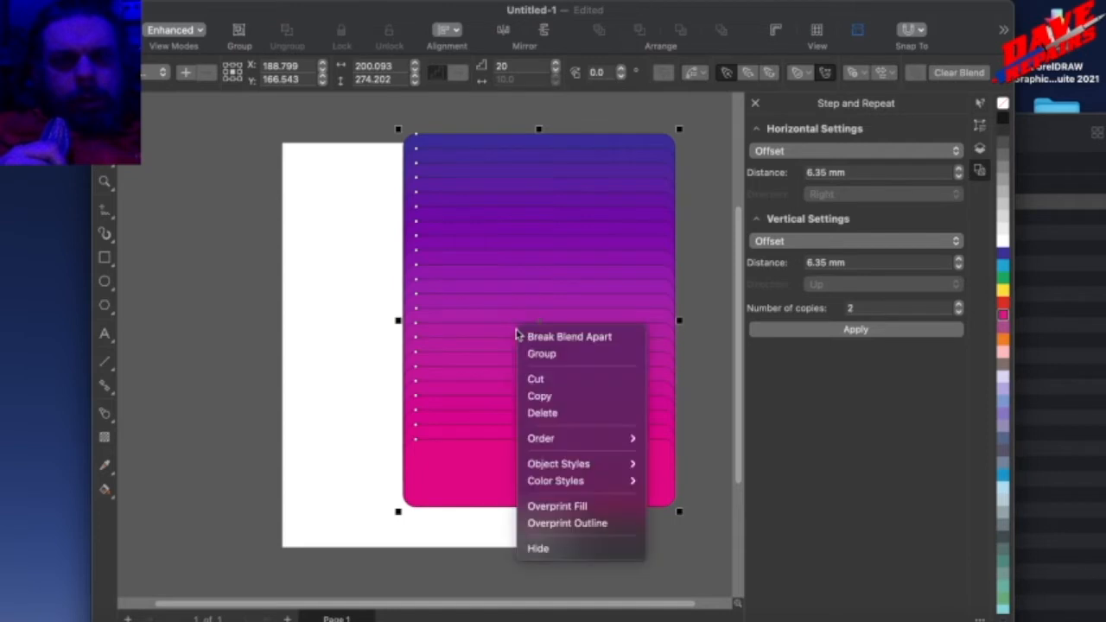
pyautogui.click(553, 337)
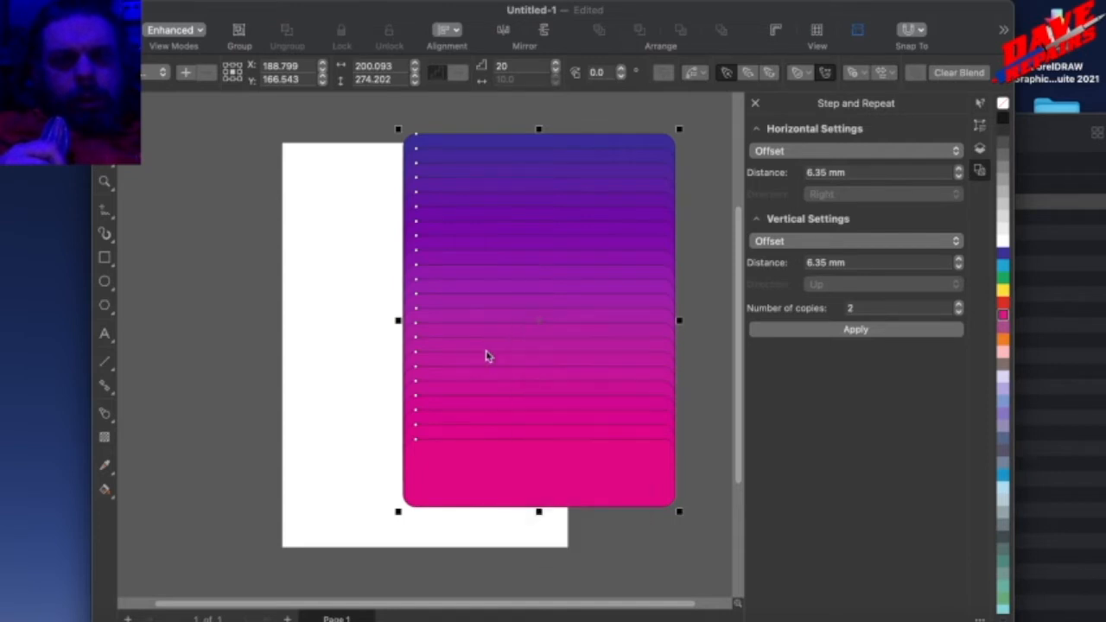
# Move the group of intermediate blend shapes left, away from the two end rectangles, and ungroup it.
pyautogui.click(346, 342)
pyautogui.moveTo(502, 332); pyautogui.dragTo(274, 331)
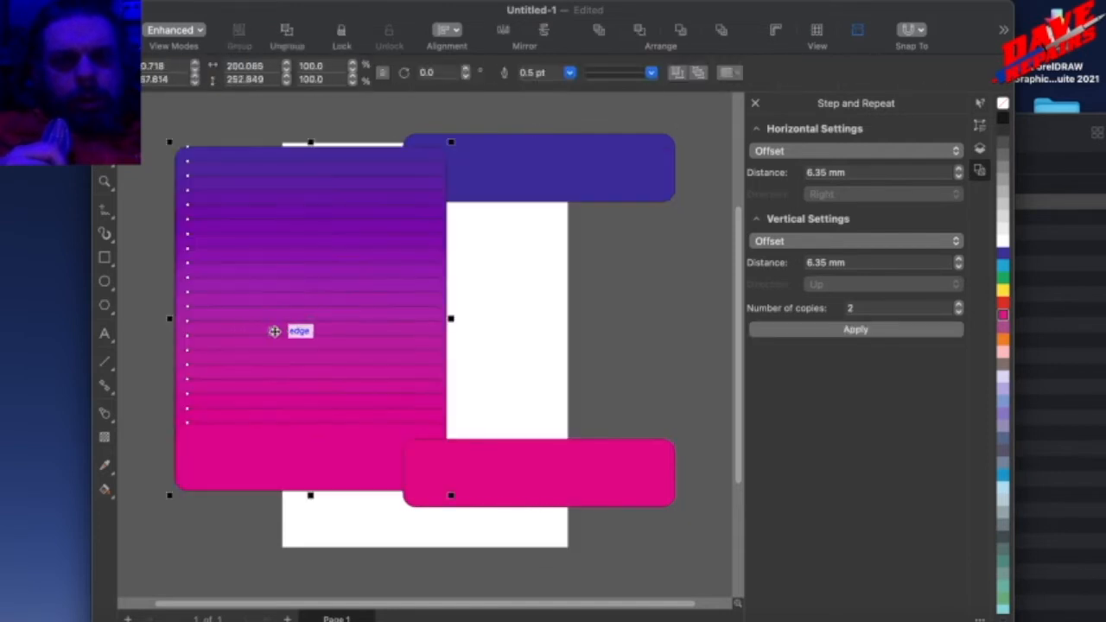
pyautogui.moveTo(343, 331); pyautogui.dragTo(320, 329)
pyautogui.rightClick(319, 329)
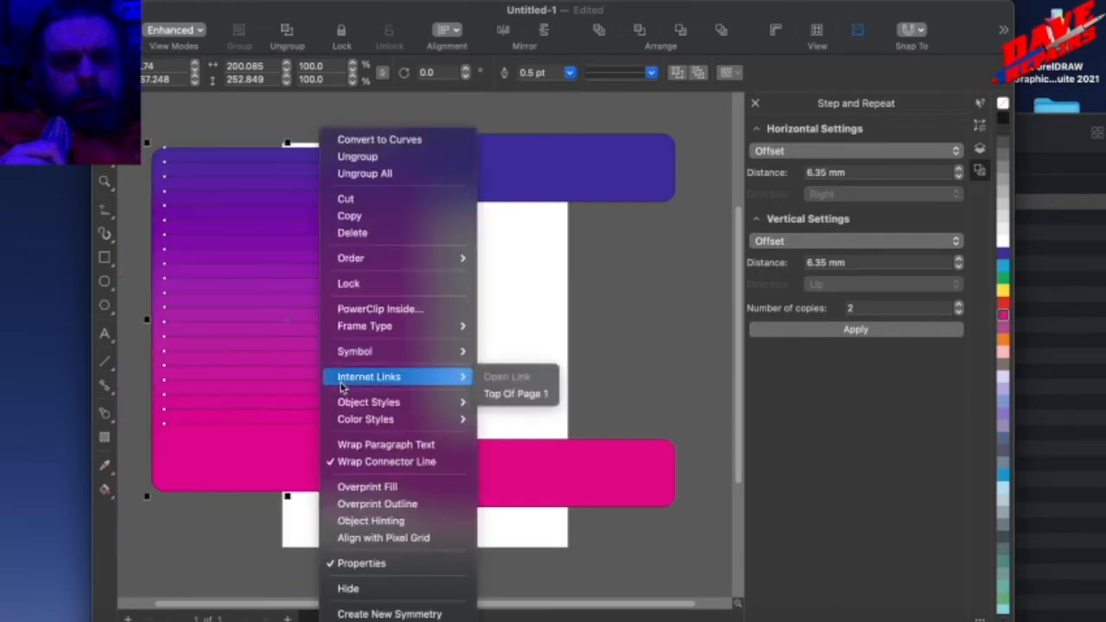
pyautogui.click(361, 159)
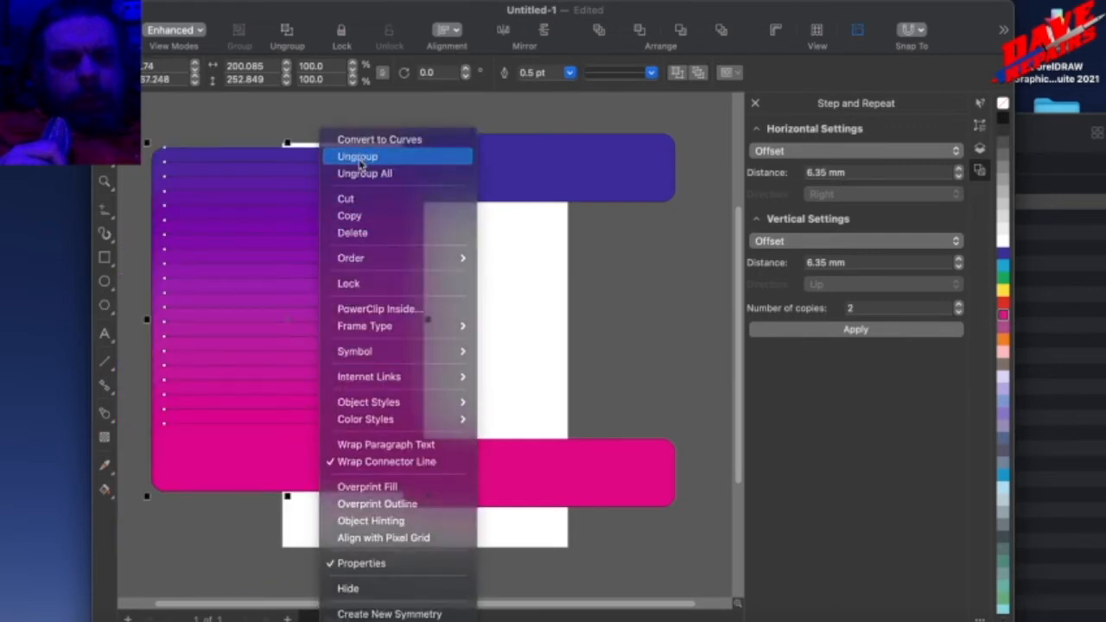
# Pull one purple shape out of the middle of the stack to the right, then select the dark blue rectangle.
pyautogui.click(479, 350)
pyautogui.moveTo(361, 305); pyautogui.dragTo(452, 313)
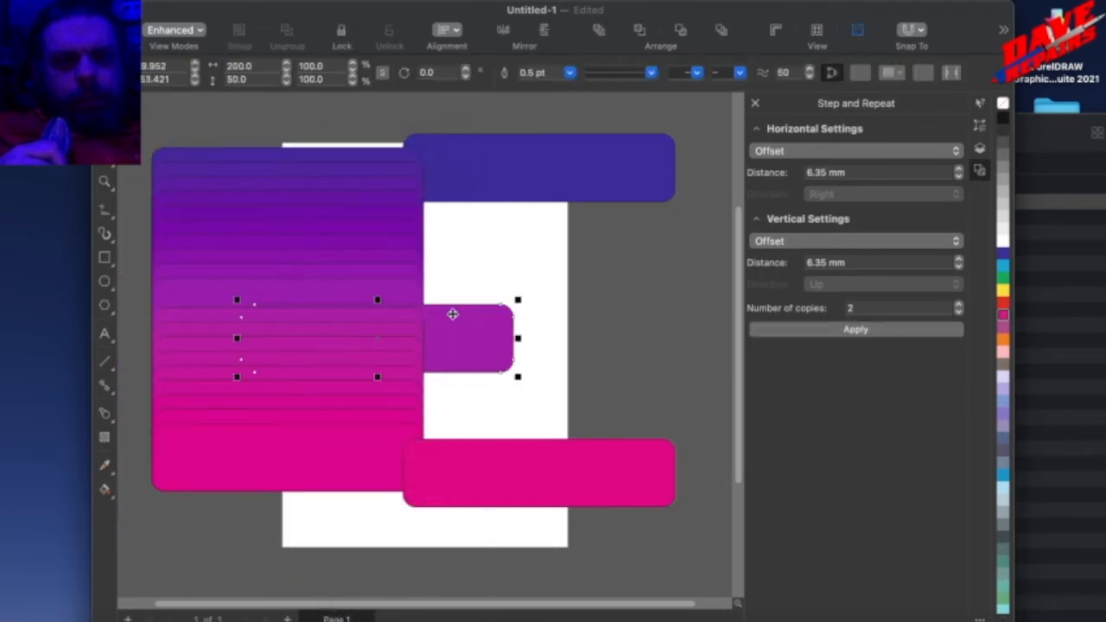
pyautogui.click(501, 185)
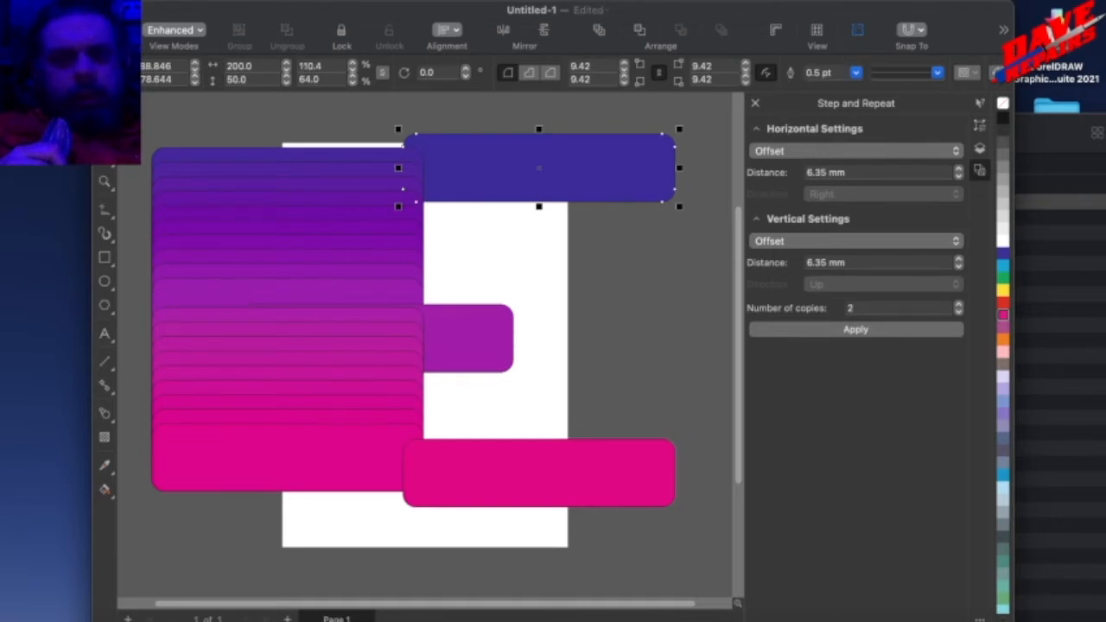
# Look through the available color palette and inspector options and toggle the Objects inspector.
pyautogui.click(525, 1)
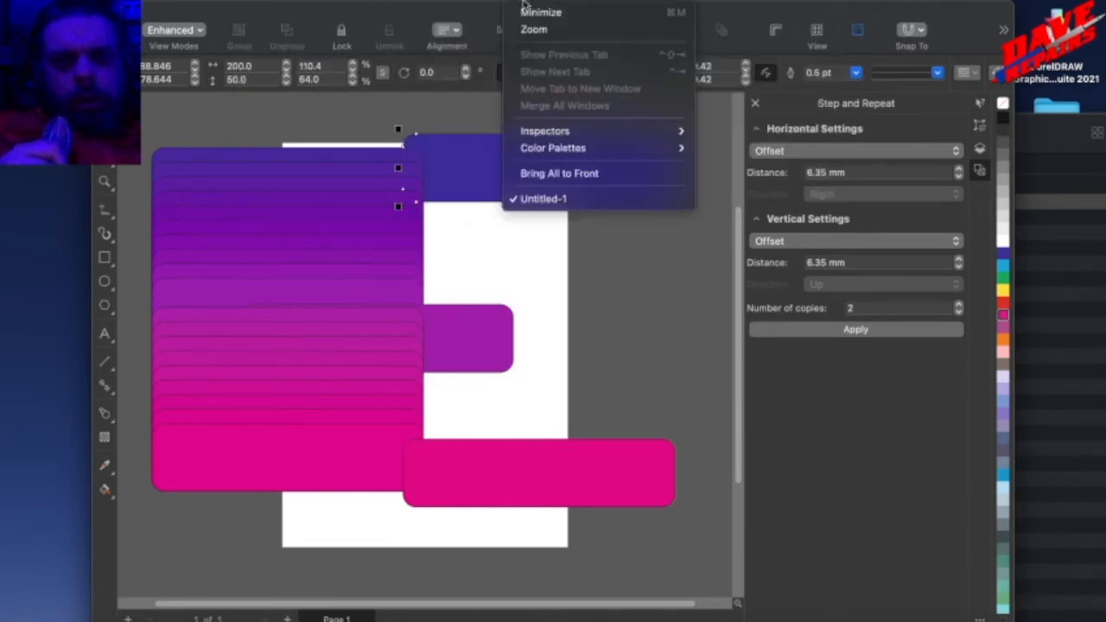
pyautogui.moveTo(543, 151)
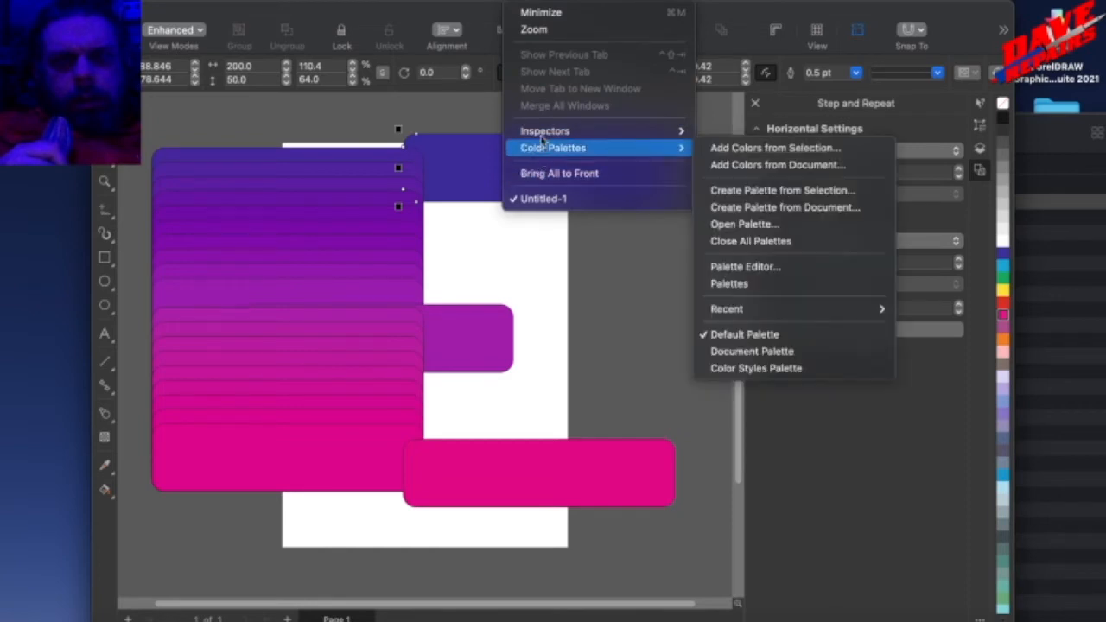
pyautogui.moveTo(544, 131)
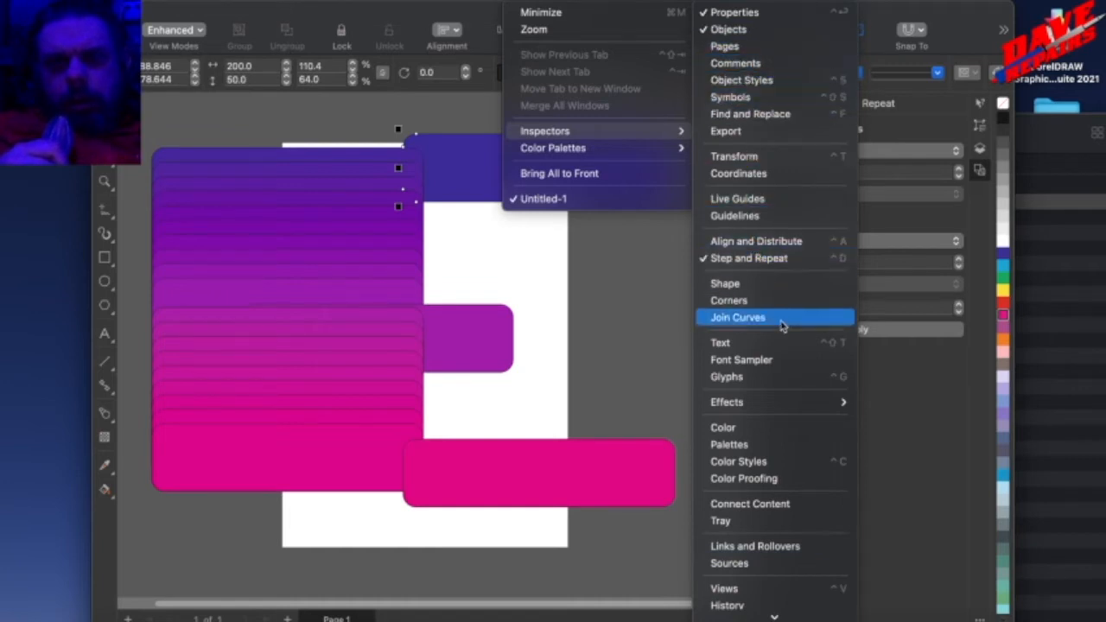
pyautogui.scroll(-3, 750, 546)
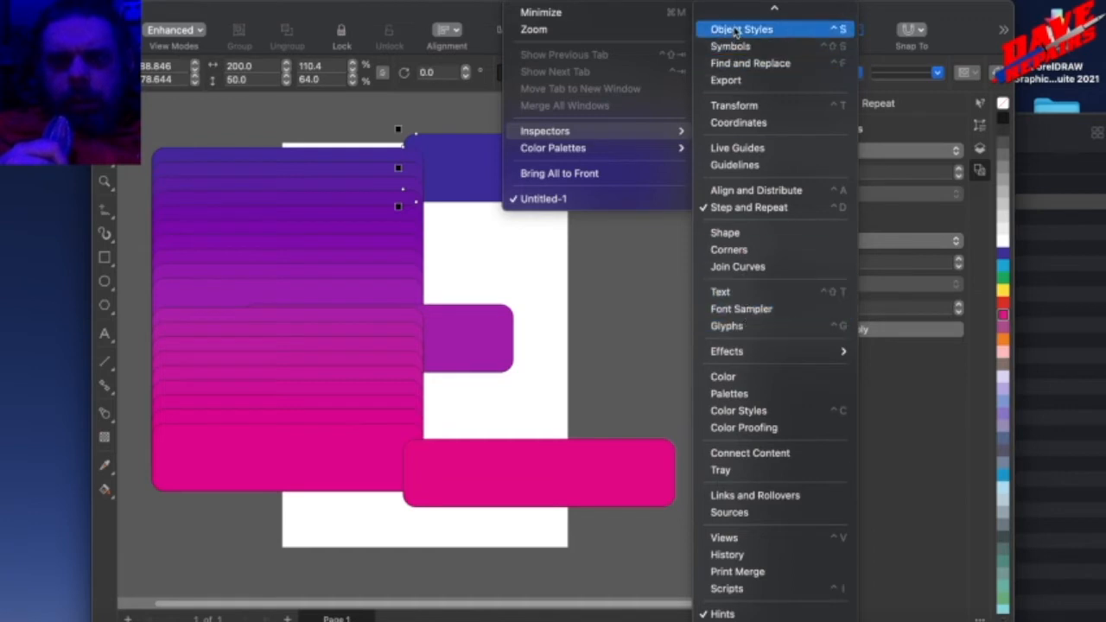
pyautogui.scroll(3, 736, 32)
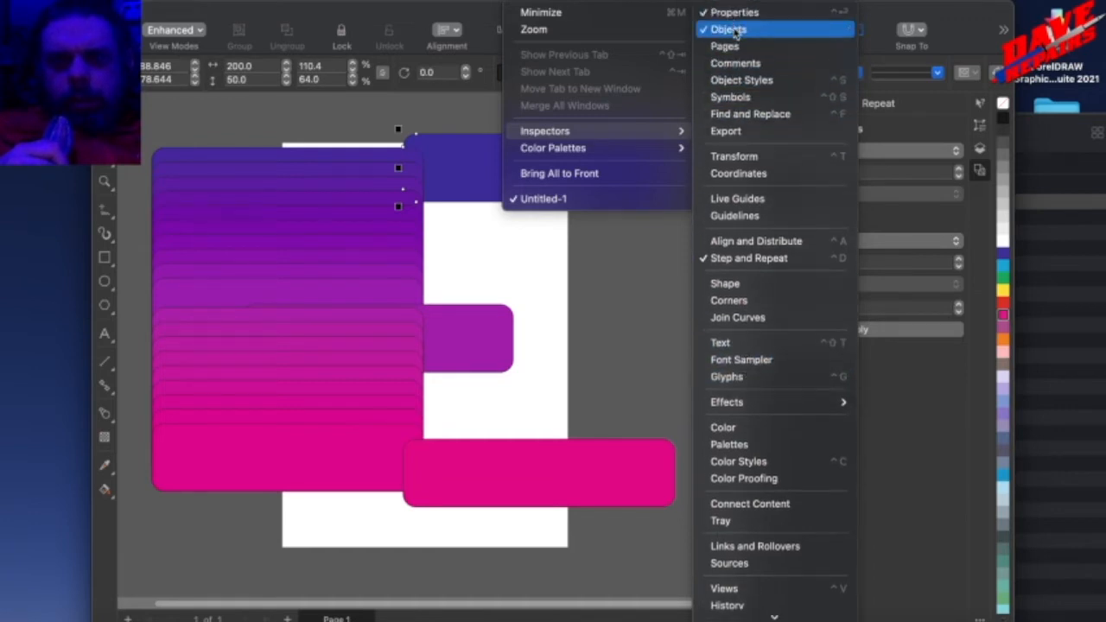
pyautogui.click(736, 32)
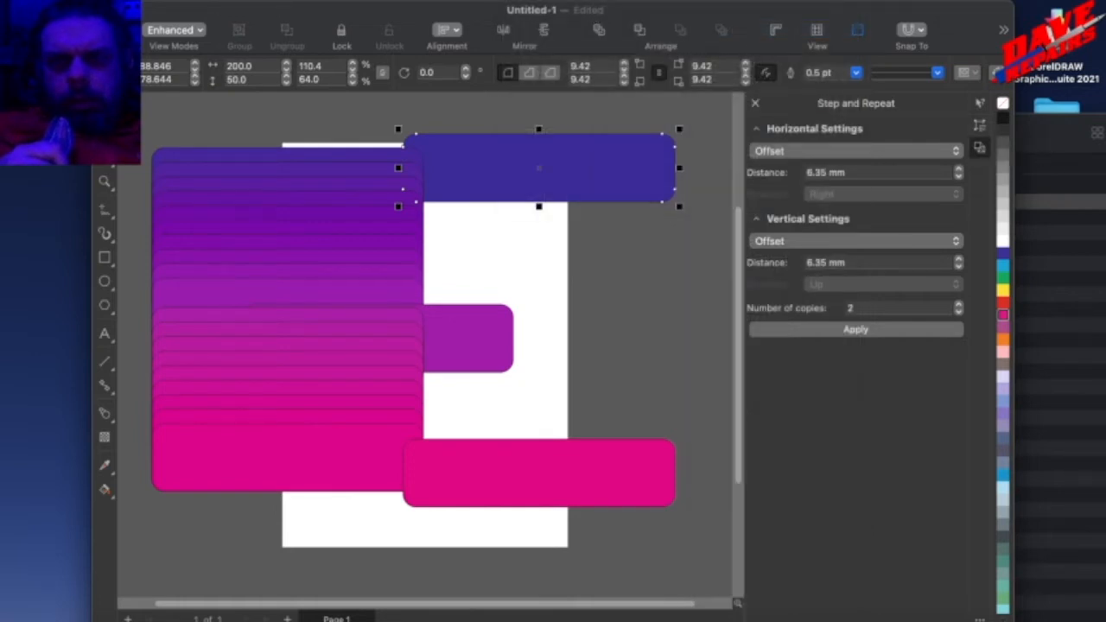
# Move the dark blue rectangle about 4.5 mm left and 9 mm down.
pyautogui.click(570, 1)
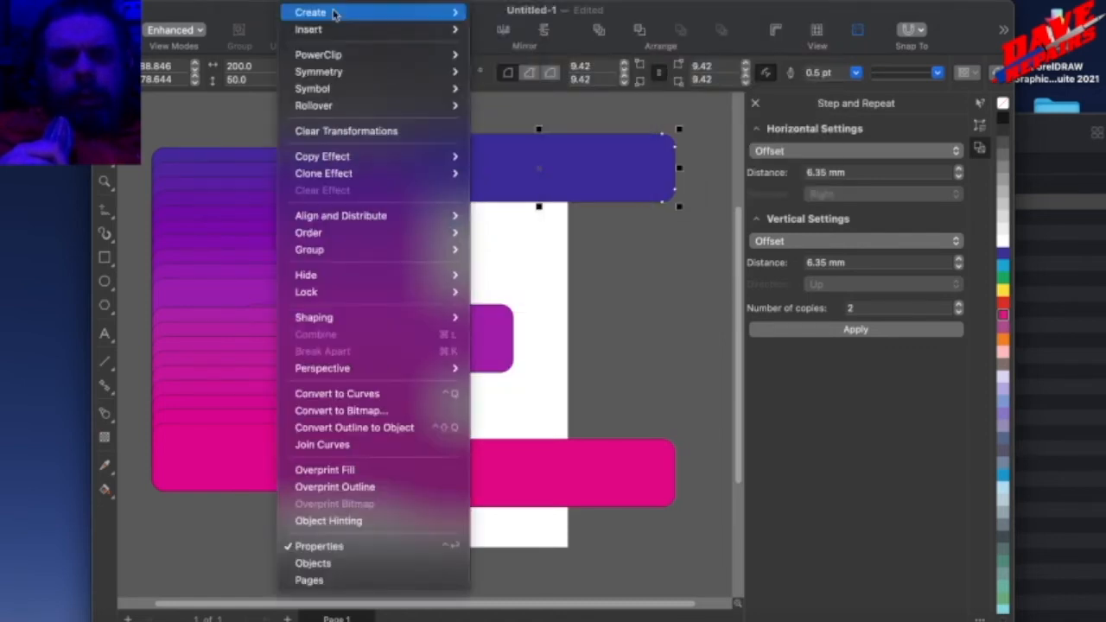
pyautogui.click(665, 182)
pyautogui.click(722, 226)
pyautogui.moveTo(646, 201); pyautogui.dragTo(642, 213)
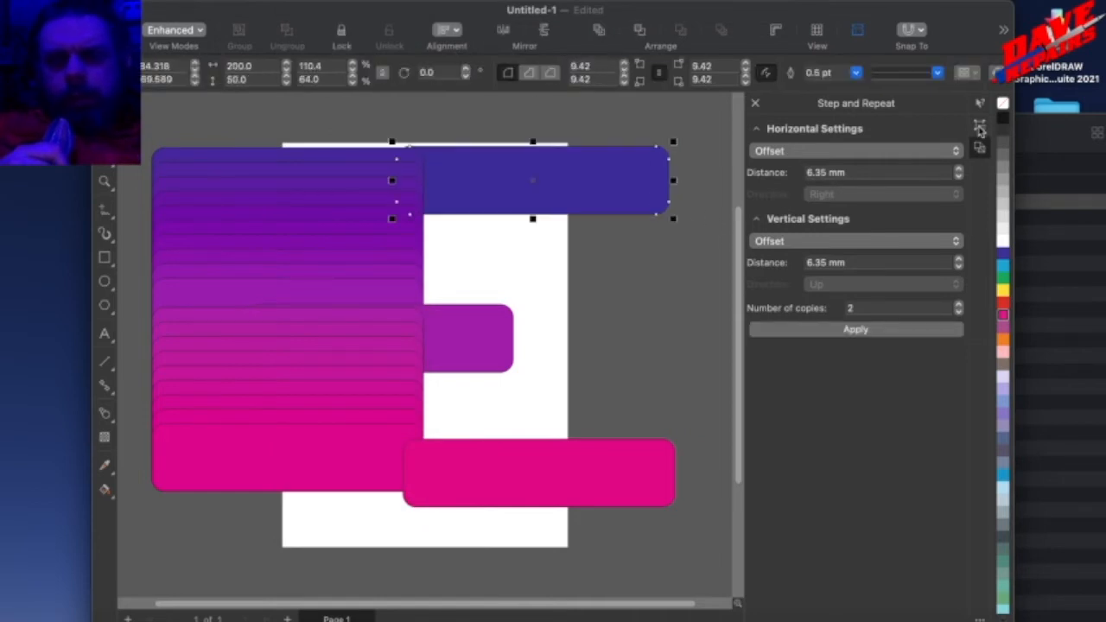
# Check the docked inspectors, open the Objects inspector and look through the objects on Layer 1.
pyautogui.click(980, 126)
pyautogui.click(981, 107)
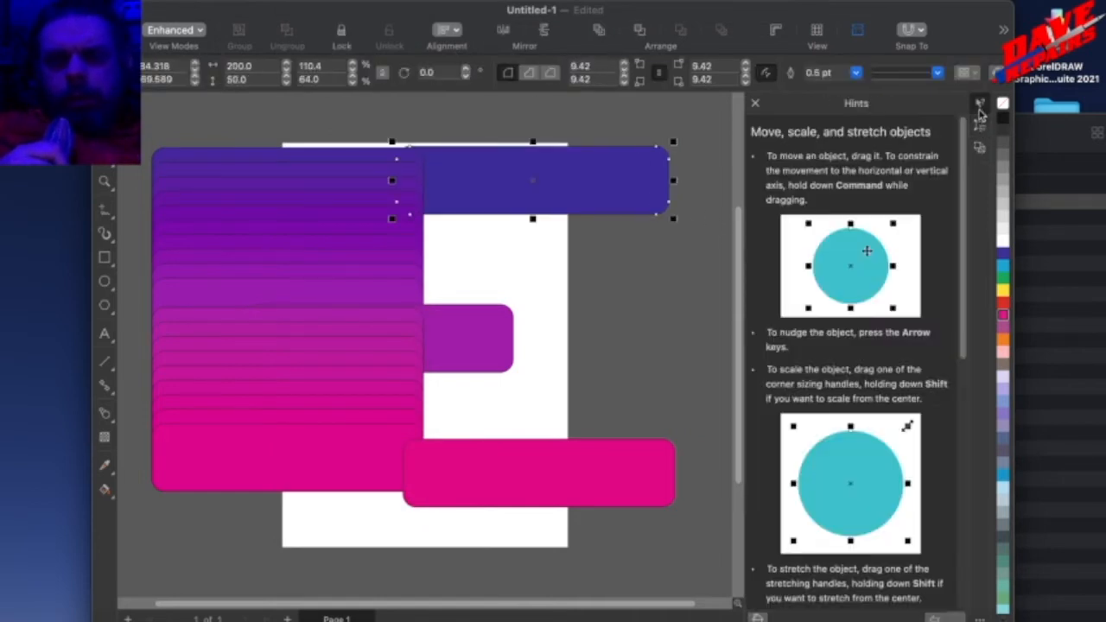
pyautogui.click(980, 150)
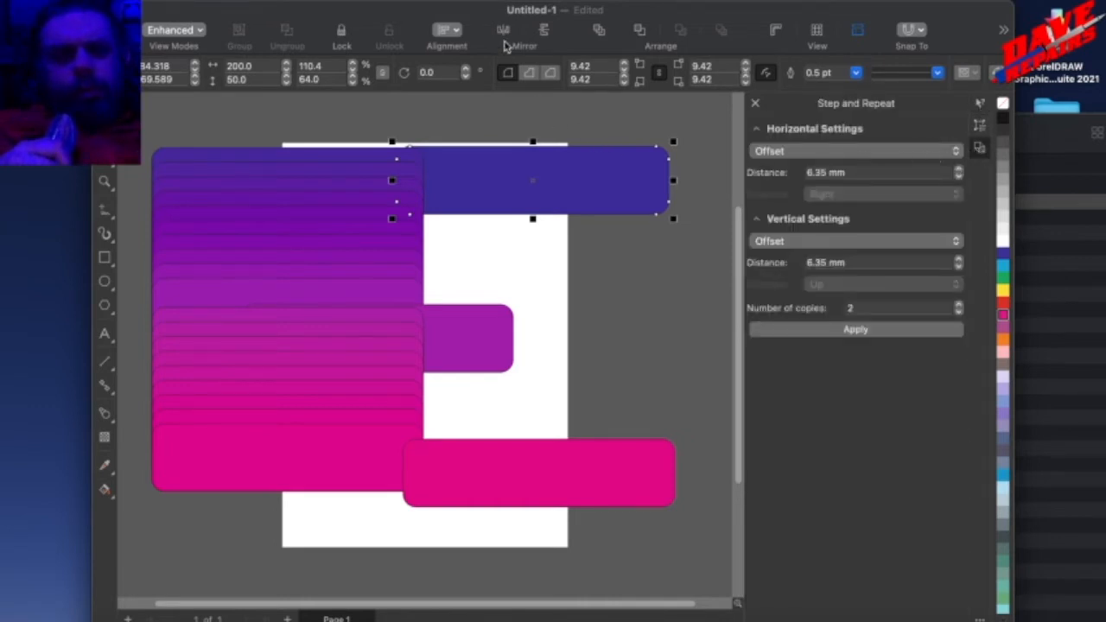
pyautogui.click(528, 1)
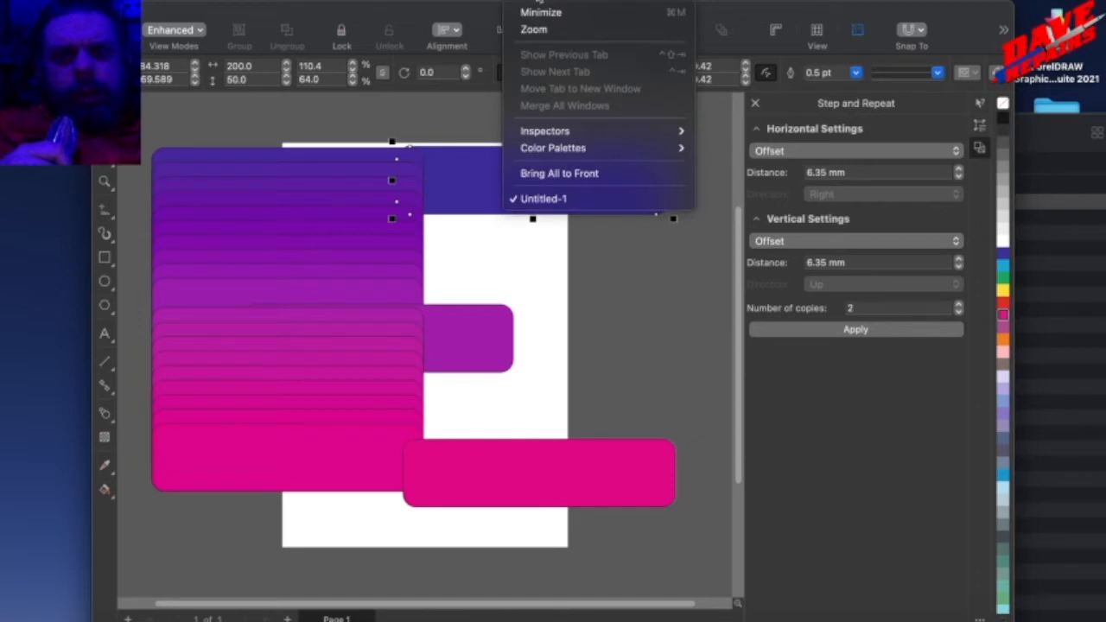
pyautogui.moveTo(571, 4)
pyautogui.moveTo(523, 1)
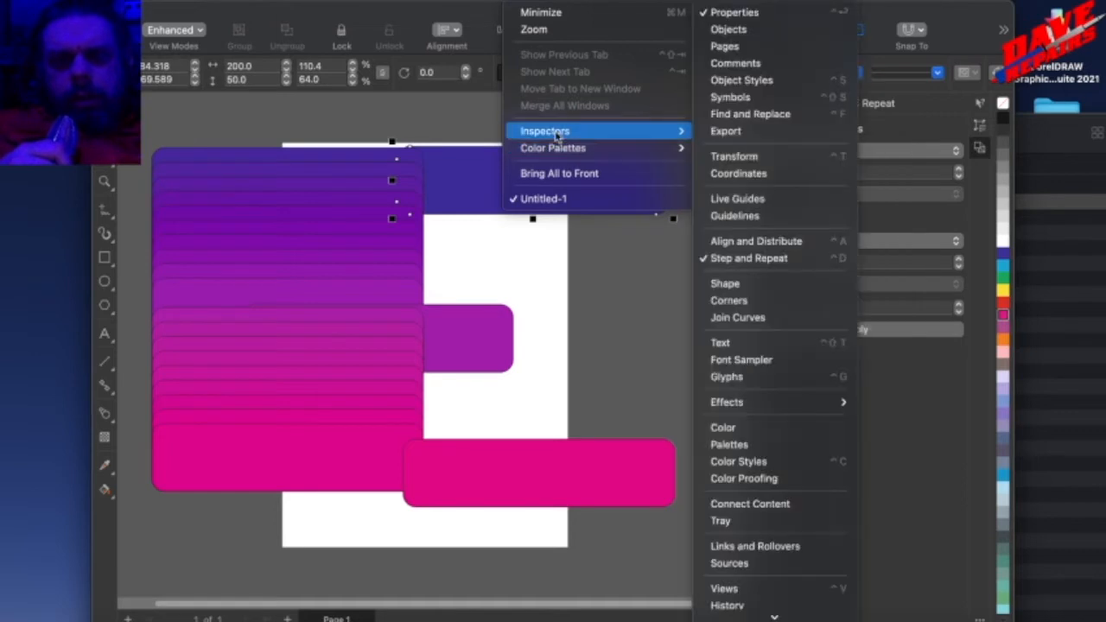
pyautogui.click(806, 32)
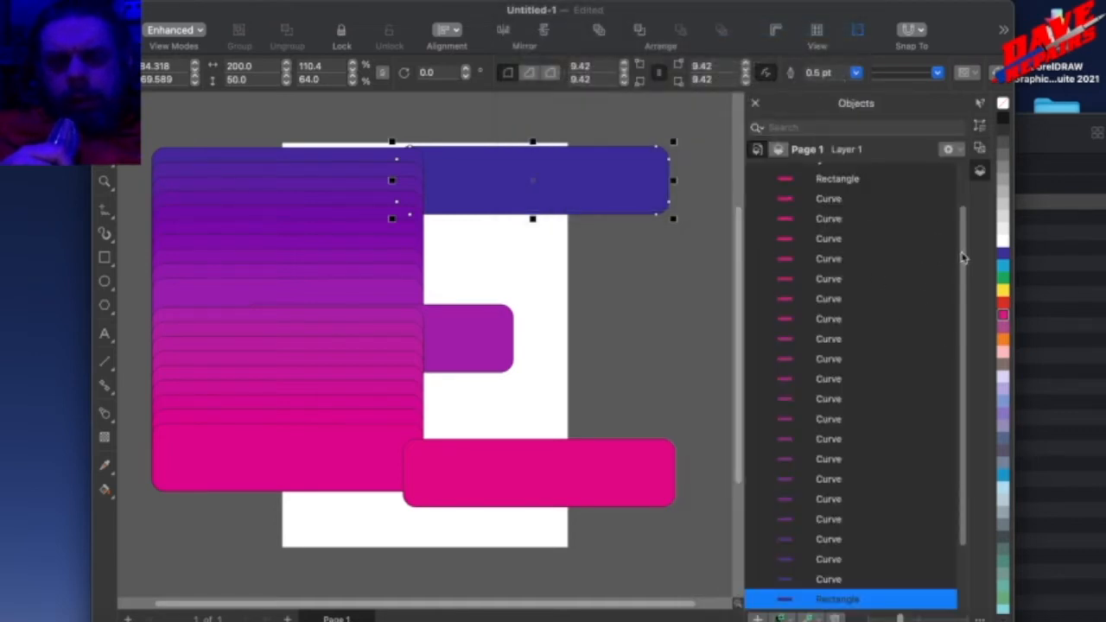
pyautogui.scroll(3, 965, 186)
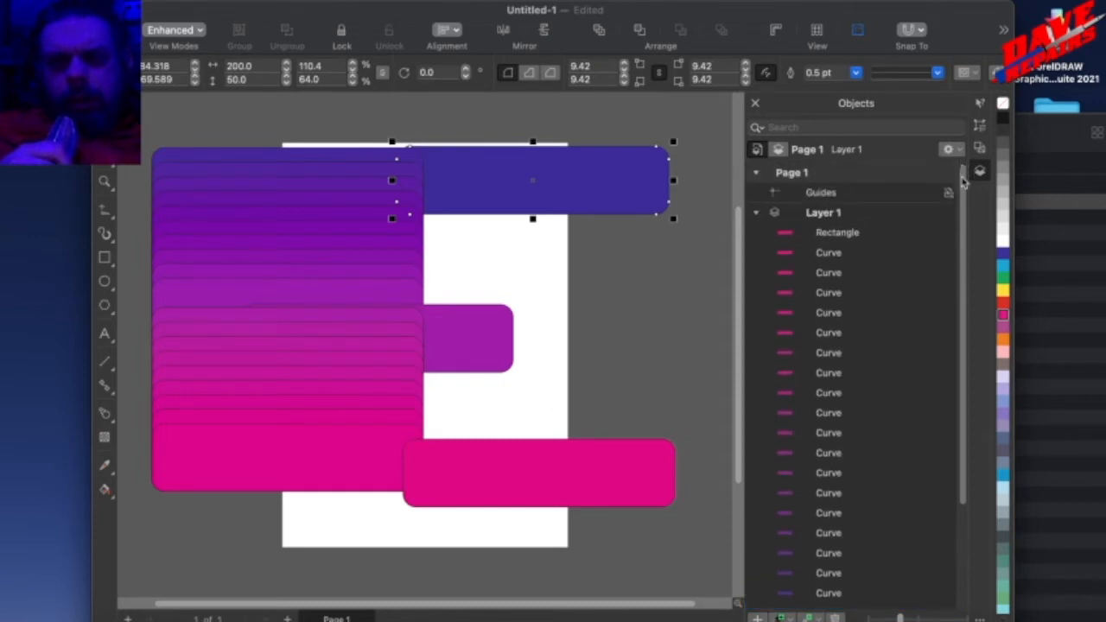
pyautogui.scroll(-5, 964, 210)
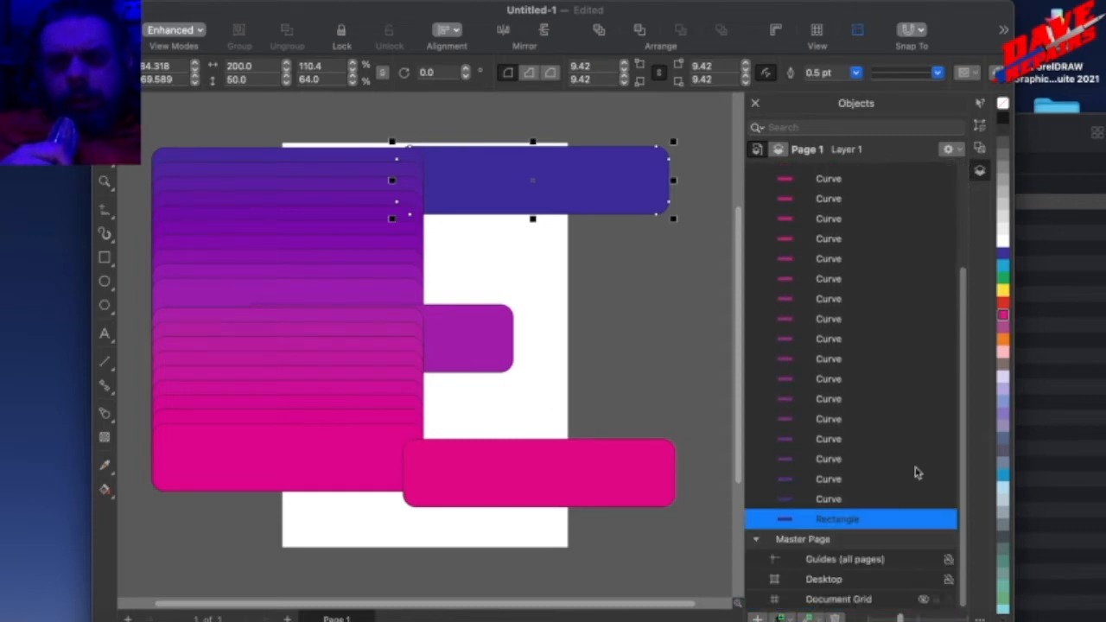
# Select all the shapes and move them together off the page, up and to the left.
pyautogui.scroll(2, 559, 388)
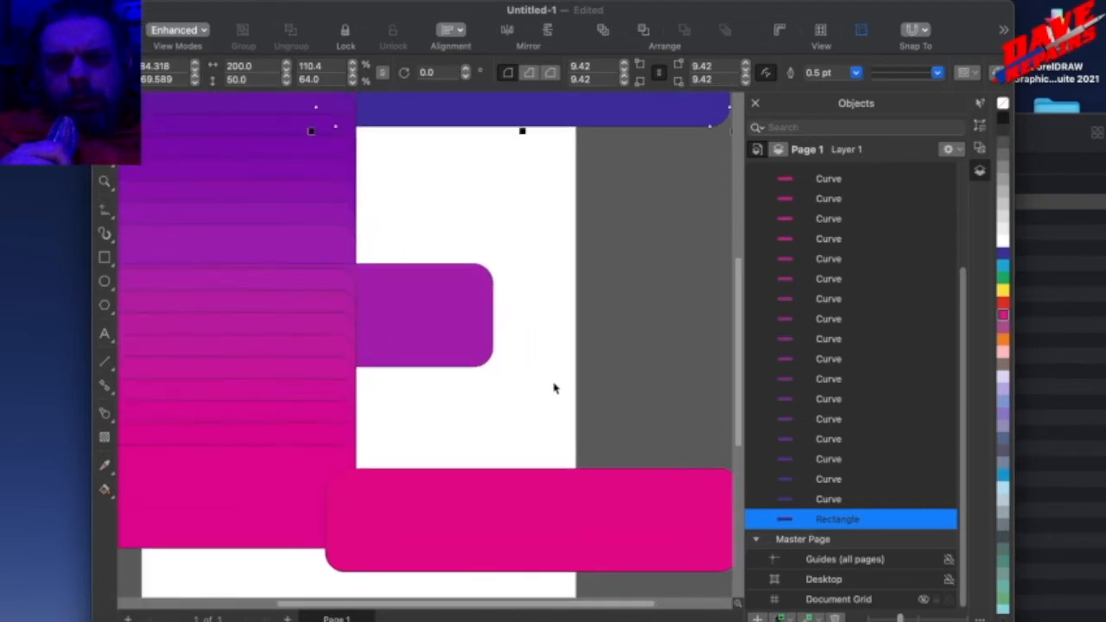
pyautogui.scroll(-6, 553, 388)
pyautogui.moveTo(758, 516); pyautogui.dragTo(756, 515)
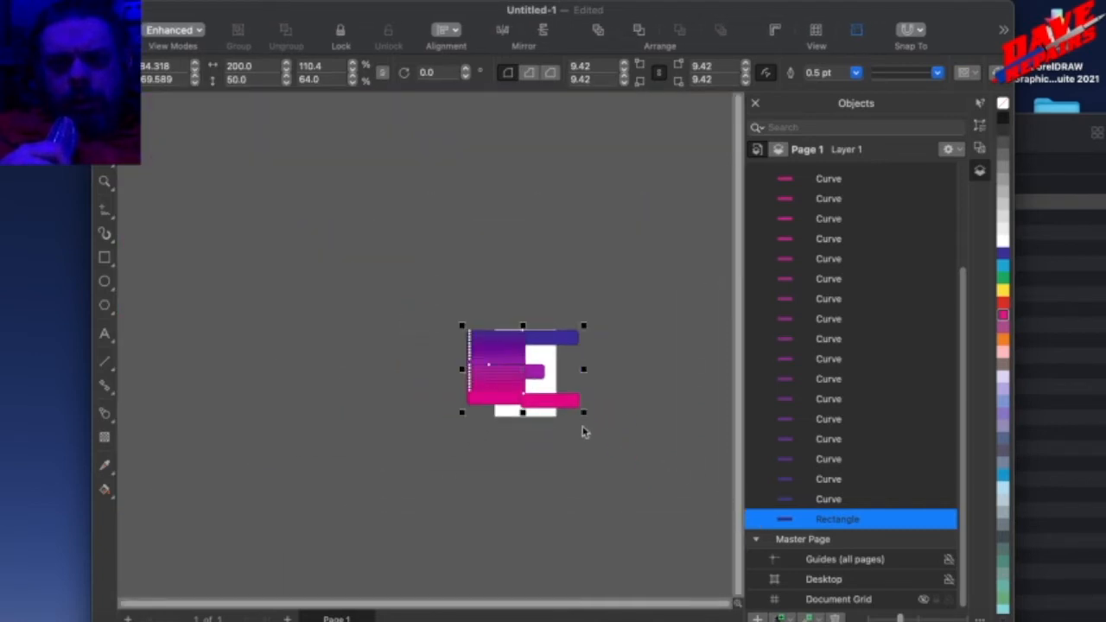
pyautogui.moveTo(558, 401); pyautogui.dragTo(359, 310)
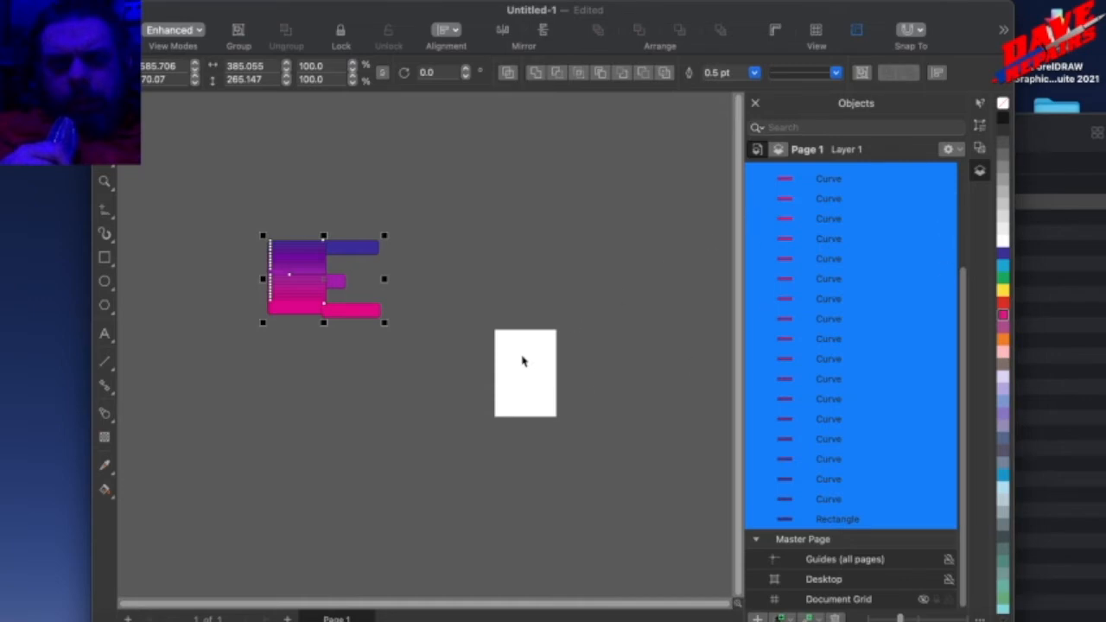
# Group all the selected shapes into a single object on Layer 1.
pyautogui.hotkey('ctrl', 'g')
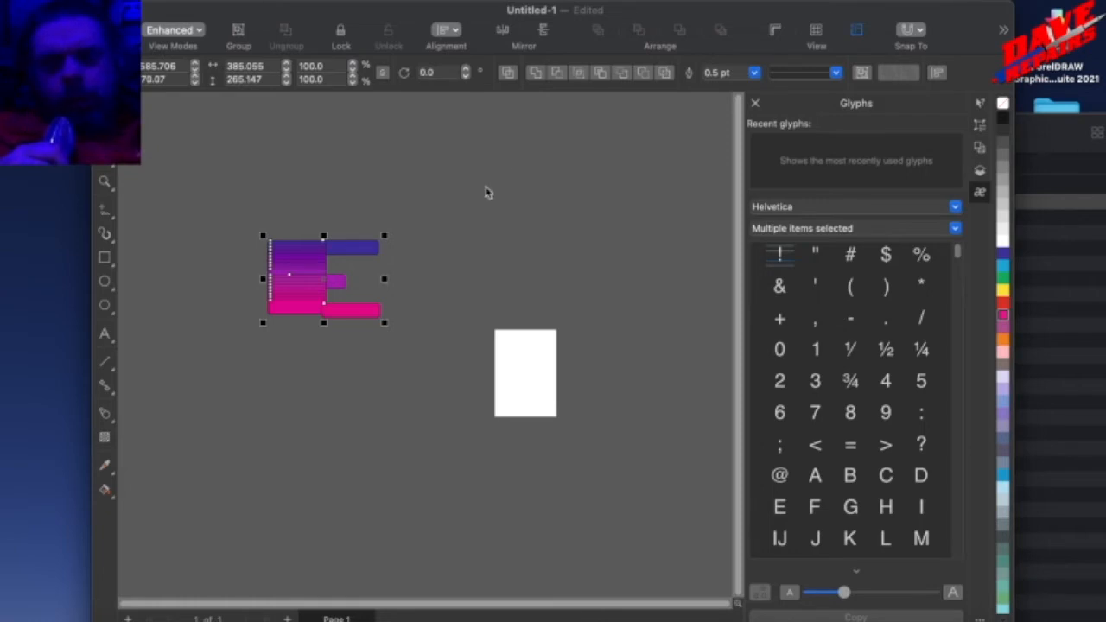
pyautogui.click(978, 172)
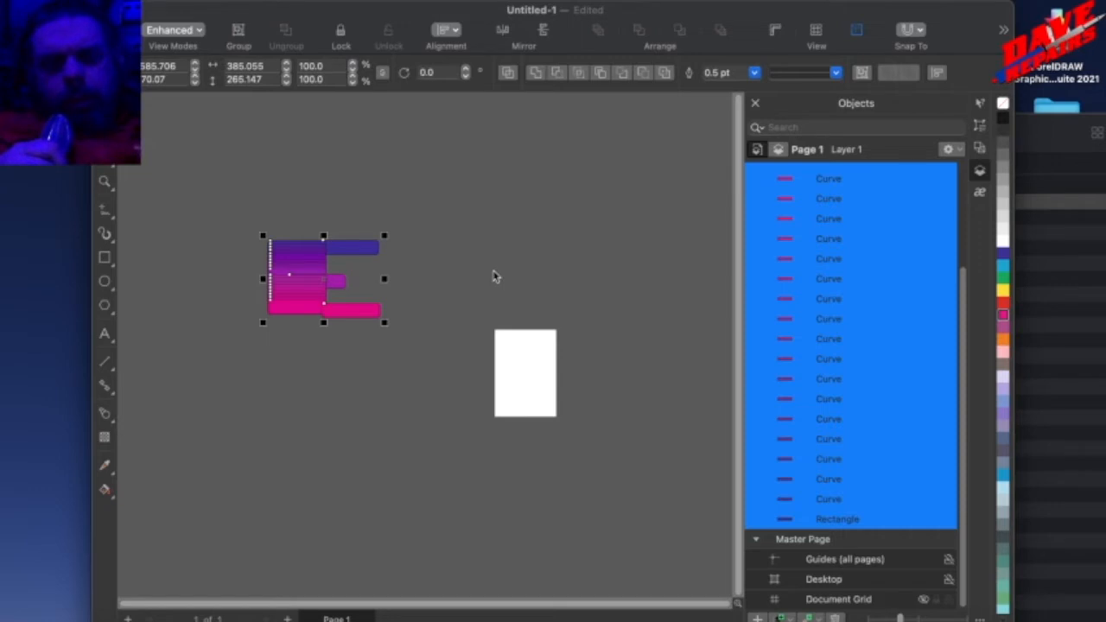
pyautogui.press('super+g')
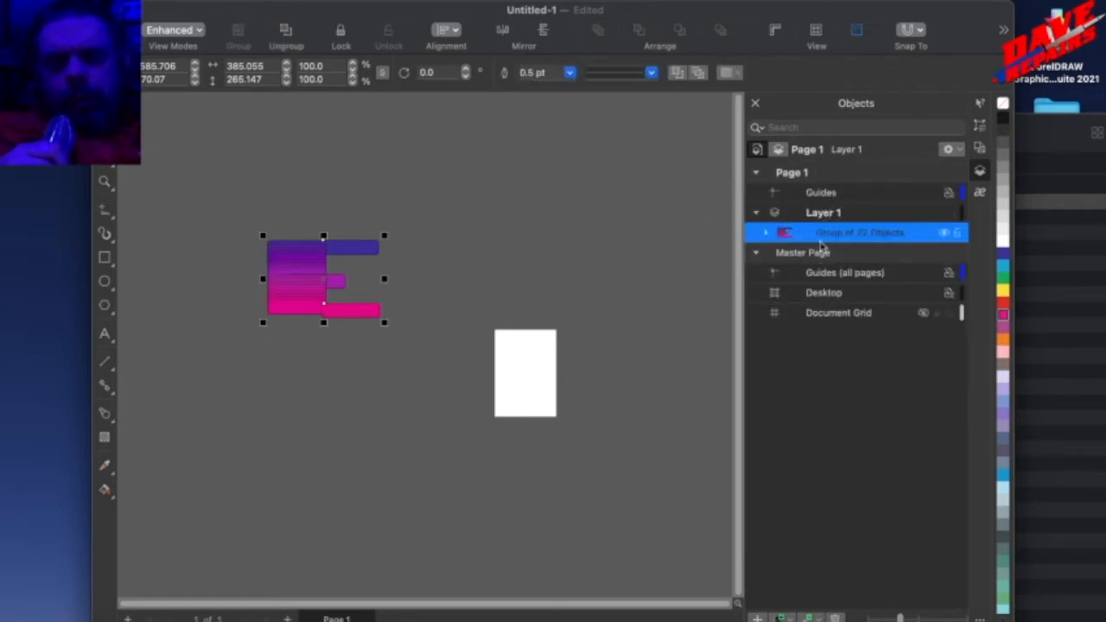
# Move the group up and to the right, then paste a copy of it and place it below the original, beside the page.
pyautogui.moveTo(340, 309); pyautogui.dragTo(340, 257)
pyautogui.rightClick(340, 266)
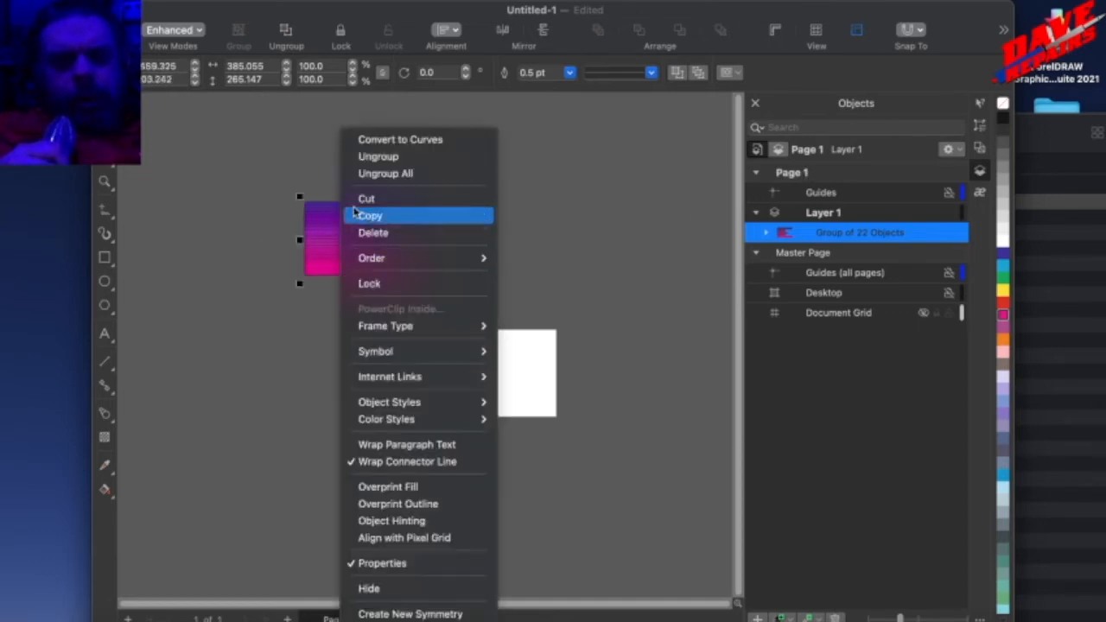
pyautogui.click(370, 215)
pyautogui.rightClick(345, 449)
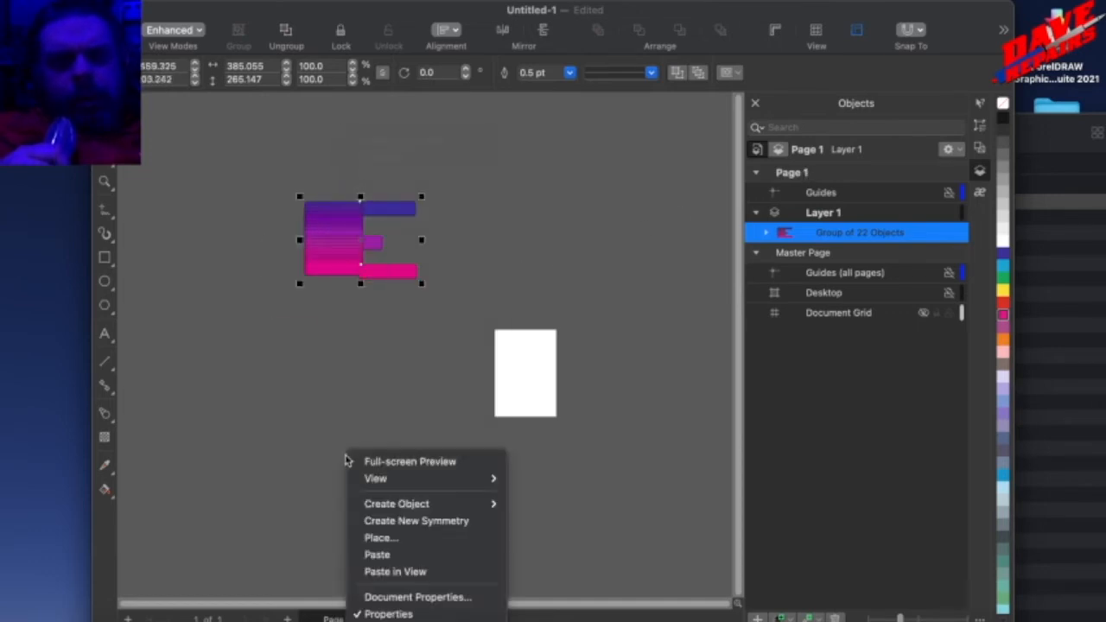
pyautogui.click(374, 555)
pyautogui.moveTo(333, 251); pyautogui.dragTo(377, 385)
pyautogui.click(415, 348)
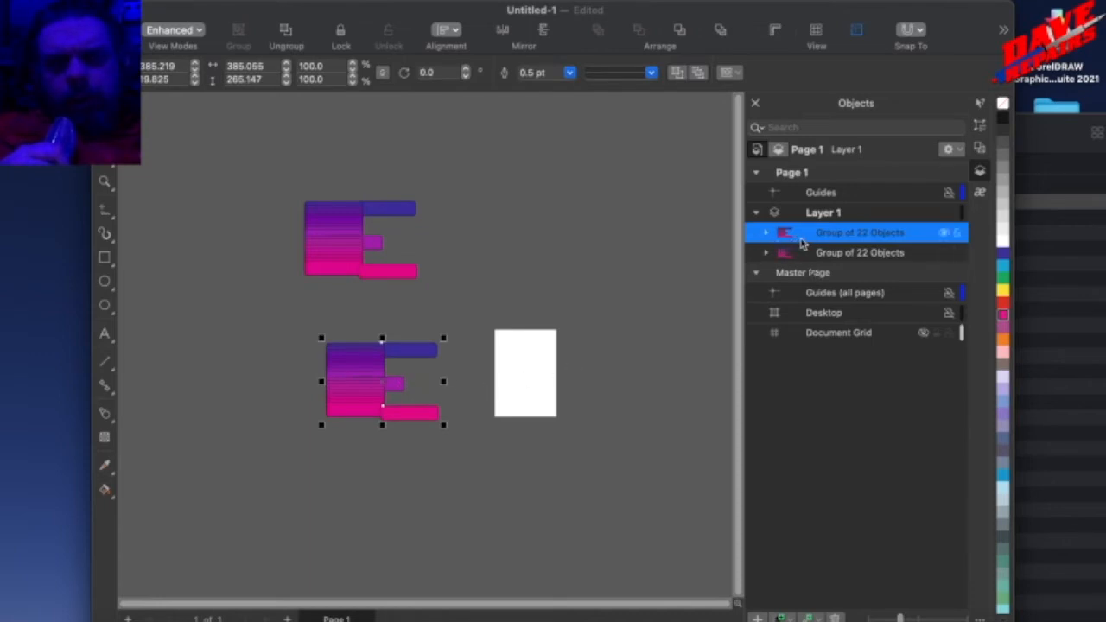
# Duplicate the lower group by copying and pasting it, and place the new copy above the page, level with the original.
pyautogui.rightClick(812, 240)
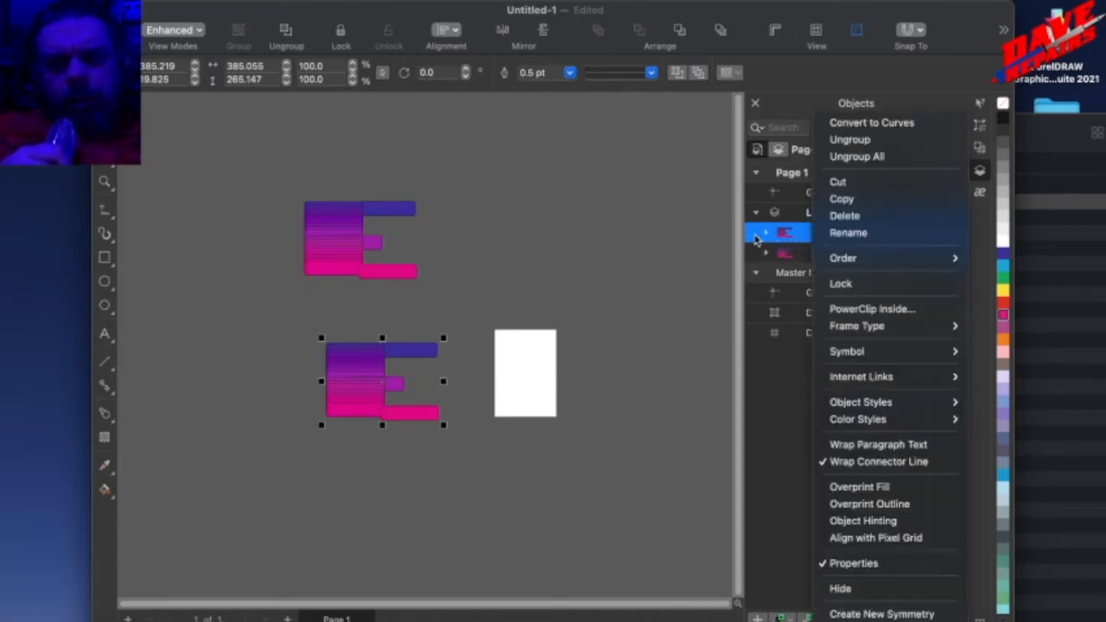
pyautogui.click(843, 206)
pyautogui.rightClick(827, 240)
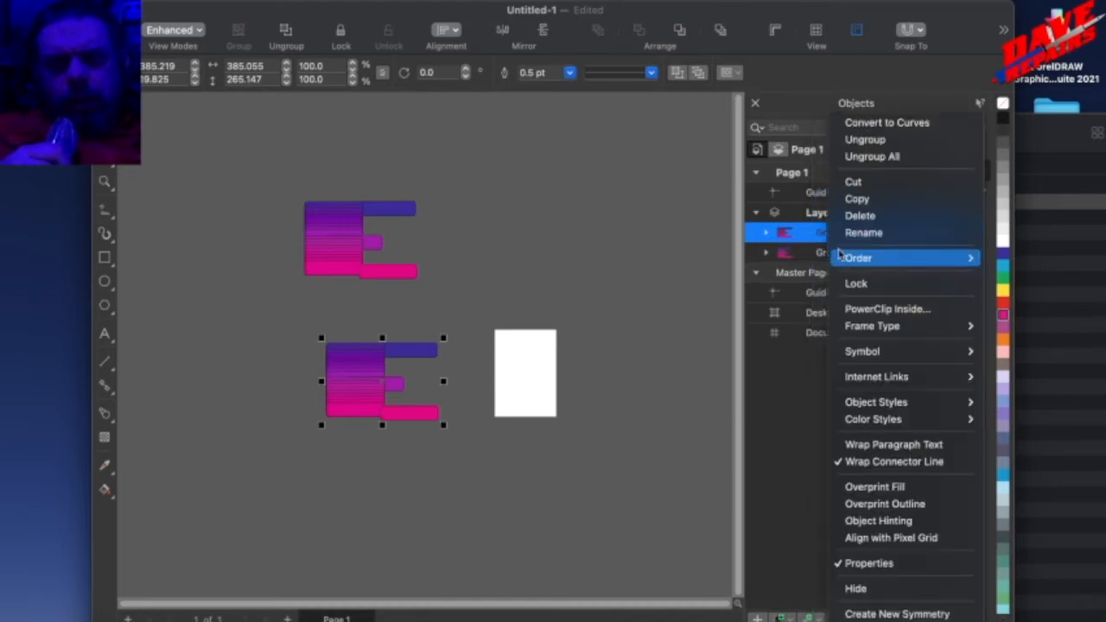
pyautogui.click(847, 200)
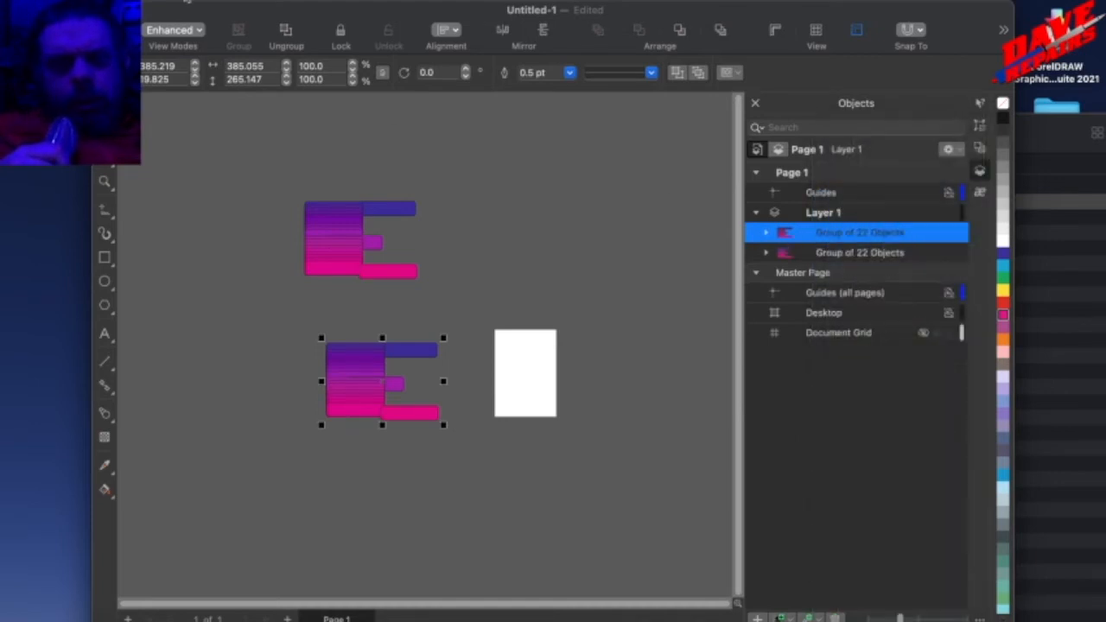
pyautogui.click(177, 0)
pyautogui.click(194, 126)
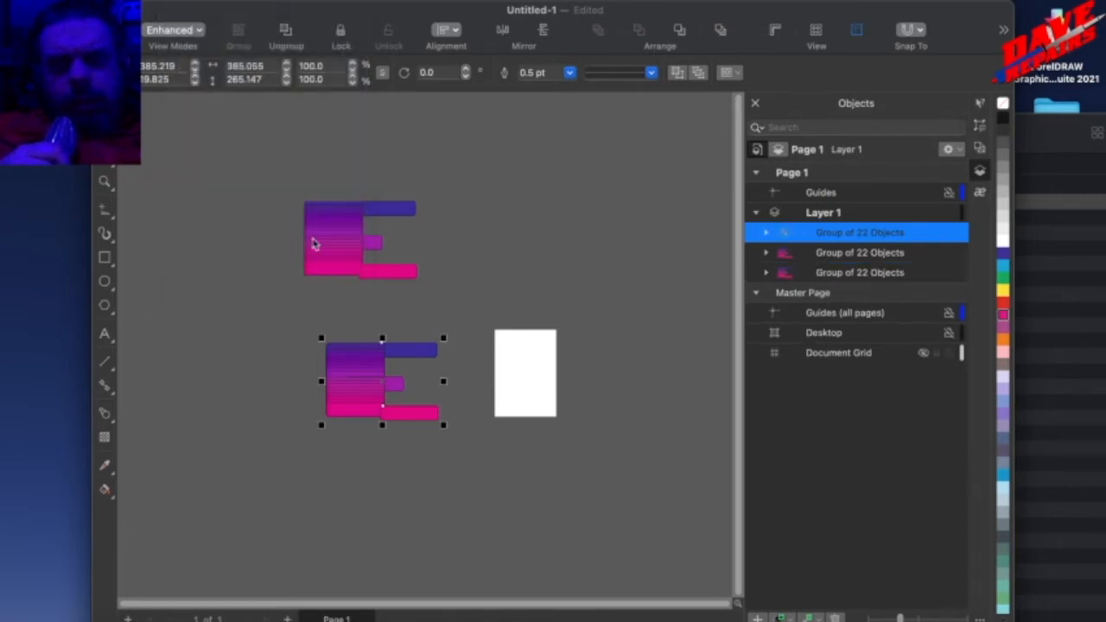
pyautogui.moveTo(370, 395); pyautogui.dragTo(594, 267)
pyautogui.click(596, 240)
pyautogui.click(605, 197)
pyautogui.click(483, 239)
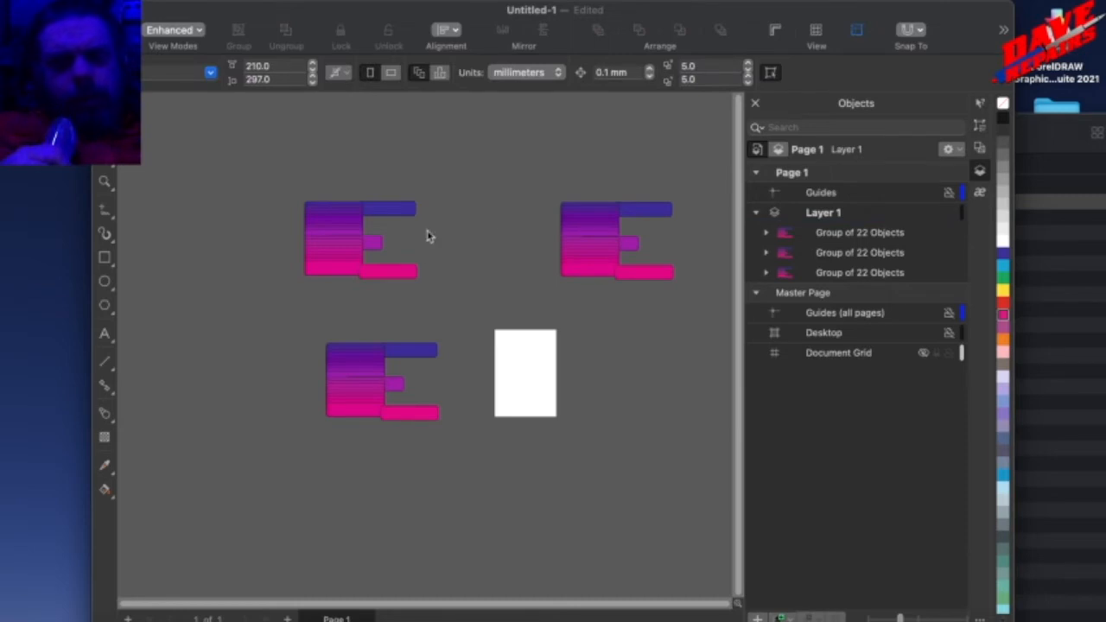
# Combine the three copies into a single group and check its nested groups in the object list.
pyautogui.moveTo(229, 225); pyautogui.dragTo(683, 497)
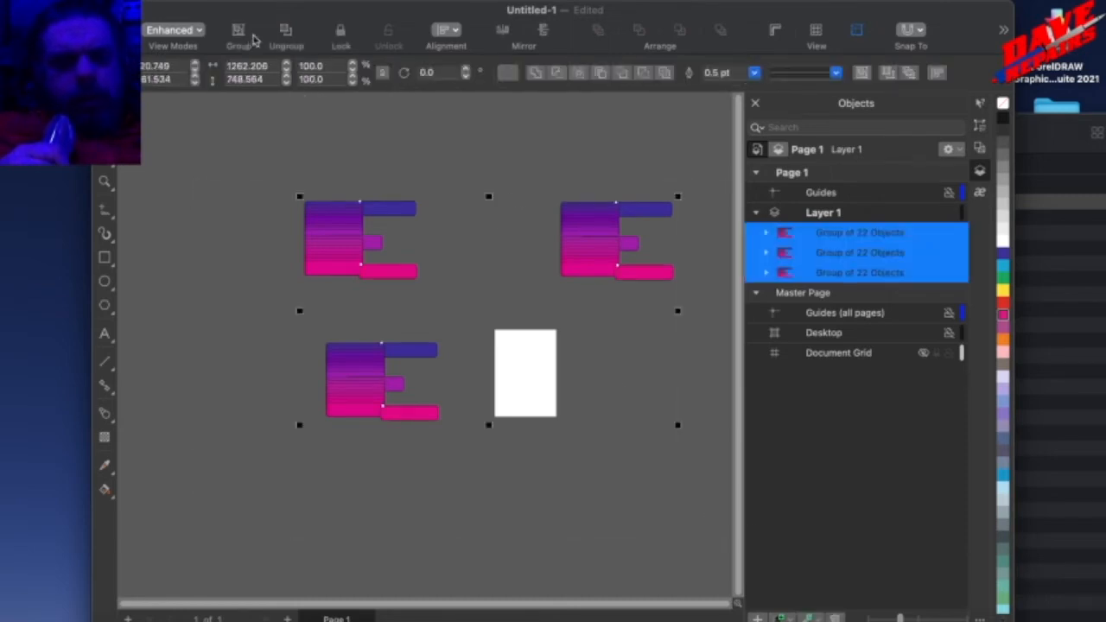
pyautogui.click(301, 3)
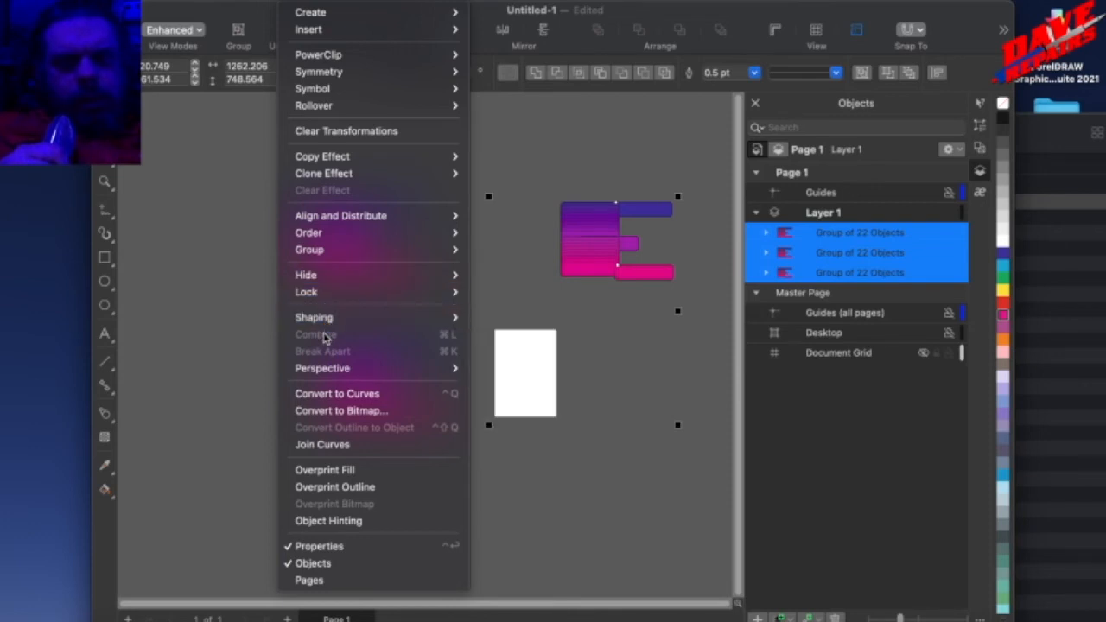
pyautogui.moveTo(338, 257)
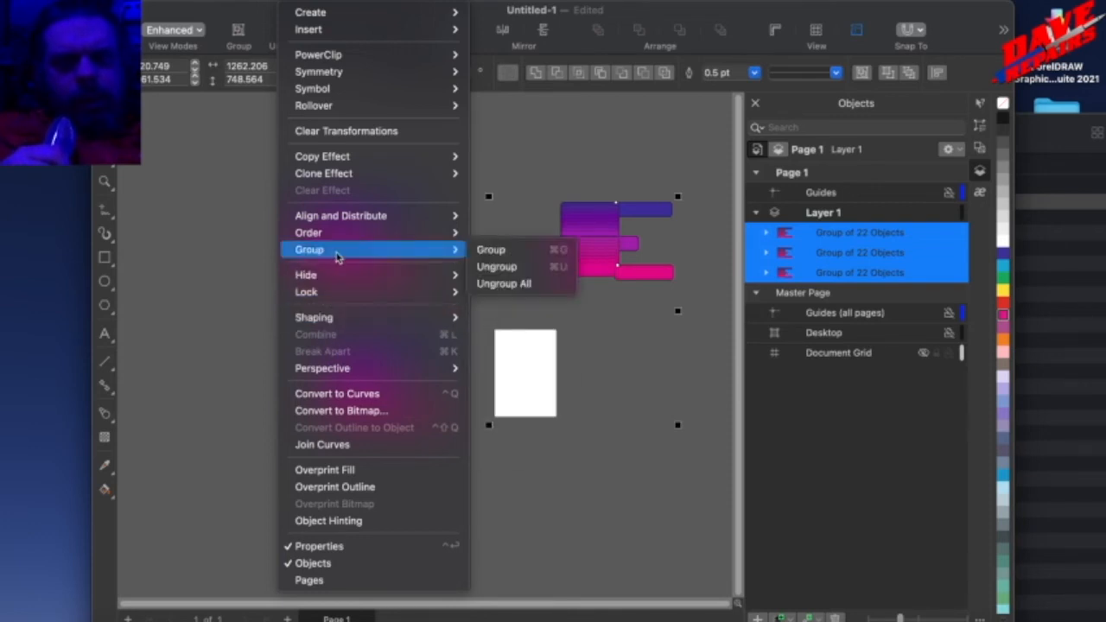
pyautogui.click(524, 250)
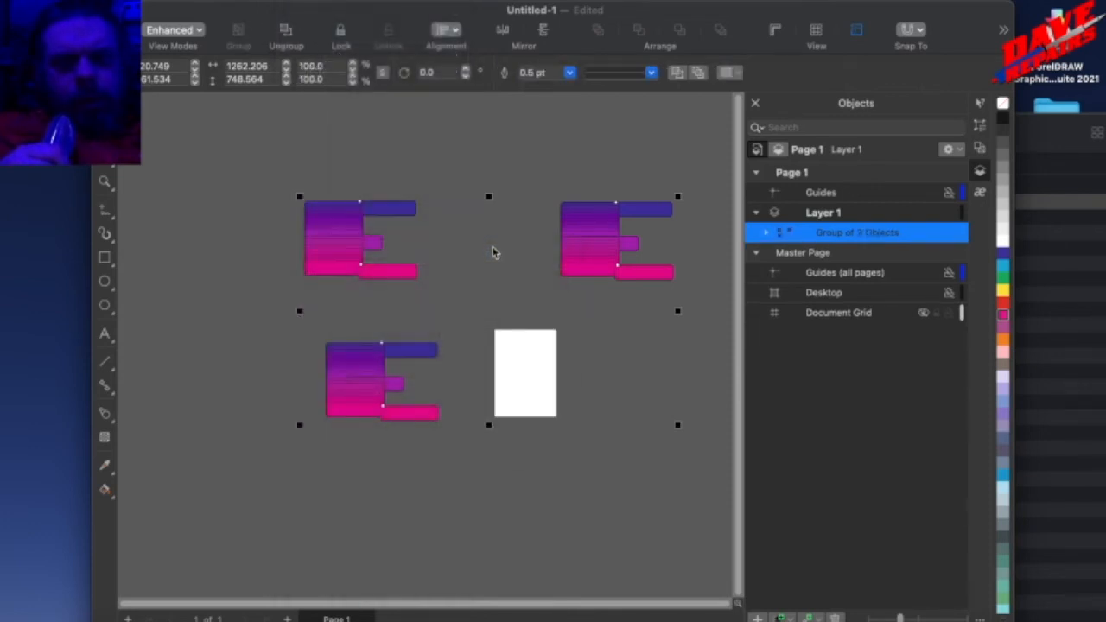
pyautogui.click(766, 234)
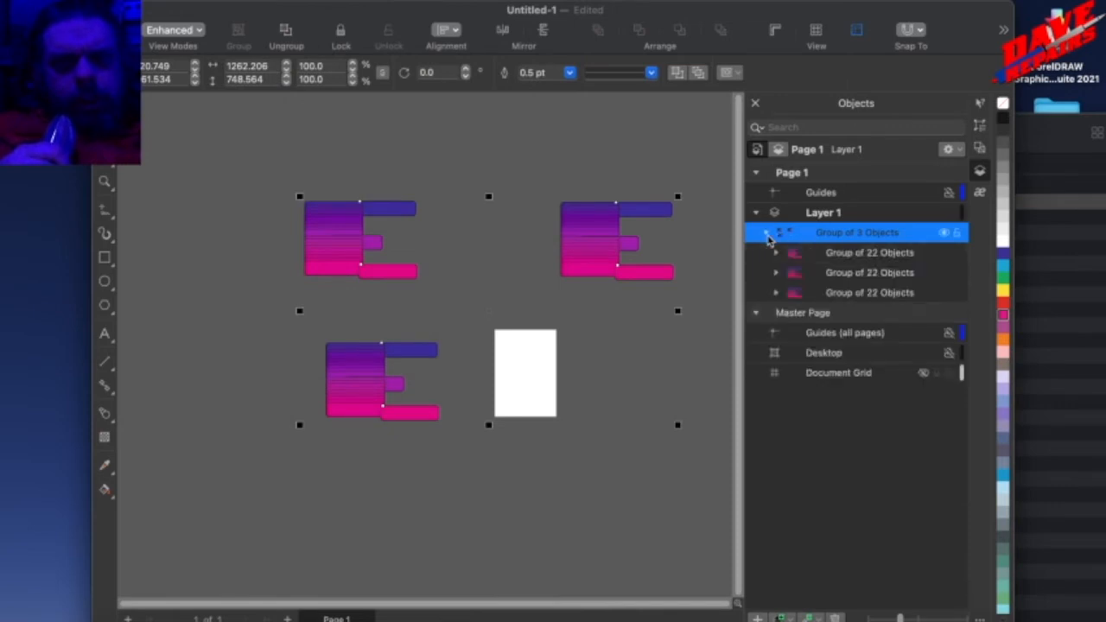
pyautogui.click(767, 233)
# Preview the print with the Selection range and the layout size set to Fit to page, and close without printing.
pyautogui.click(149, 1)
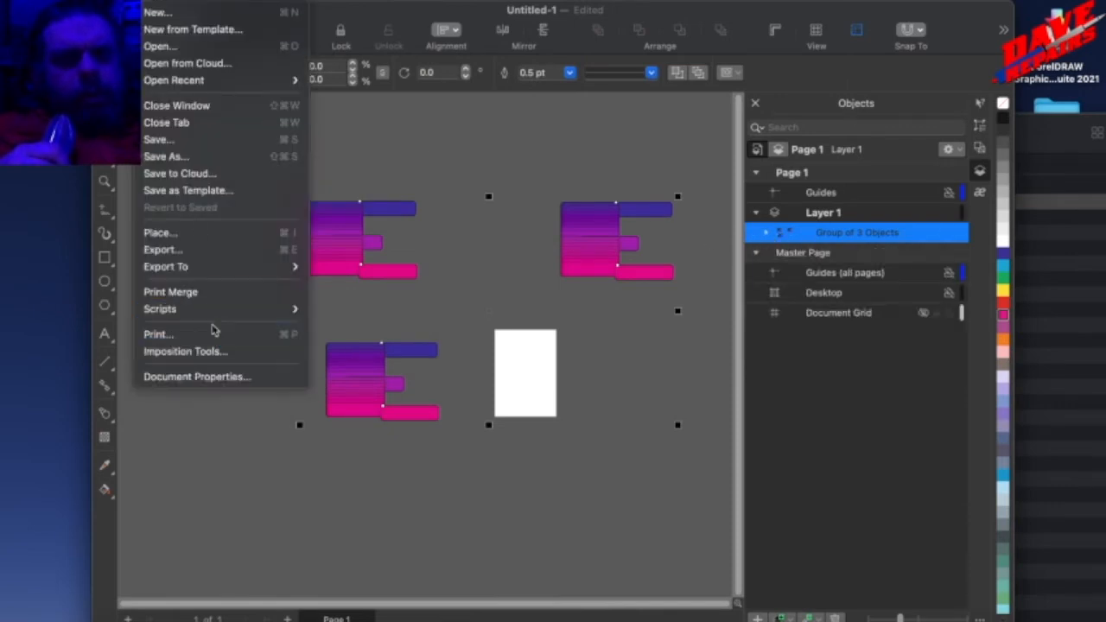
pyautogui.click(213, 331)
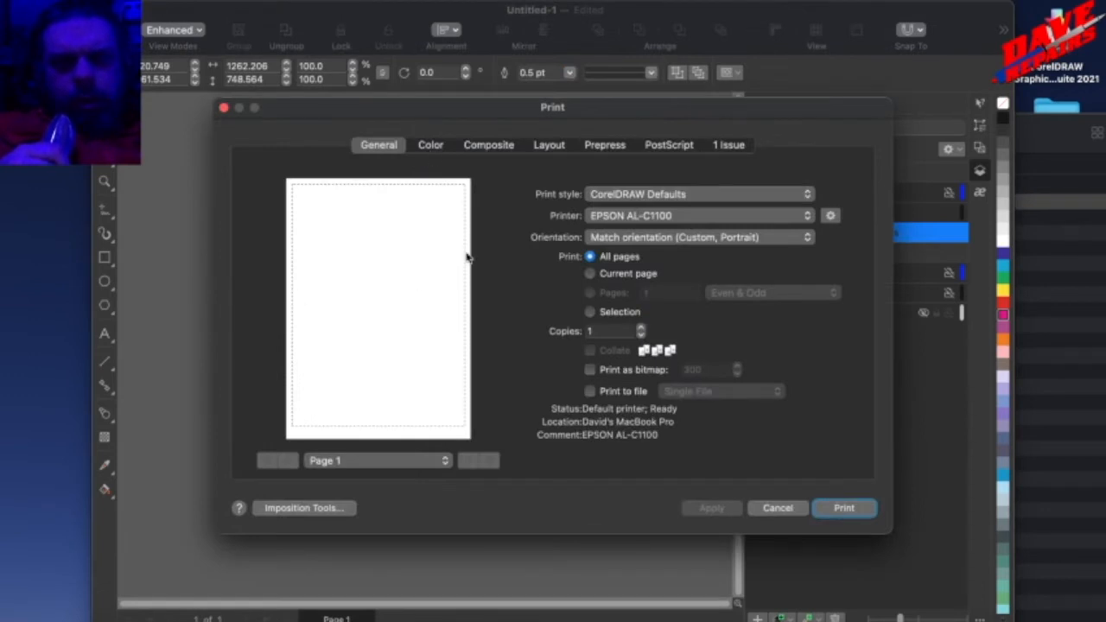
pyautogui.click(596, 313)
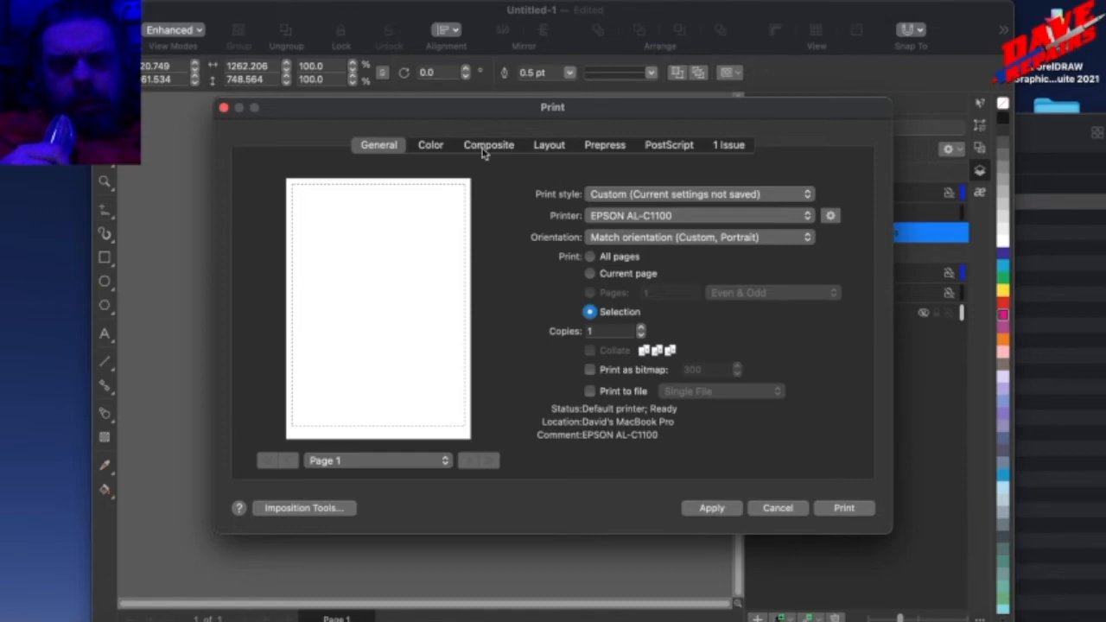
pyautogui.click(595, 236)
pyautogui.click(594, 237)
pyautogui.click(432, 144)
pyautogui.click(477, 147)
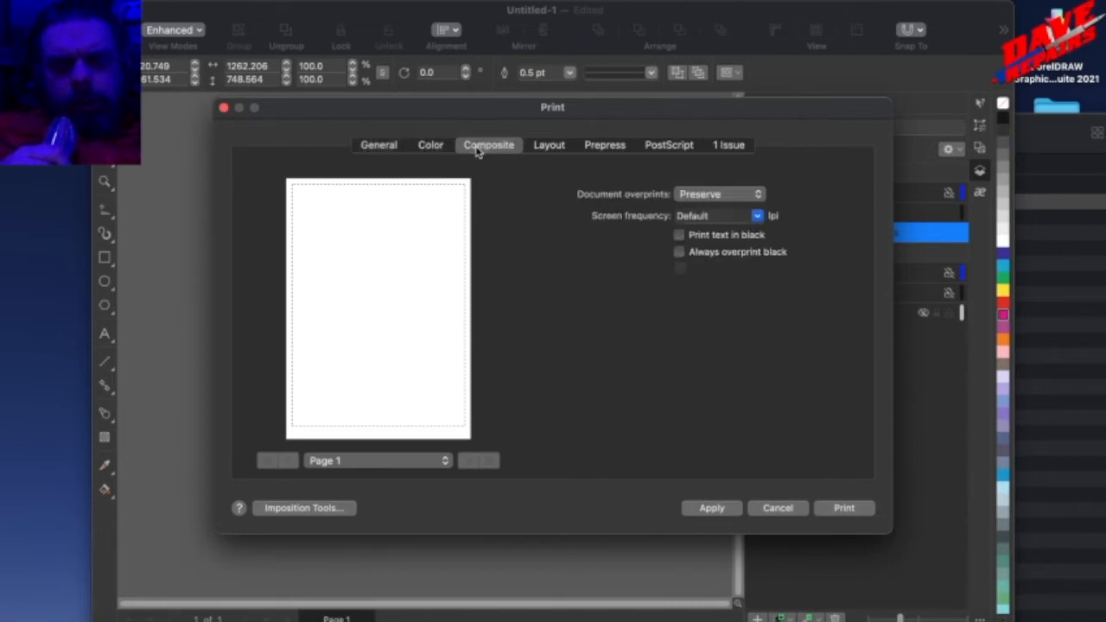
pyautogui.click(542, 147)
pyautogui.click(660, 209)
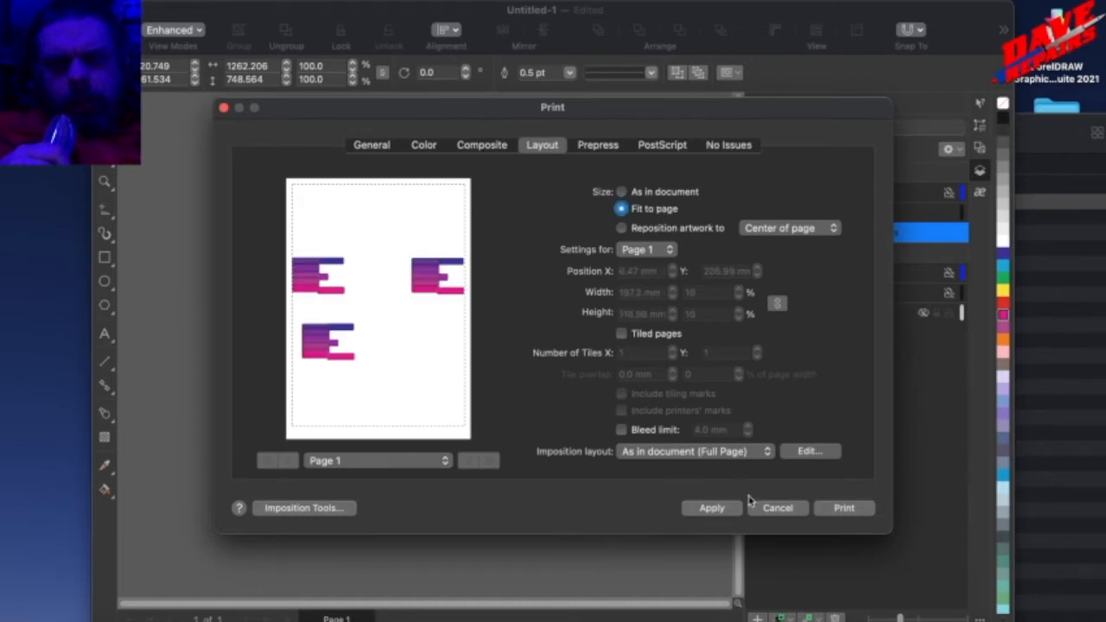
pyautogui.click(775, 508)
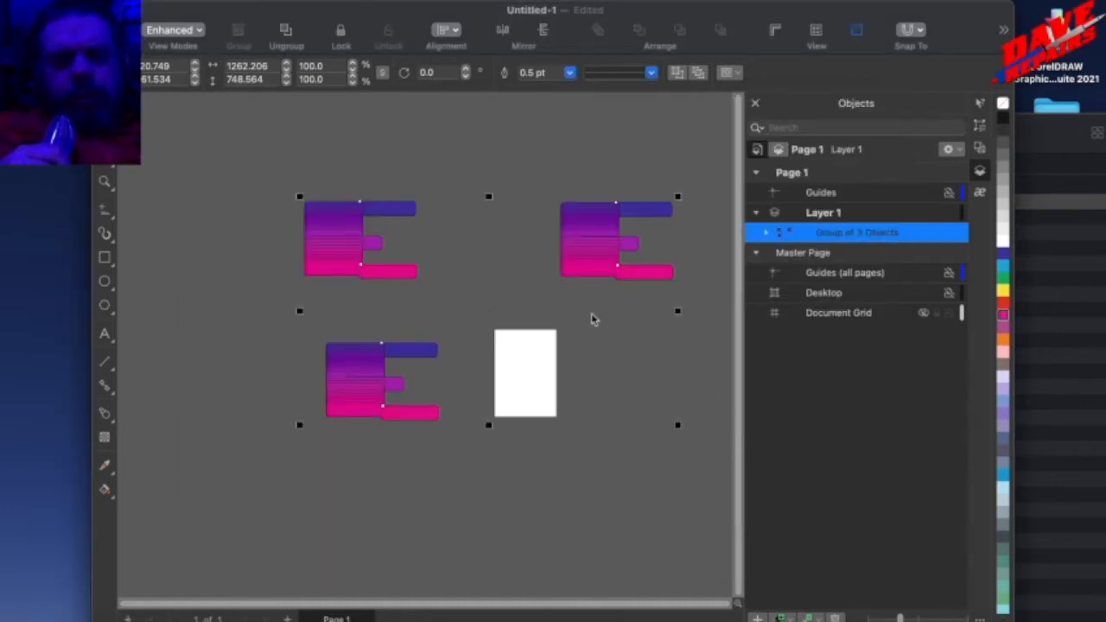
# Move the combined group slightly down and to the left, then ungroup it into its three nested groups.
pyautogui.moveTo(571, 259); pyautogui.dragTo(555, 280)
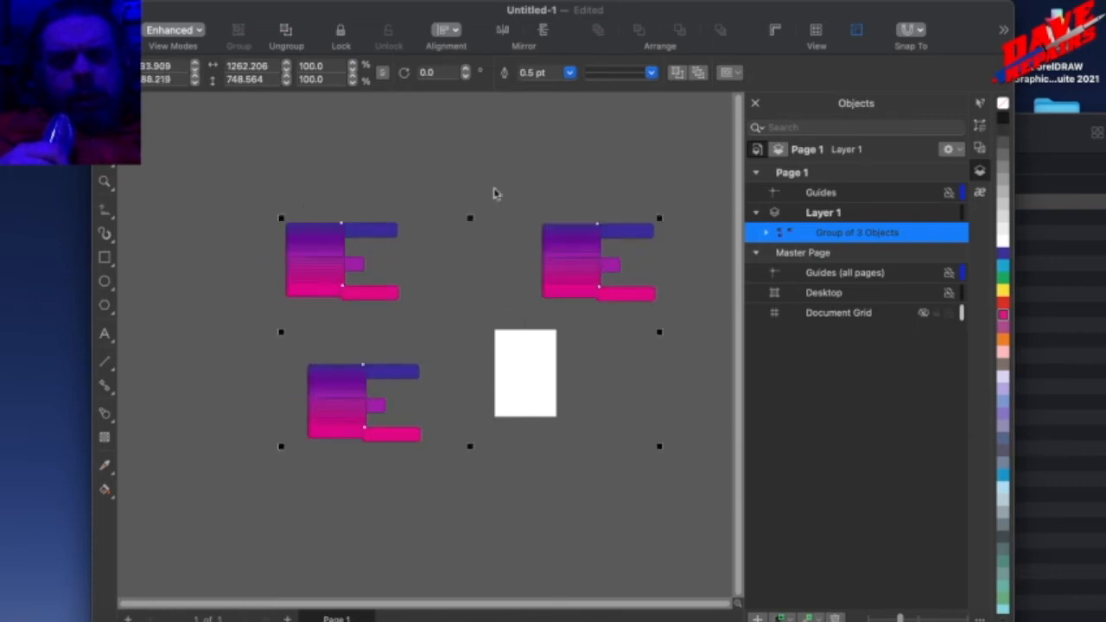
pyautogui.click(471, 145)
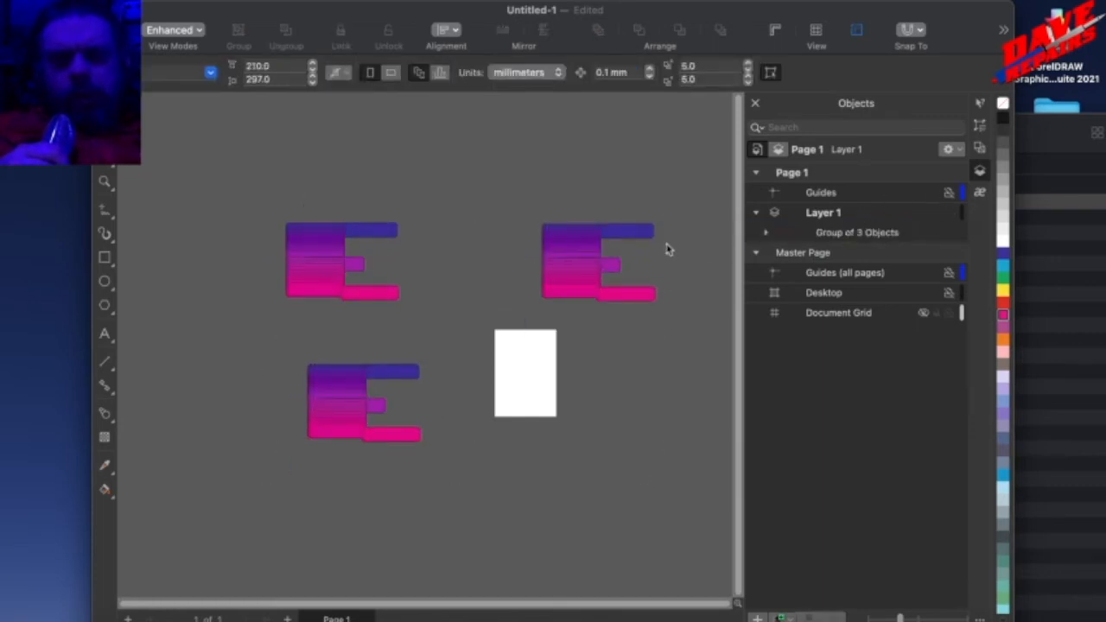
pyautogui.click(341, 271)
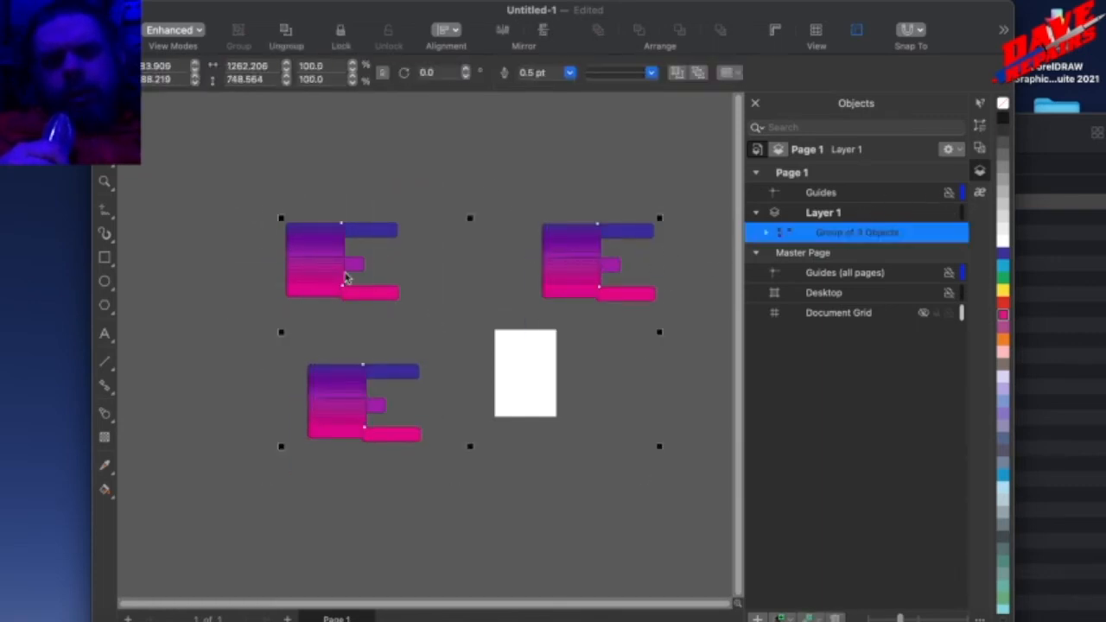
pyautogui.rightClick(341, 271)
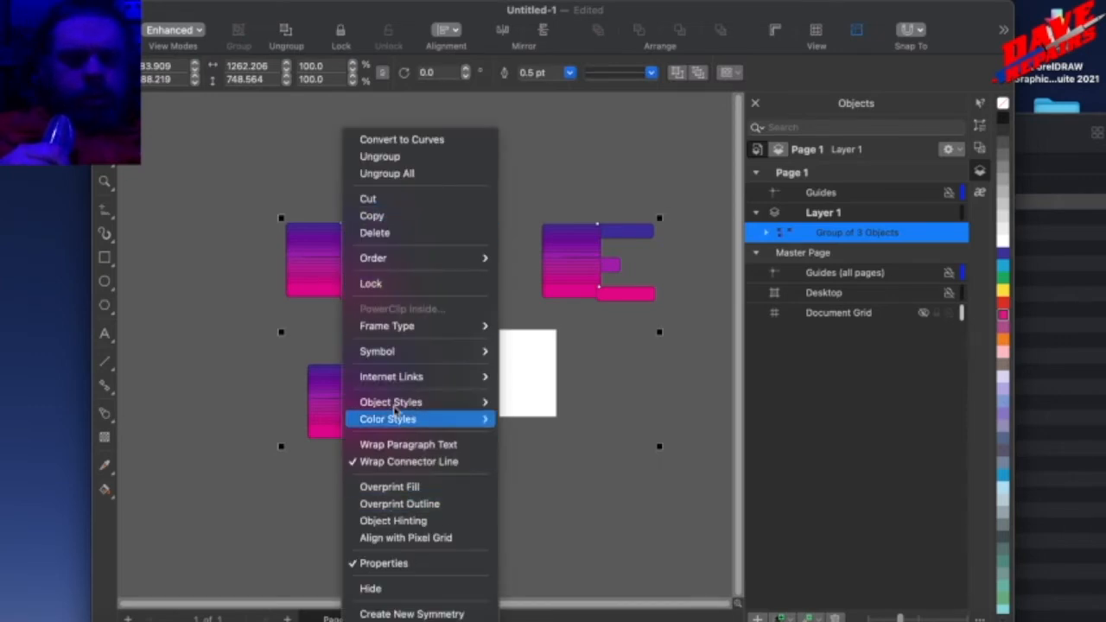
pyautogui.click(380, 156)
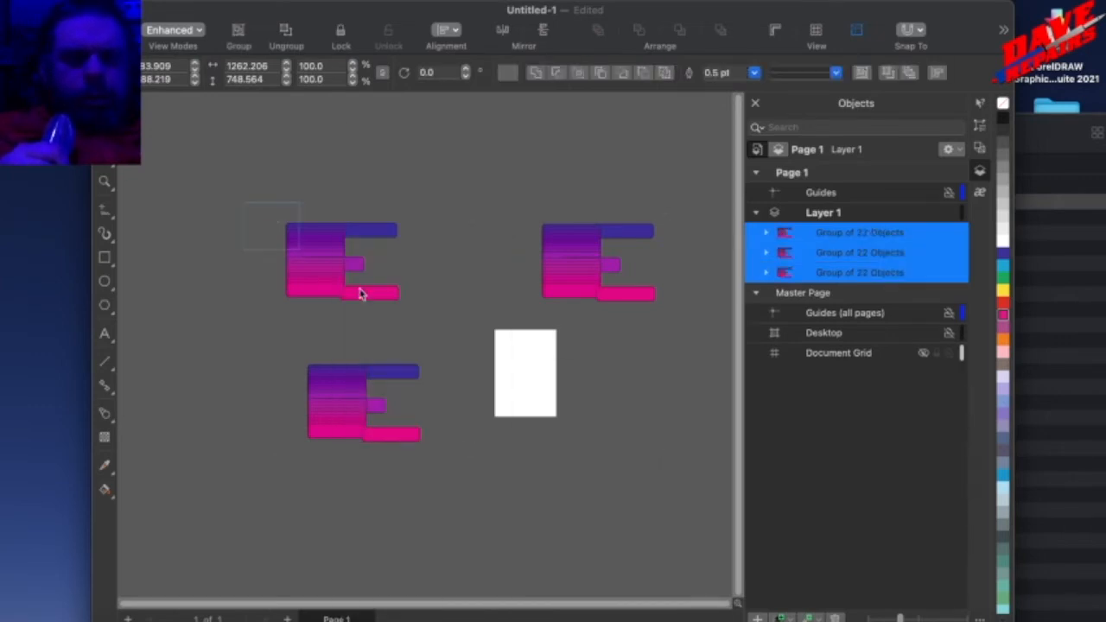
# Preview printing only the group above and farthest left of the page, using Fit to page and Selection, and close without printing.
pyautogui.click(148, 1)
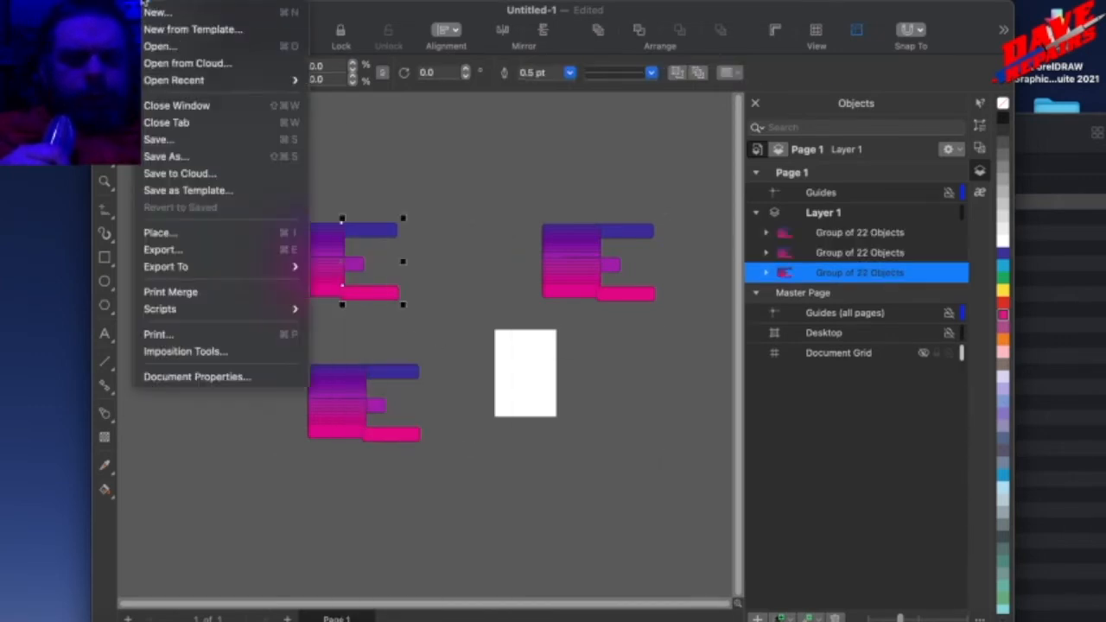
pyautogui.click(152, 336)
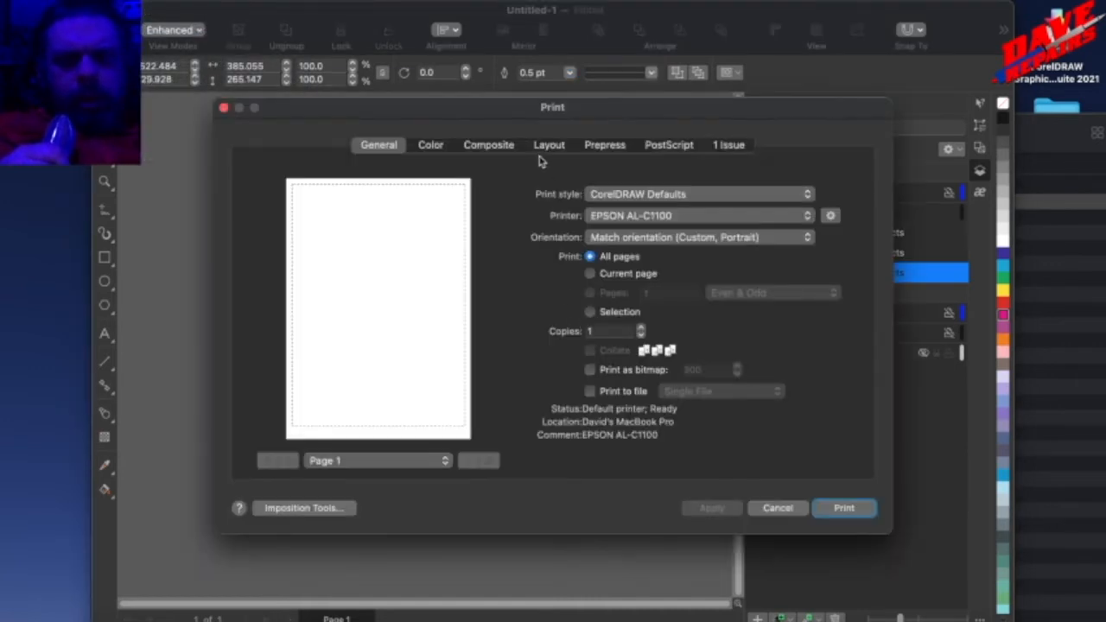
pyautogui.click(498, 148)
pyautogui.click(539, 152)
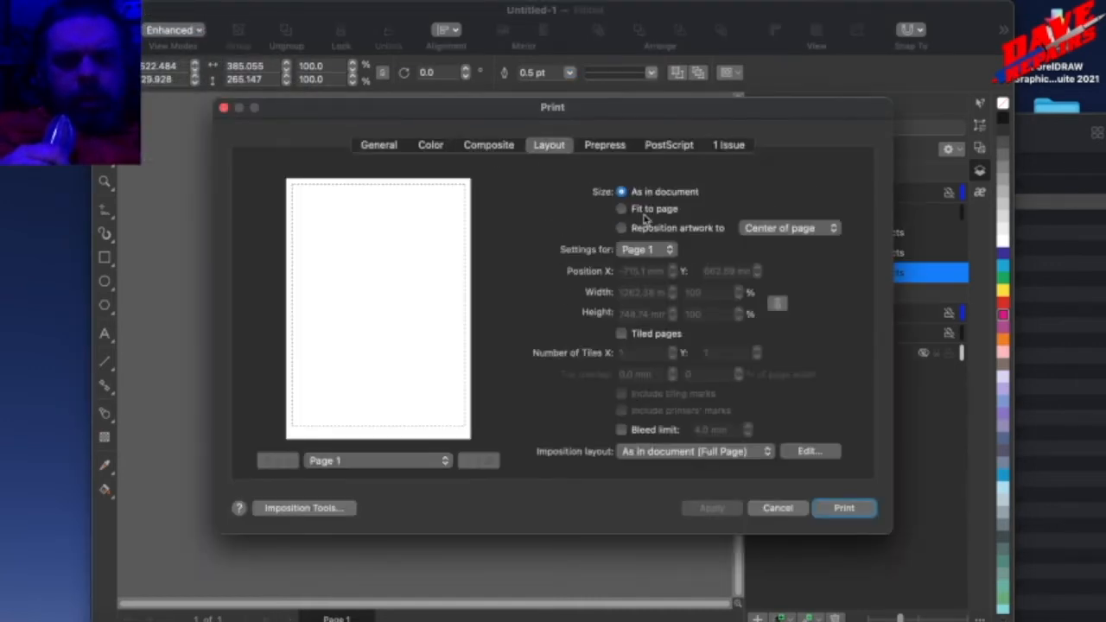
pyautogui.click(645, 210)
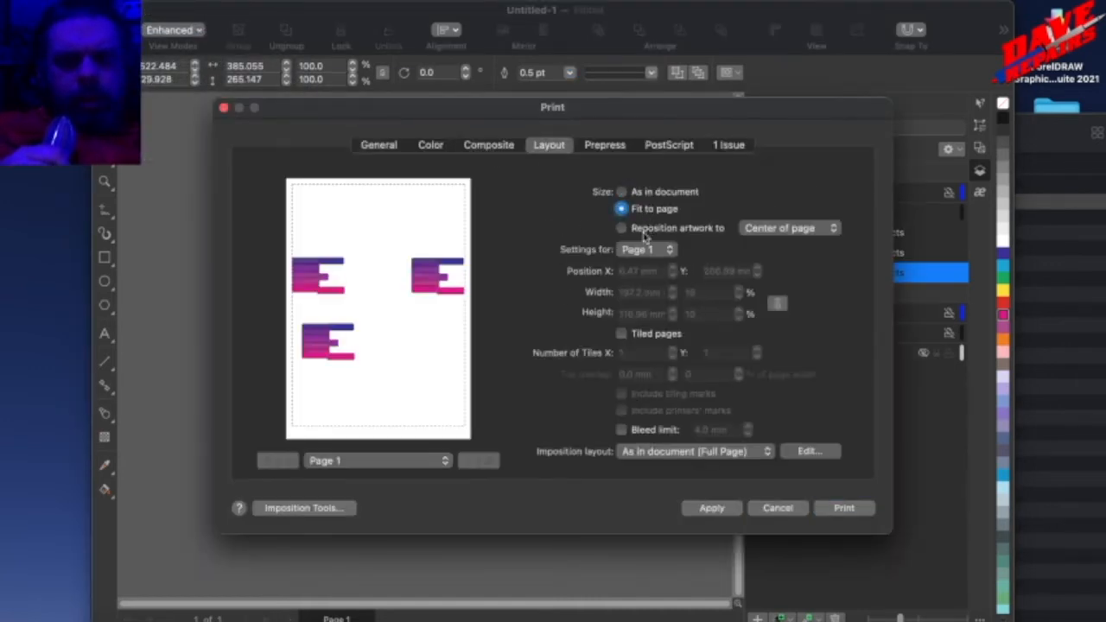
pyautogui.click(372, 147)
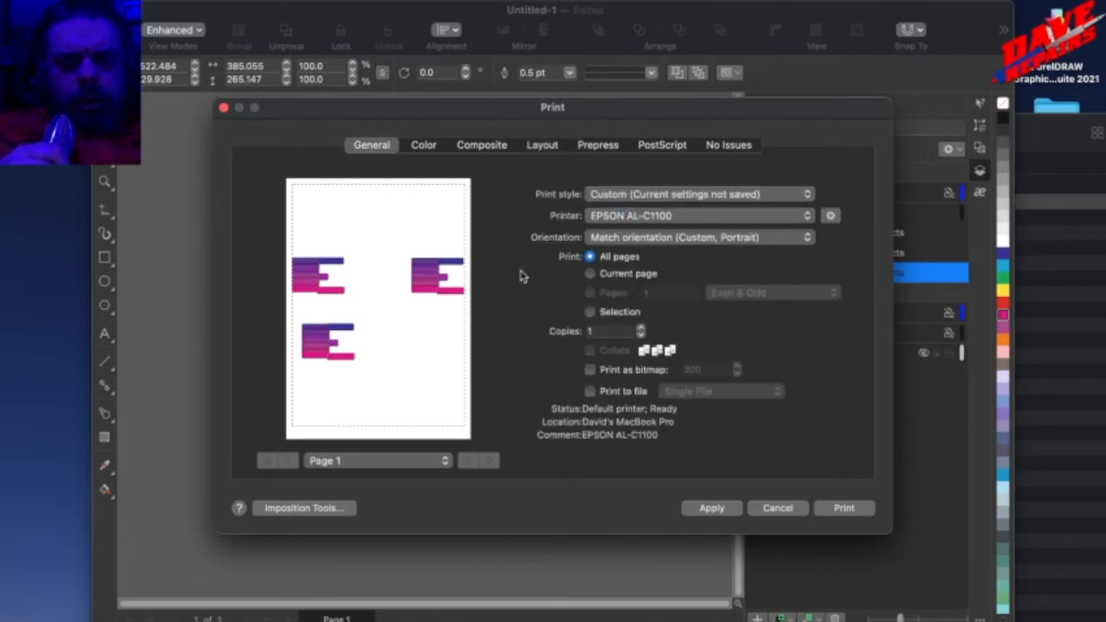
pyautogui.click(599, 315)
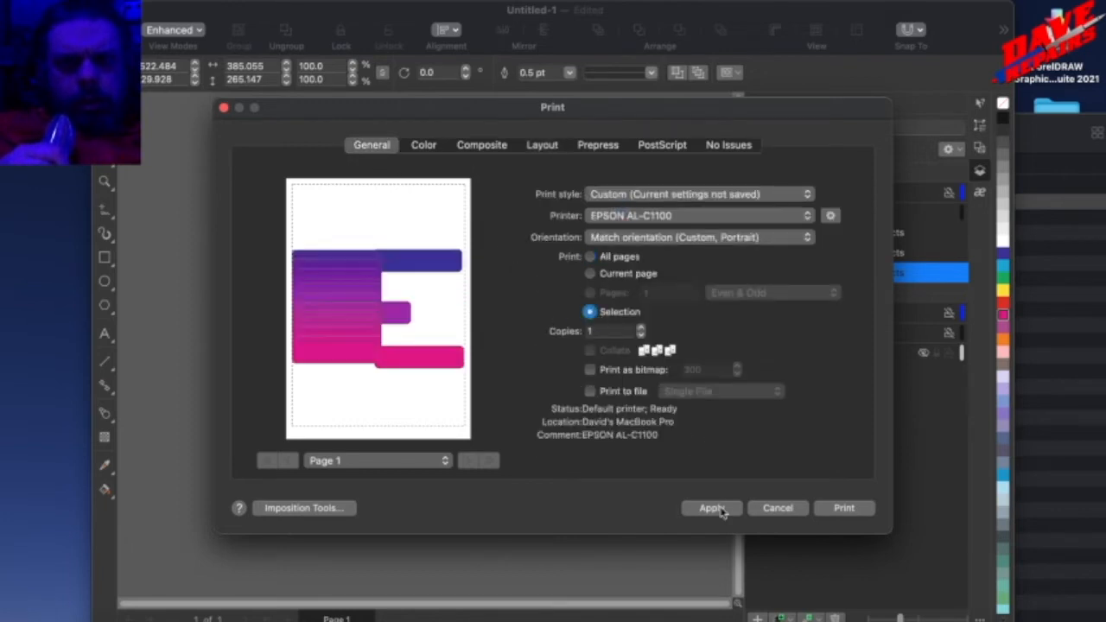
pyautogui.click(762, 506)
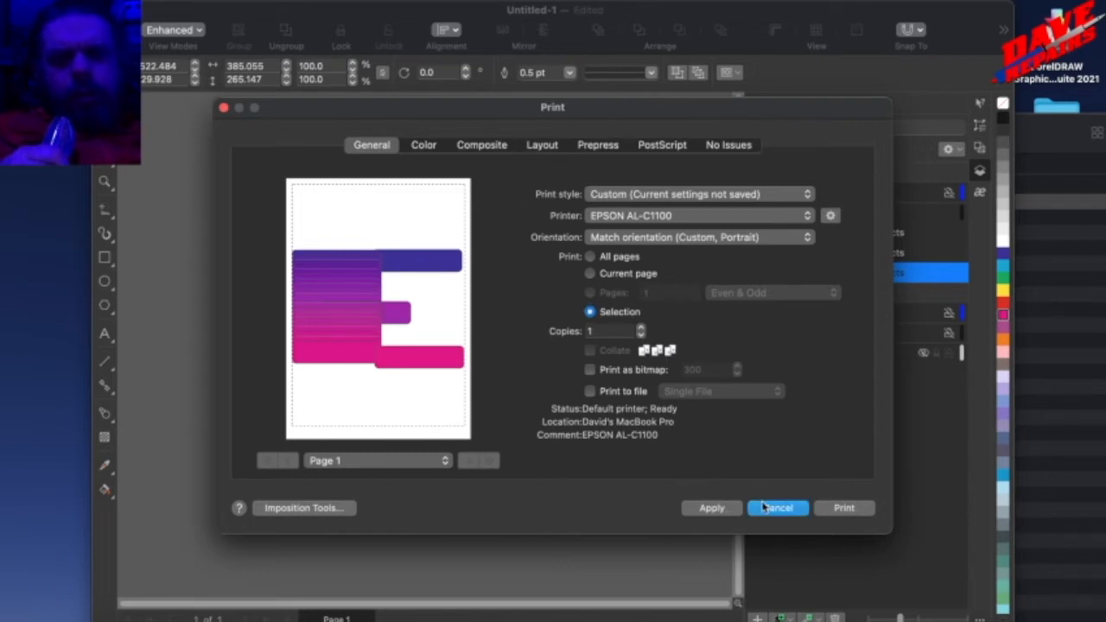
pyautogui.click(195, 299)
# Select all three groups together and scale them up proportionally to about 2932.5%, spreading them far beyond the page.
pyautogui.scroll(-3, 195, 298)
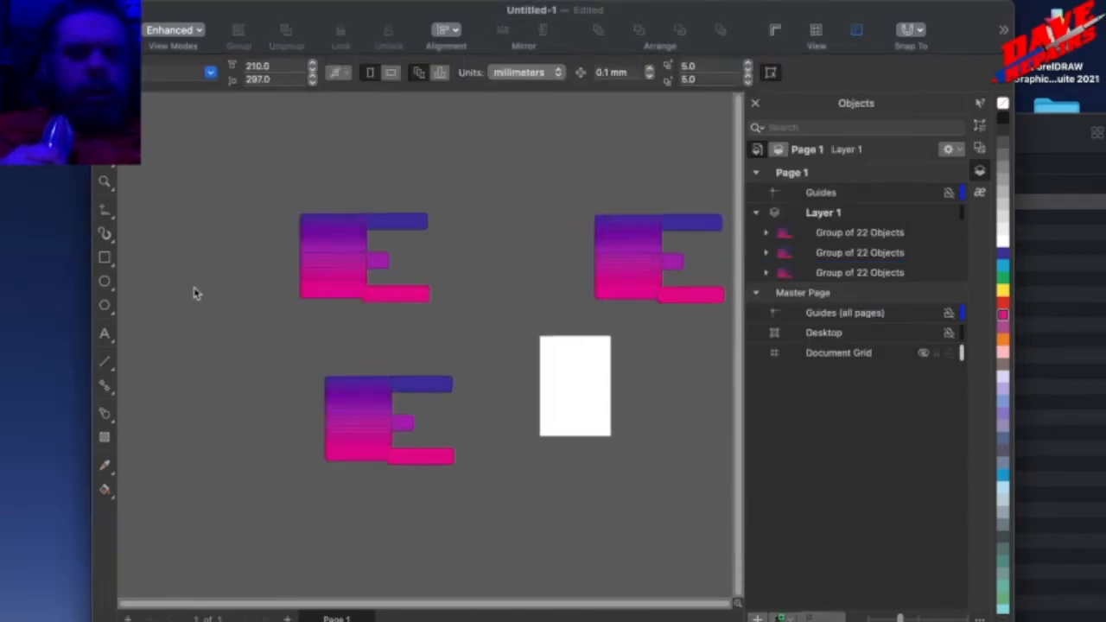
pyautogui.scroll(-6, 195, 300)
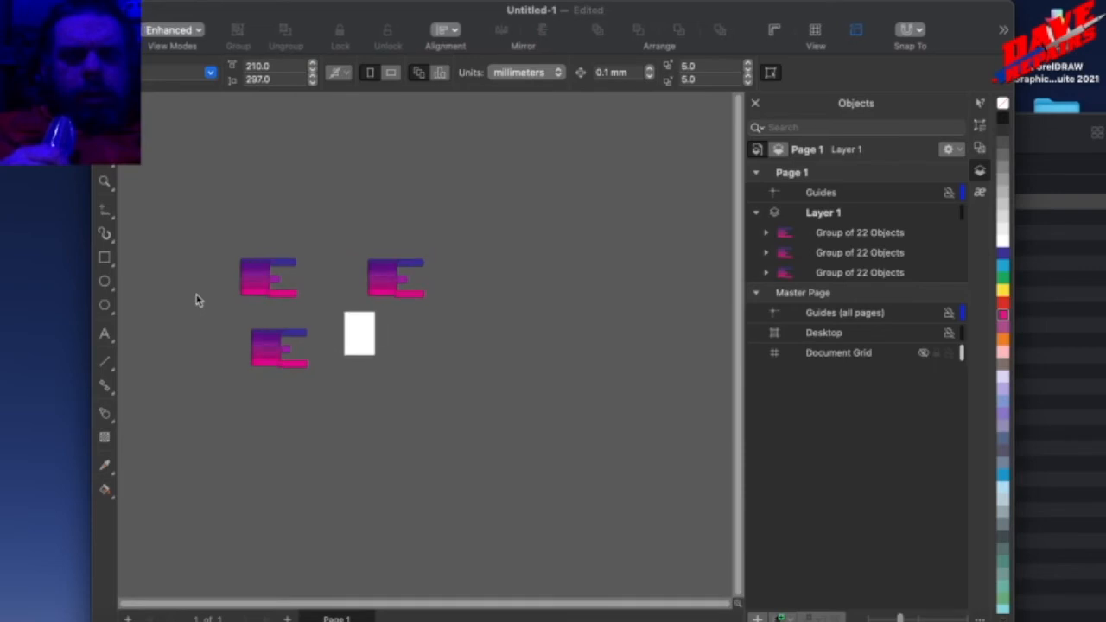
pyautogui.scroll(-3, 194, 302)
pyautogui.scroll(5, 196, 304)
pyautogui.scroll(-2, 196, 305)
pyautogui.scroll(-2, 198, 307)
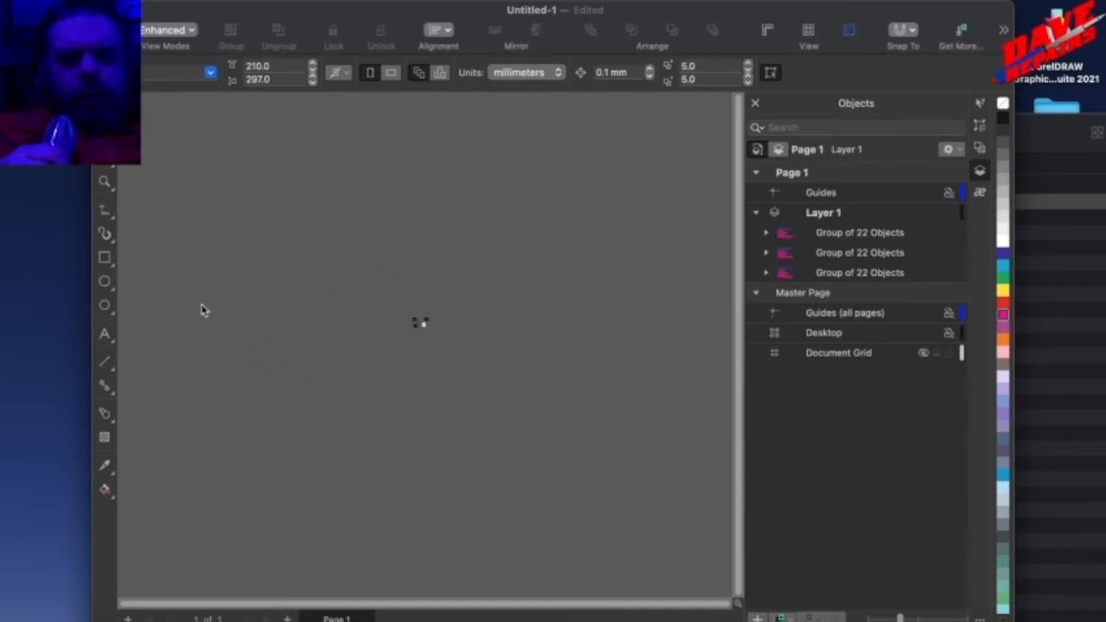
pyautogui.moveTo(247, 235); pyautogui.dragTo(586, 405)
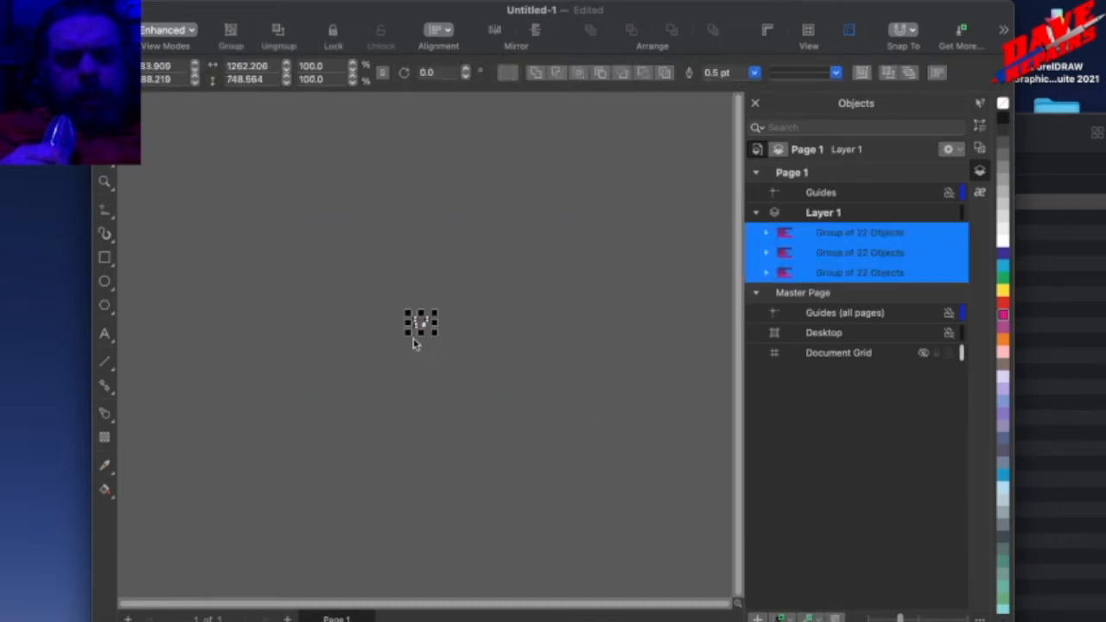
pyautogui.scroll(4, 415, 308)
pyautogui.moveTo(434, 313); pyautogui.dragTo(722, 139)
# Set the document's drawing units to meters.
pyautogui.moveTo(211, 301); pyautogui.dragTo(489, 557)
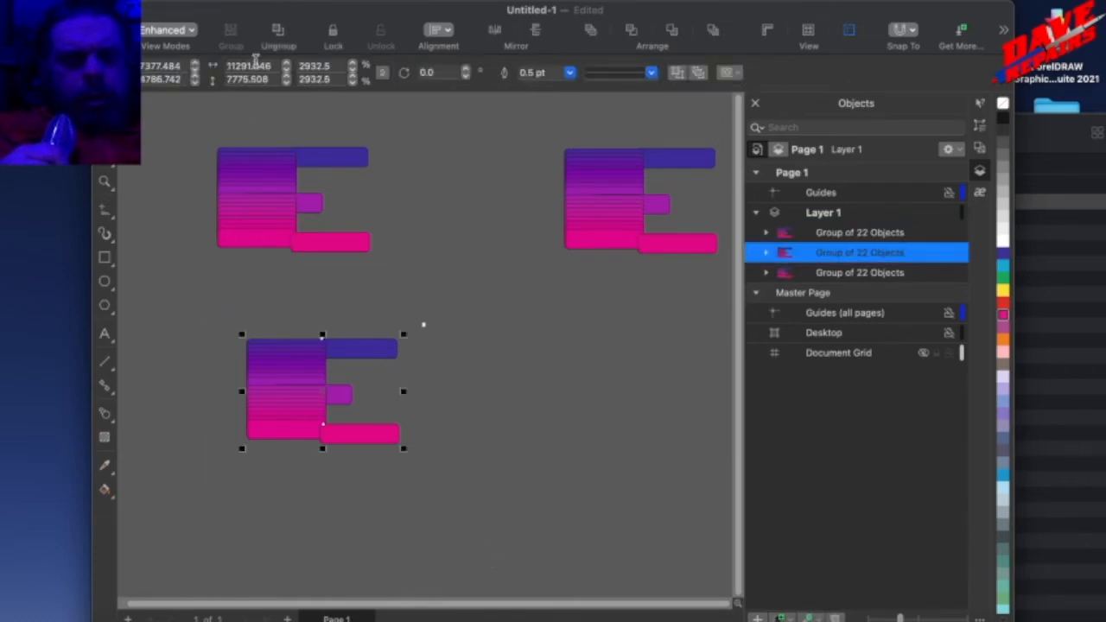
pyautogui.click(249, 65)
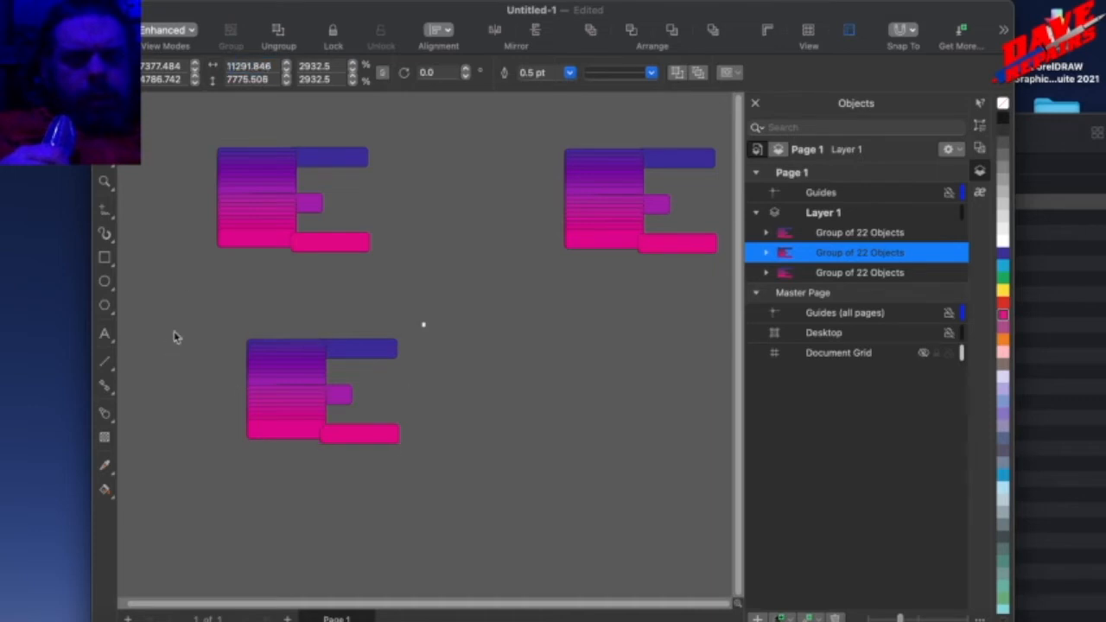
pyautogui.click(246, 257)
pyautogui.click(521, 79)
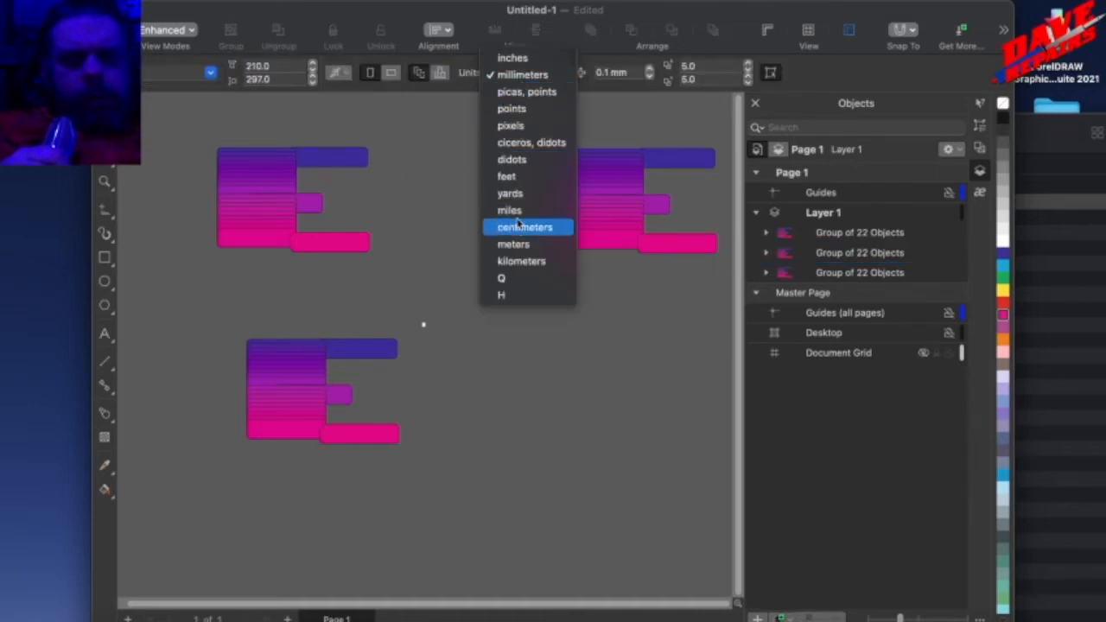
pyautogui.click(276, 352)
# Move the lower group down and to the left, and enlarge it to about 33.8 × 23.3 m.
pyautogui.moveTo(208, 309); pyautogui.dragTo(464, 521)
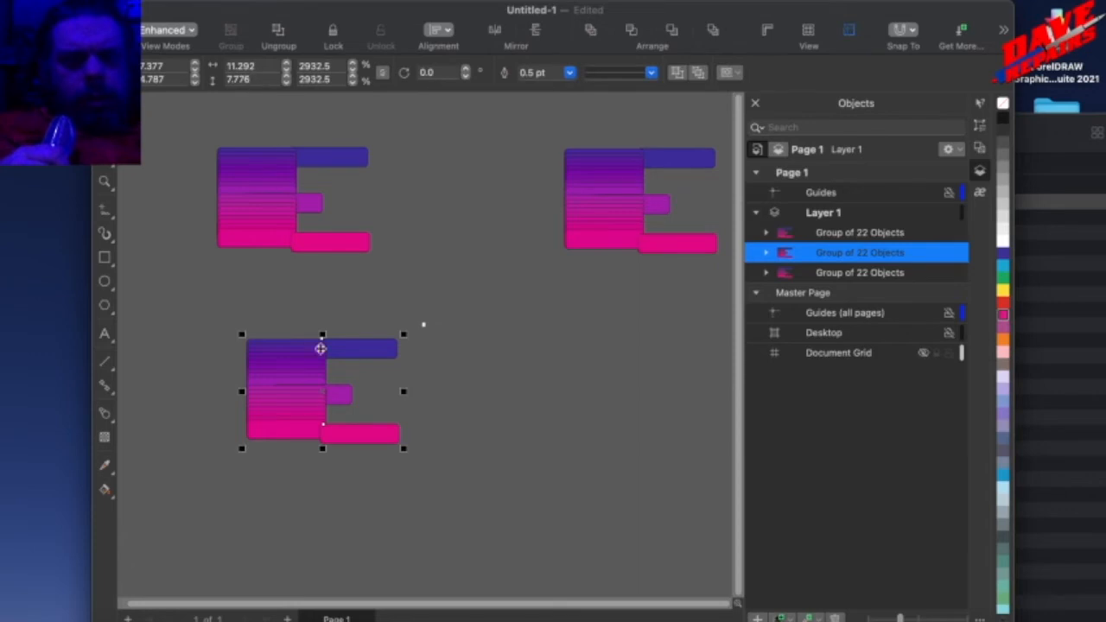
pyautogui.moveTo(308, 378); pyautogui.dragTo(273, 449)
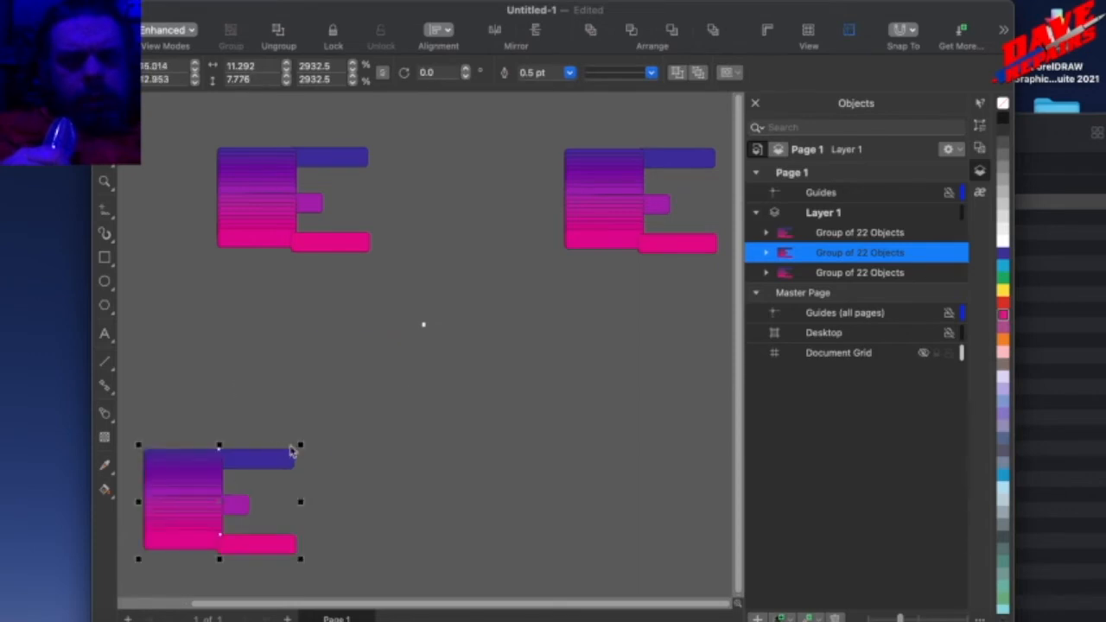
pyautogui.moveTo(684, 238); pyautogui.dragTo(685, 237)
pyautogui.moveTo(223, 403); pyautogui.dragTo(373, 455)
pyautogui.moveTo(373, 455); pyautogui.dragTo(294, 444)
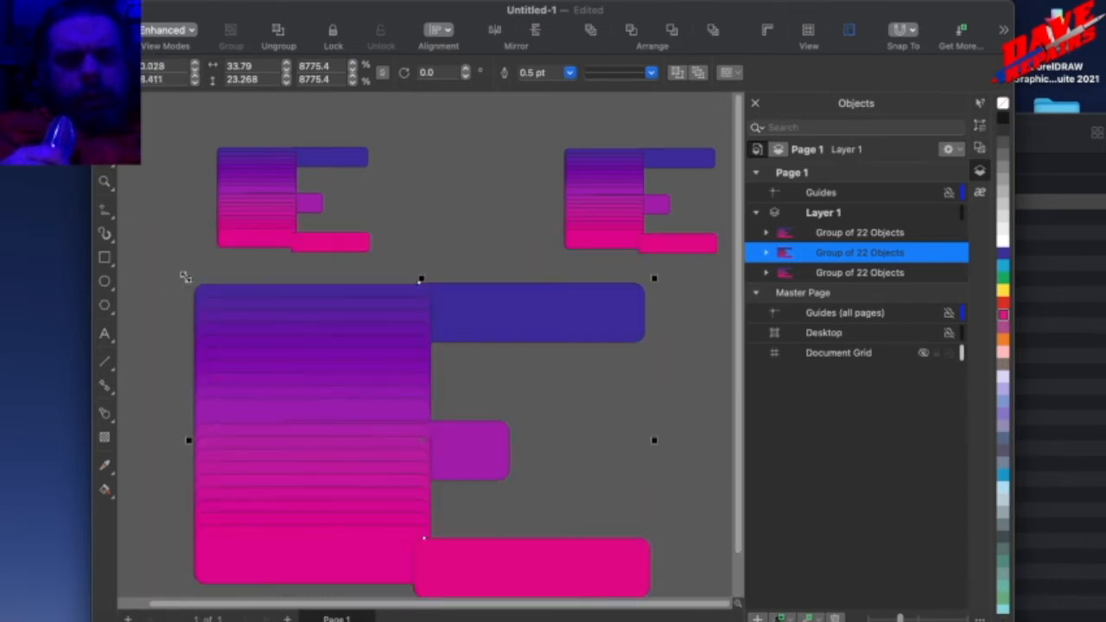
# Shrink the lower group to about 14.8 × 10.2 m and place it below and between the two upper groups.
pyautogui.moveTo(186, 276); pyautogui.dragTo(353, 390)
pyautogui.moveTo(365, 472); pyautogui.dragTo(440, 407)
pyautogui.moveTo(439, 407); pyautogui.dragTo(270, 372)
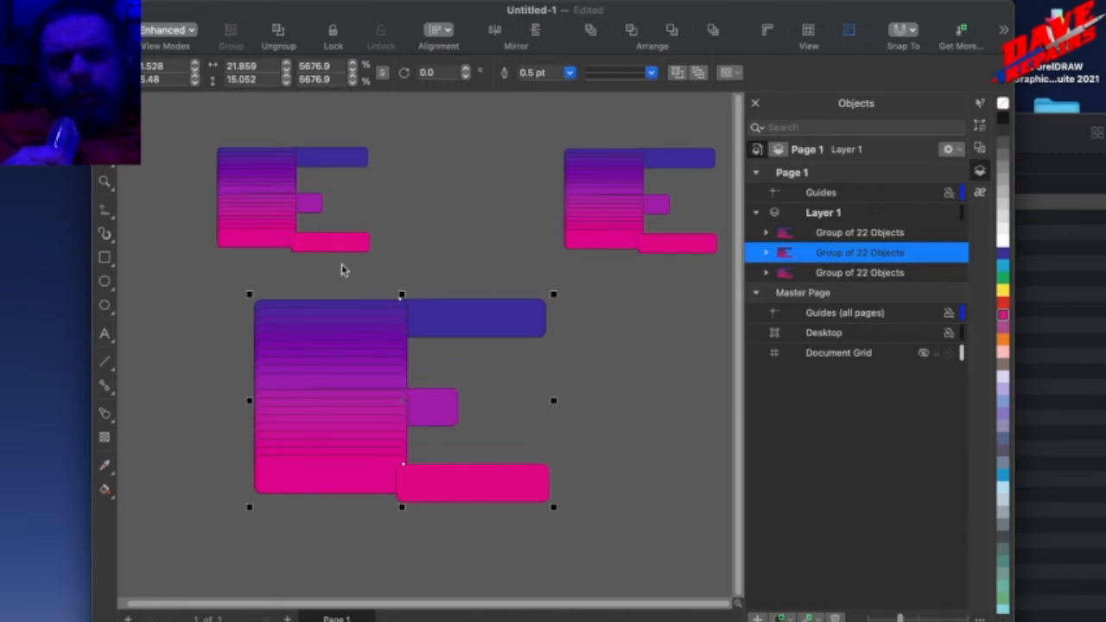
pyautogui.moveTo(251, 297); pyautogui.dragTo(392, 274)
pyautogui.moveTo(390, 326); pyautogui.dragTo(333, 460)
pyautogui.click(138, 234)
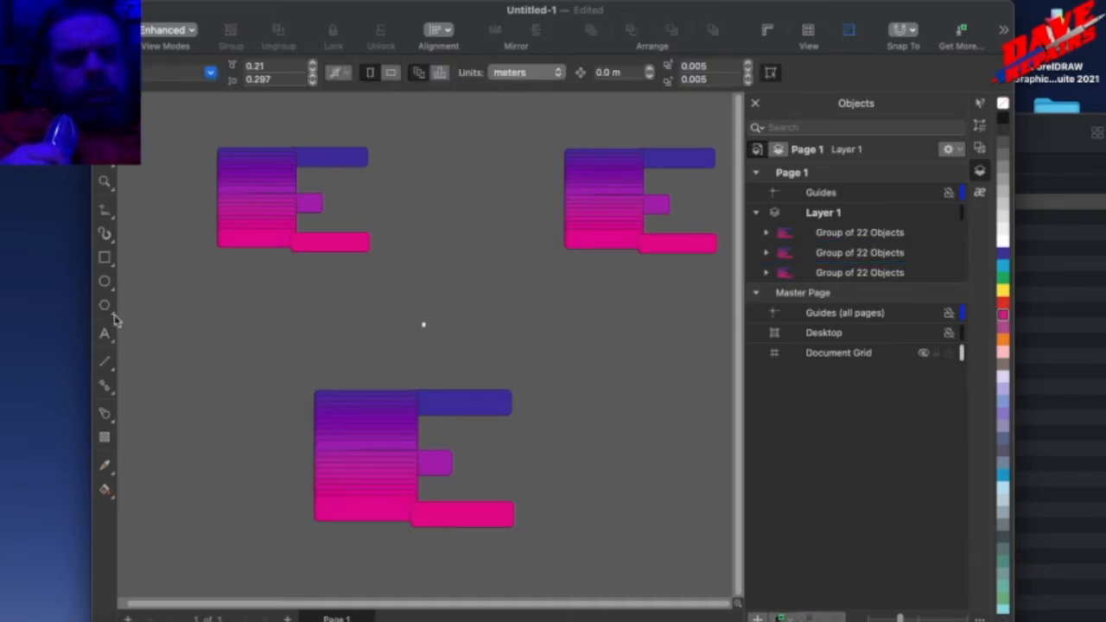
# Add the artistic text "Tezzt" above the lower group's upper-left corner and scale it up to 3,000 pt.
pyautogui.click(106, 336)
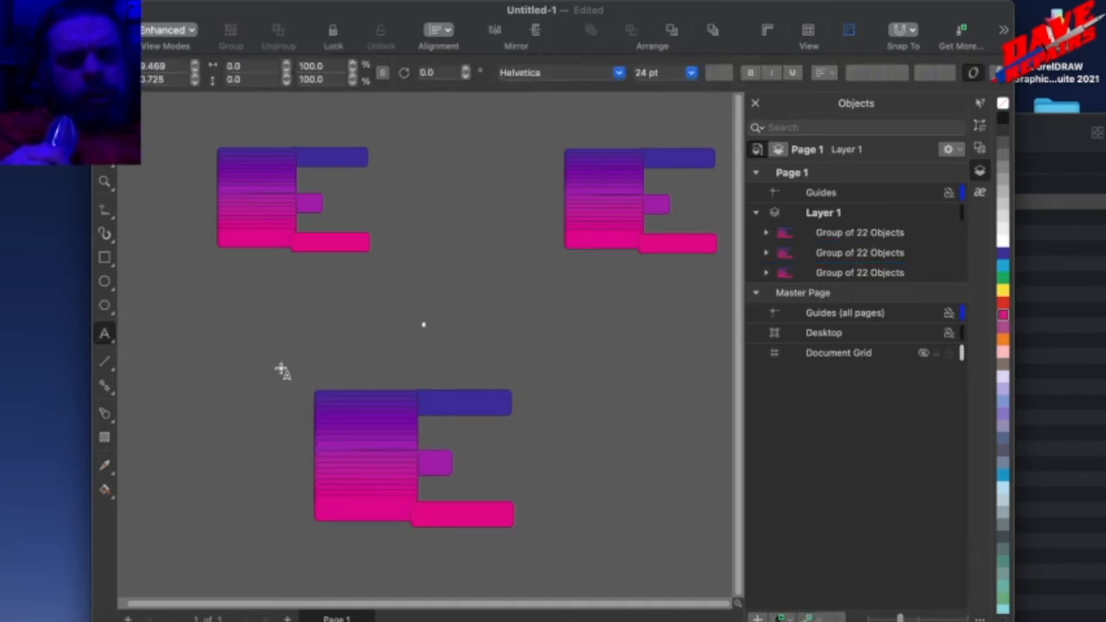
pyautogui.write('Tezzt')
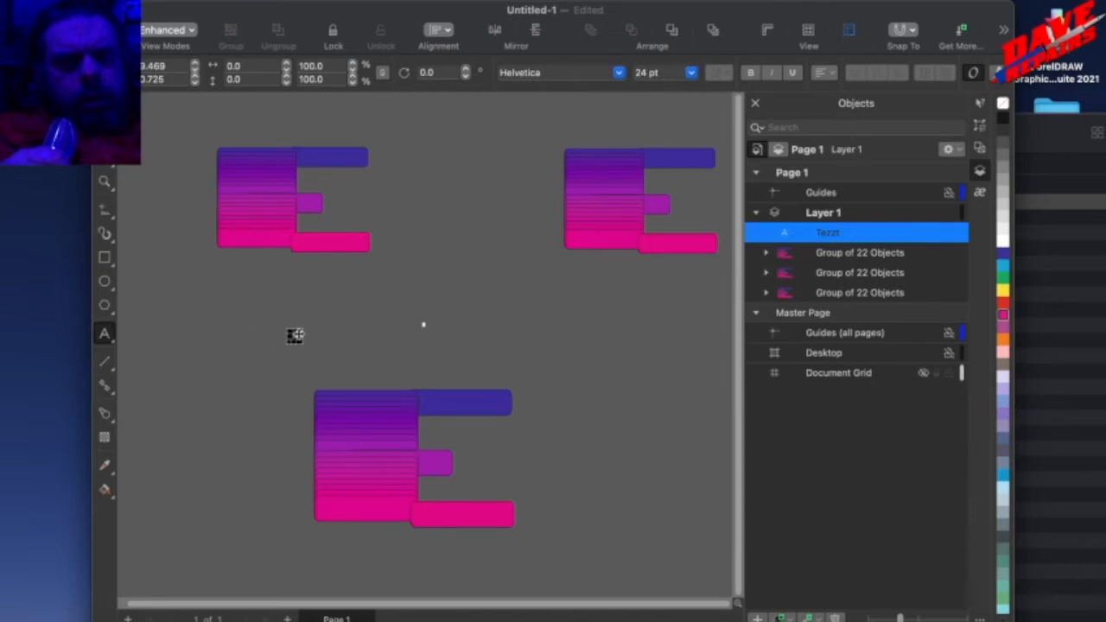
pyautogui.moveTo(300, 332); pyautogui.dragTo(344, 295)
# Correct the word to "Text" by replacing "zz" with "x".
pyautogui.click(105, 334)
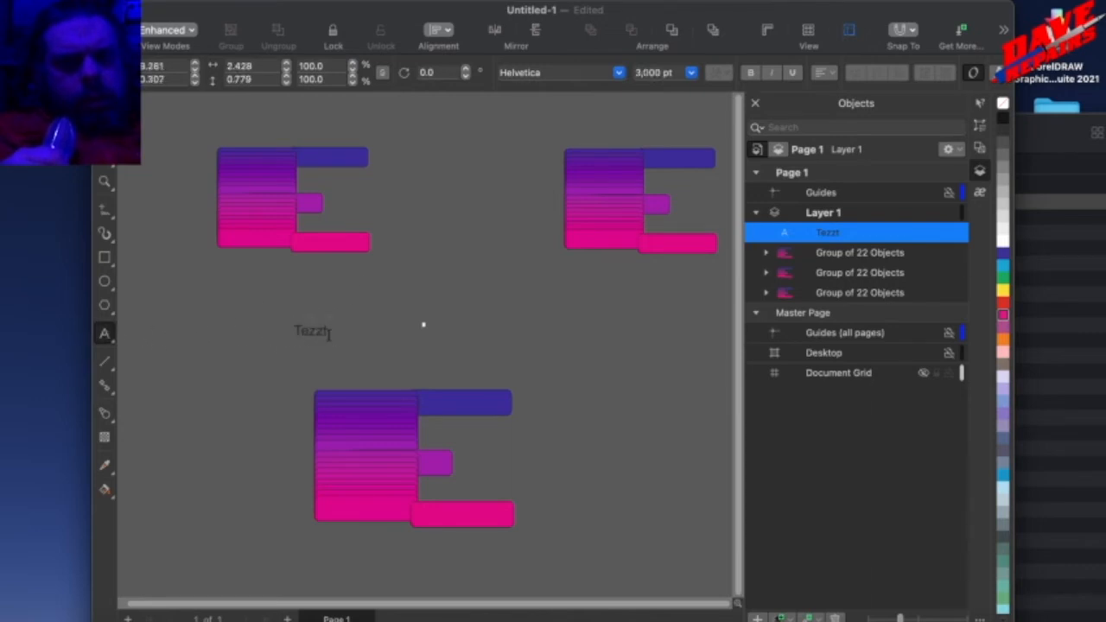
pyautogui.write('x')
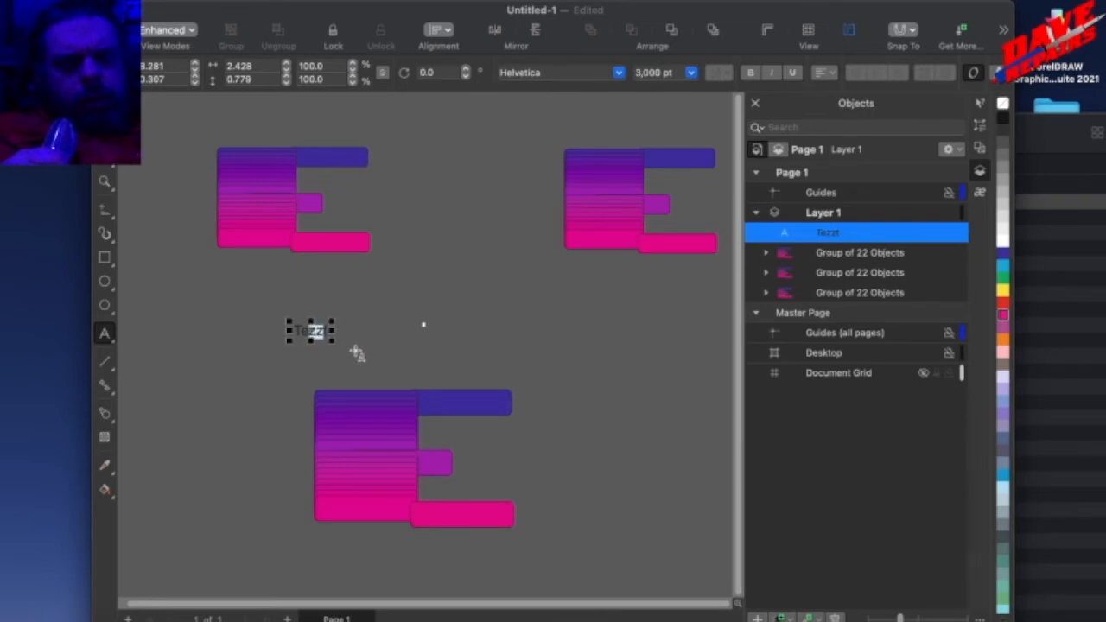
pyautogui.press('Escape')
pyautogui.click(318, 331)
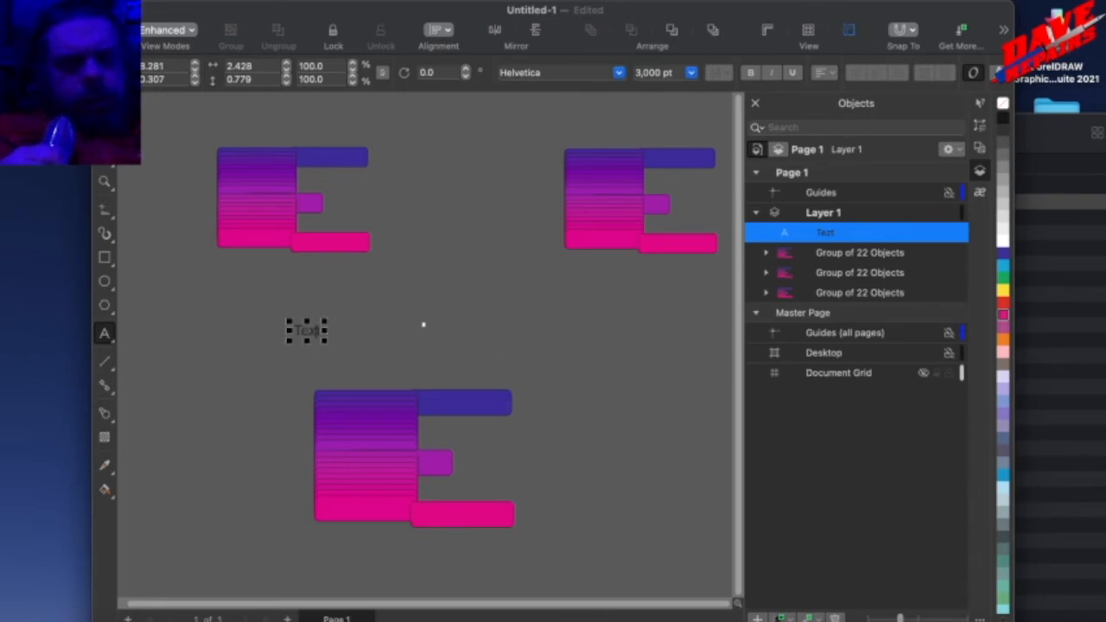
# Try to scale the word "Text" up further from its corners, and undo each attempt.
pyautogui.moveTo(326, 320); pyautogui.dragTo(488, 227)
pyautogui.press('super+z')
pyautogui.moveTo(326, 339); pyautogui.dragTo(413, 394)
pyautogui.press('super+z')
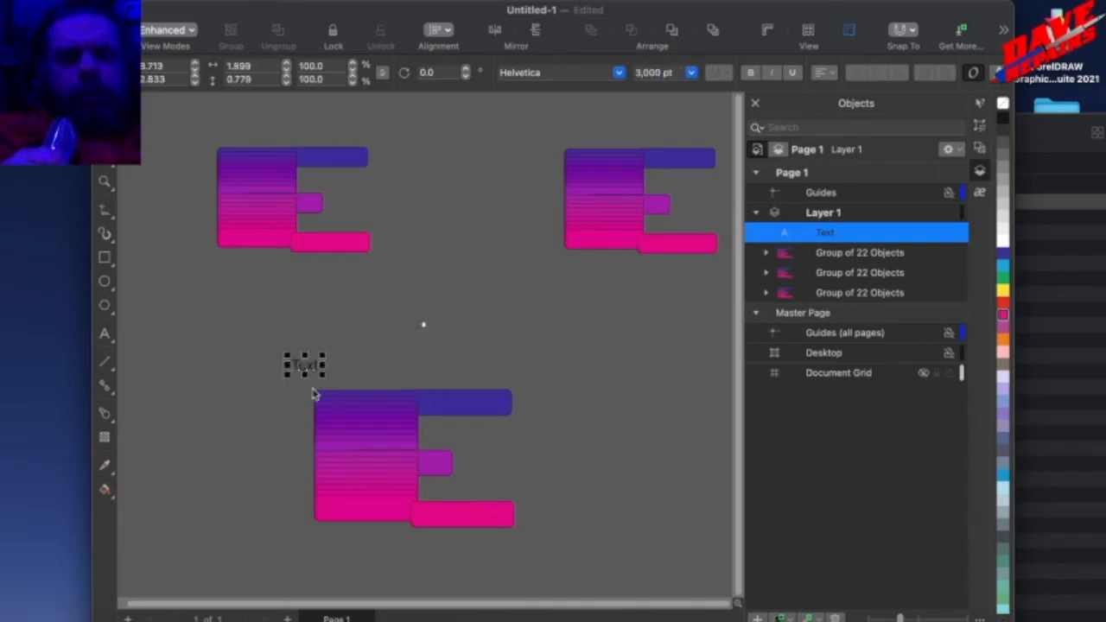
# Shrink the lower group to about half its size and move it just to the right of the page.
pyautogui.scroll(1, 277, 389)
pyautogui.click(288, 450)
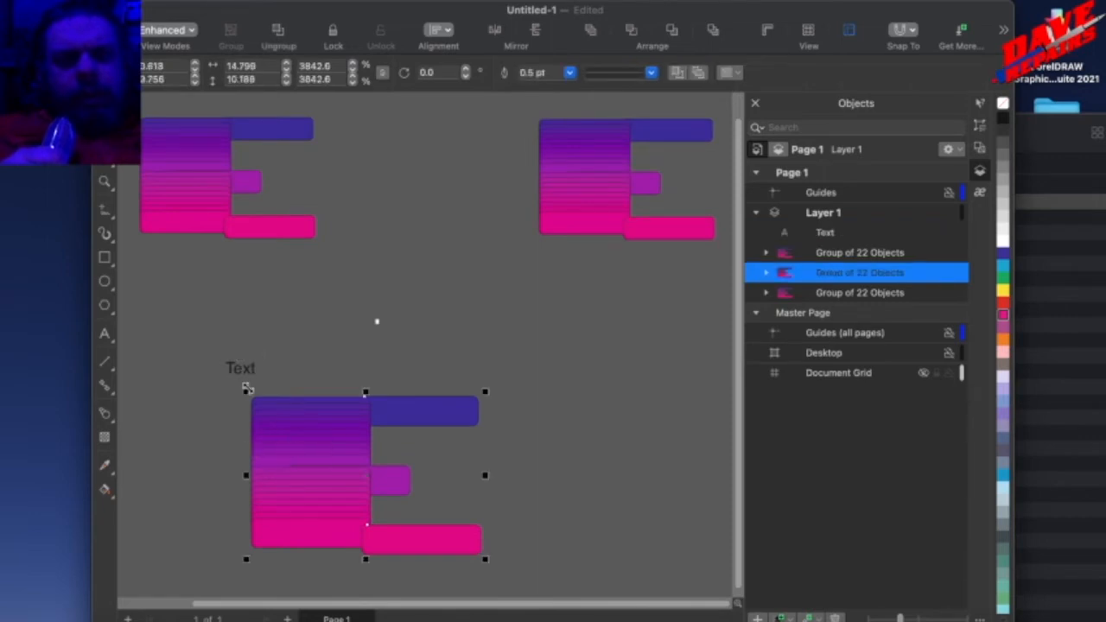
pyautogui.moveTo(247, 391); pyautogui.dragTo(360, 469)
pyautogui.moveTo(374, 512); pyautogui.dragTo(414, 349)
# Change the font of the word "Text" to Helvetica Neue (Medium) and try to scale it up.
pyautogui.moveTo(200, 354); pyautogui.dragTo(336, 406)
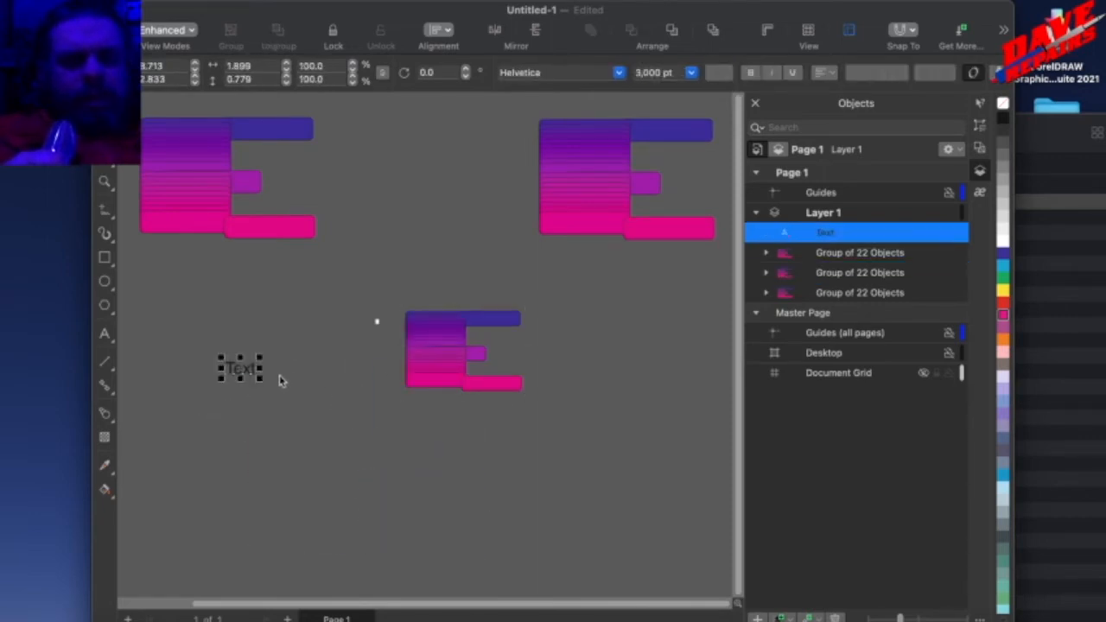
pyautogui.moveTo(265, 361); pyautogui.dragTo(336, 331)
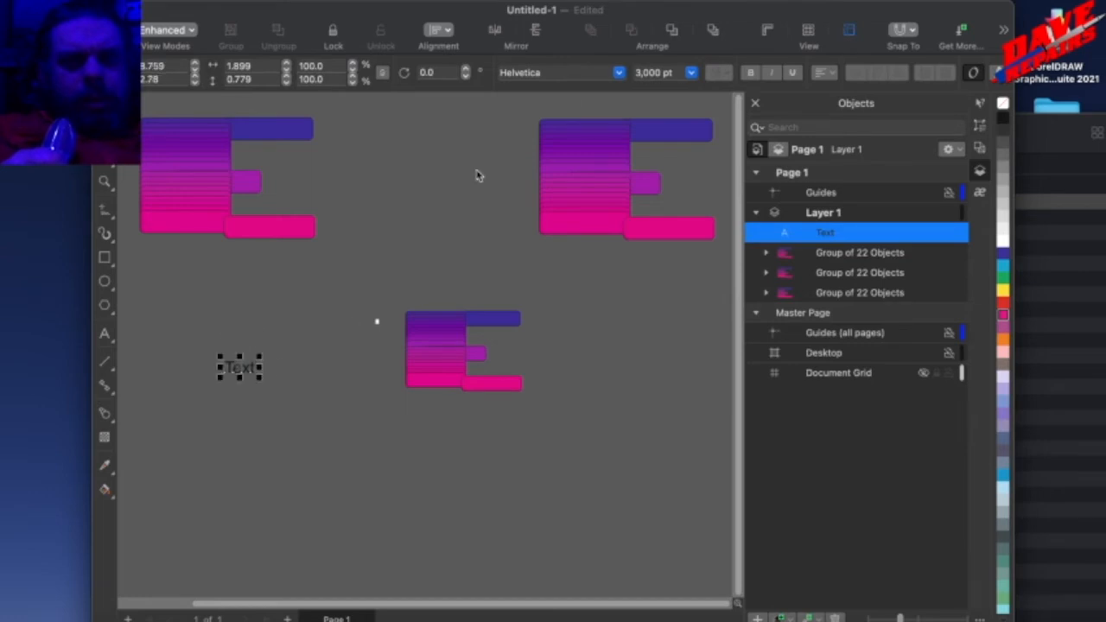
pyautogui.click(620, 74)
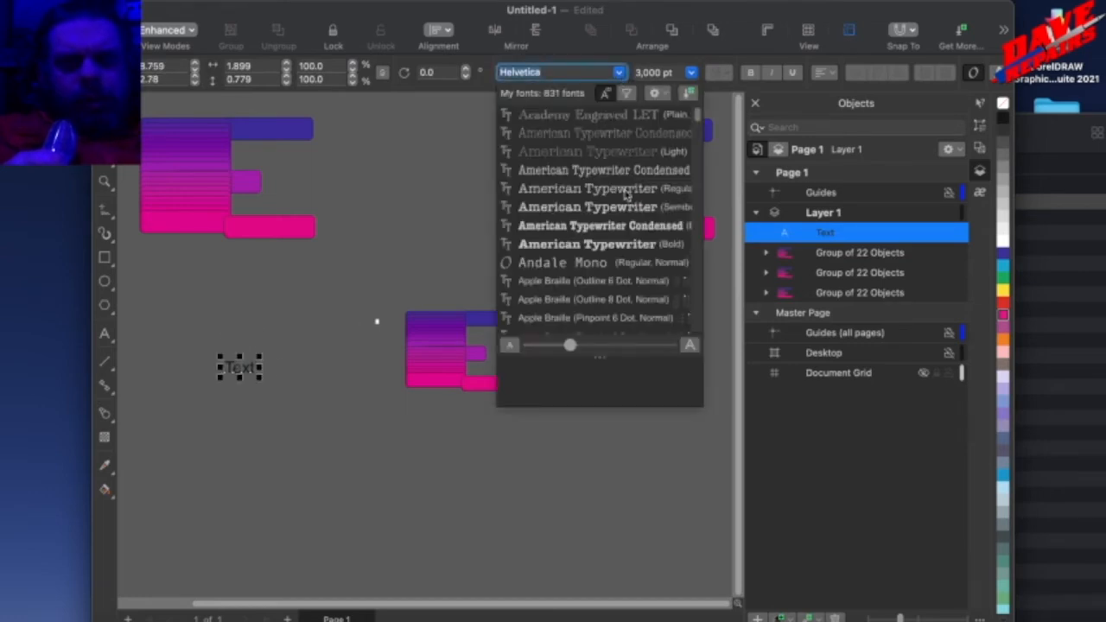
pyautogui.scroll(-8, 626, 230)
pyautogui.scroll(-15, 626, 230)
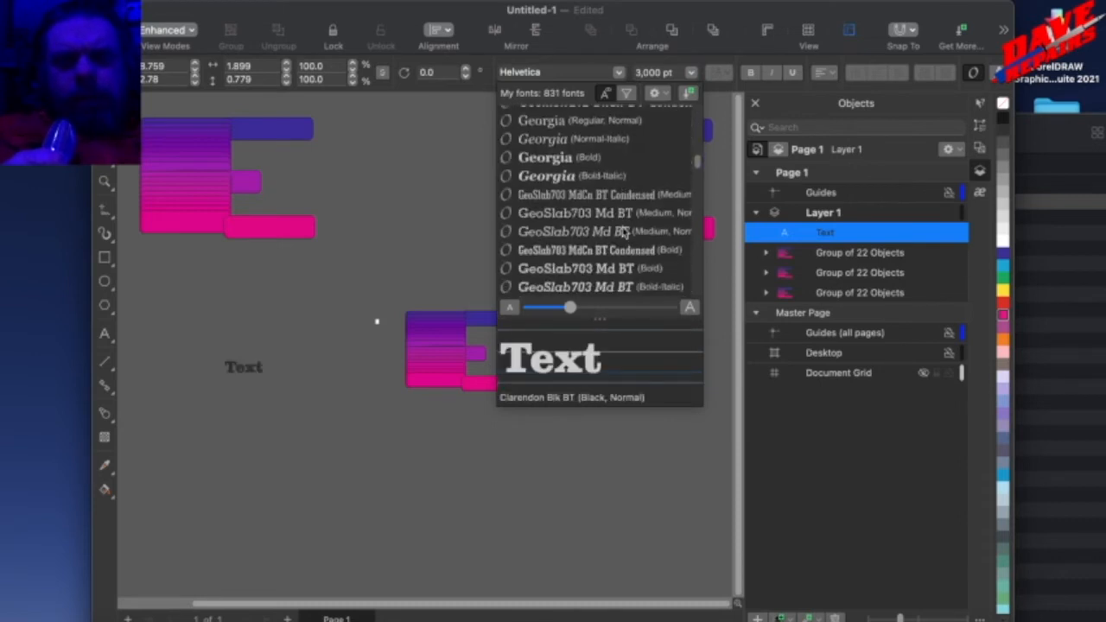
pyautogui.scroll(-5, 624, 232)
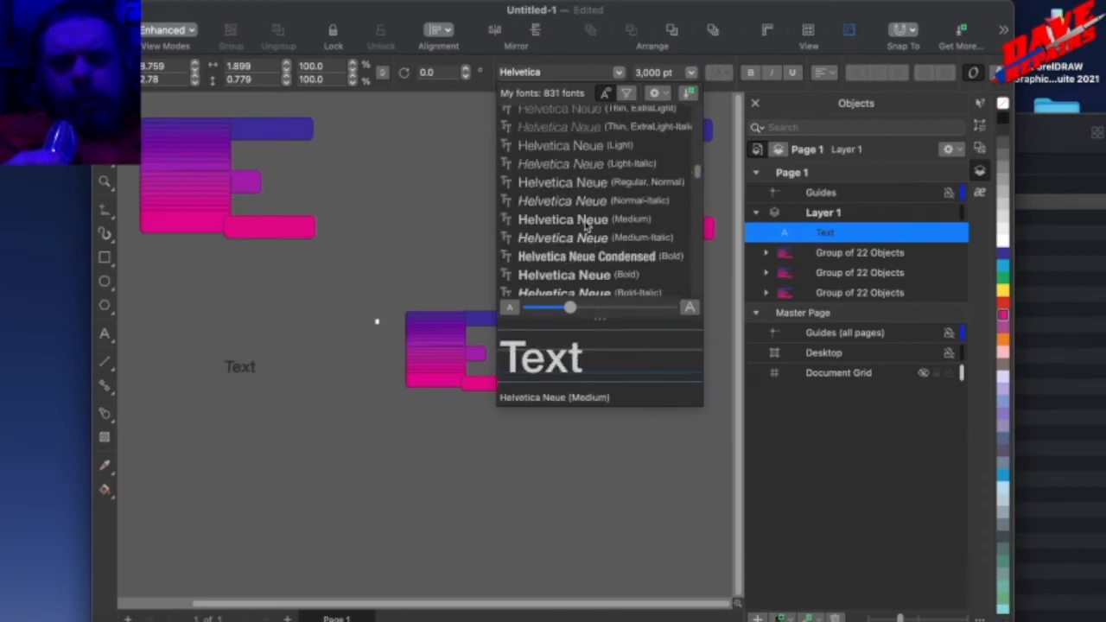
pyautogui.click(585, 223)
pyautogui.moveTo(262, 358); pyautogui.dragTo(401, 291)
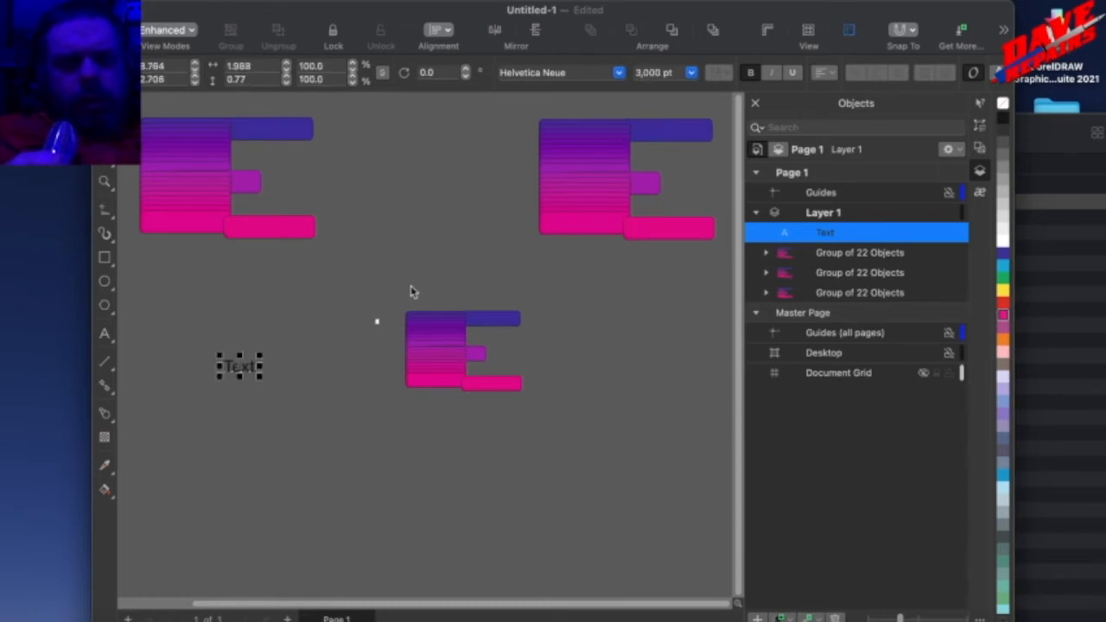
# Change the font of the word "Text" to Andale Mono and try to scale it from its corner.
pyautogui.click(606, 69)
pyautogui.click(620, 73)
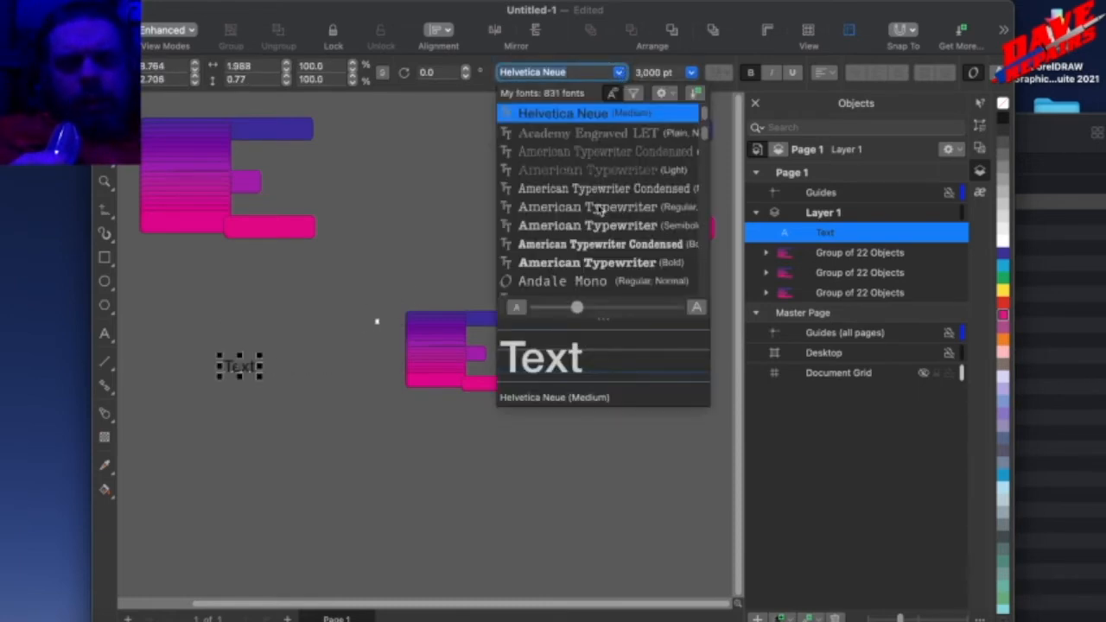
pyautogui.click(563, 288)
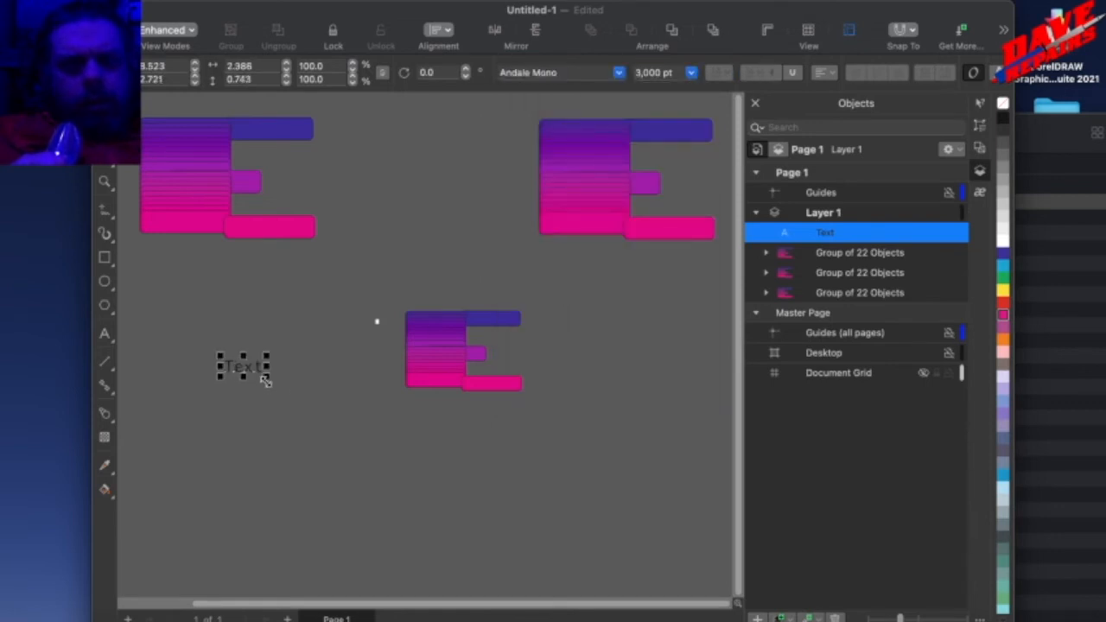
pyautogui.moveTo(265, 381); pyautogui.dragTo(262, 432)
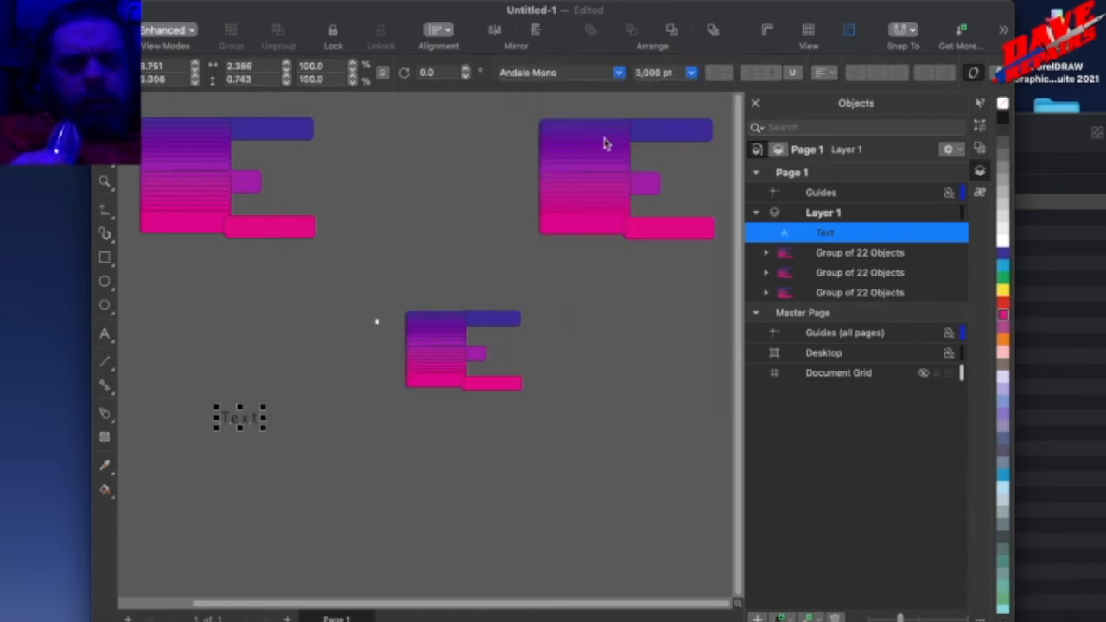
# Scale the word "Text" down to about 1.26 × 0.39 m and position it over the page.
pyautogui.moveTo(229, 421); pyautogui.dragTo(335, 332)
pyautogui.scroll(-1, 314, 338)
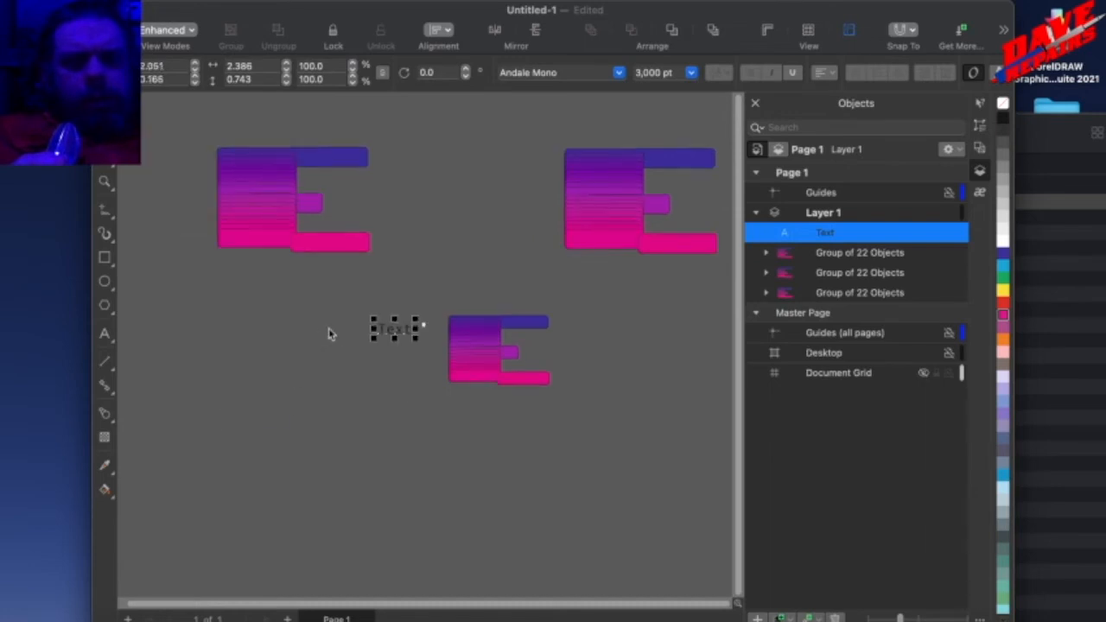
pyautogui.scroll(5, 430, 321)
pyautogui.moveTo(430, 322); pyautogui.dragTo(526, 334)
pyautogui.moveTo(559, 277); pyautogui.dragTo(390, 331)
pyautogui.moveTo(319, 361); pyautogui.dragTo(471, 294)
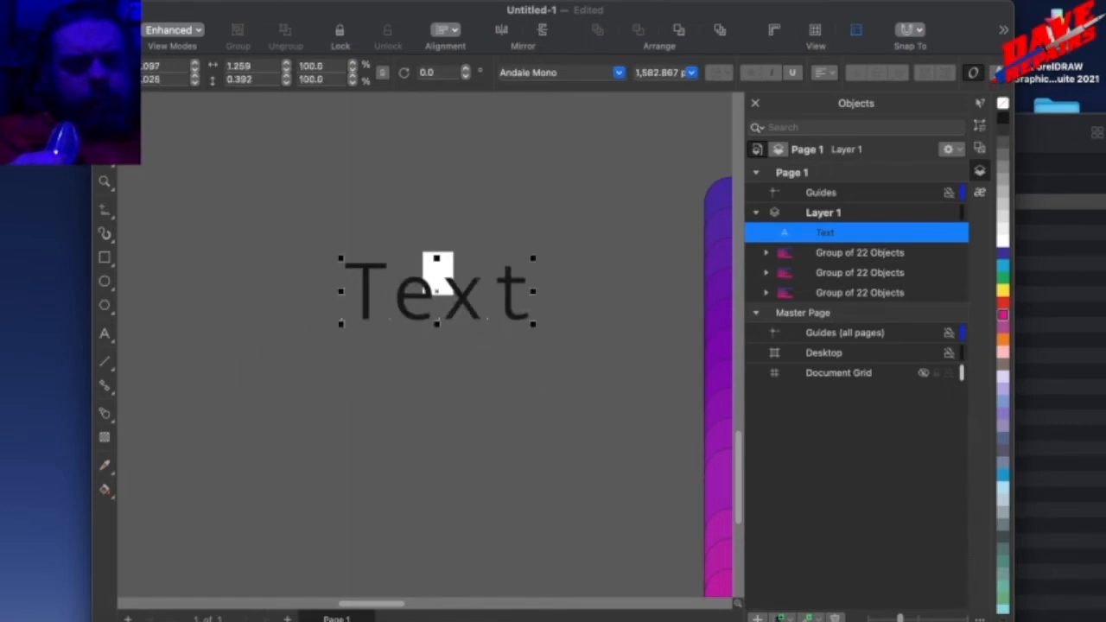
# Shift individual letters of the word with the Shape tool, raising the final "t" and lowering the "x" slightly, and deselect the text.
pyautogui.click(105, 133)
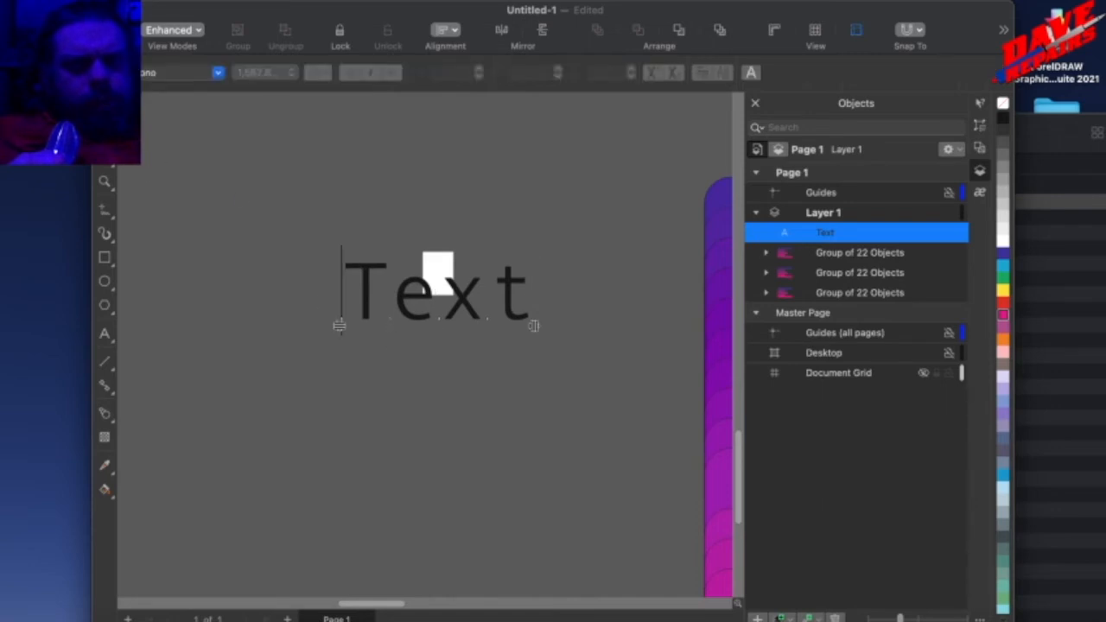
pyautogui.click(112, 138)
pyautogui.click(112, 139)
pyautogui.click(112, 139)
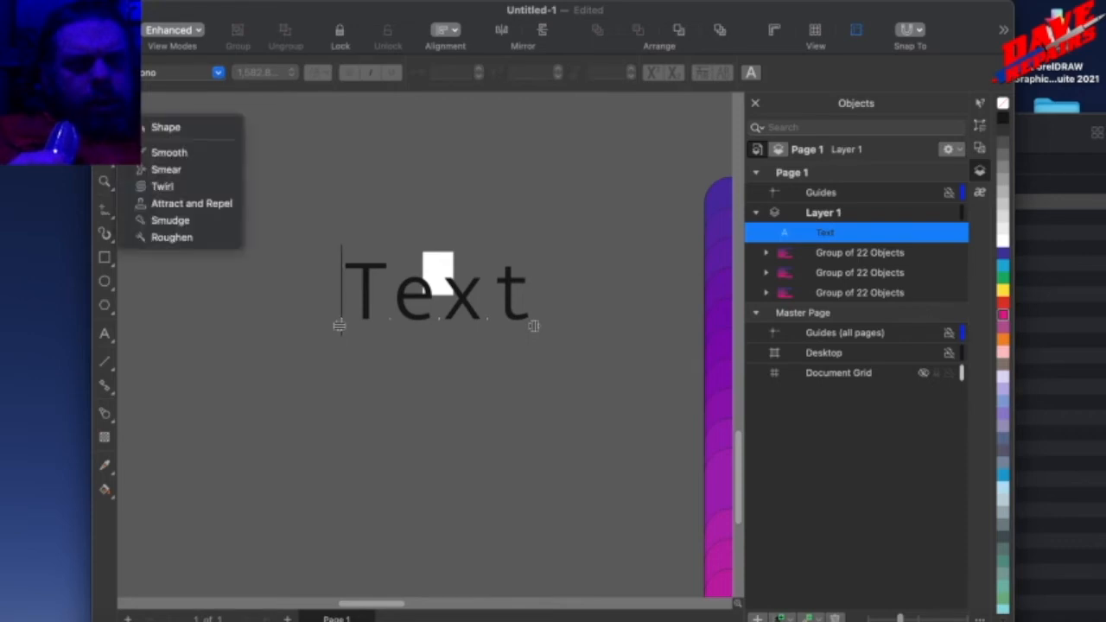
pyautogui.click(169, 139)
pyautogui.click(489, 326)
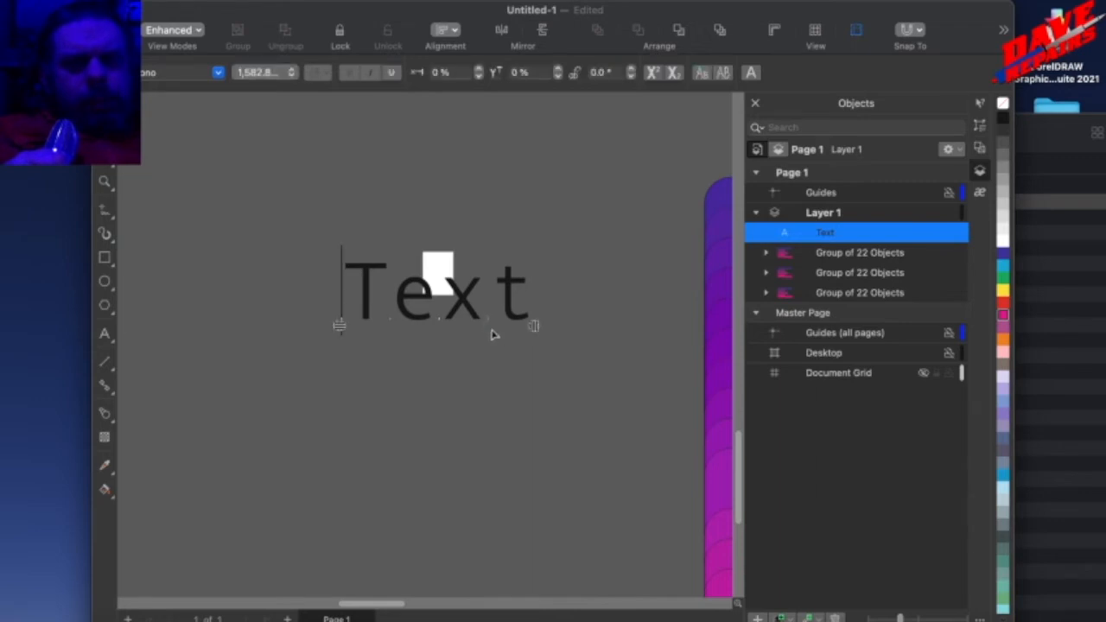
pyautogui.moveTo(487, 319); pyautogui.dragTo(390, 326)
pyautogui.click(228, 248)
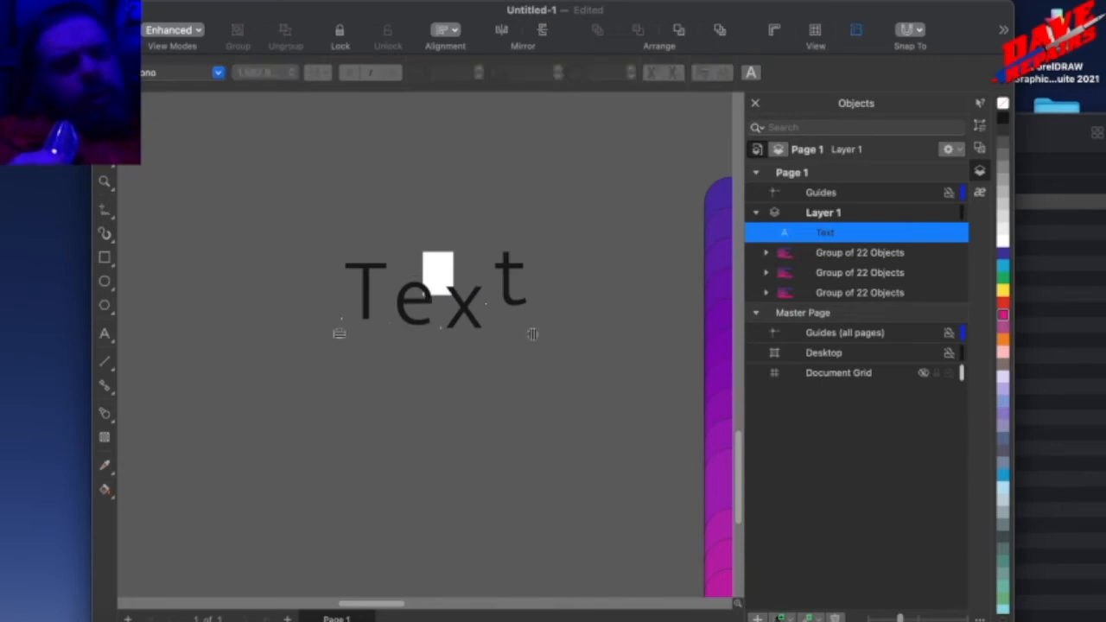
pyautogui.click(104, 110)
pyautogui.click(341, 377)
# Draw two freehand curves around the word "Text" with the Artistic Media tool.
pyautogui.scroll(3, 348, 336)
pyautogui.scroll(-4, 348, 338)
pyautogui.scroll(-2, 348, 341)
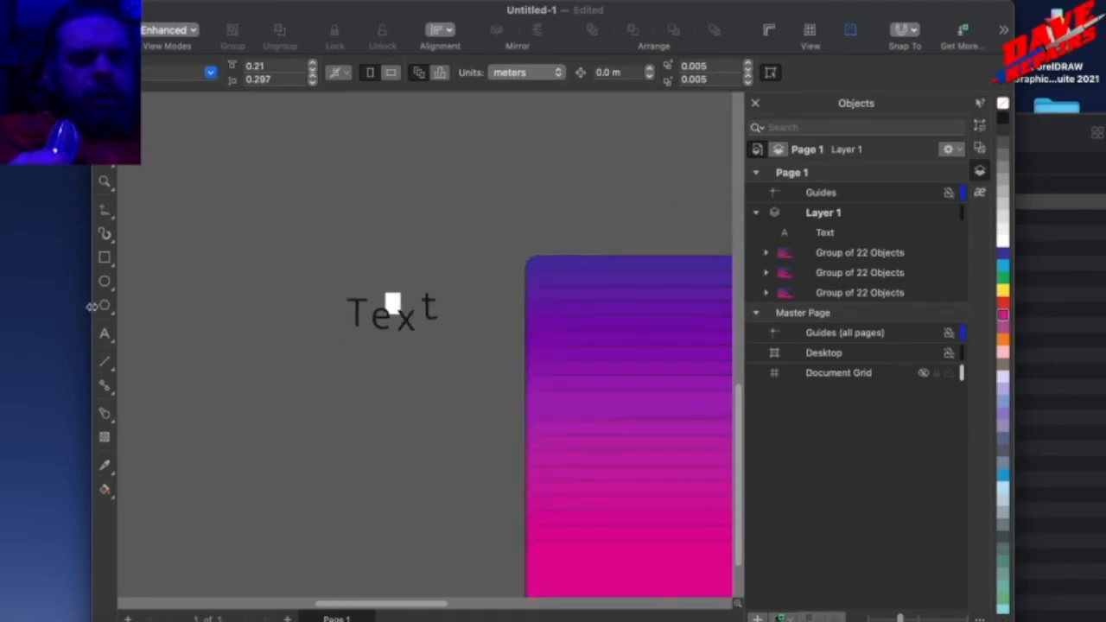
pyautogui.click(105, 234)
pyautogui.moveTo(291, 209)
pyautogui.mouseDown()
pyautogui.moveTo(417, 187)
pyautogui.moveTo(483, 279)
pyautogui.moveTo(432, 442)
pyautogui.mouseUp()
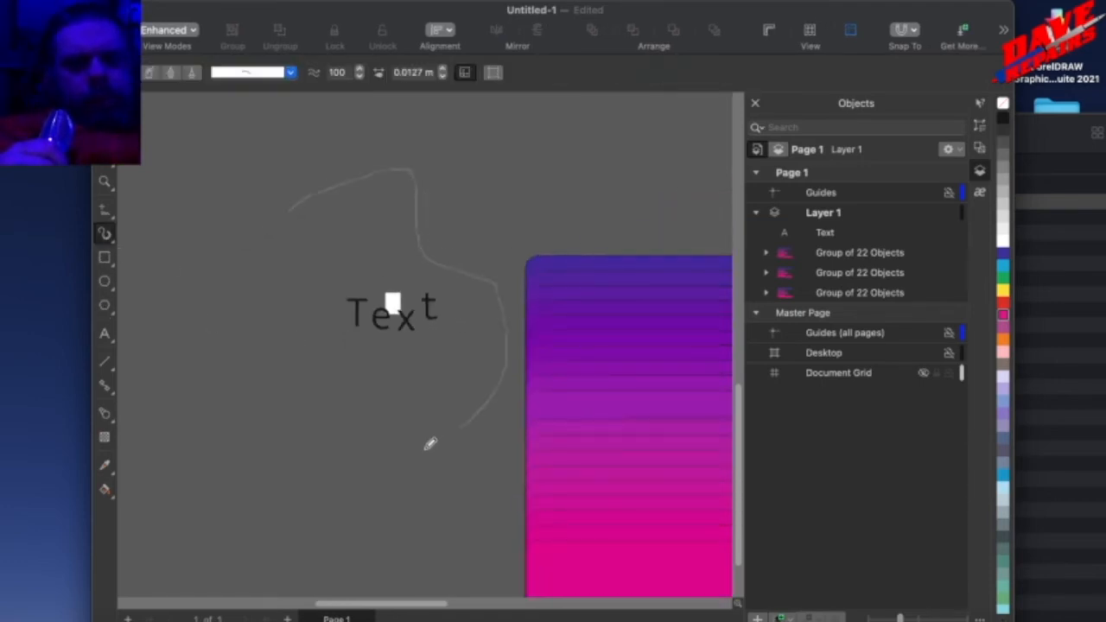
pyautogui.moveTo(252, 352)
pyautogui.mouseDown()
pyautogui.moveTo(417, 350)
pyautogui.moveTo(608, 167)
pyautogui.mouseUp()
pyautogui.click(105, 109)
pyautogui.scroll(3, 412, 297)
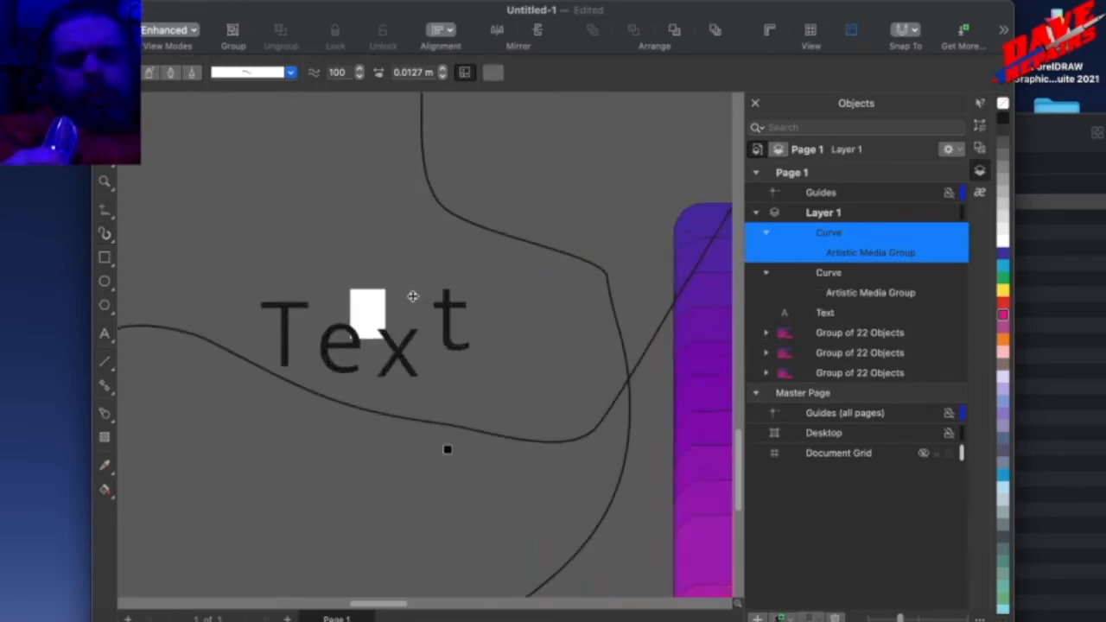
# Move the upper-left group of shapes closer to the smaller group and select both together with the curves and the text.
pyautogui.scroll(-4, 413, 297)
pyautogui.scroll(-5, 412, 297)
pyautogui.moveTo(192, 121); pyautogui.dragTo(818, 498)
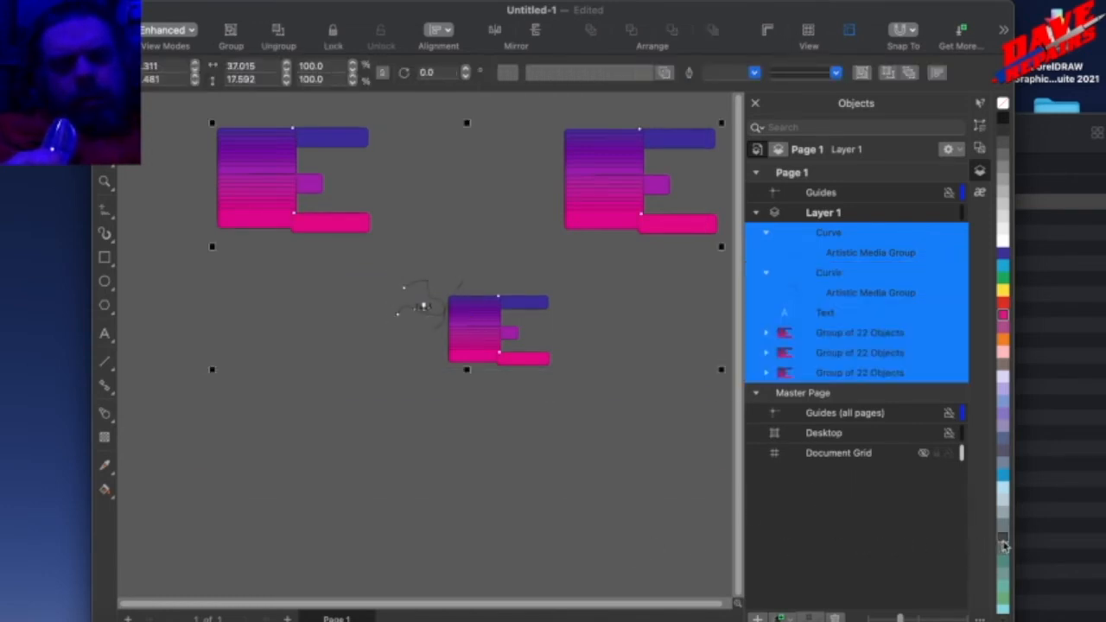
pyautogui.moveTo(294, 217); pyautogui.dragTo(437, 250)
pyautogui.moveTo(358, 154); pyautogui.dragTo(570, 415)
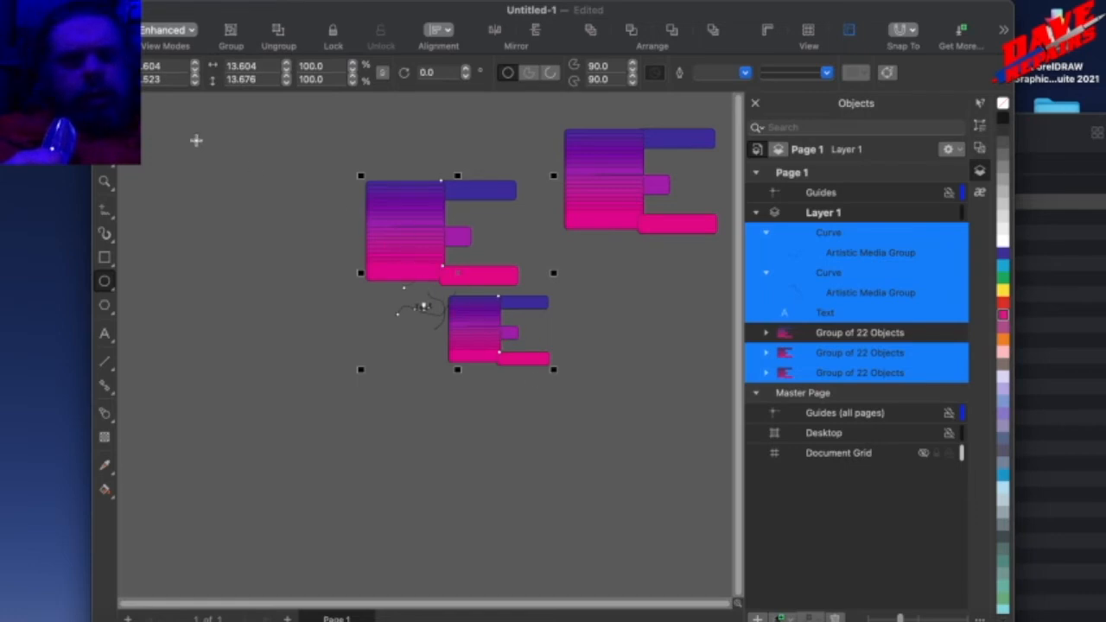
pyautogui.press('space')
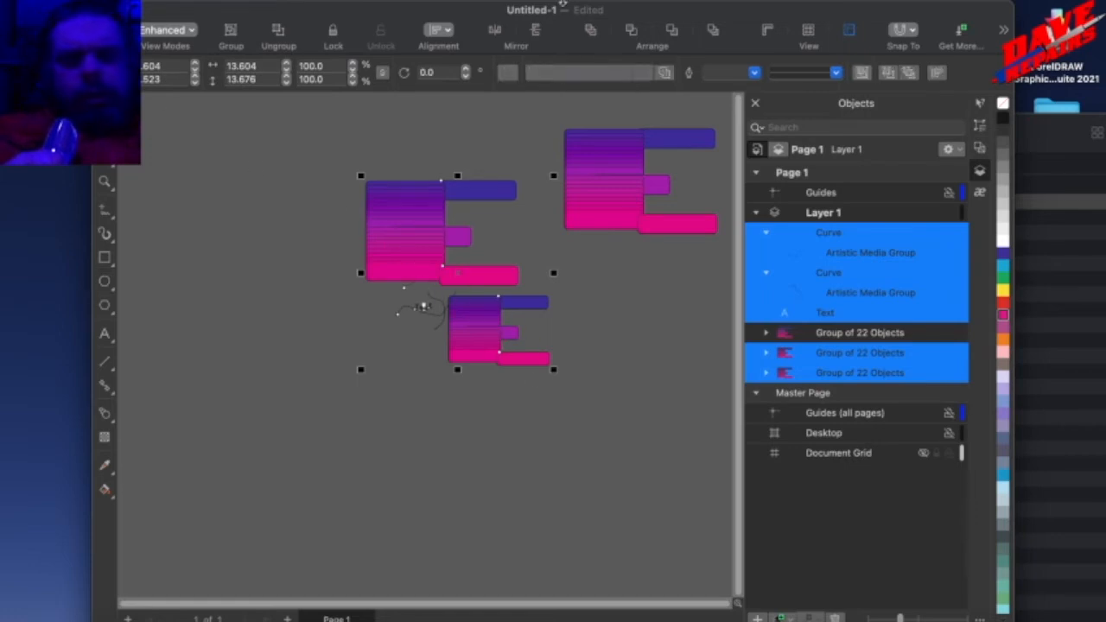
pyautogui.click(564, 2)
pyautogui.click(566, 2)
pyautogui.click(566, 1)
pyautogui.click(287, 326)
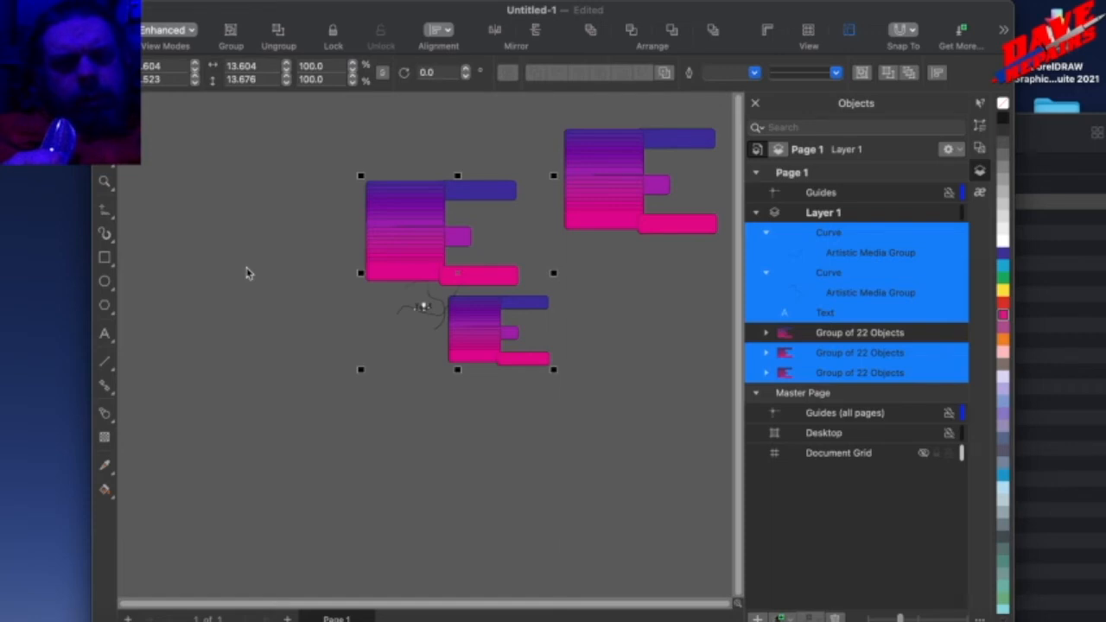
pyautogui.click(574, 1)
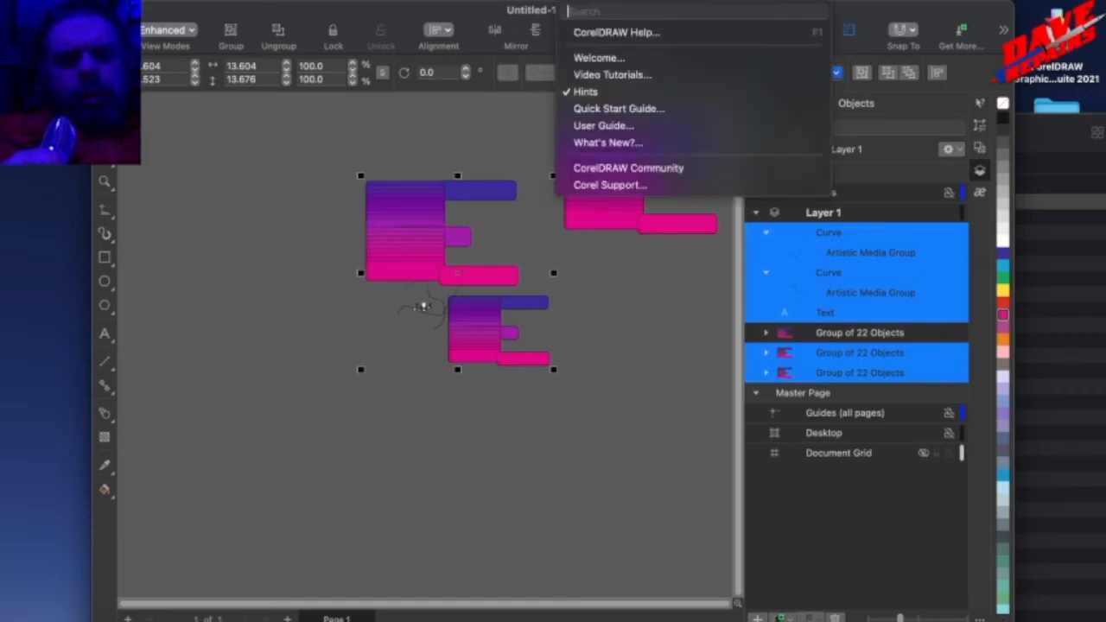
pyautogui.moveTo(624, 1)
pyautogui.moveTo(574, 1)
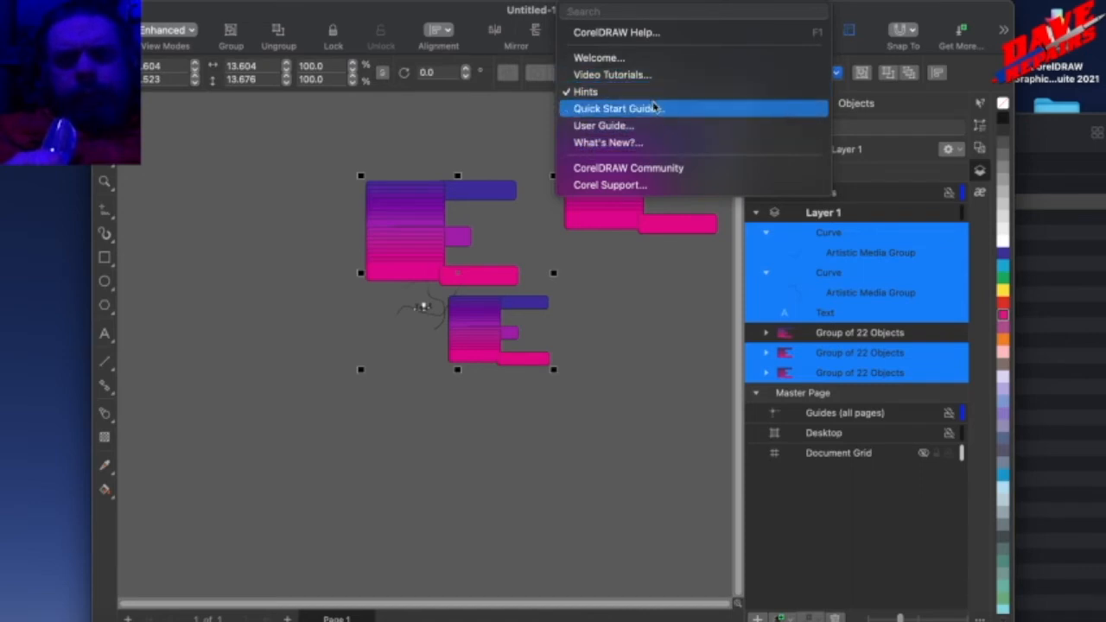
pyautogui.moveTo(540, 3)
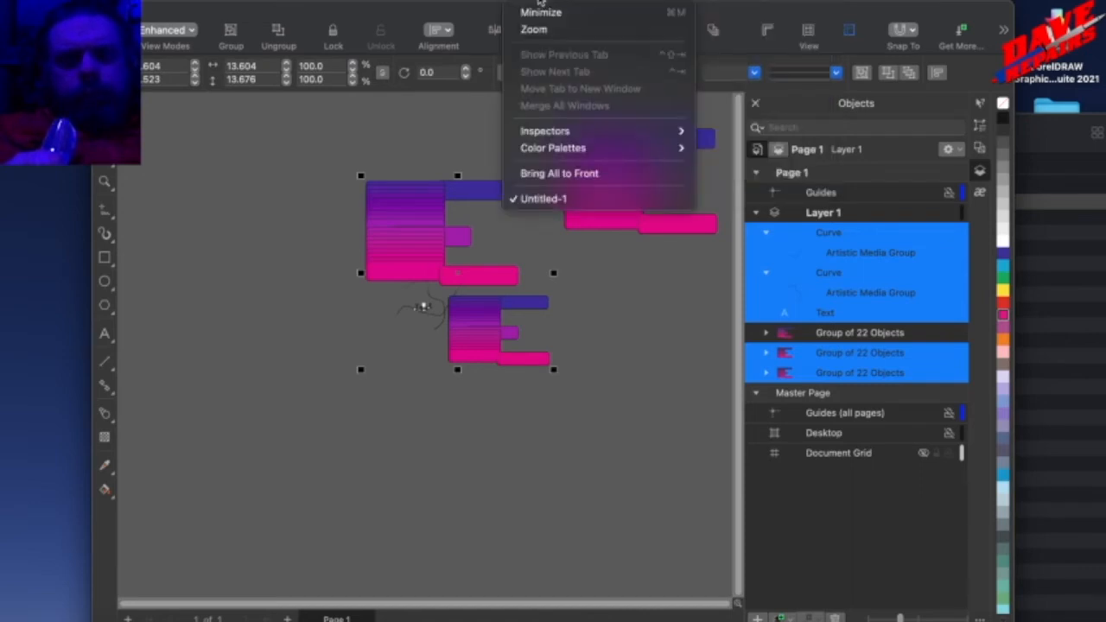
pyautogui.moveTo(485, 2)
pyautogui.moveTo(289, 3)
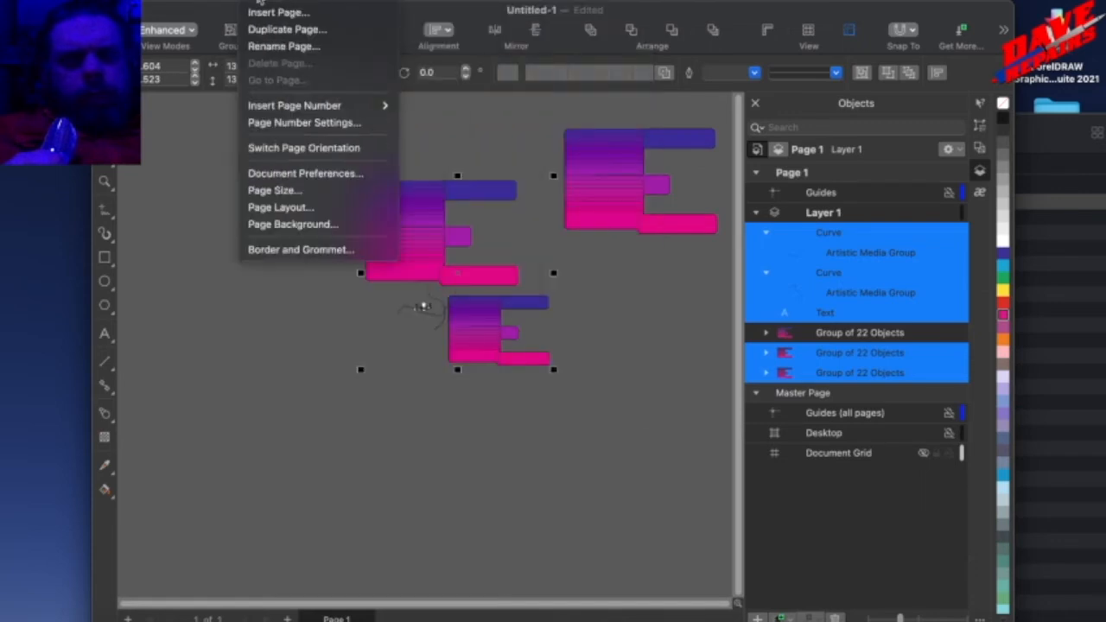
pyautogui.moveTo(235, 3)
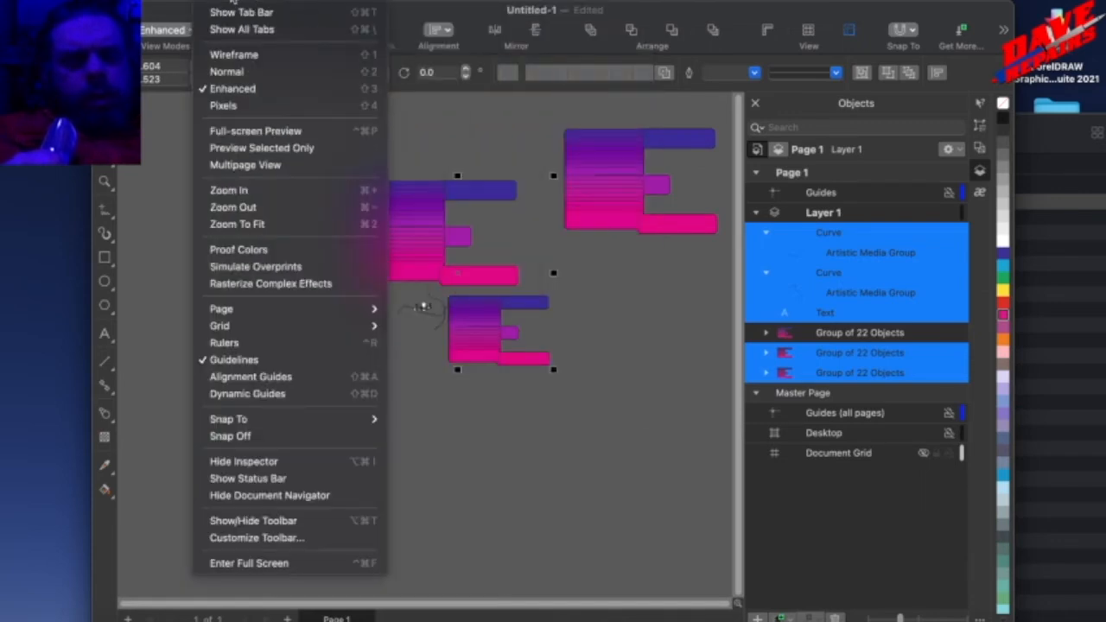
pyautogui.moveTo(200, 2)
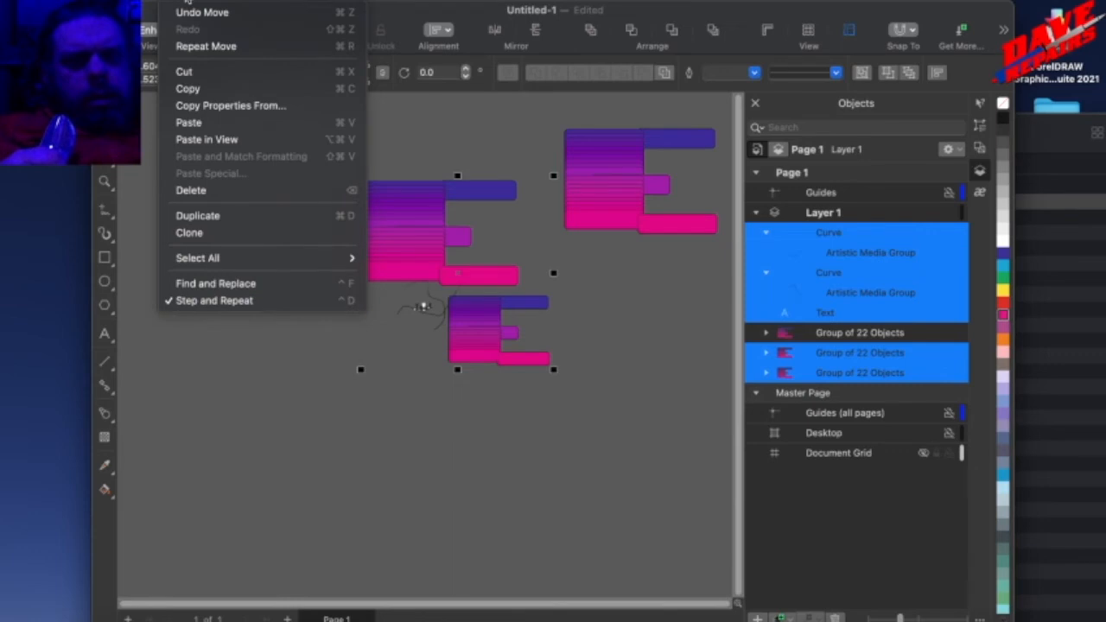
pyautogui.moveTo(164, 2)
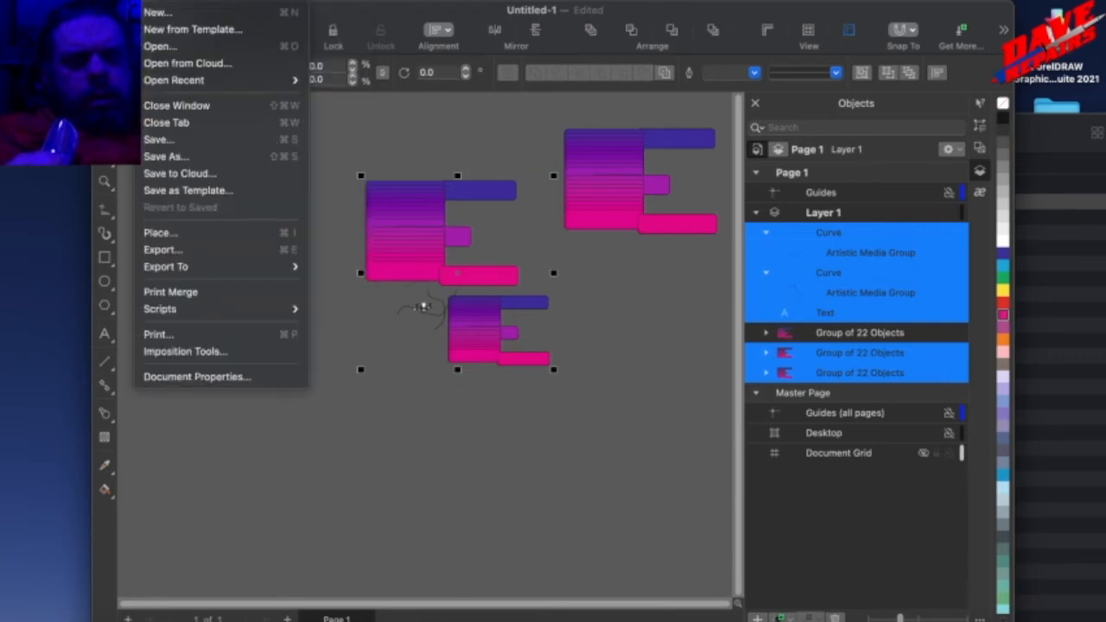
pyautogui.click(387, 170)
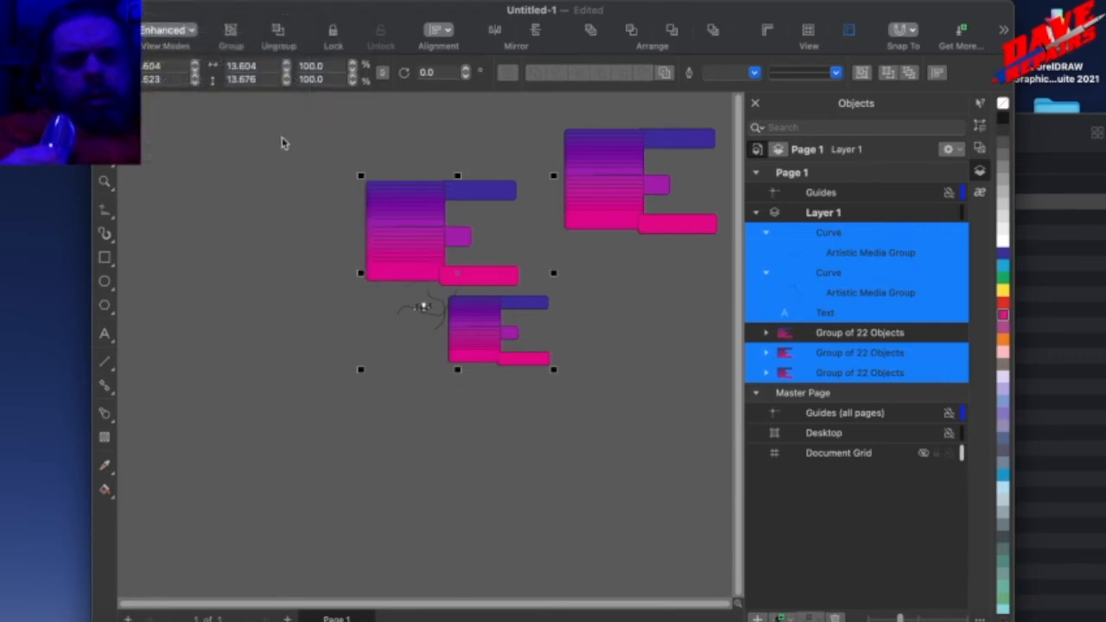
# Start converting the selected objects to a bitmap with the color mode RGB Color (24-bit).
pyautogui.click(313, 2)
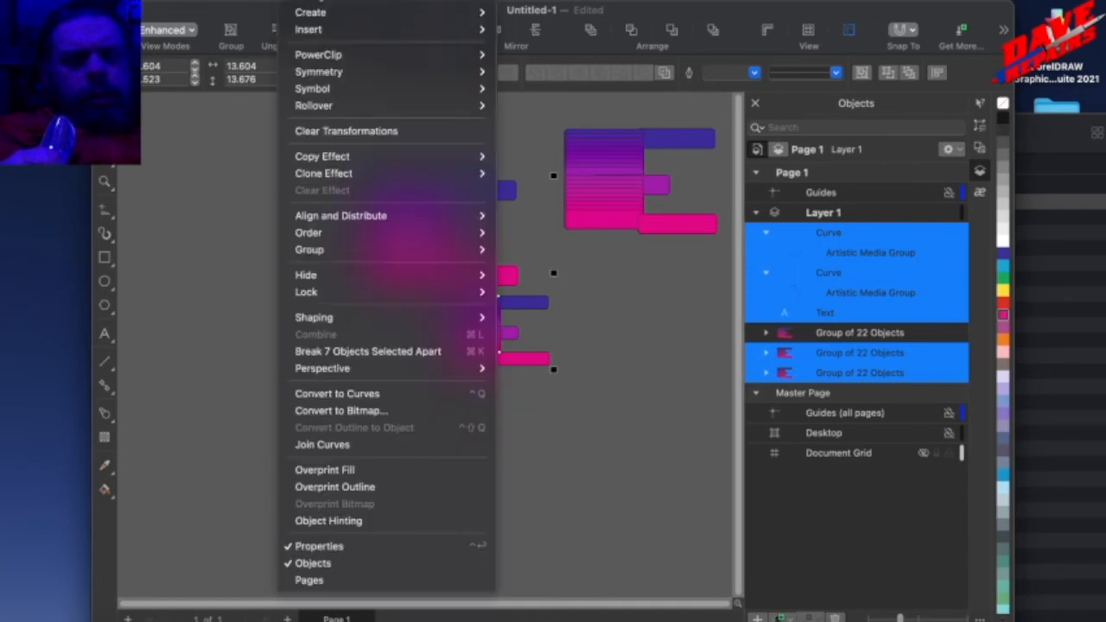
pyautogui.moveTo(353, 2)
pyautogui.moveTo(400, 1)
pyautogui.click(437, 10)
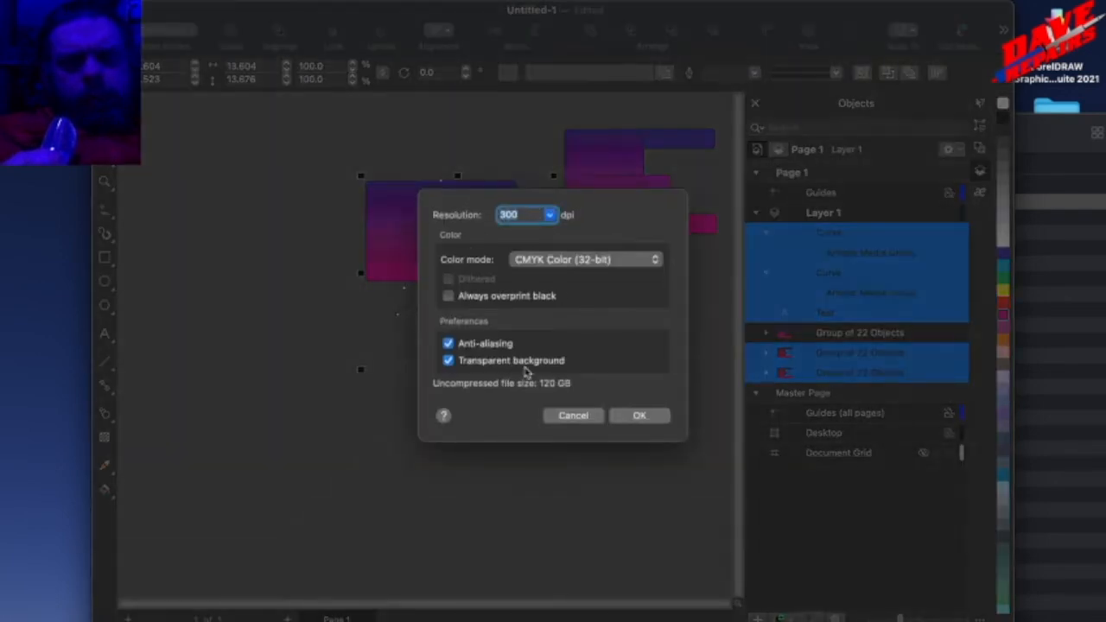
pyautogui.click(558, 262)
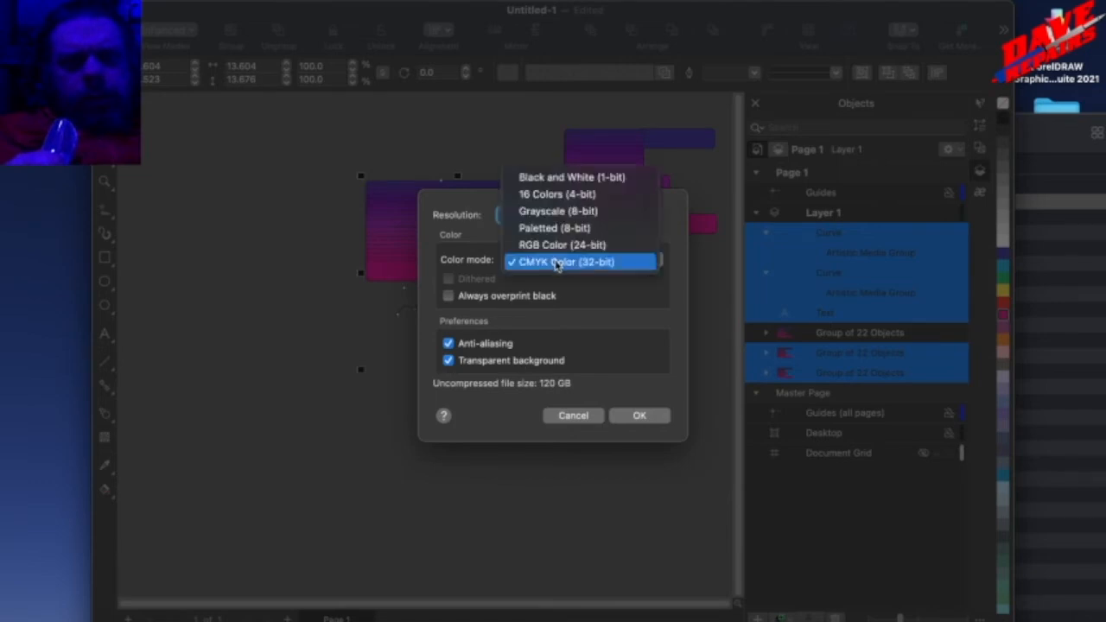
pyautogui.click(558, 245)
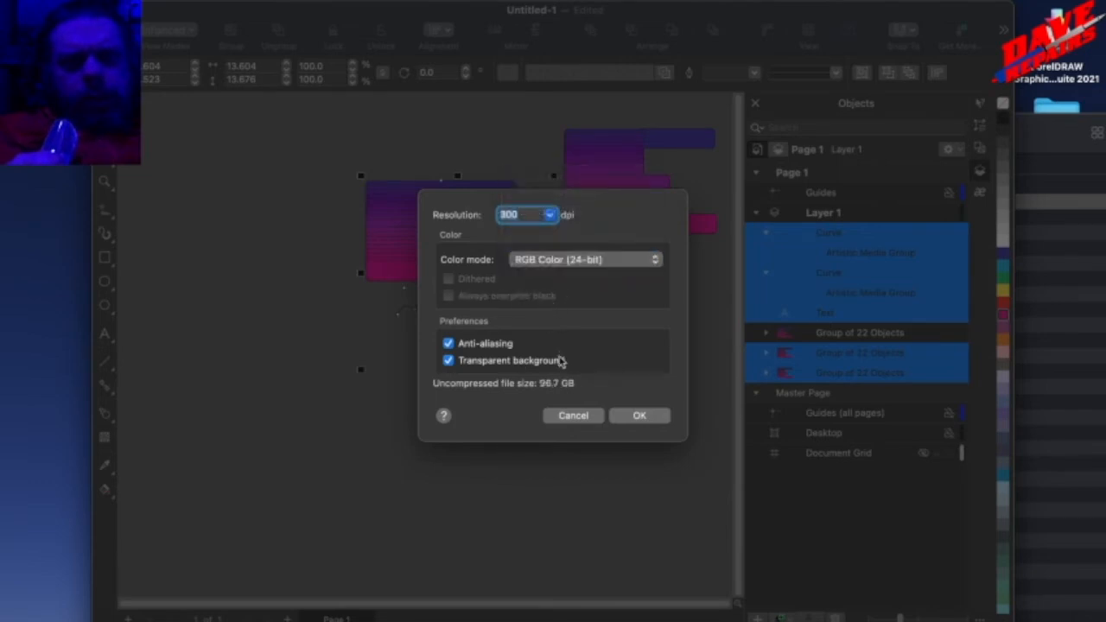
# Set the bitmap resolution to 55 dpi and convert the selection.
pyautogui.moveTo(521, 216); pyautogui.dragTo(402, 218)
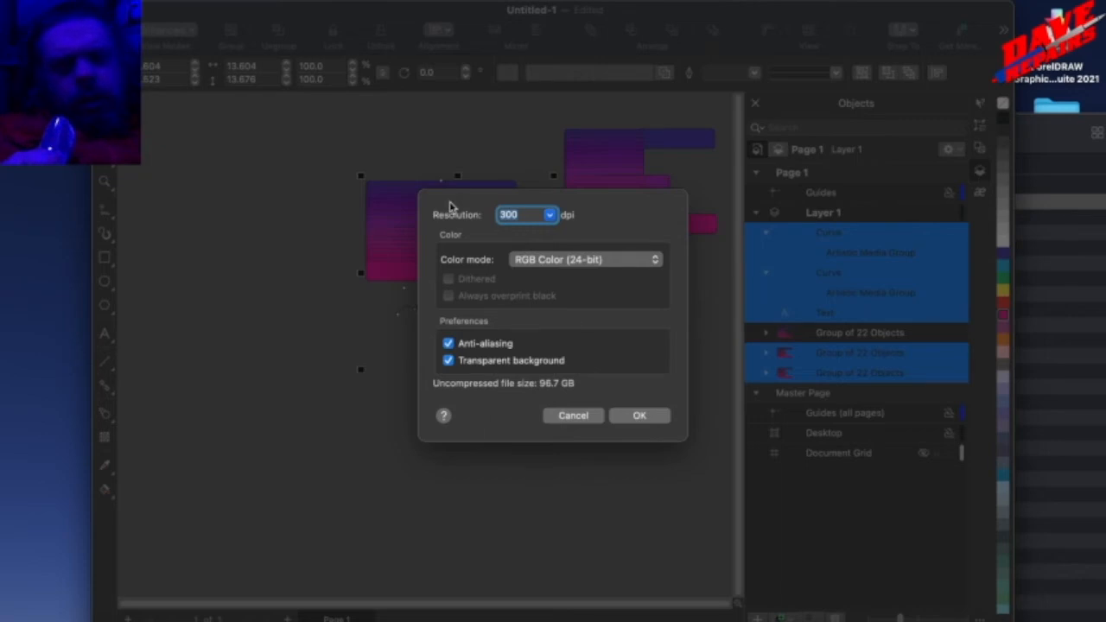
pyautogui.write('150')
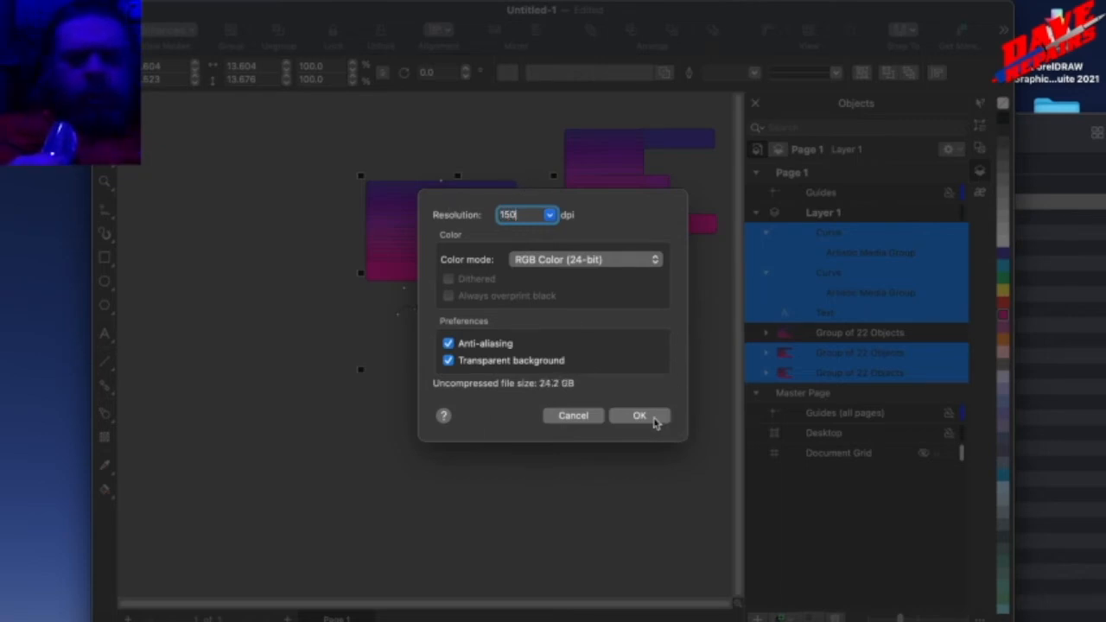
pyautogui.press('BackSpace')
pyautogui.press('BackSpace')
pyautogui.press('BackSpace')
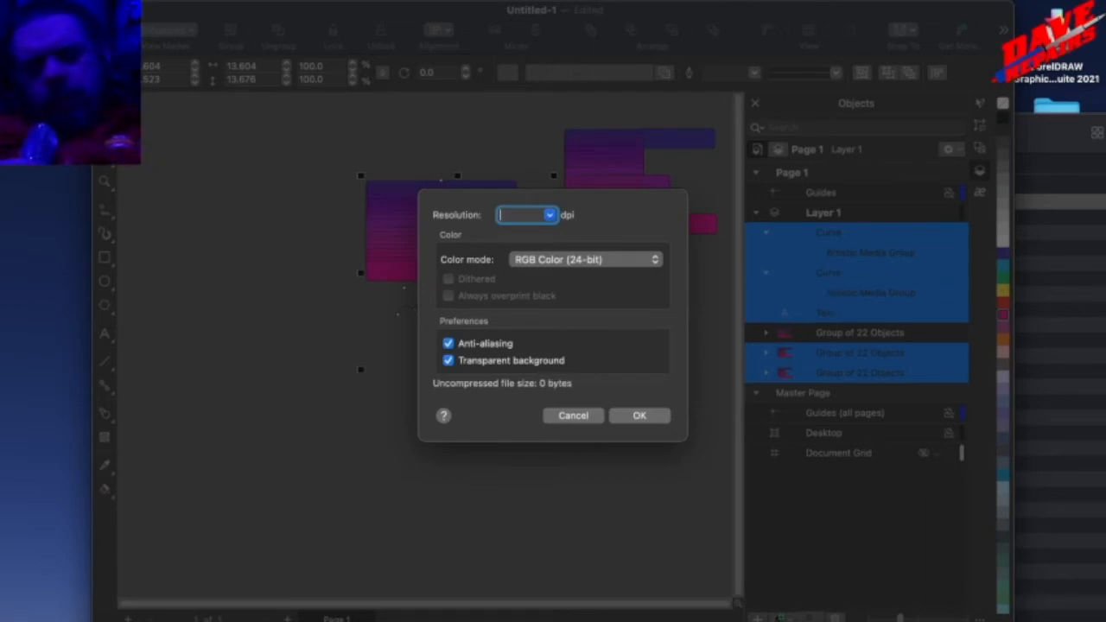
pyautogui.write('133')
pyautogui.press('BackSpace')
pyautogui.press('BackSpace')
pyautogui.press('BackSpace')
pyautogui.write('55')
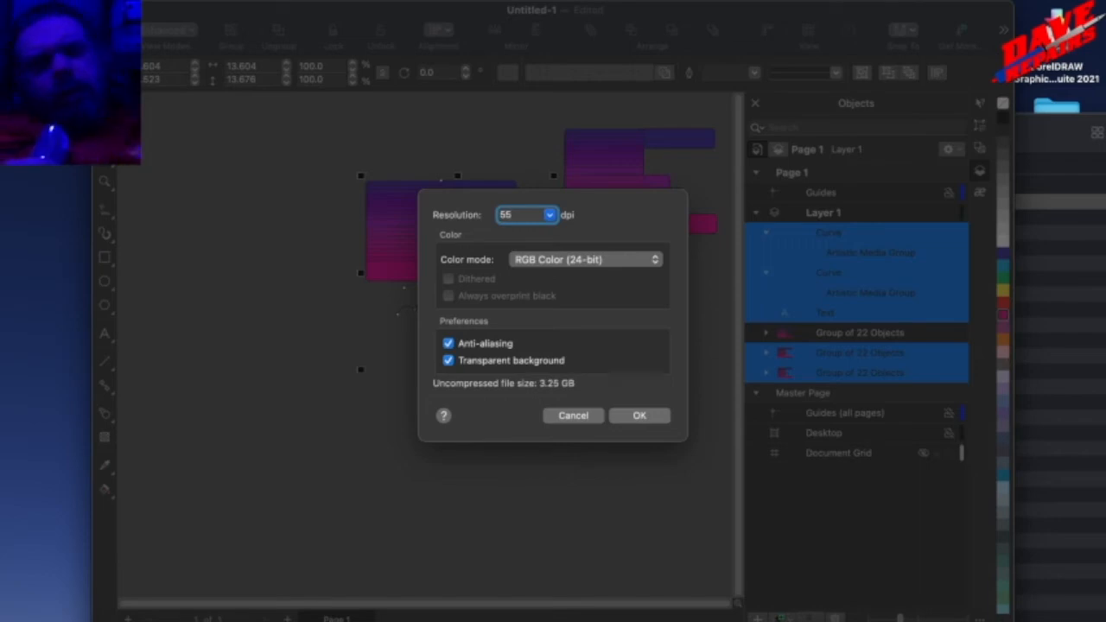
pyautogui.click(628, 417)
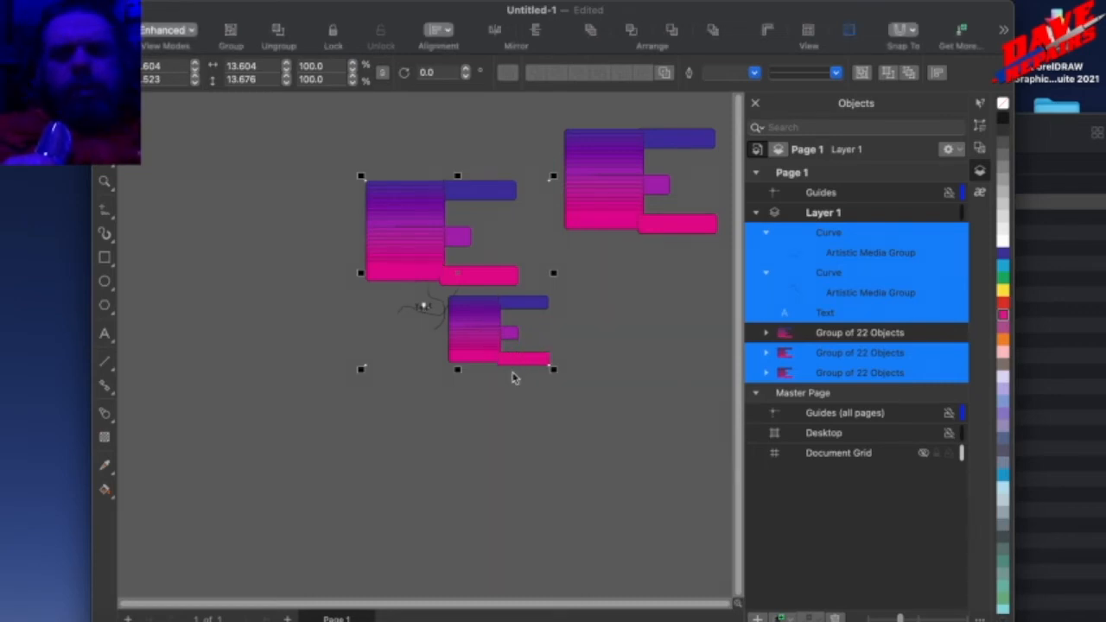
# Move the converted bitmap toward the lower right and examine its text, curves and color gradient up close.
pyautogui.moveTo(501, 343); pyautogui.dragTo(597, 371)
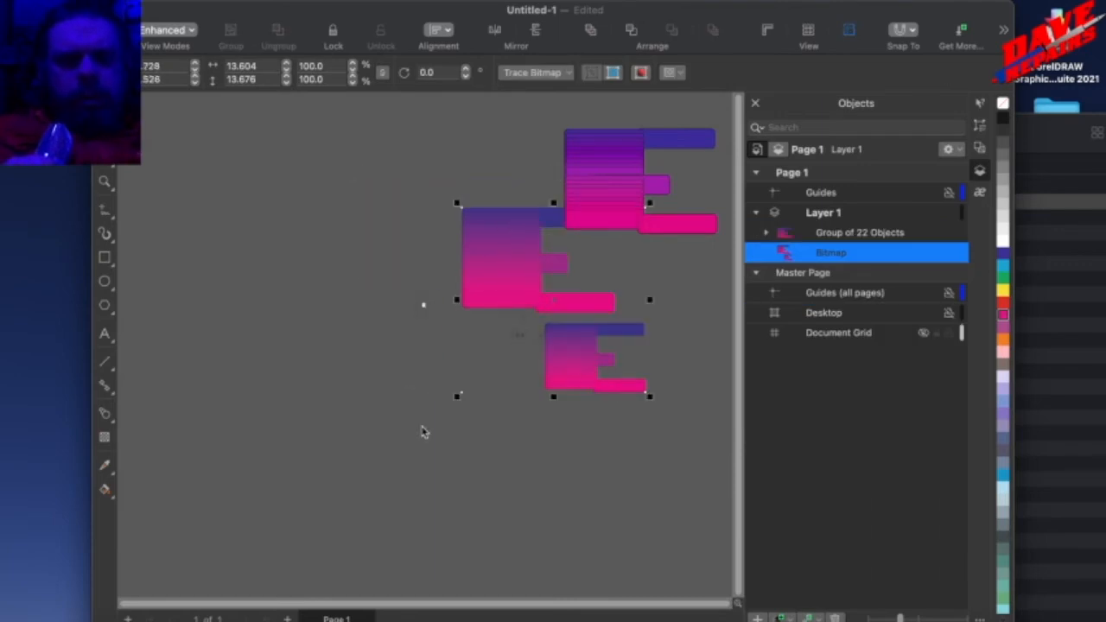
pyautogui.click(491, 365)
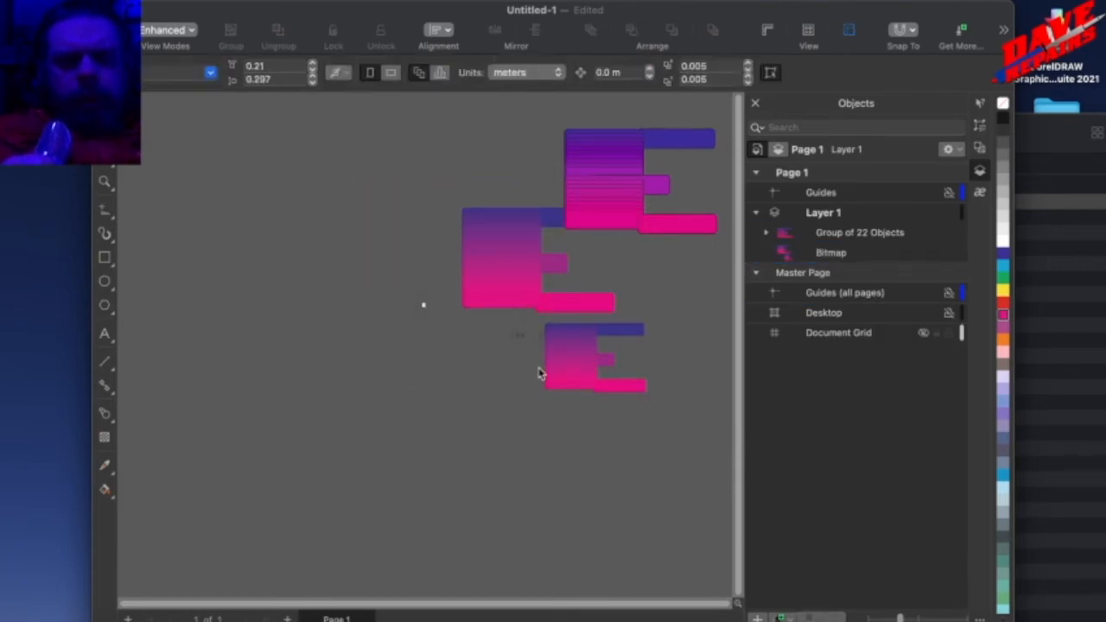
pyautogui.scroll(6, 545, 362)
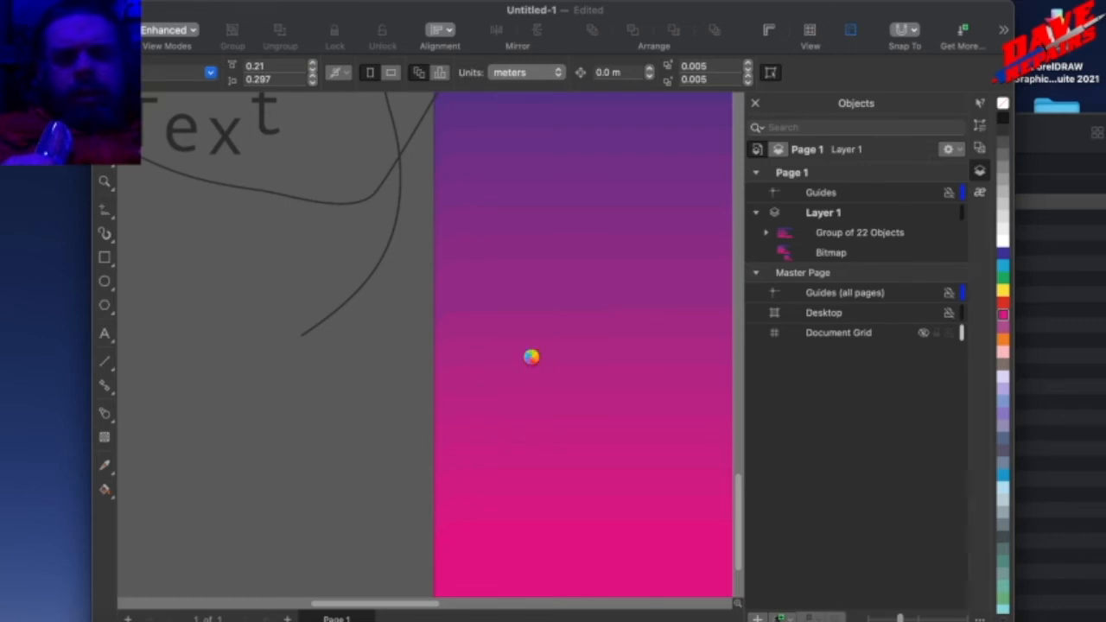
pyautogui.click(511, 292)
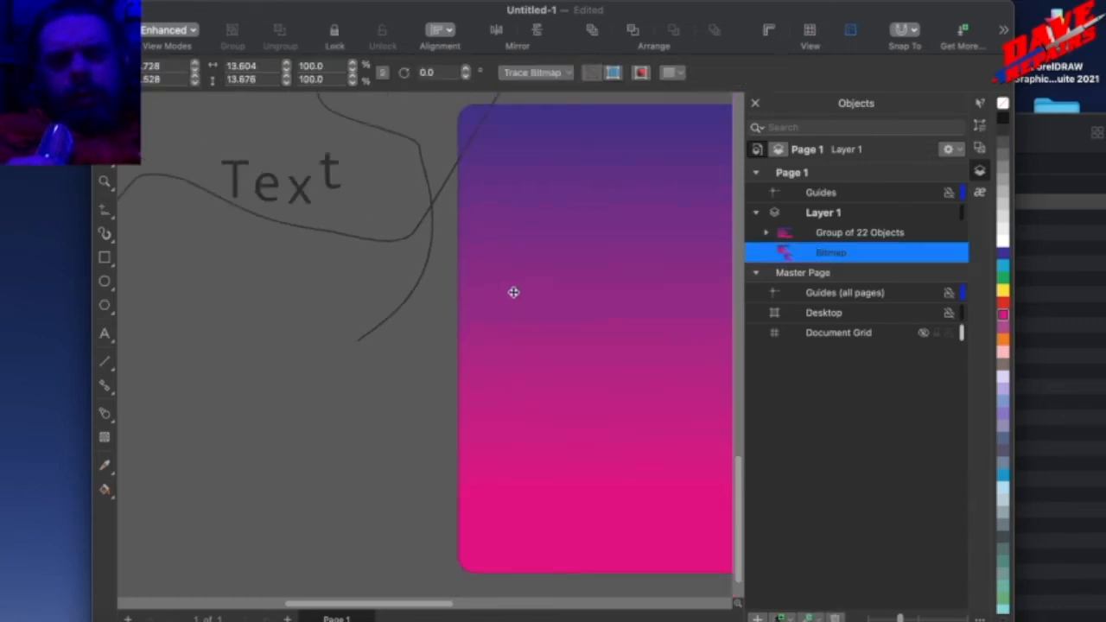
pyautogui.scroll(-2, 511, 304)
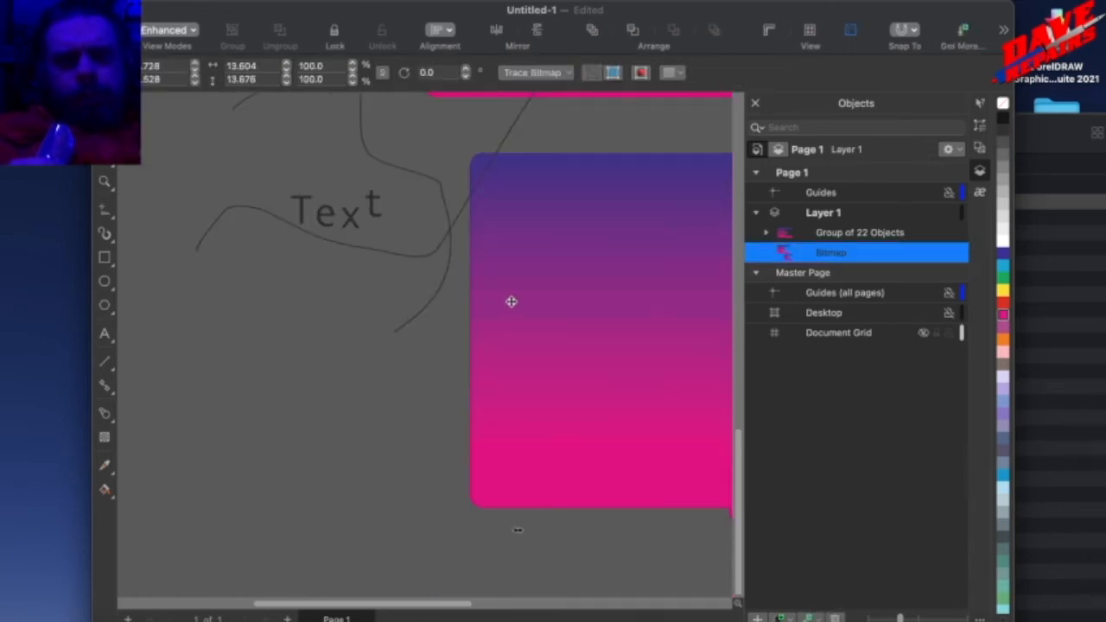
pyautogui.rightClick(487, 315)
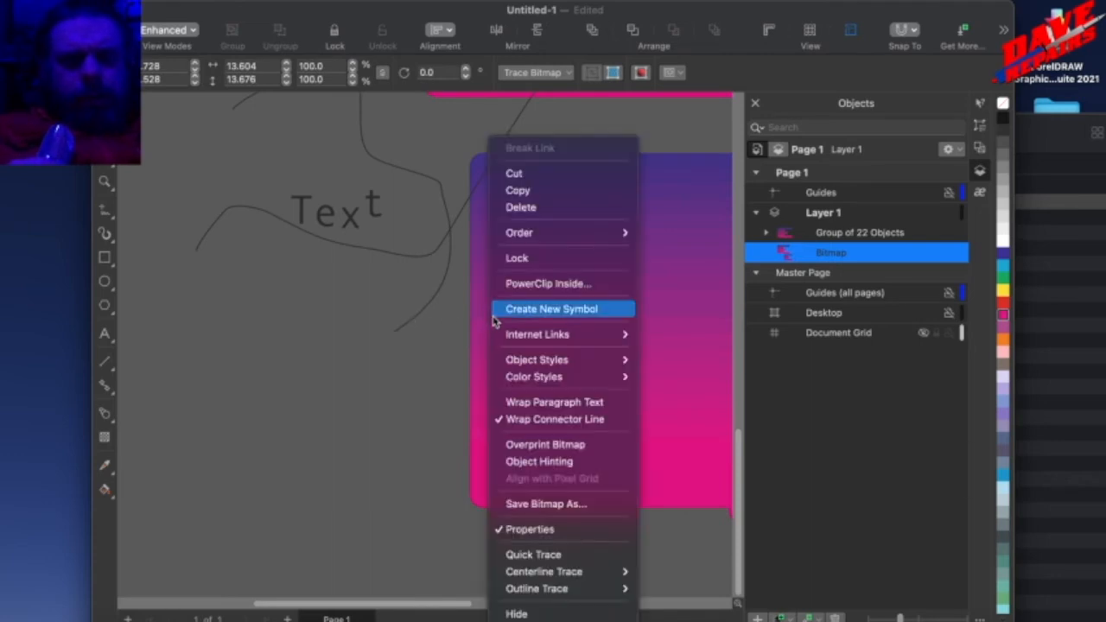
pyautogui.click(467, 250)
pyautogui.scroll(2, 467, 281)
pyautogui.scroll(-5, 465, 284)
pyautogui.scroll(-3, 465, 285)
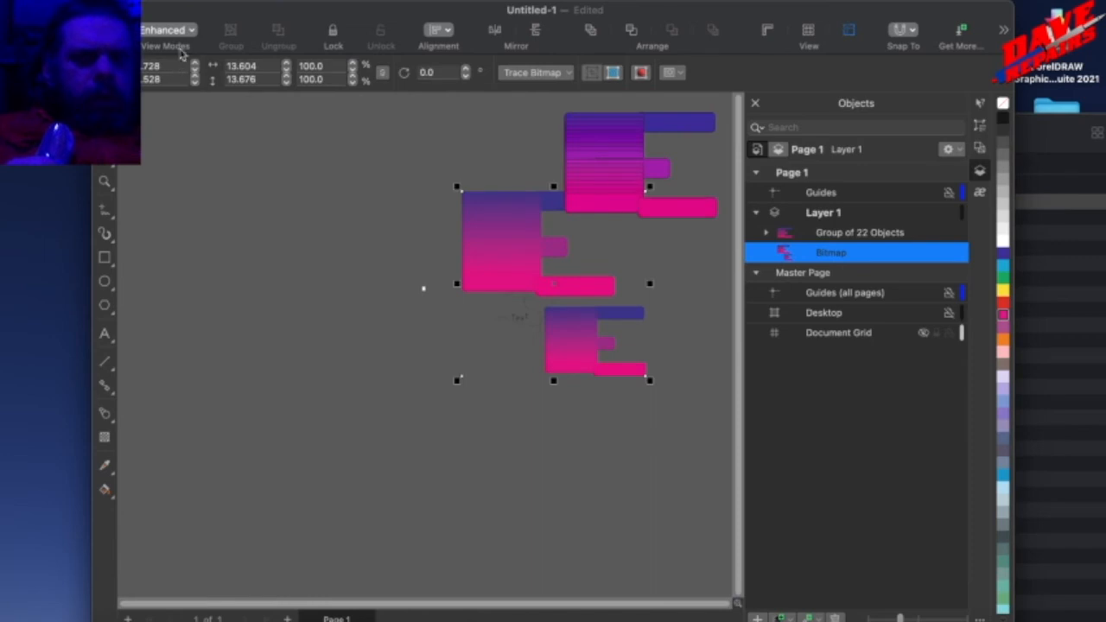
# Undo the bitmap move, the bitmap conversion, the group move and both Artistic Media curves.
pyautogui.click(186, 2)
pyautogui.click(187, 12)
pyautogui.click(186, 2)
pyautogui.click(185, 10)
pyautogui.click(185, 2)
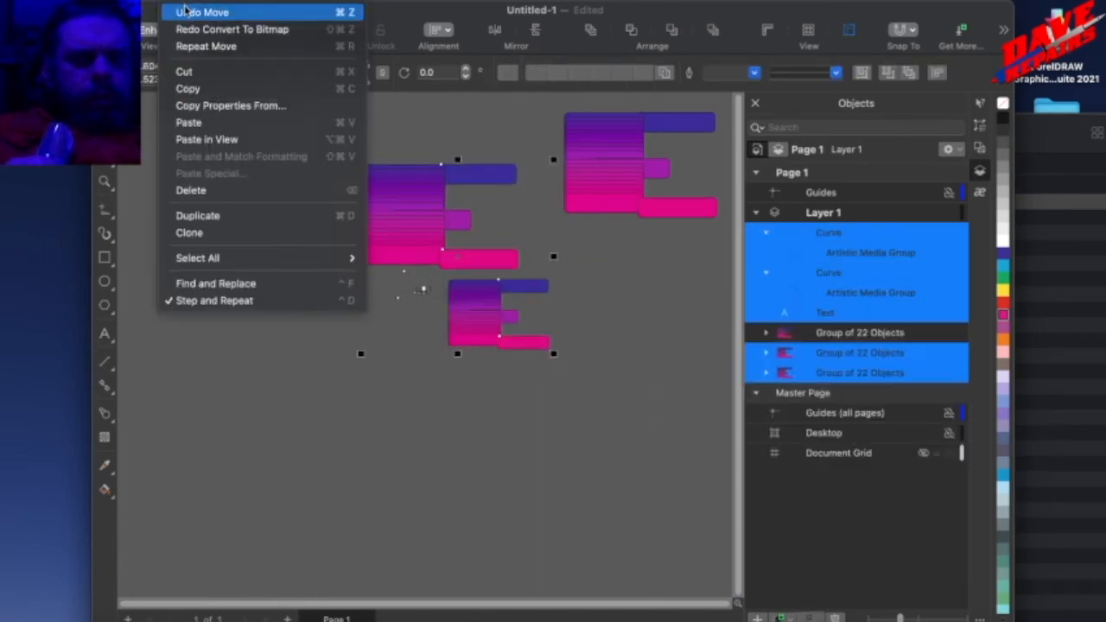
pyautogui.click(187, 12)
pyautogui.click(185, 1)
pyautogui.click(186, 12)
pyautogui.click(186, 4)
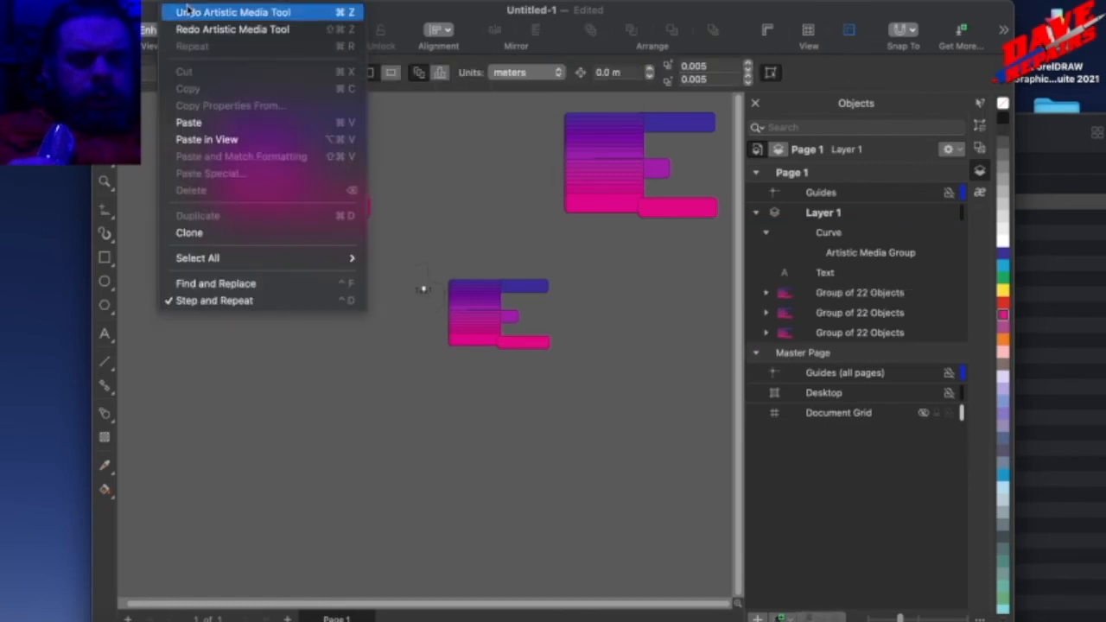
pyautogui.click(187, 12)
pyautogui.click(187, 4)
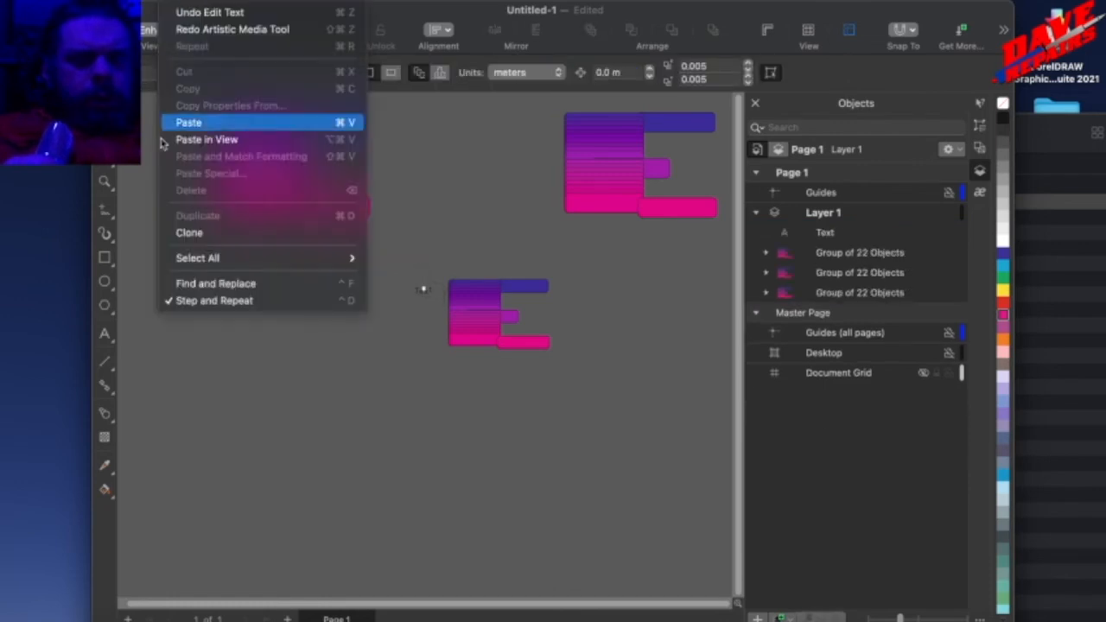
# Draw a wide rectangle about 20.3 × 4.6 m that partly overlaps the small group of shapes.
pyautogui.click(105, 261)
pyautogui.moveTo(231, 308); pyautogui.dragTo(509, 373)
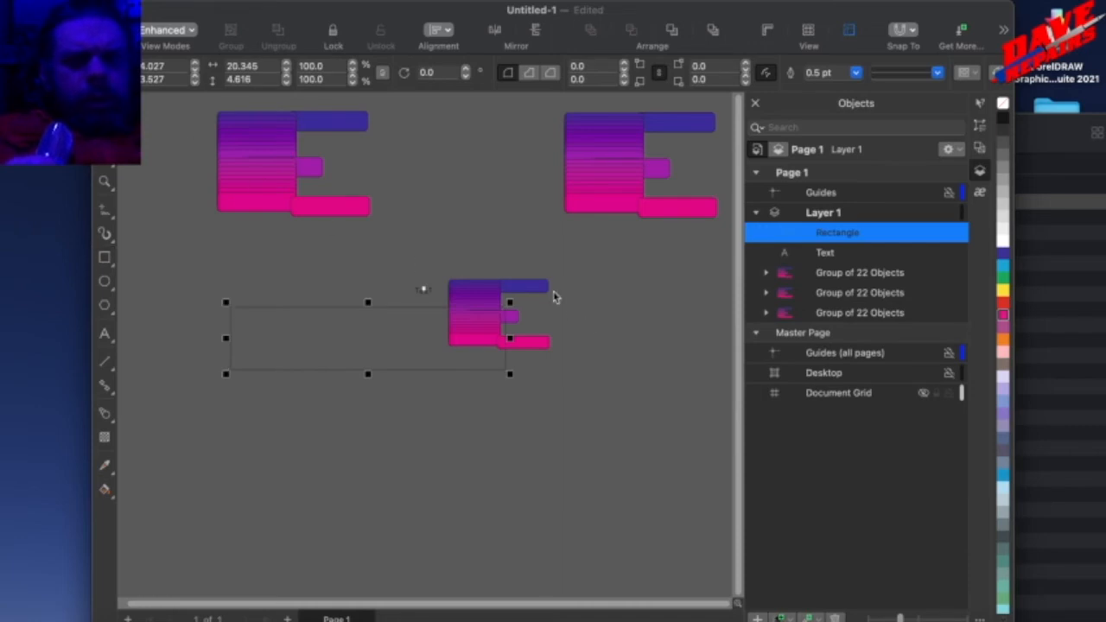
# Duplicate the small group of shapes repeatedly to build an overlapping cluster over and below the wide rectangle.
pyautogui.click(542, 288)
pyautogui.moveTo(541, 288); pyautogui.dragTo(423, 314)
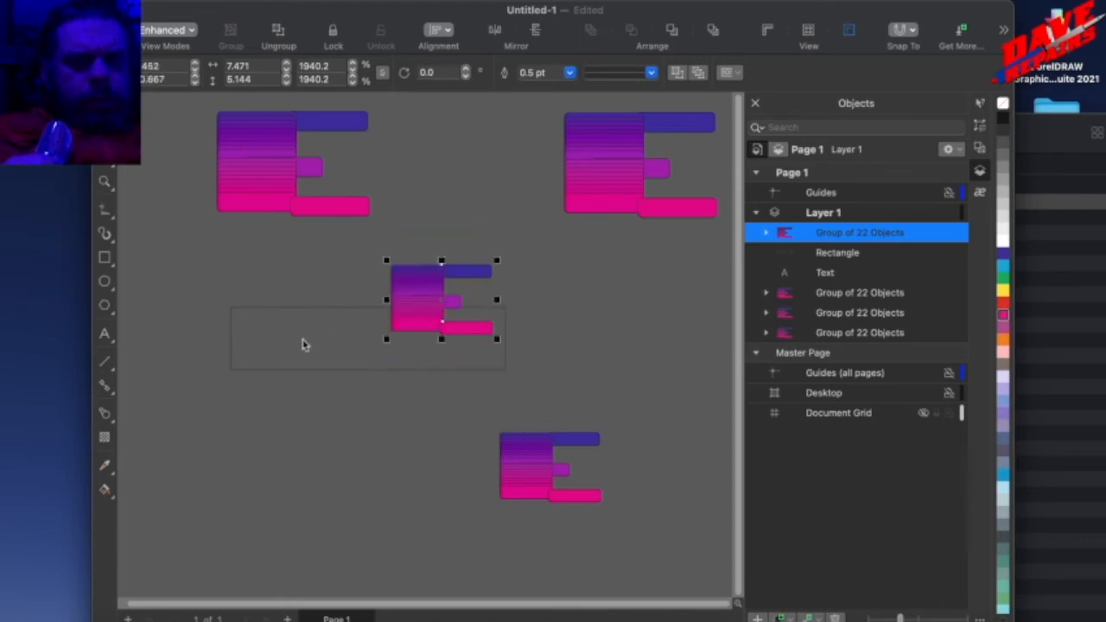
pyautogui.doubleClick(328, 343)
pyautogui.moveTo(418, 317); pyautogui.dragTo(528, 358)
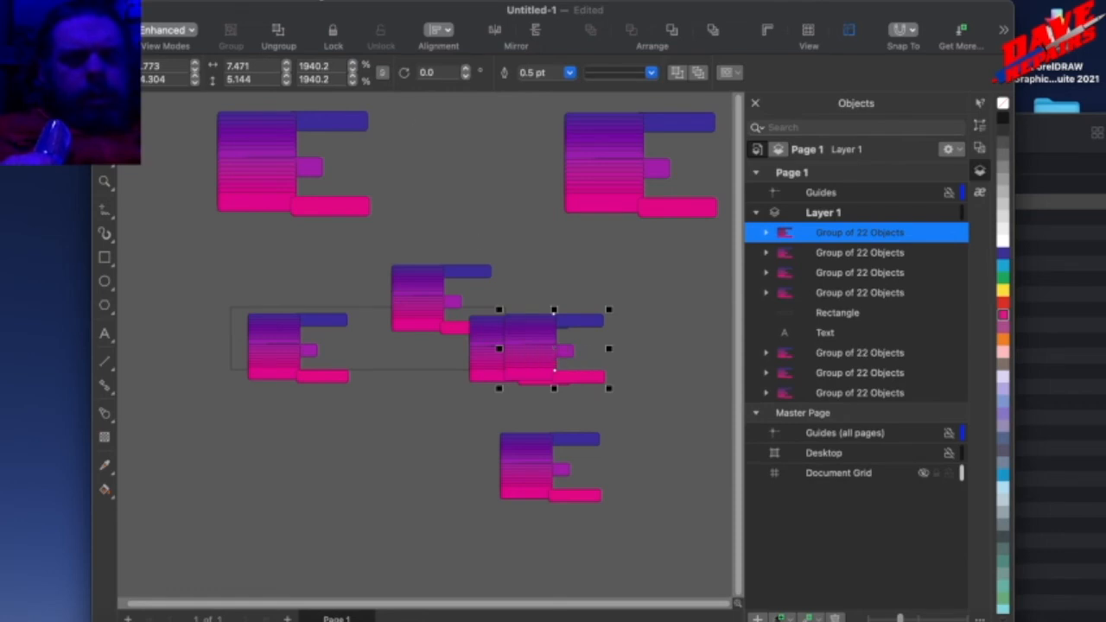
pyautogui.click(259, 1)
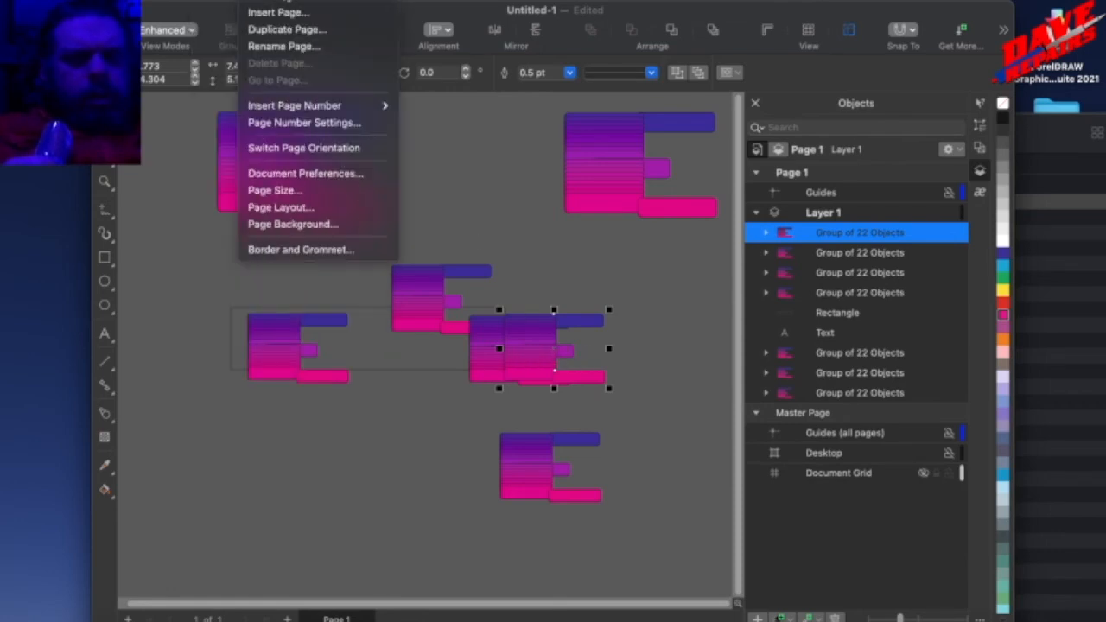
pyautogui.press('Escape')
pyautogui.moveTo(521, 351); pyautogui.dragTo(386, 466)
pyautogui.moveTo(385, 466); pyautogui.dragTo(413, 465)
pyautogui.rightClick(412, 465)
pyautogui.click(315, 462)
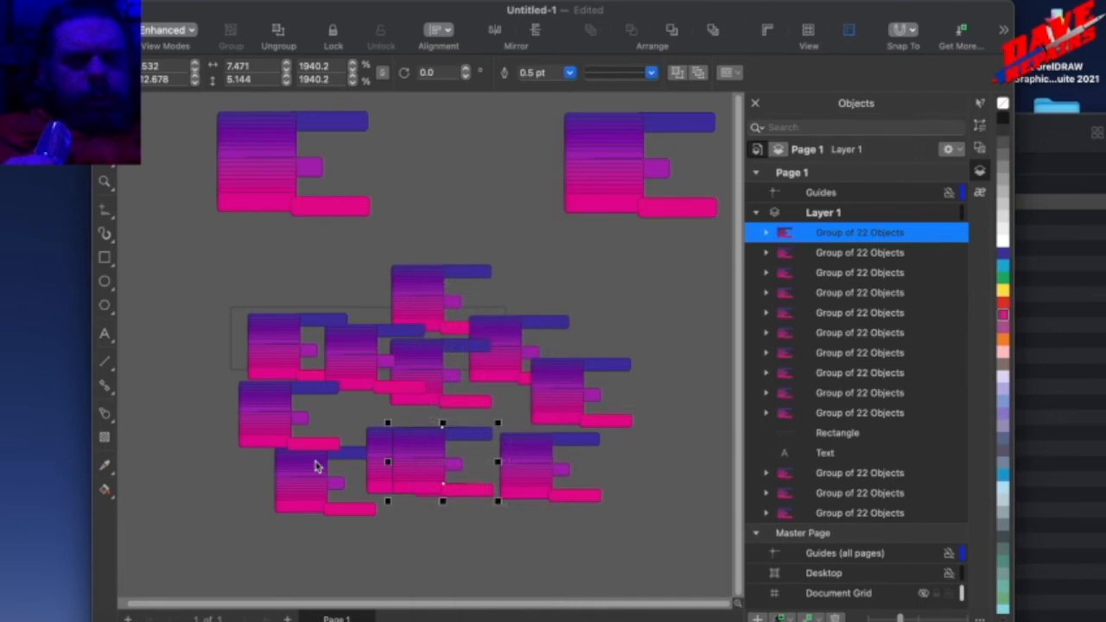
pyautogui.click(315, 462)
# Shift the whole cluster slightly up and to the right, and move the left large group toward the other large group.
pyautogui.moveTo(208, 232); pyautogui.dragTo(671, 544)
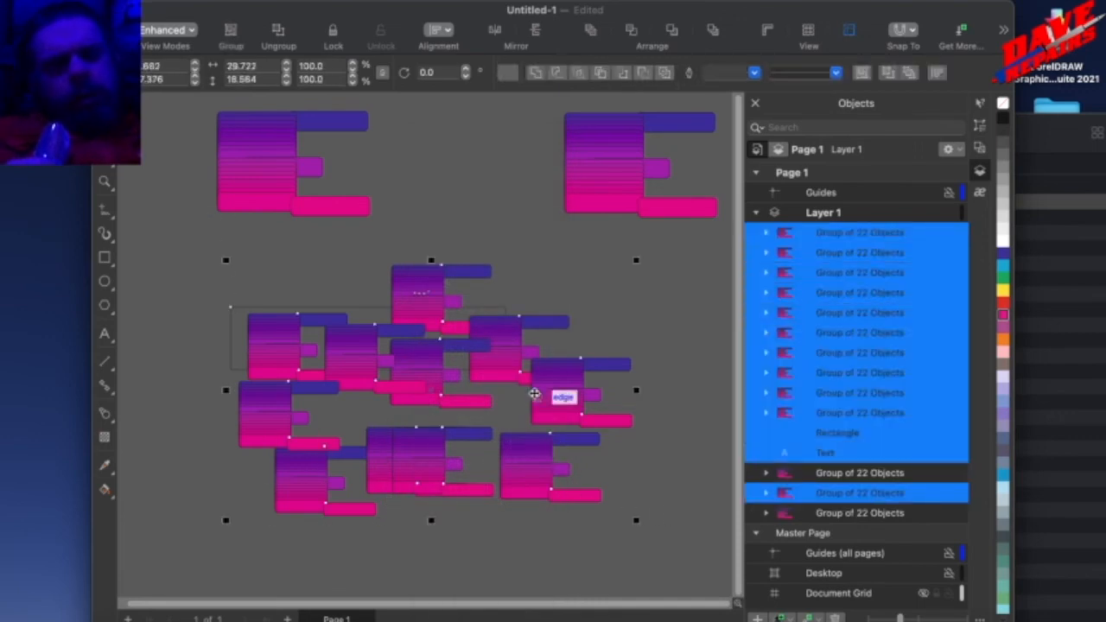
pyautogui.moveTo(552, 393); pyautogui.dragTo(519, 283)
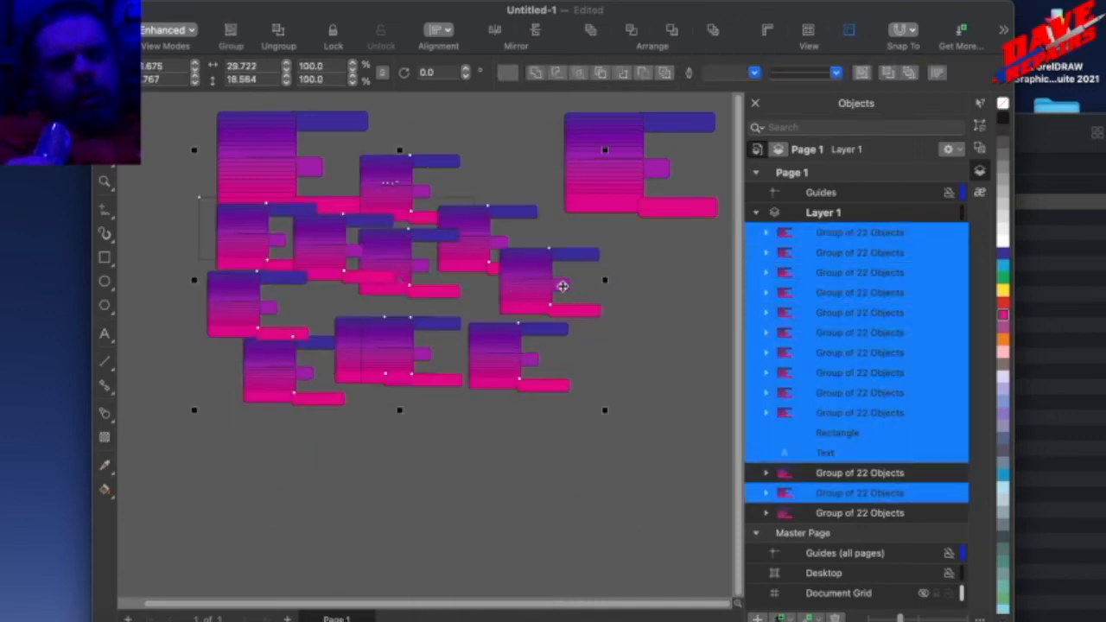
pyautogui.moveTo(443, 209); pyautogui.dragTo(493, 295)
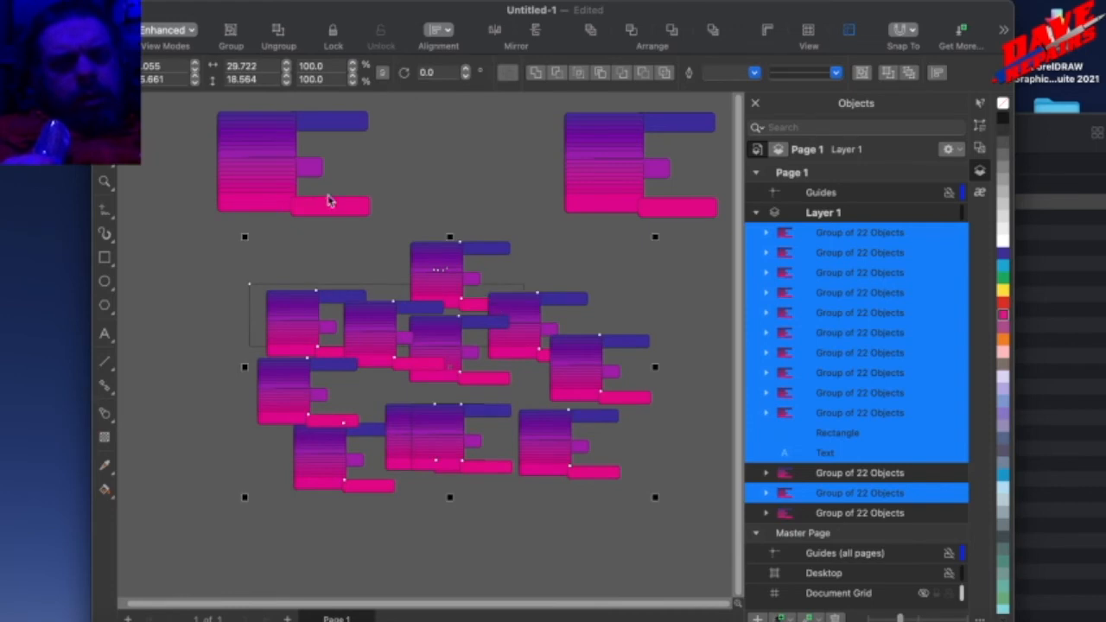
pyautogui.click(345, 254)
pyautogui.moveTo(251, 185); pyautogui.dragTo(397, 207)
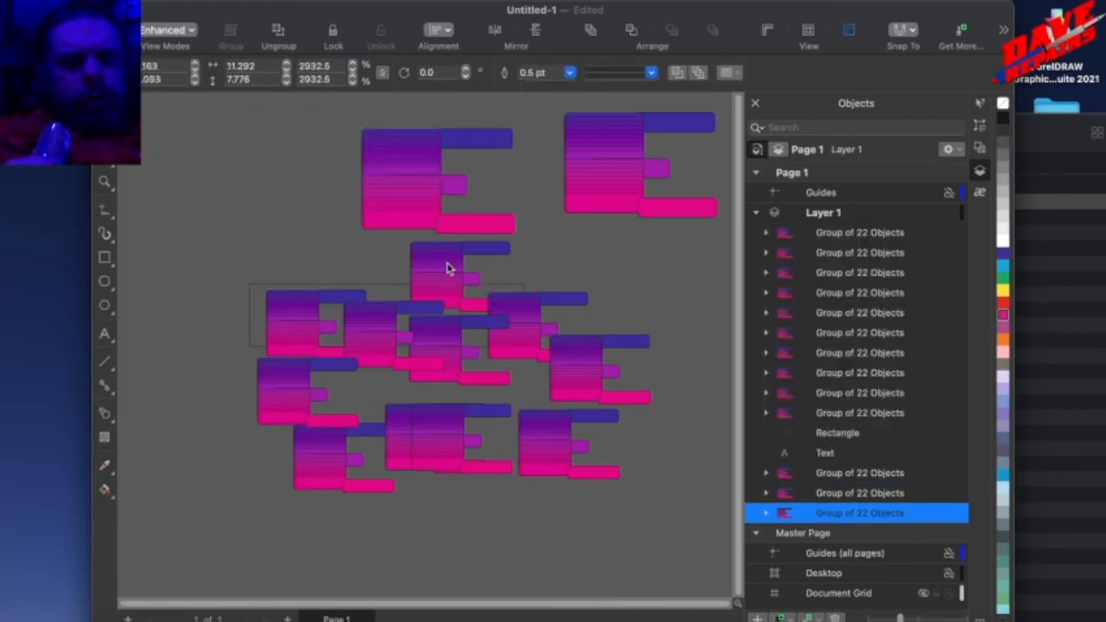
# Move only the empty wide rectangle up and to the left, away from most of the cluster.
pyautogui.rightClick(446, 267)
pyautogui.click(242, 235)
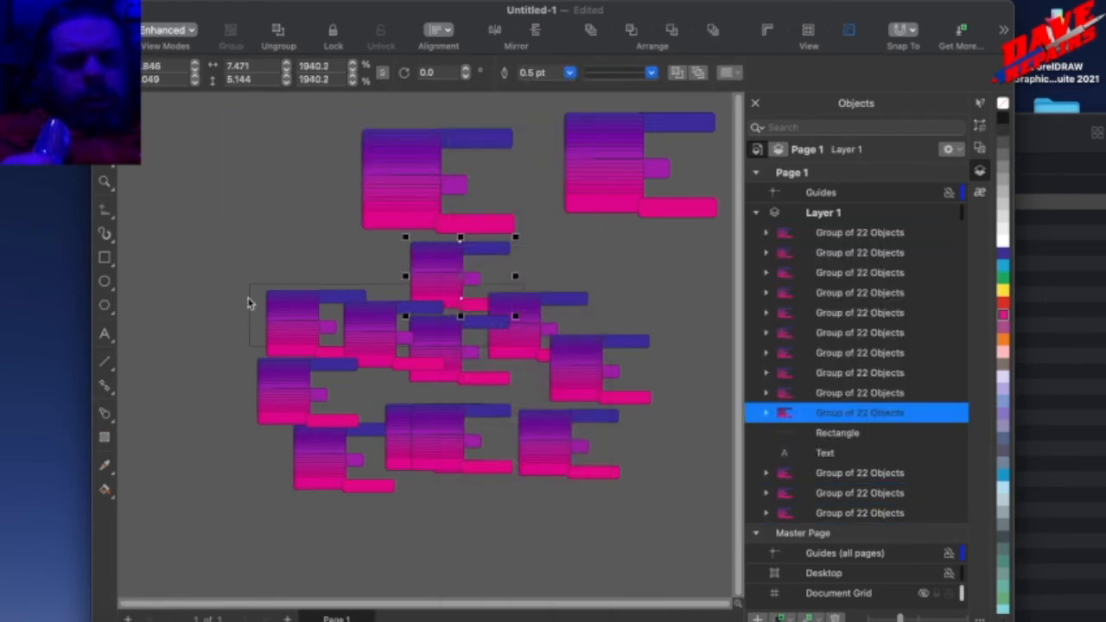
pyautogui.click(250, 305)
pyautogui.moveTo(220, 222); pyautogui.dragTo(609, 516)
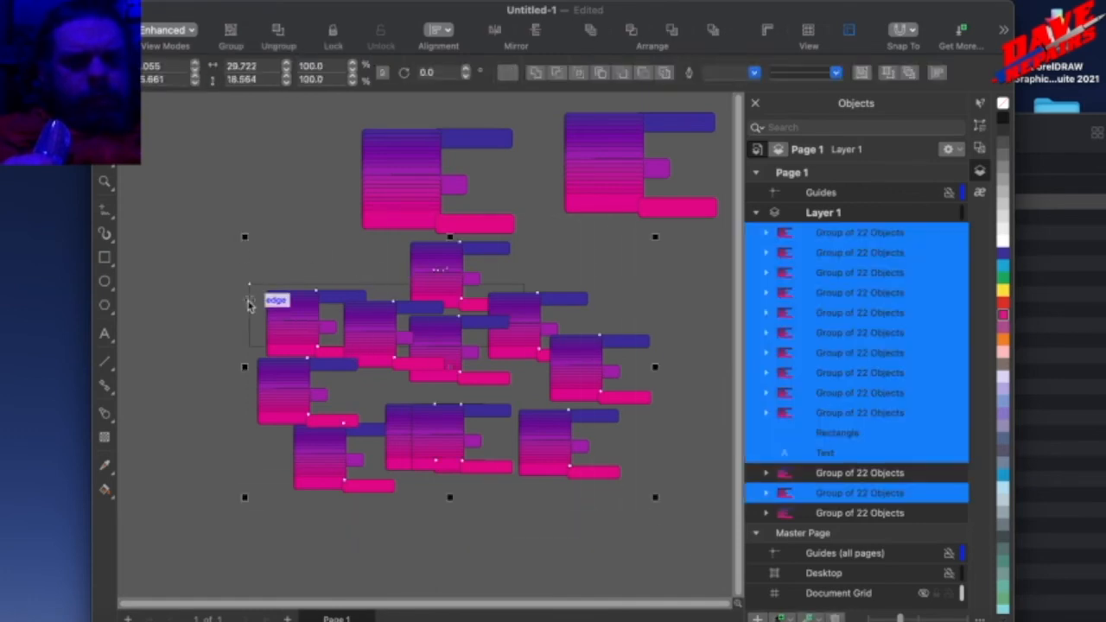
pyautogui.click(248, 316)
pyautogui.click(189, 239)
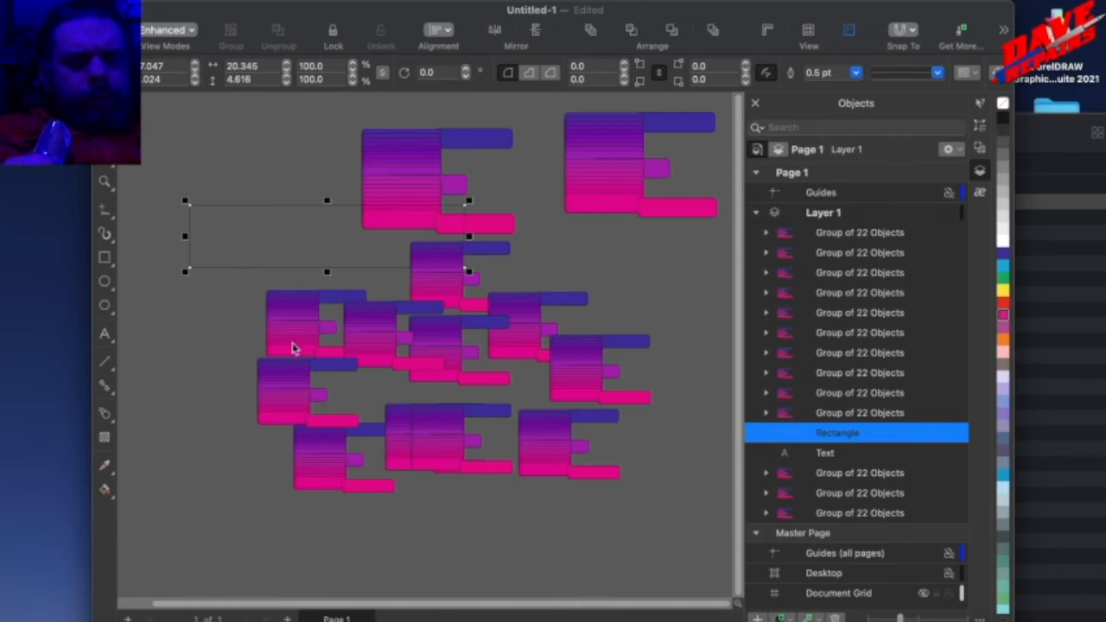
# Duplicate the small groups and then whole sets of them across the canvas to build a dense overlapping pile.
pyautogui.moveTo(673, 523); pyautogui.dragTo(667, 528)
pyautogui.moveTo(267, 327); pyautogui.dragTo(261, 313)
pyautogui.rightClick(260, 313)
pyautogui.click(195, 325)
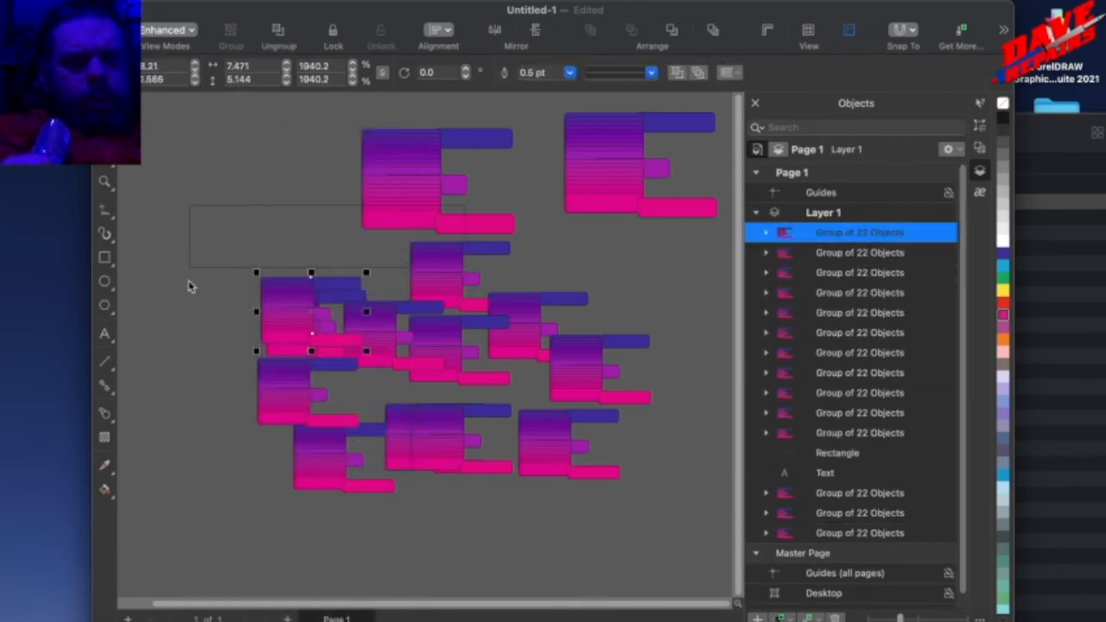
pyautogui.moveTo(667, 537); pyautogui.dragTo(666, 536)
pyautogui.moveTo(269, 336); pyautogui.dragTo(240, 244)
pyautogui.rightClick(240, 244)
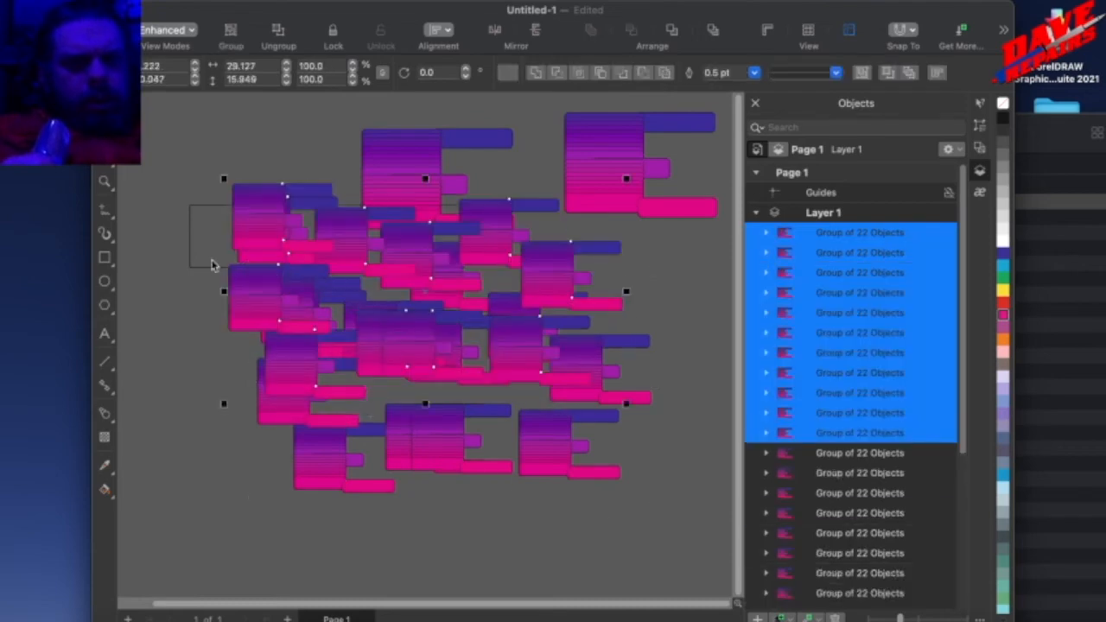
pyautogui.moveTo(263, 301); pyautogui.dragTo(440, 385)
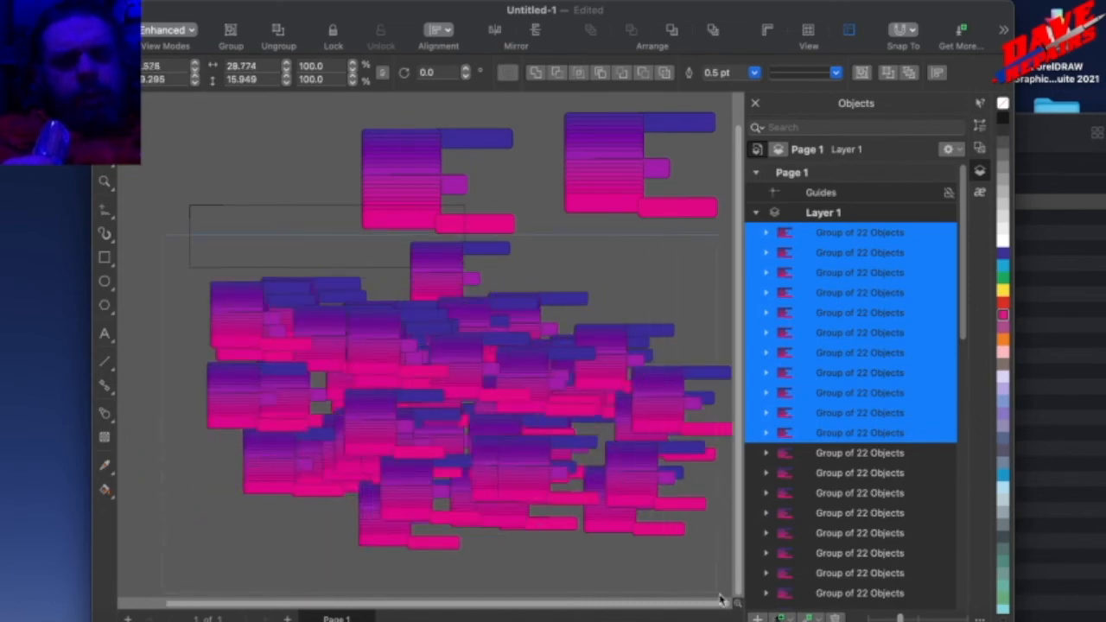
# Select the whole pile of small groups, move it down clear of the empty rectangle, and group it.
pyautogui.keyDown('shift'); pyautogui.click(760, 593); pyautogui.keyUp('shift')
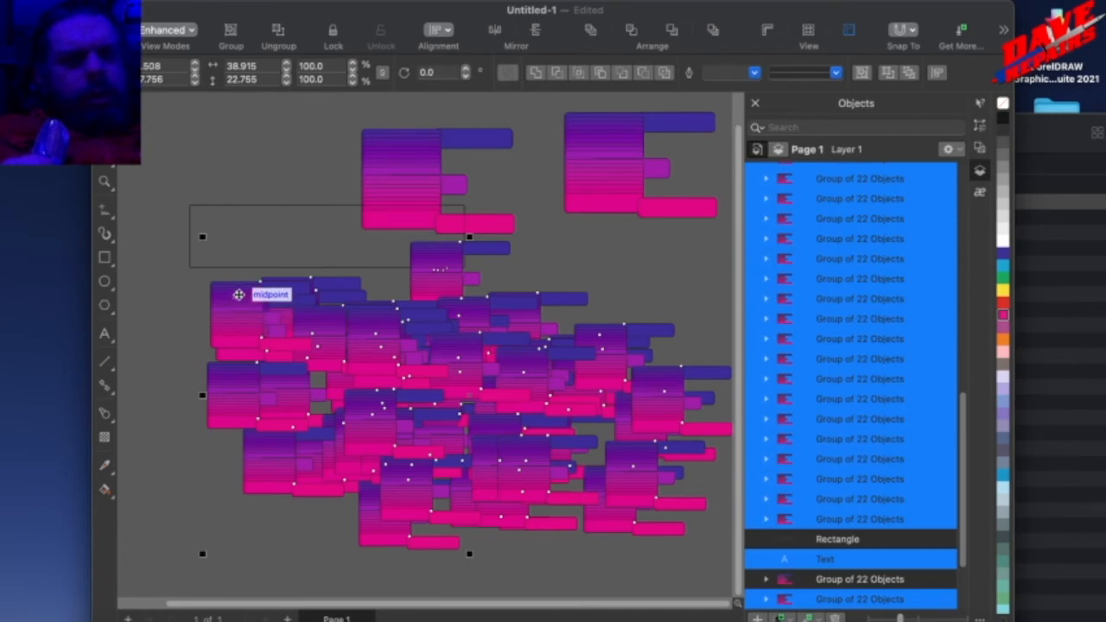
pyautogui.moveTo(236, 287); pyautogui.dragTo(264, 364)
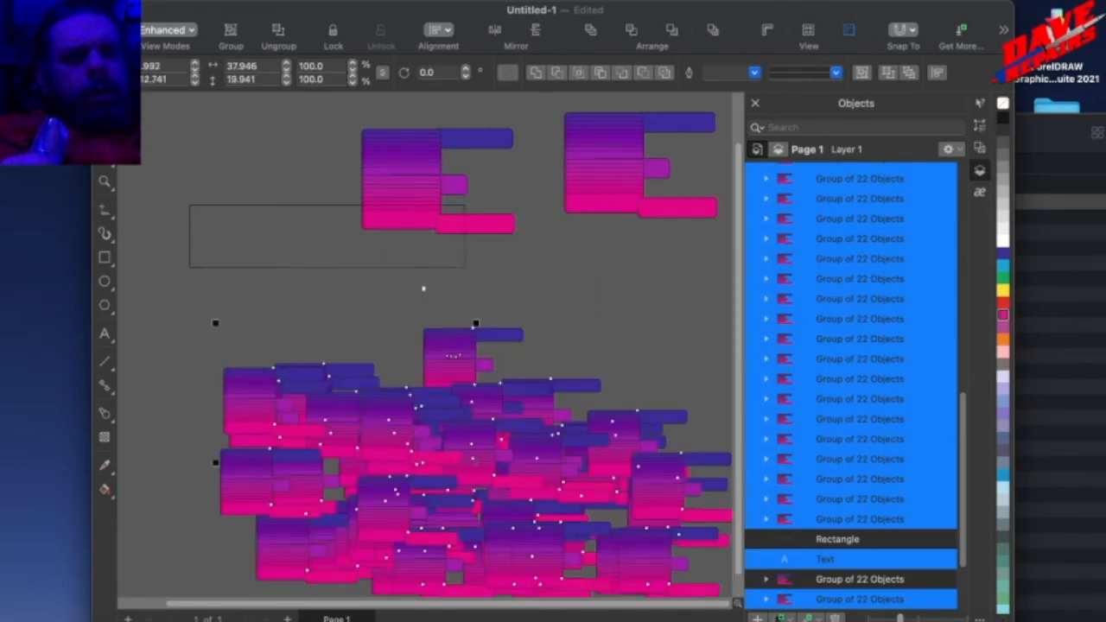
pyautogui.rightClick(269, 367)
pyautogui.moveTo(382, 249)
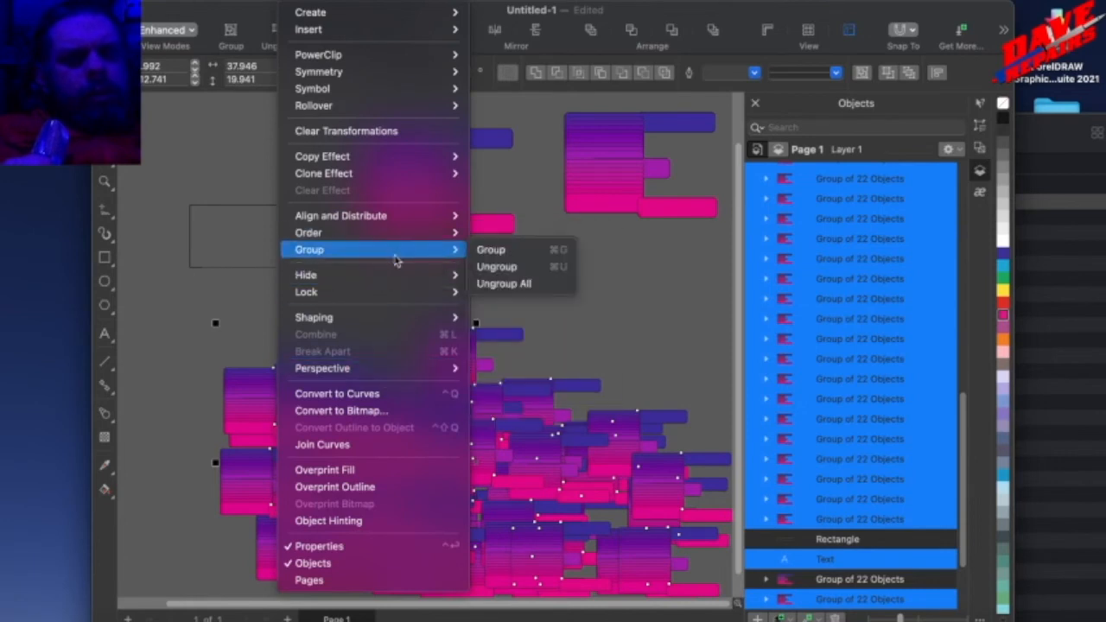
pyautogui.click(490, 250)
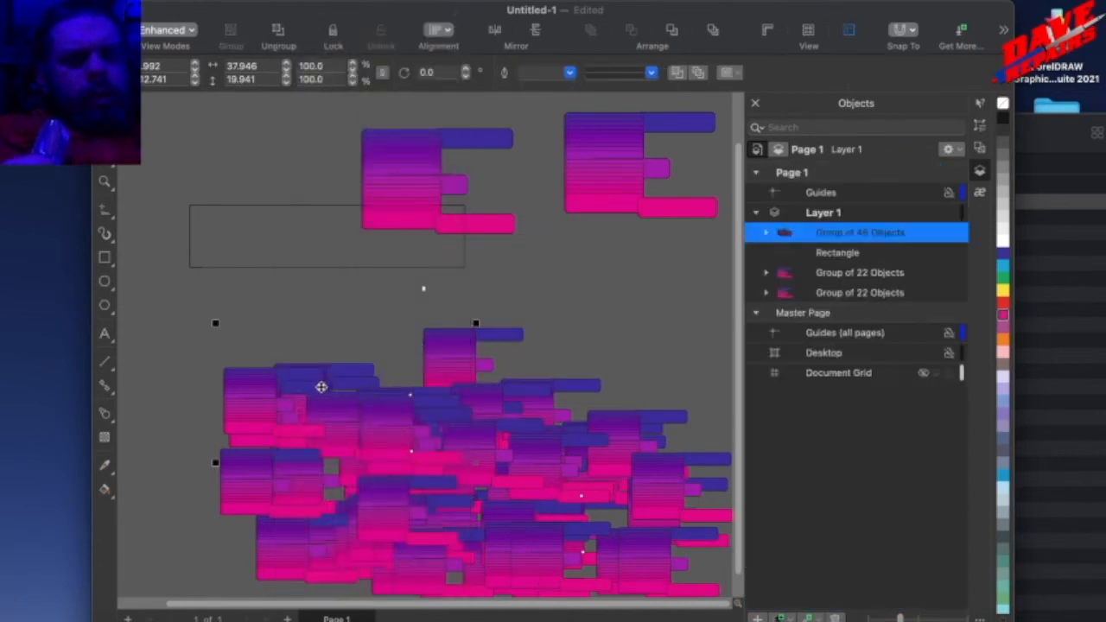
# PowerClip the grouped pile inside the empty wide rectangle.
pyautogui.rightClick(322, 391)
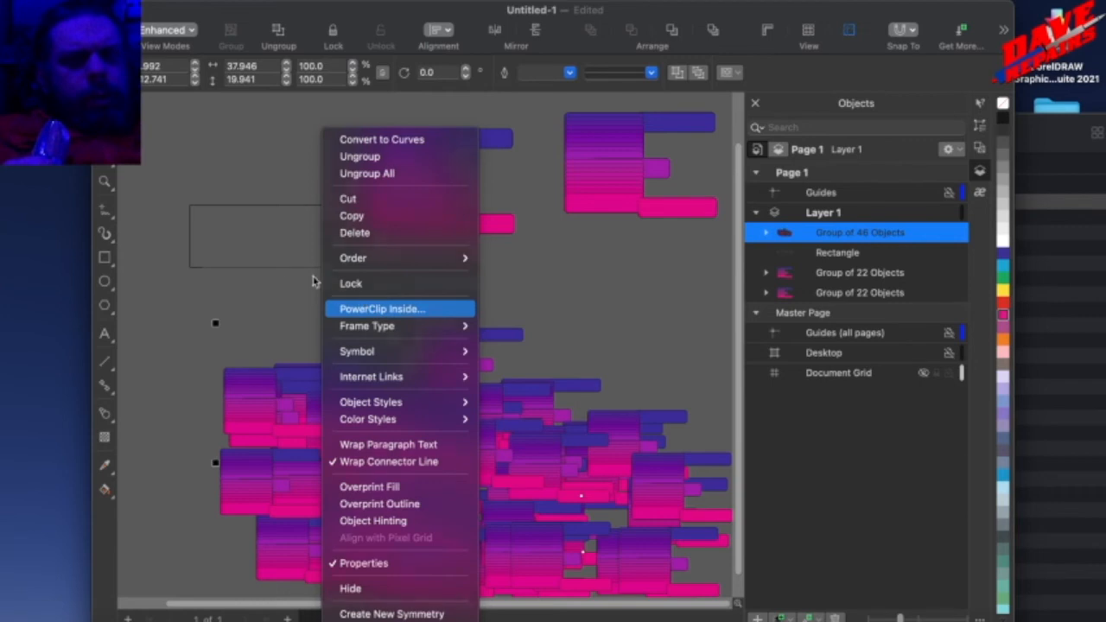
pyautogui.click(339, 305)
pyautogui.click(272, 268)
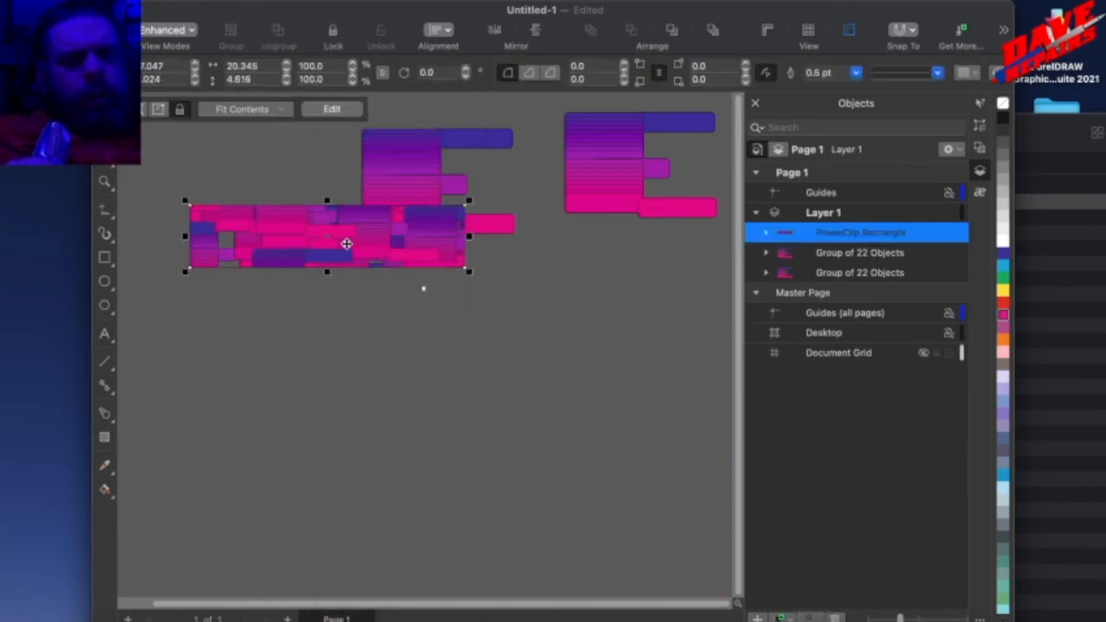
# Move the PowerClip rectangle down and to the right, and draw an ellipse about 12.9 × 7.2 m above it.
pyautogui.moveTo(377, 244); pyautogui.dragTo(530, 453)
pyautogui.click(105, 282)
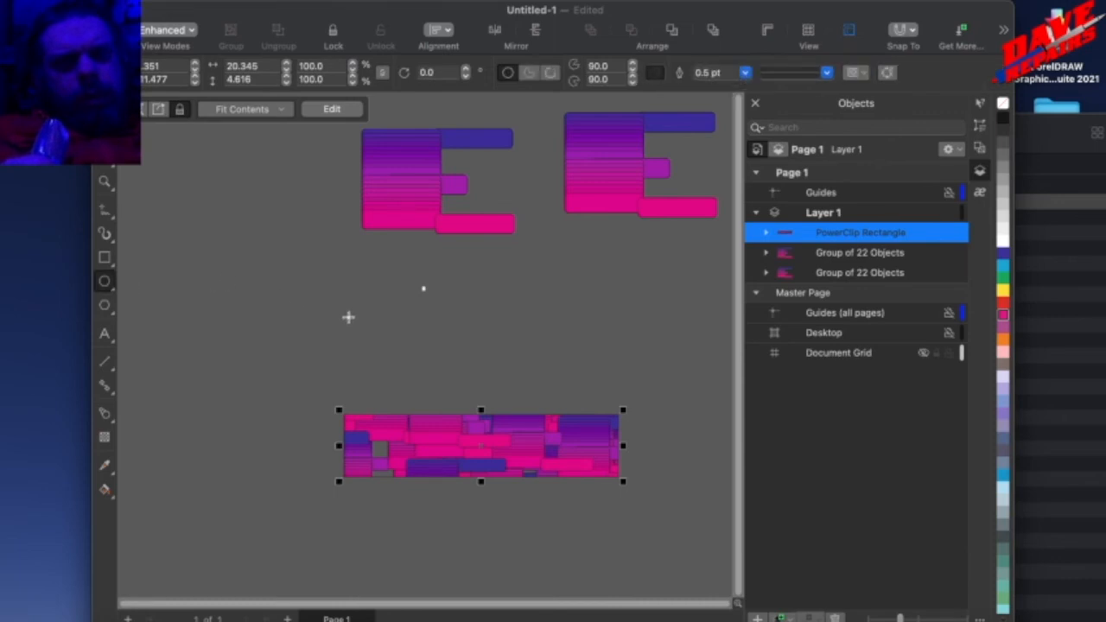
pyautogui.moveTo(344, 312); pyautogui.dragTo(526, 419)
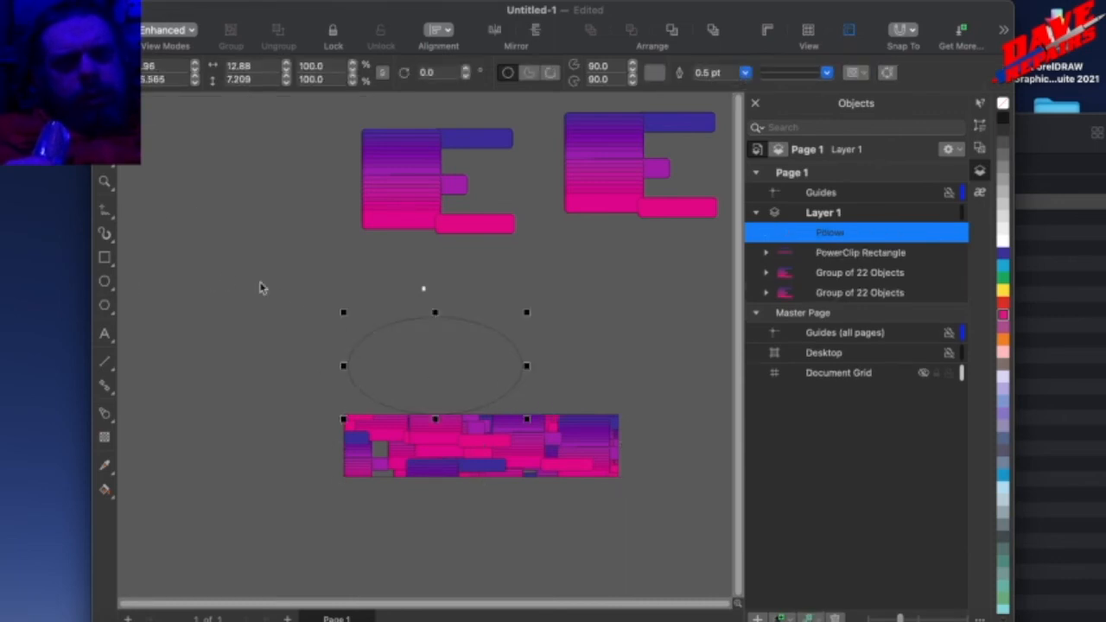
# Place a copy of the PowerClip rectangle over the ellipse's lower half, move the other one lower, and PowerClip the copy inside the ellipse.
pyautogui.moveTo(415, 444); pyautogui.dragTo(409, 393)
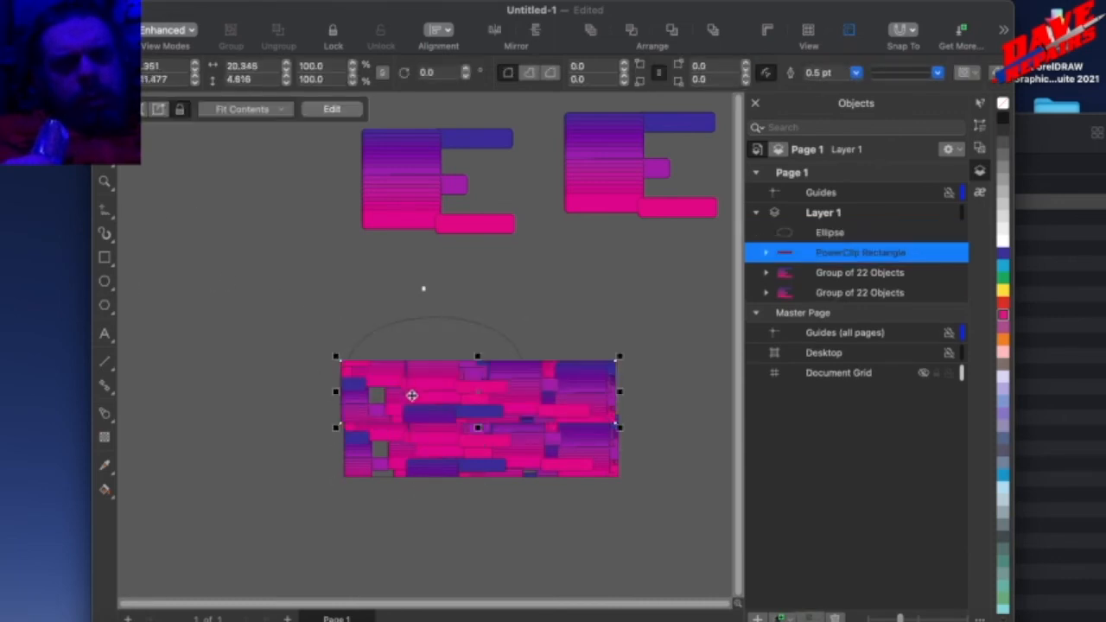
pyautogui.moveTo(380, 447); pyautogui.dragTo(340, 510)
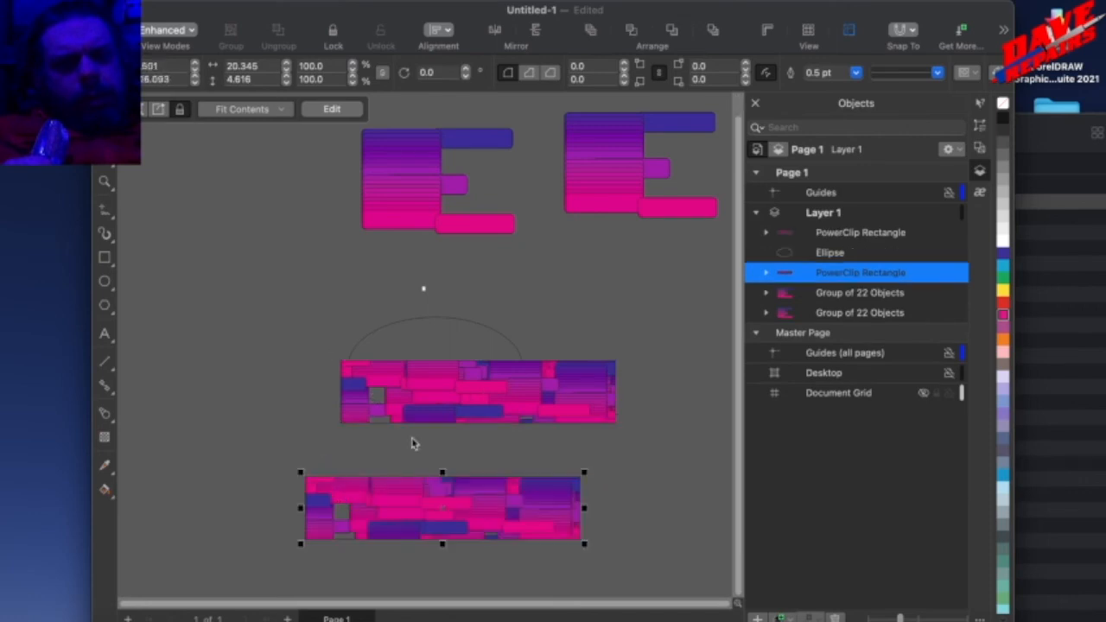
pyautogui.click(386, 422)
pyautogui.rightClick(375, 421)
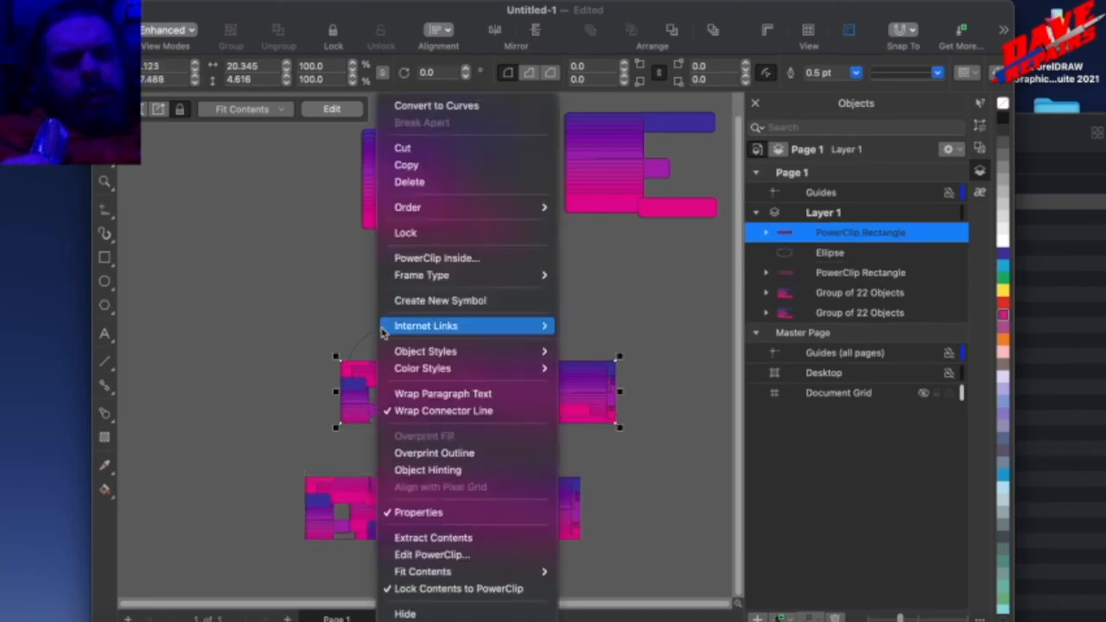
pyautogui.click(417, 258)
pyautogui.click(377, 342)
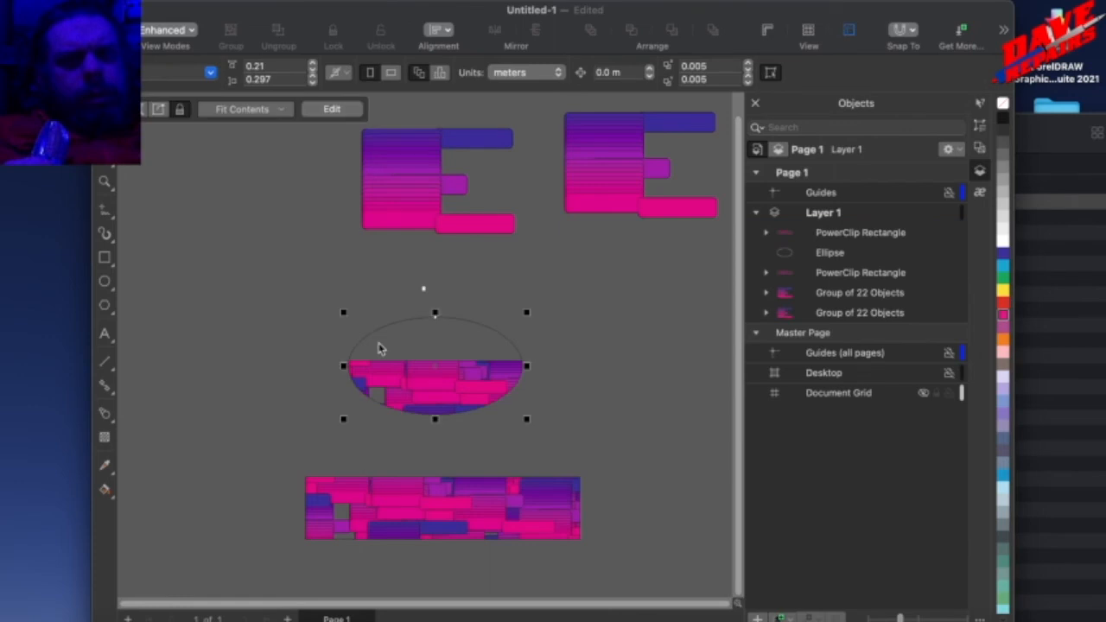
# Draw a rectangle about 9.3 × 10.2 m beside the clipped ellipse and move the remaining PowerClip rectangle across its middle.
pyautogui.click(327, 517)
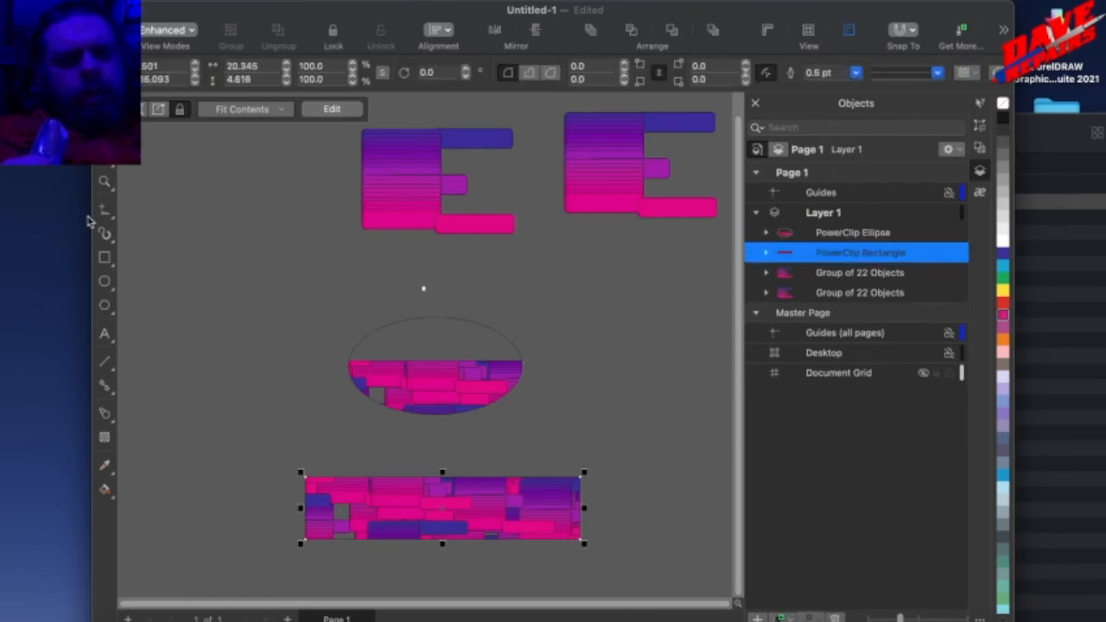
pyautogui.click(104, 257)
pyautogui.moveTo(216, 317)
pyautogui.mouseDown()
pyautogui.moveTo(323, 392)
pyautogui.moveTo(346, 458)
pyautogui.mouseUp()
pyautogui.moveTo(354, 520); pyautogui.dragTo(295, 495)
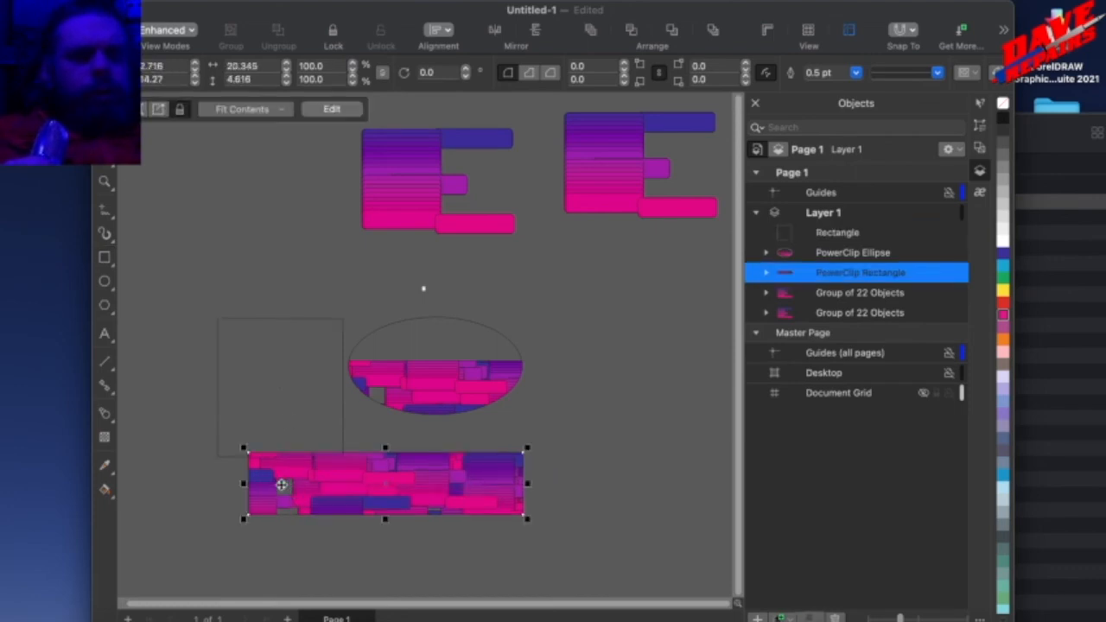
pyautogui.moveTo(282, 485); pyautogui.dragTo(249, 394)
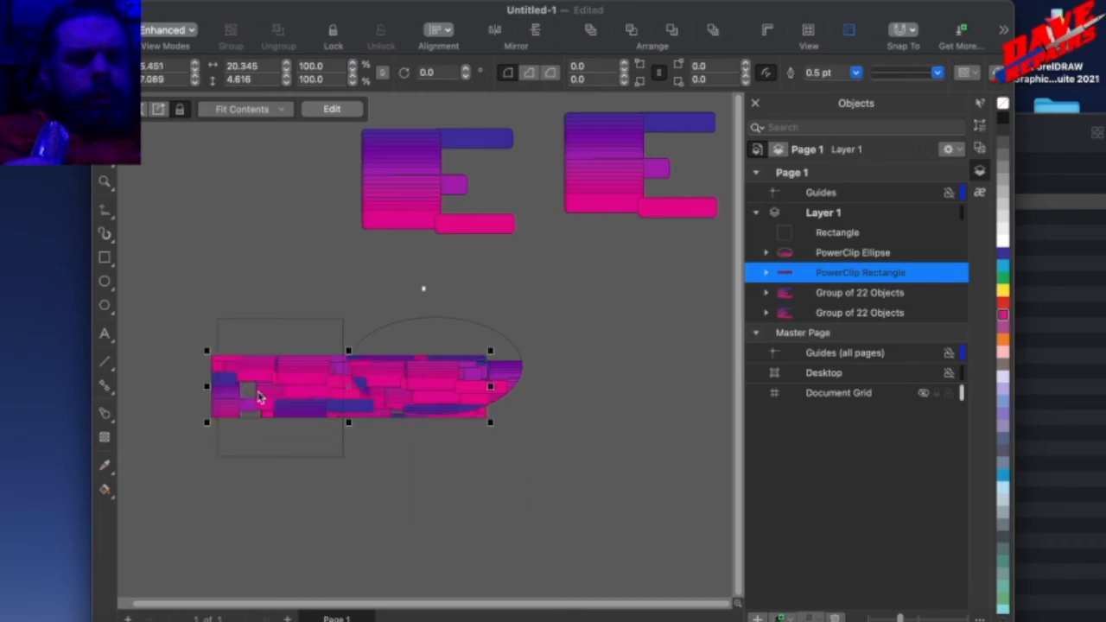
# PowerClip the wide filled rectangle inside the new, nearly square rectangle.
pyautogui.rightClick(354, 395)
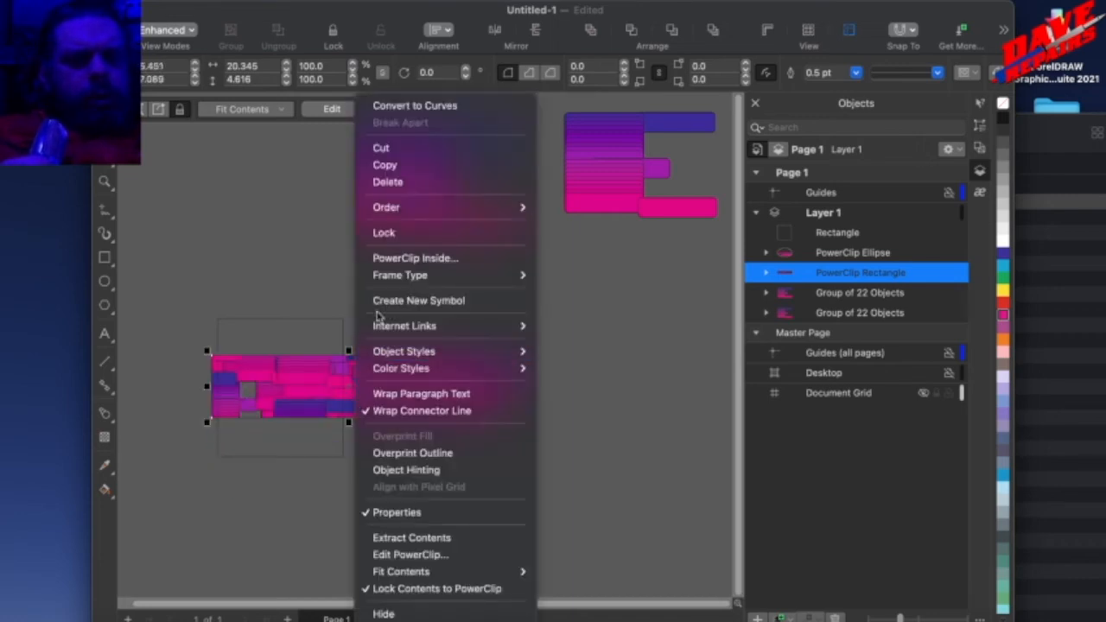
pyautogui.click(407, 257)
pyautogui.click(311, 425)
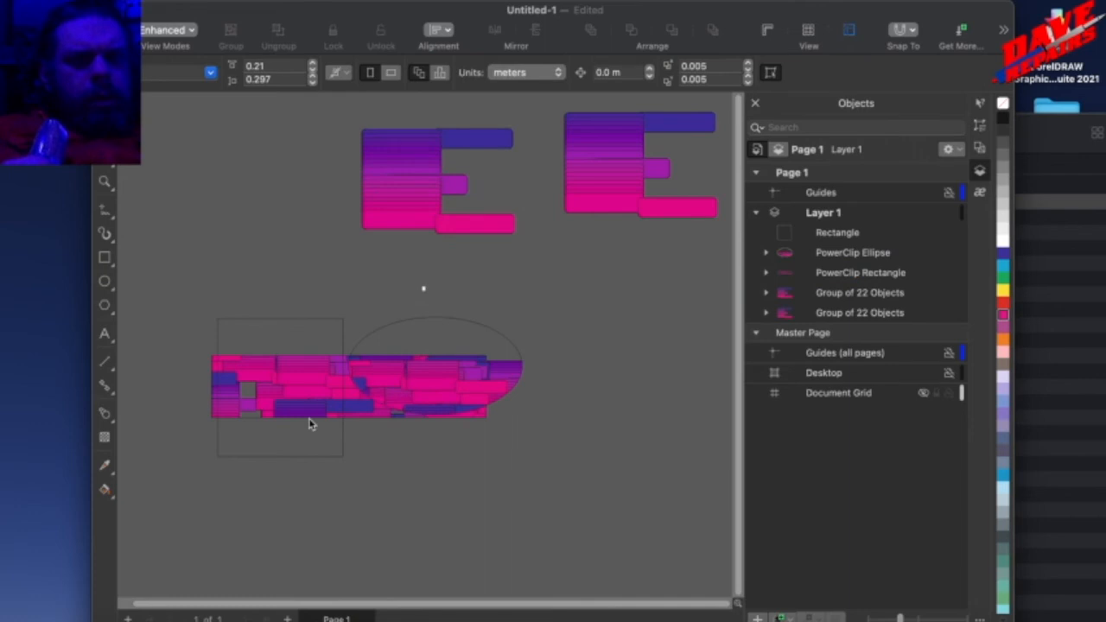
pyautogui.click(597, 252)
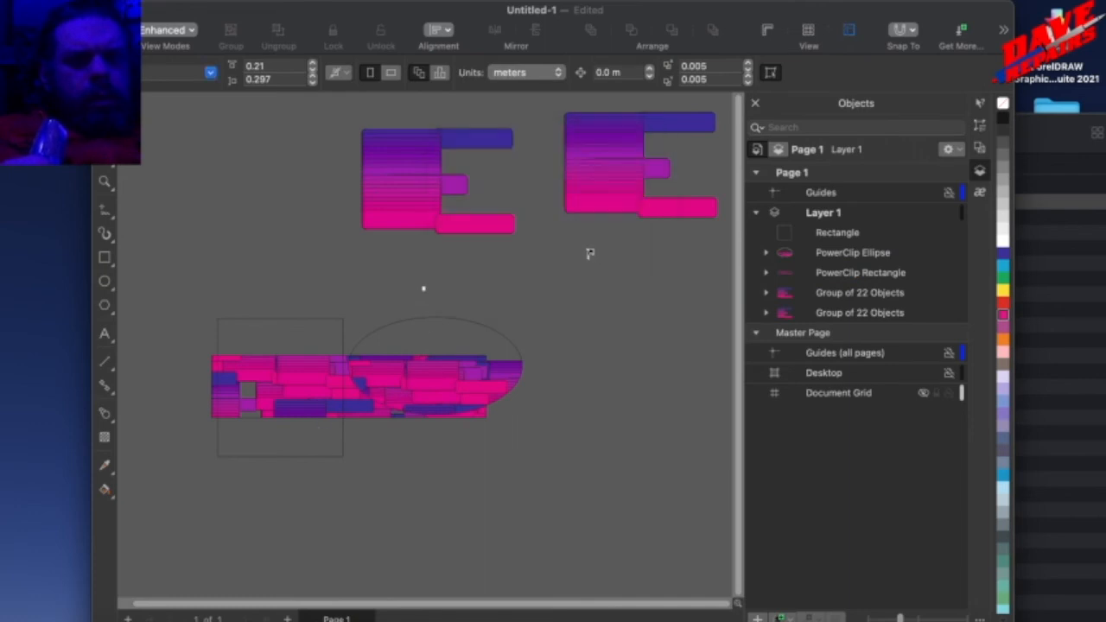
pyautogui.click(317, 348)
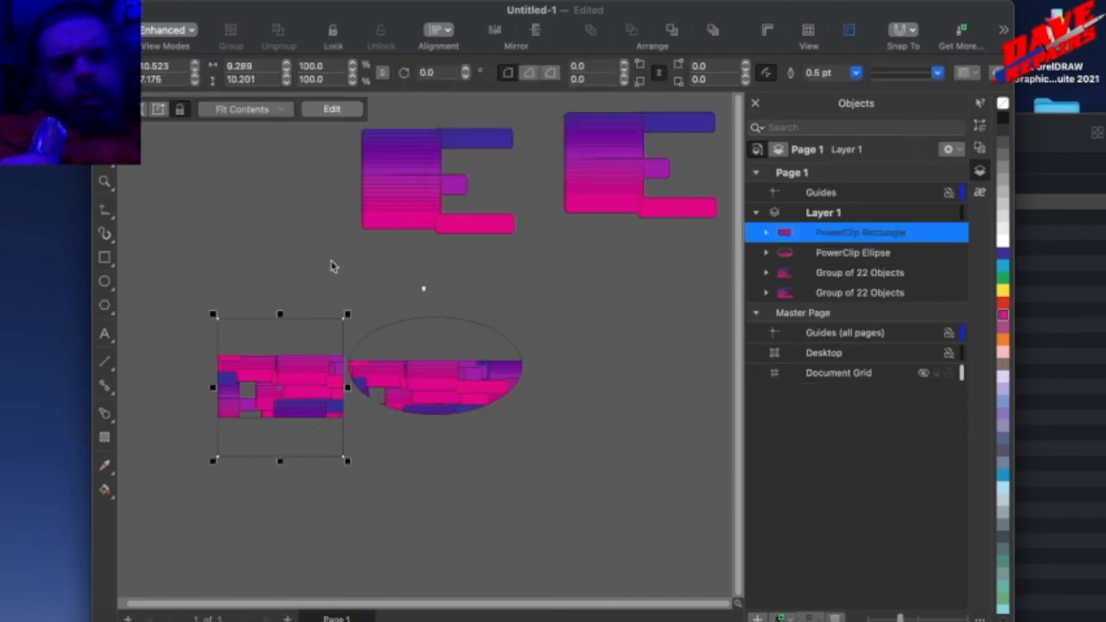
# Place two copies of the clipped ellipse overlapping the clipped square to its left.
pyautogui.click(411, 404)
pyautogui.moveTo(394, 397); pyautogui.dragTo(304, 405)
pyautogui.moveTo(391, 404); pyautogui.dragTo(319, 440)
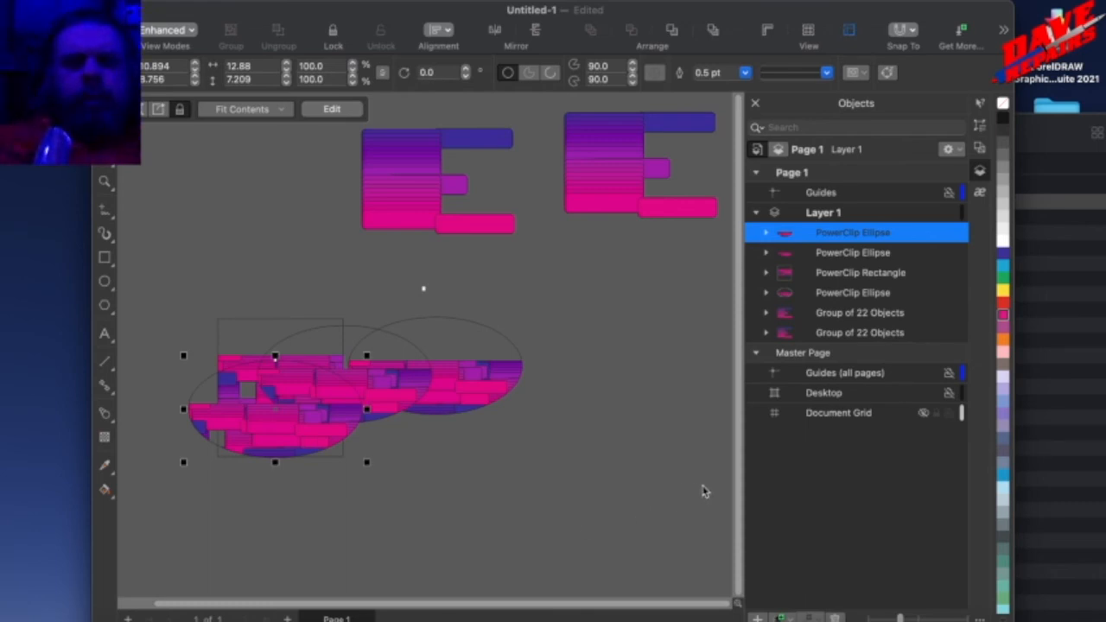
# Open the PhotoCocktail effect settings and select the rightmost clipped ellipse as the reference.
pyautogui.click(632, 336)
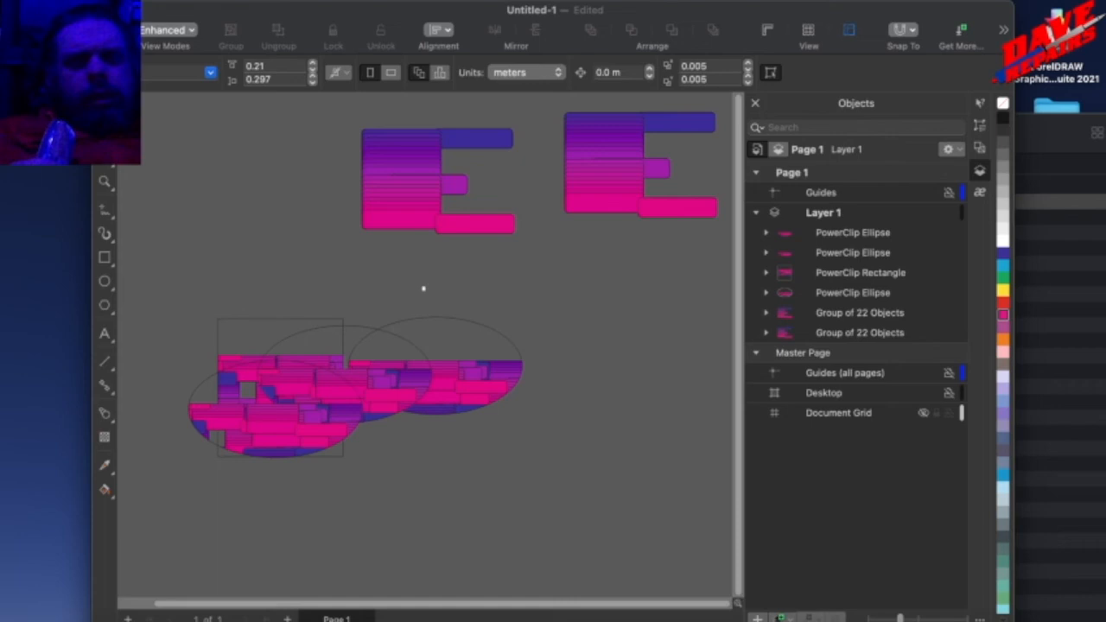
pyautogui.click(573, 1)
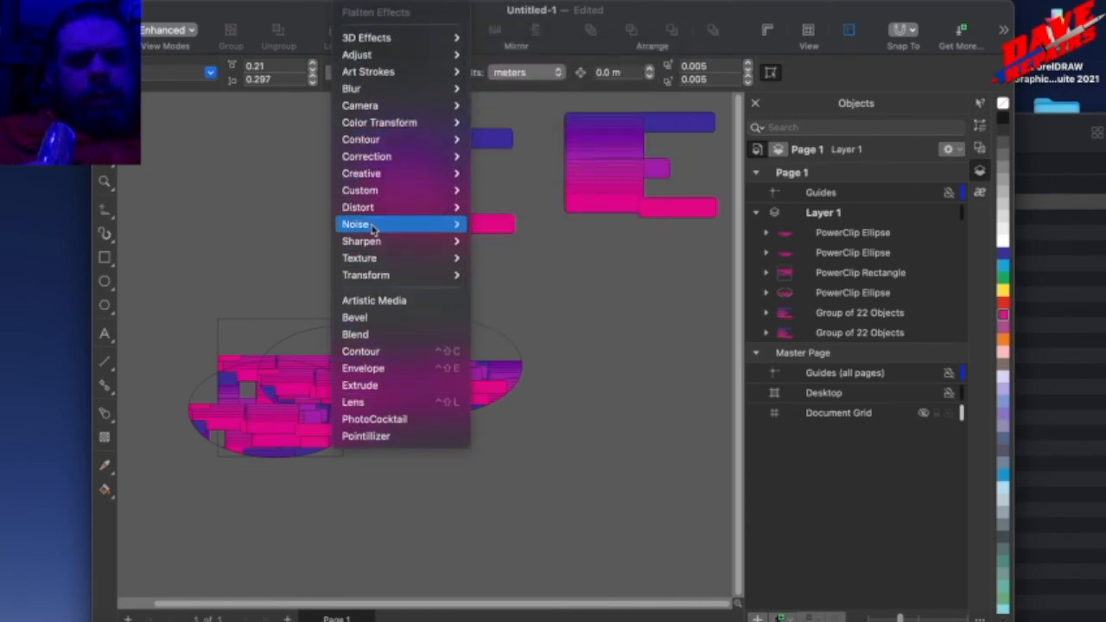
pyautogui.click(392, 421)
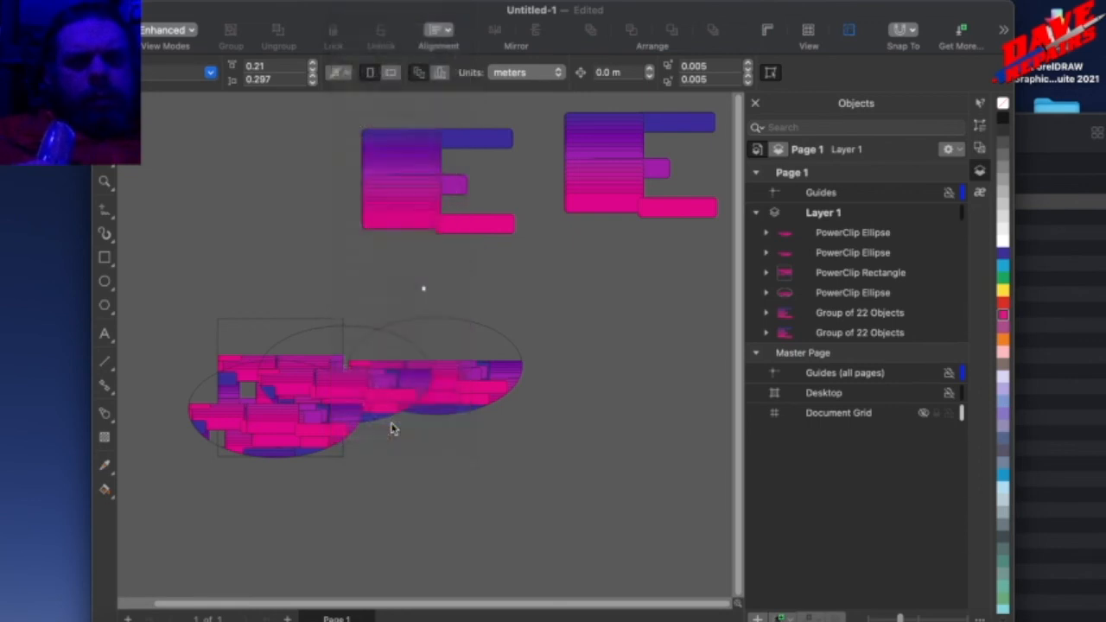
pyautogui.click(422, 377)
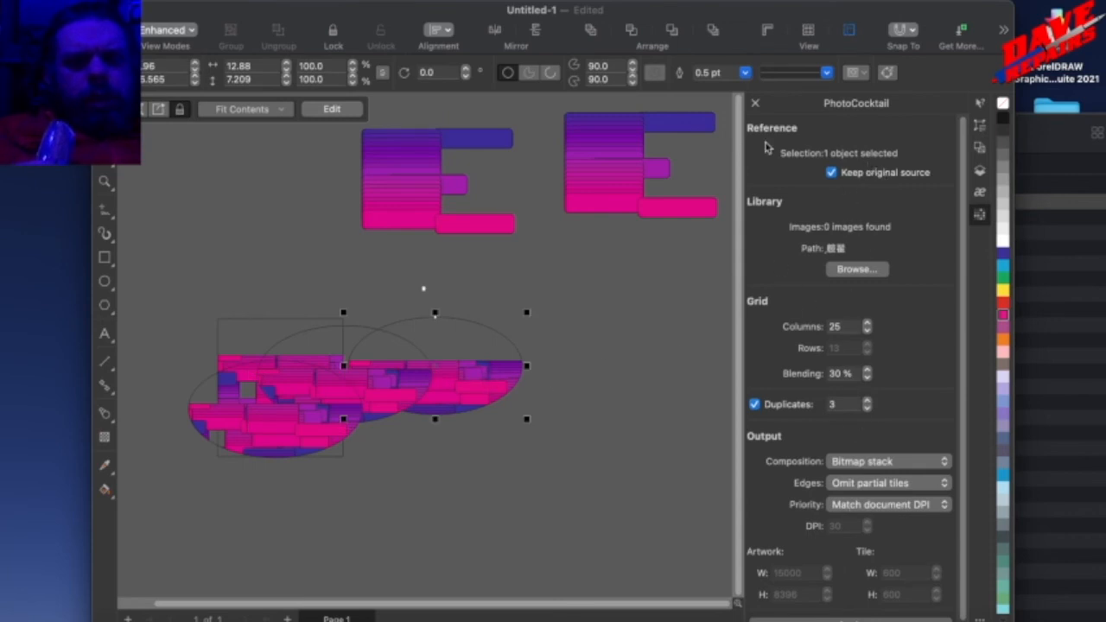
# Close the PhotoCocktail, Objects and Properties inspectors to free up the drawing area.
pyautogui.click(756, 103)
pyautogui.click(756, 103)
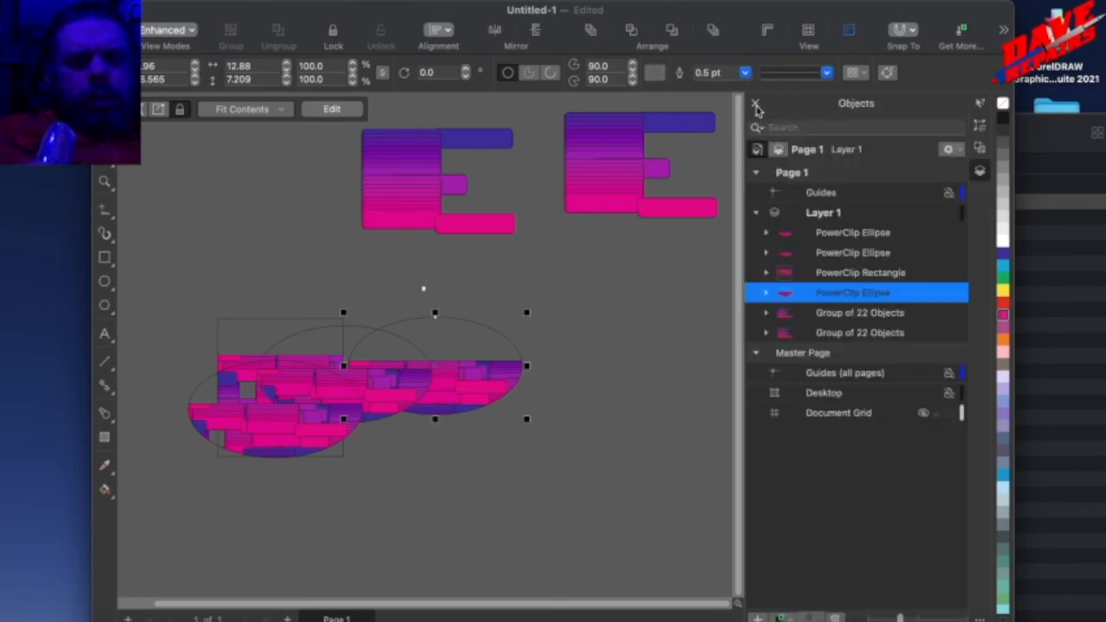
pyautogui.click(756, 104)
pyautogui.click(756, 104)
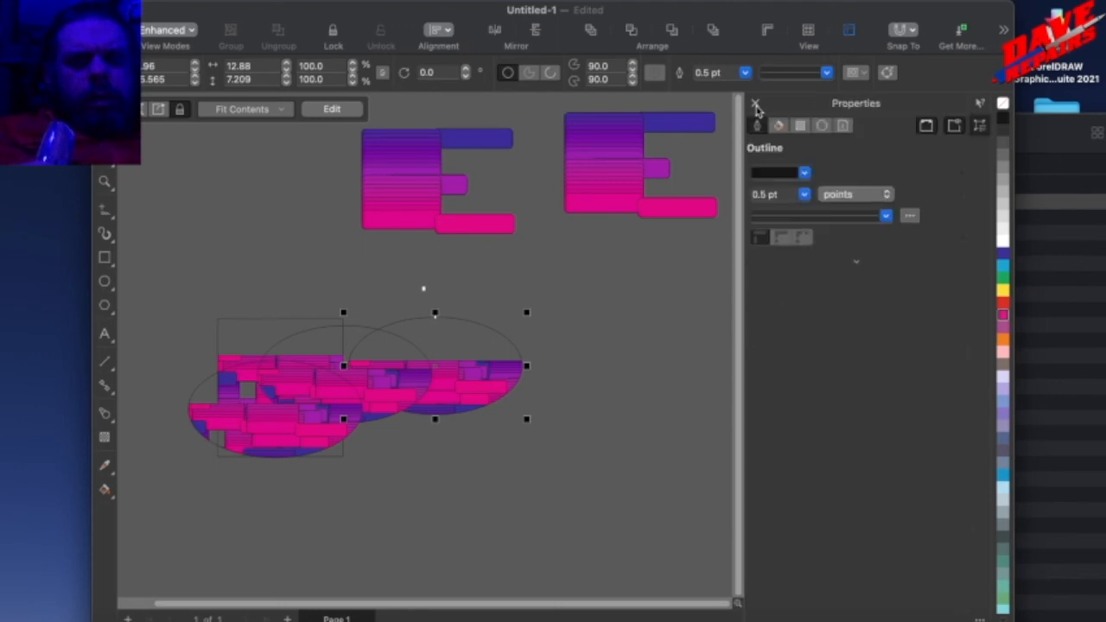
pyautogui.click(757, 104)
pyautogui.click(756, 104)
pyautogui.click(756, 104)
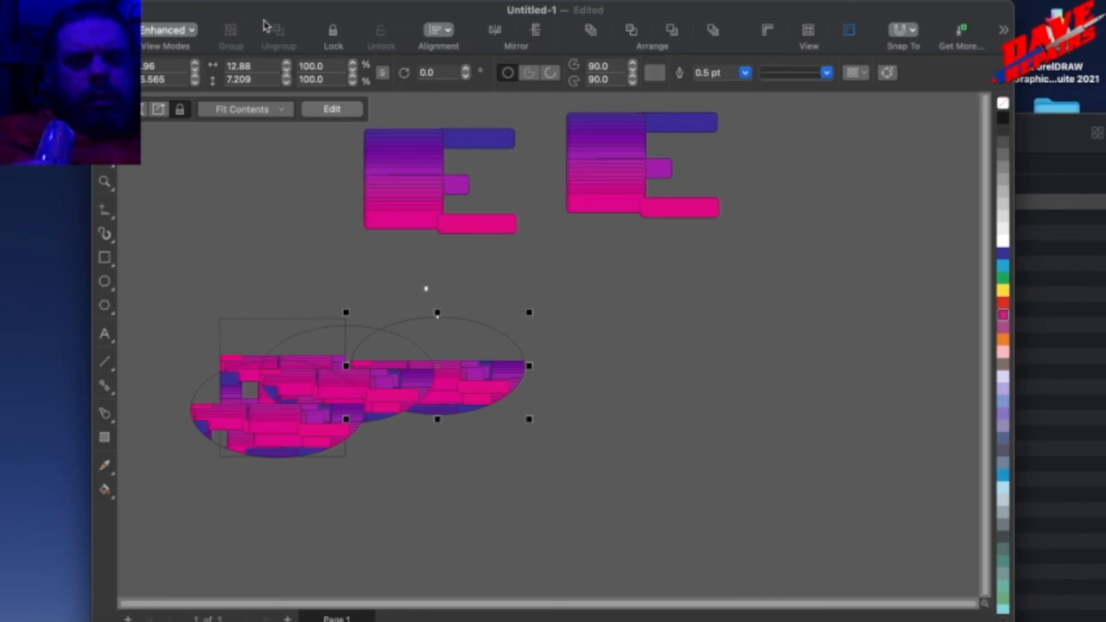
pyautogui.click(313, 2)
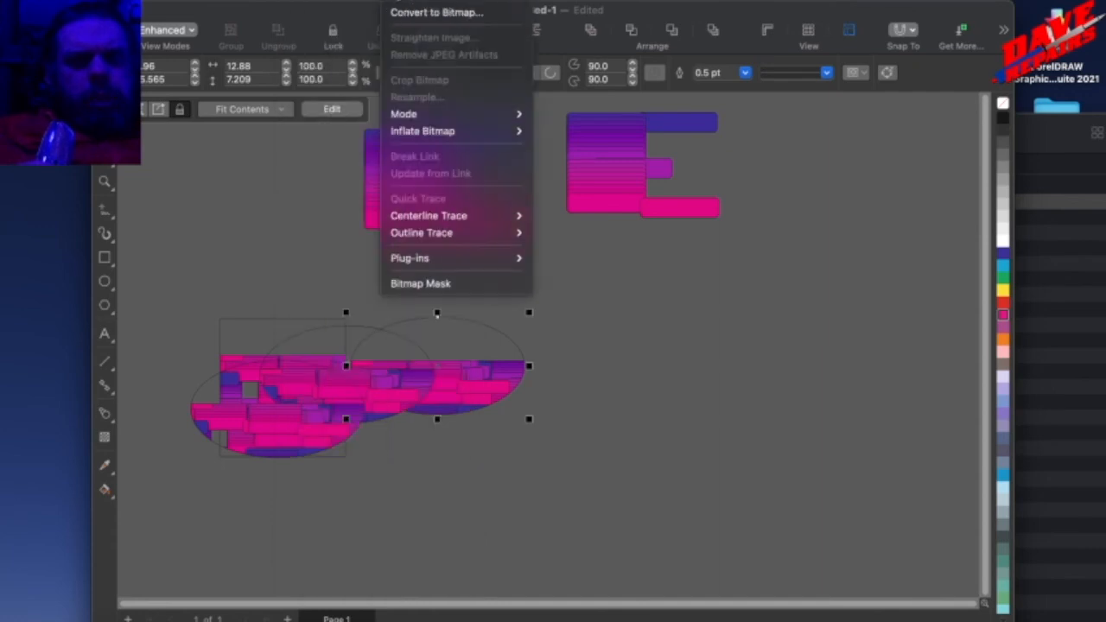
pyautogui.moveTo(354, 2)
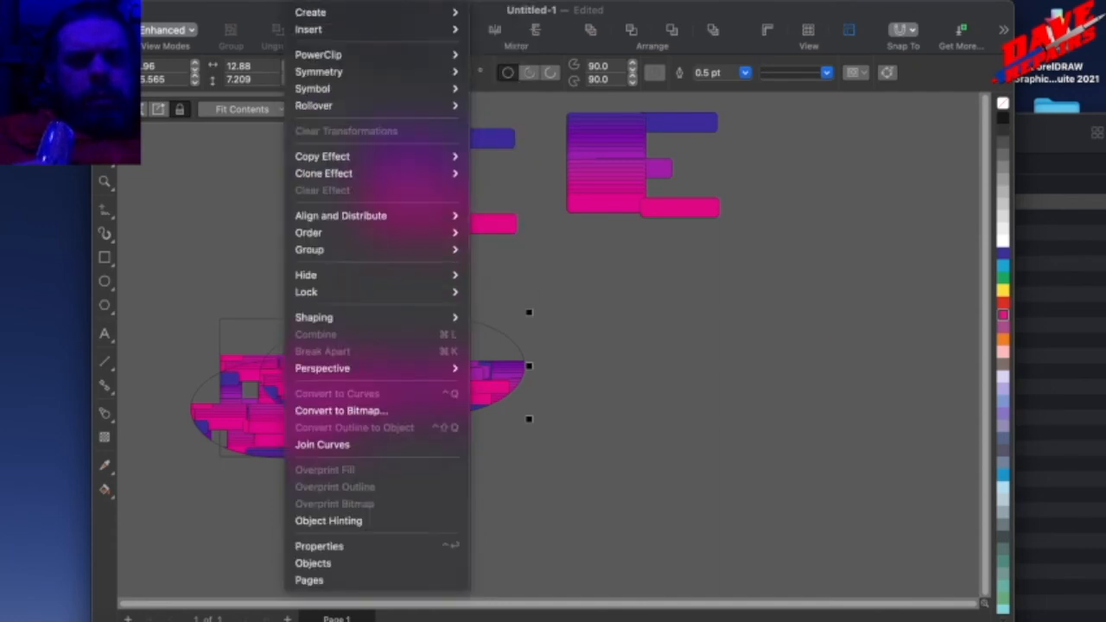
pyautogui.moveTo(305, 76)
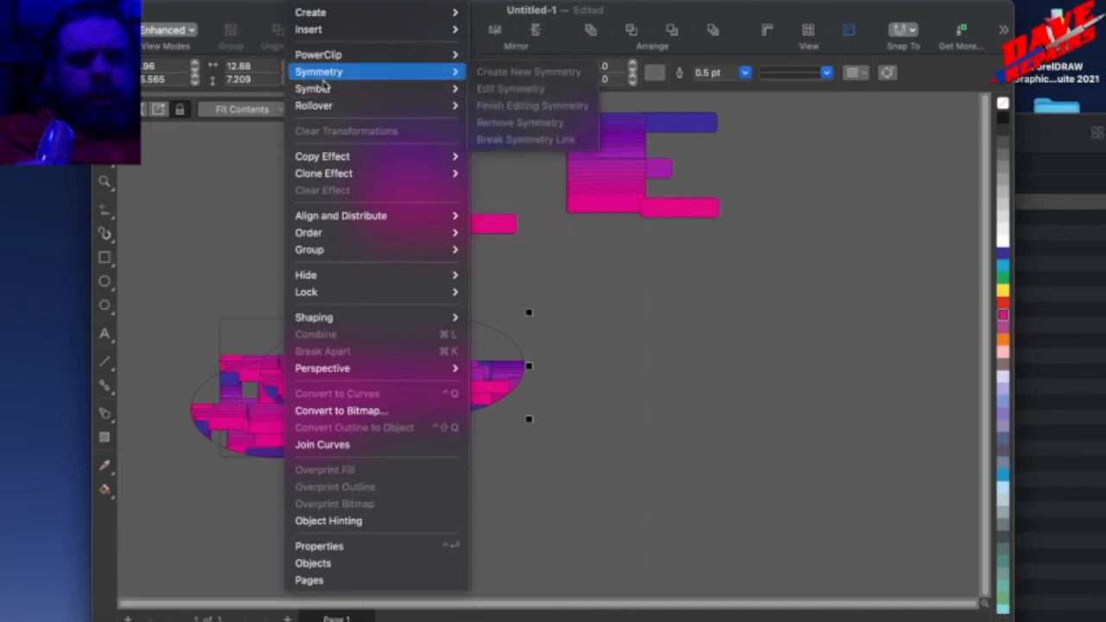
pyautogui.moveTo(335, 106)
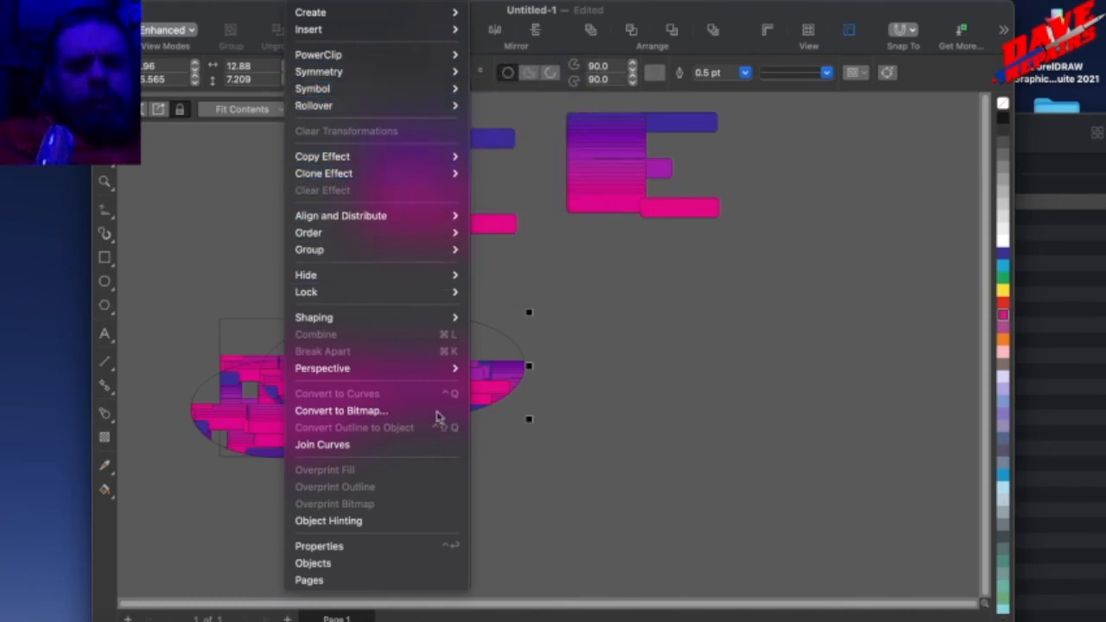
pyautogui.click(253, 4)
# Turn on Rasterize Complex Effects and move the rightmost clipped ellipse slightly down and to the left.
pyautogui.moveTo(216, 2)
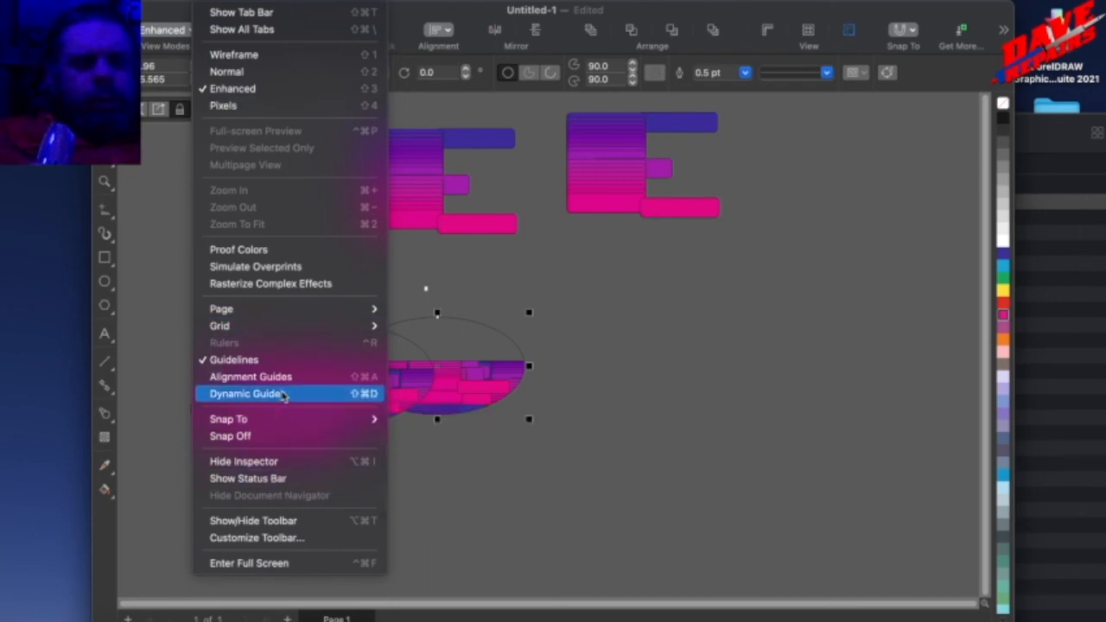
pyautogui.click(278, 292)
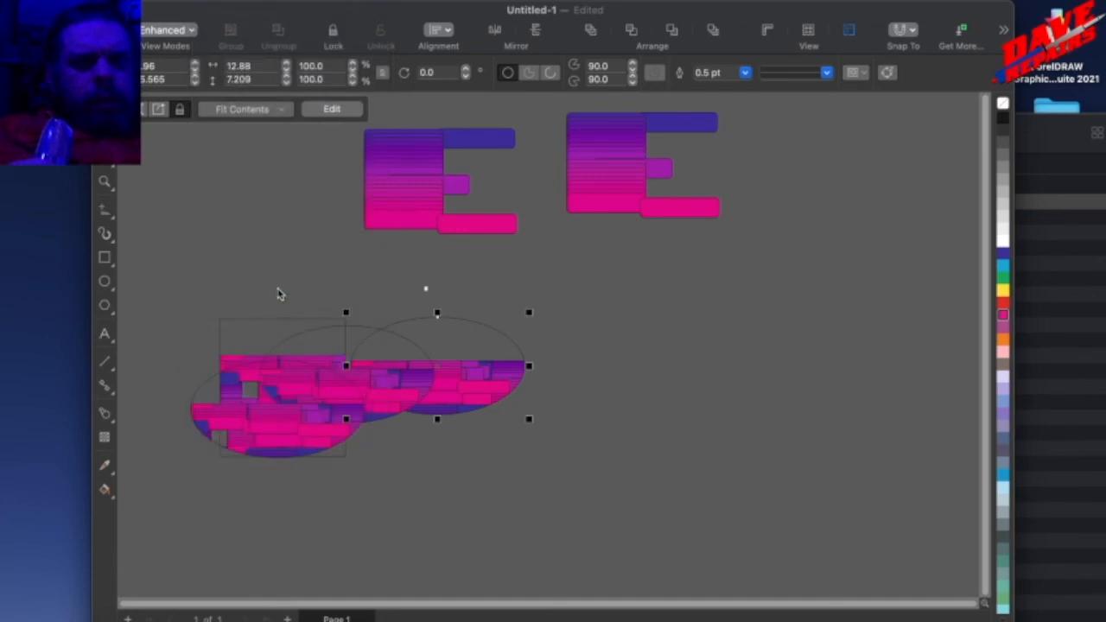
pyautogui.moveTo(436, 382); pyautogui.dragTo(404, 404)
pyautogui.rightClick(402, 404)
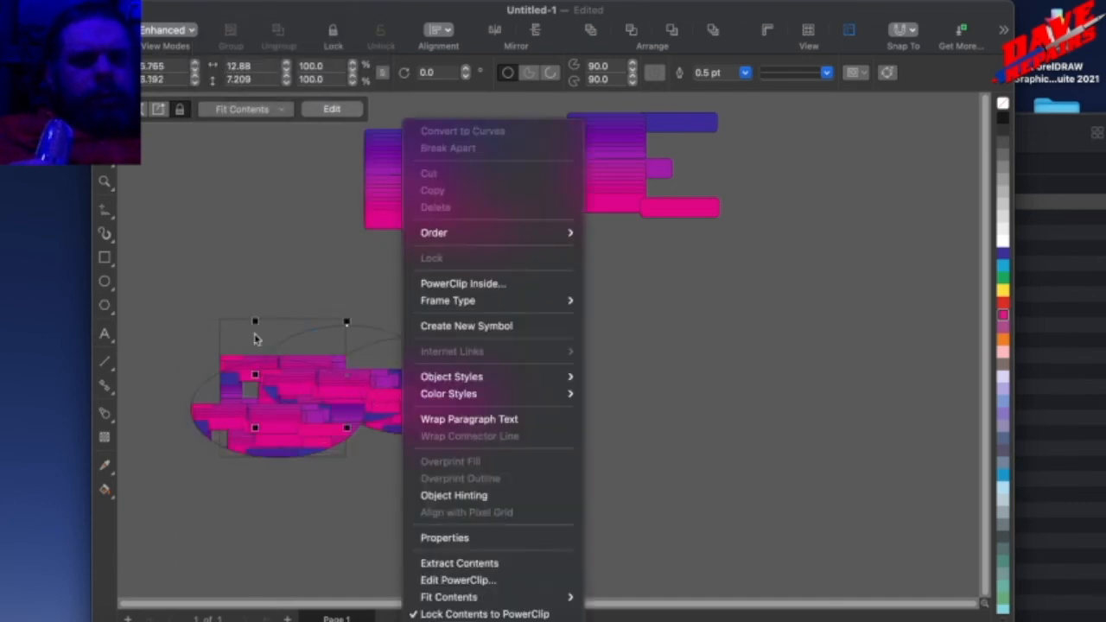
# Turn off Rasterize Complex Effects for the document view.
pyautogui.click(207, 1)
pyautogui.click(208, 1)
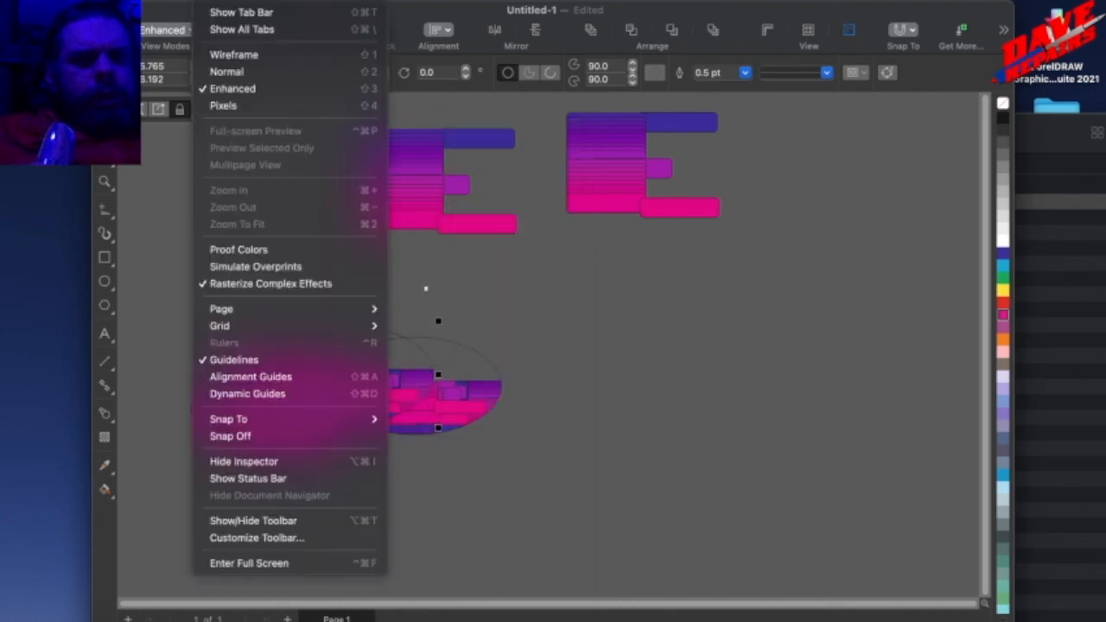
pyautogui.click(269, 288)
pyautogui.click(207, 1)
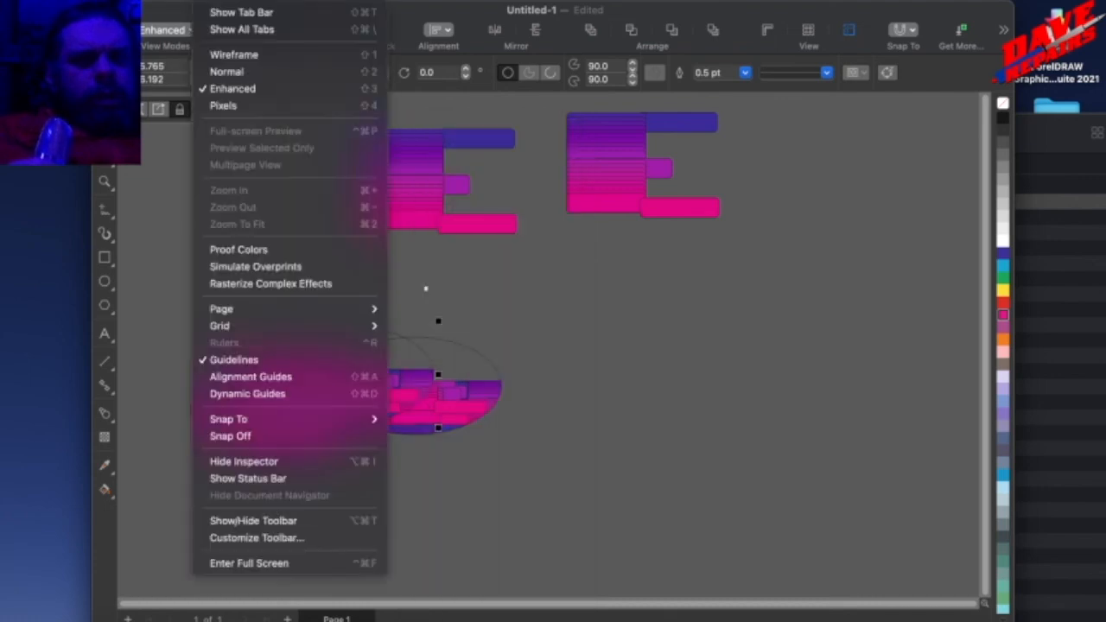
# Create a one-page portrait A4 document named Untitled-2 with the CorelDRAW default preset, CMYK colour and 300 dpi.
pyautogui.moveTo(180, 0)
pyautogui.click(285, 165)
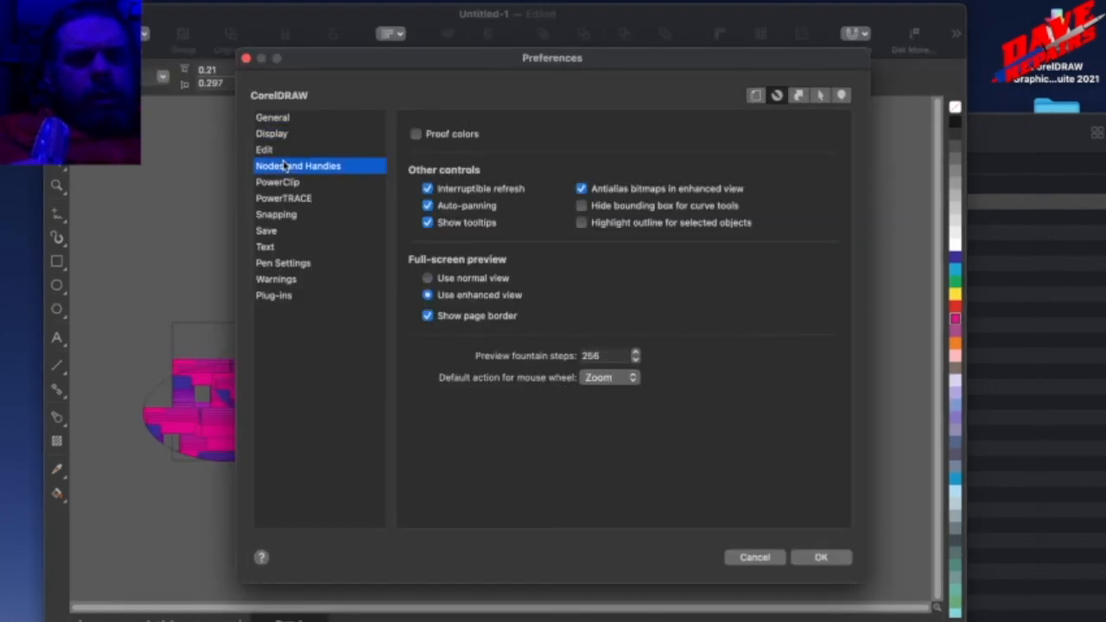
pyautogui.click(288, 183)
pyautogui.click(757, 556)
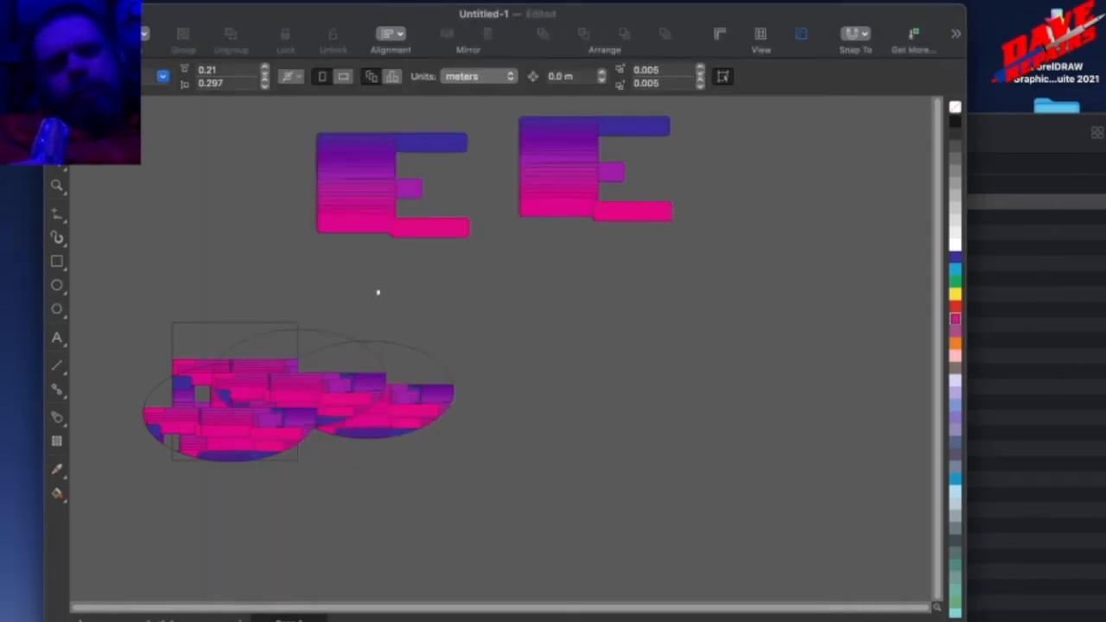
pyautogui.click(159, 1)
pyautogui.click(155, 12)
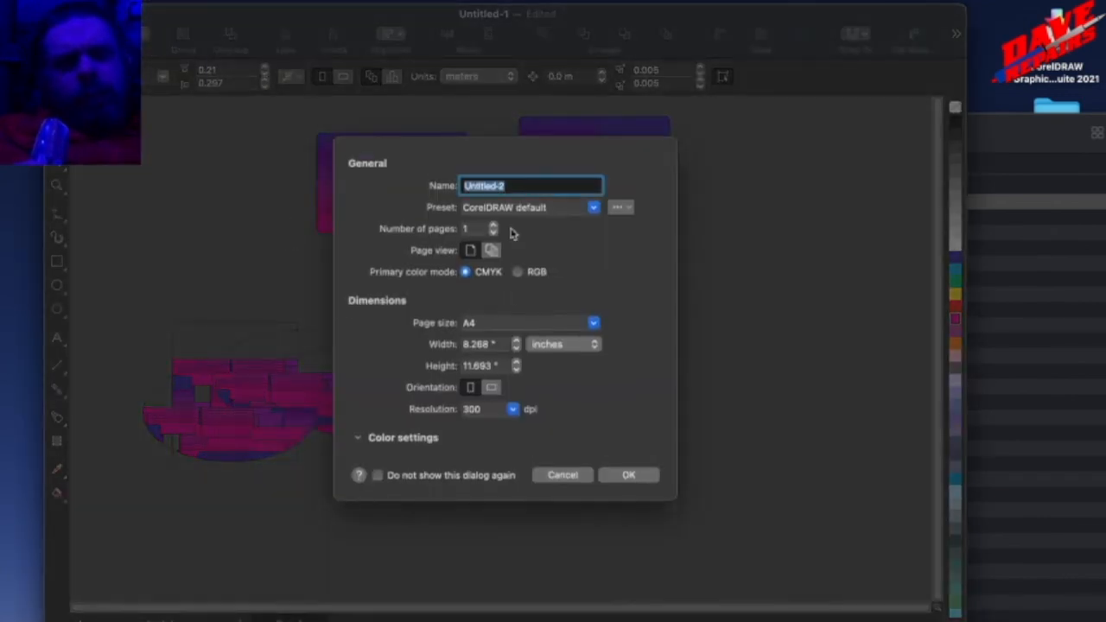
pyautogui.click(627, 476)
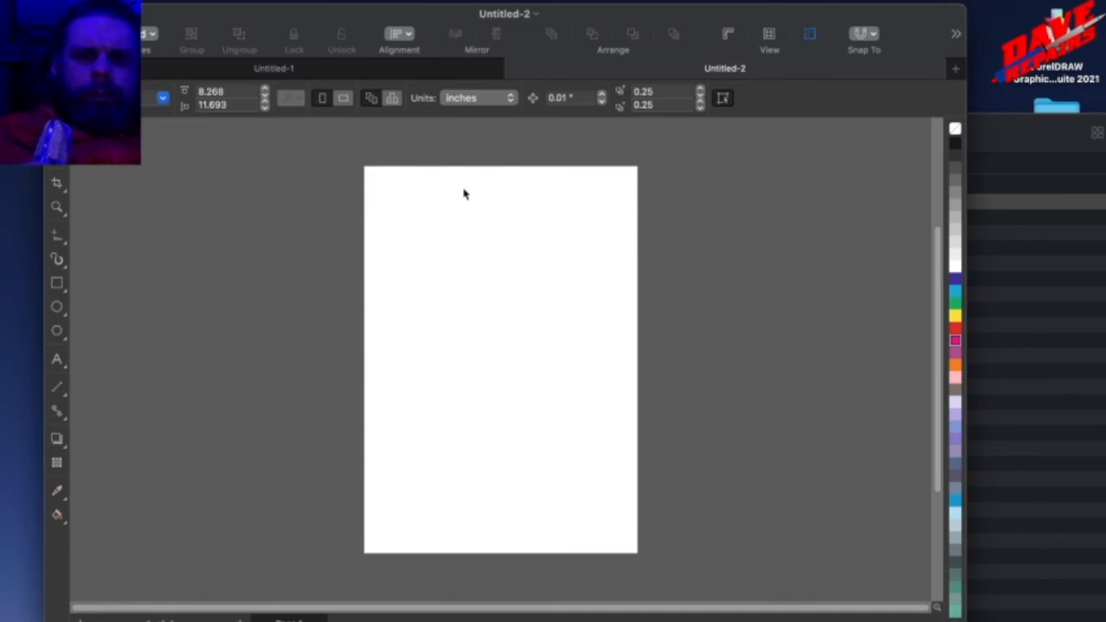
# Search the application's help for "keyboard".
pyautogui.click(573, 3)
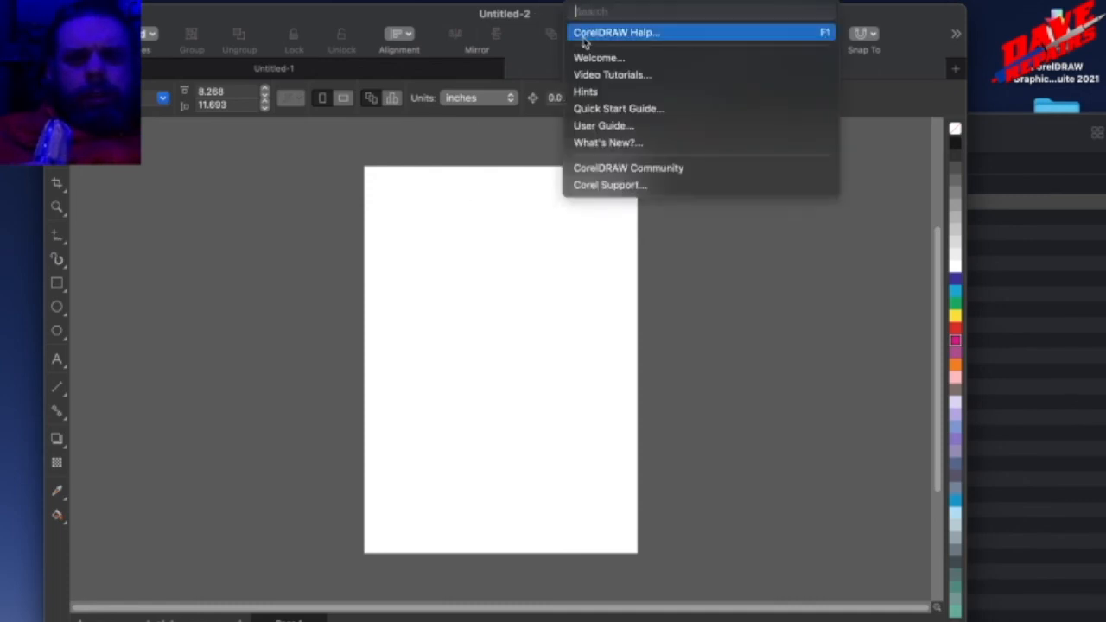
pyautogui.write('keyb')
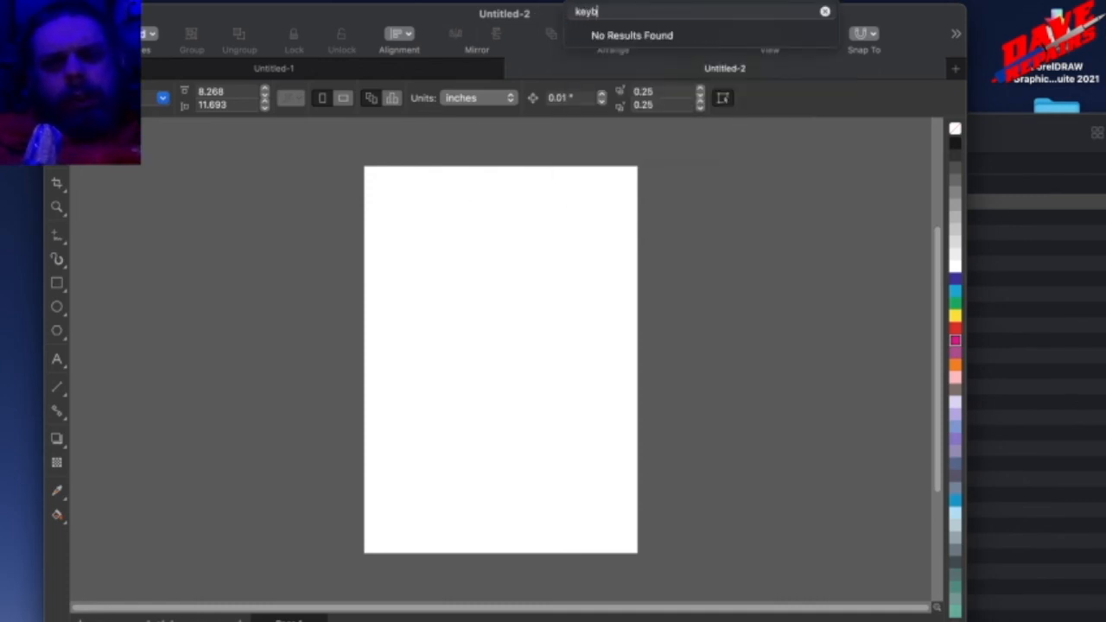
pyautogui.write('oard')
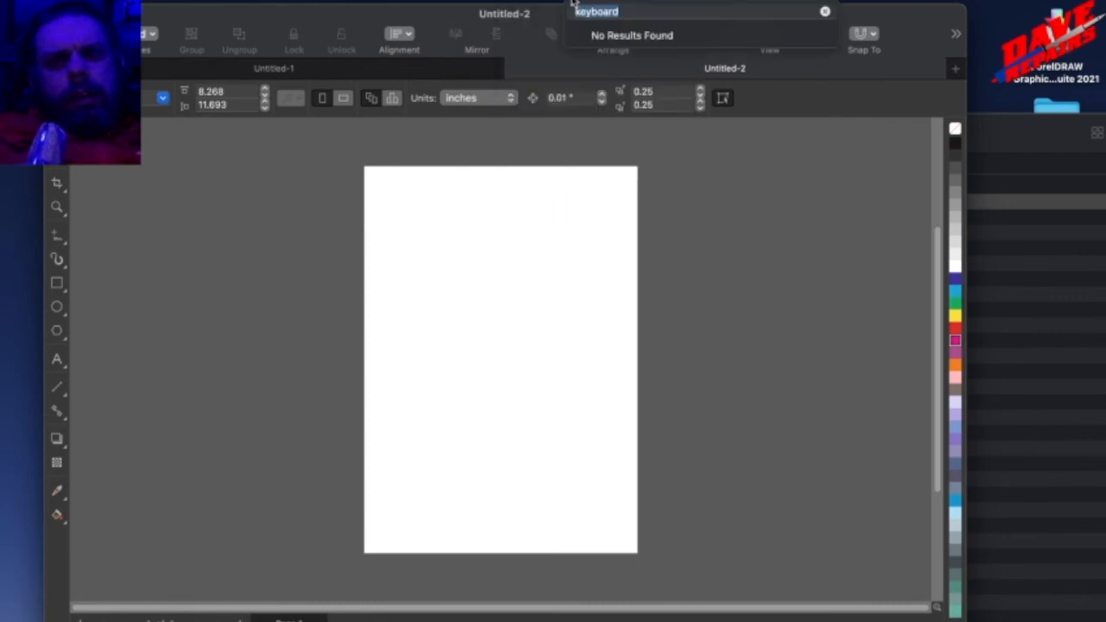
# Open the keyboard shortcut preferences, look through the listed file commands and select Document Properties.
pyautogui.moveTo(104, 38)
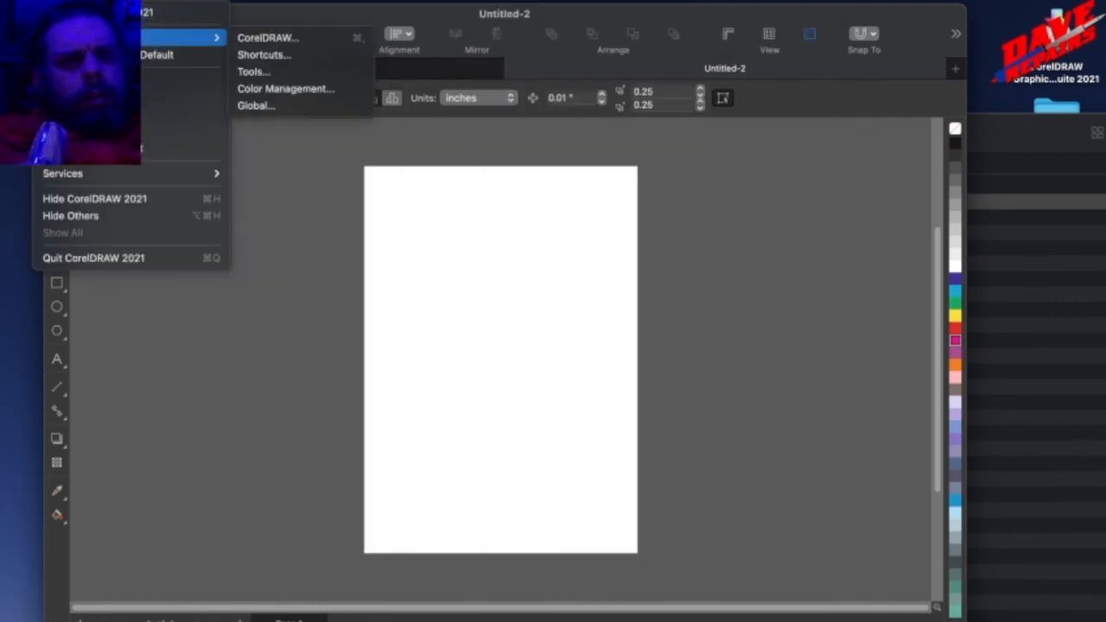
pyautogui.click(264, 55)
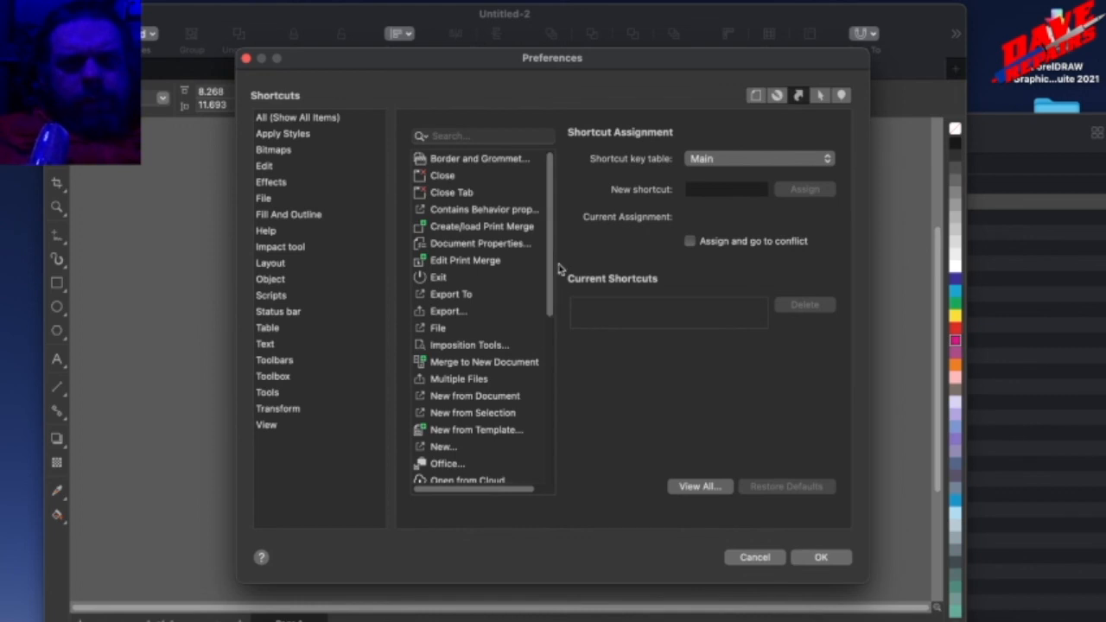
pyautogui.moveTo(553, 259); pyautogui.dragTo(555, 504)
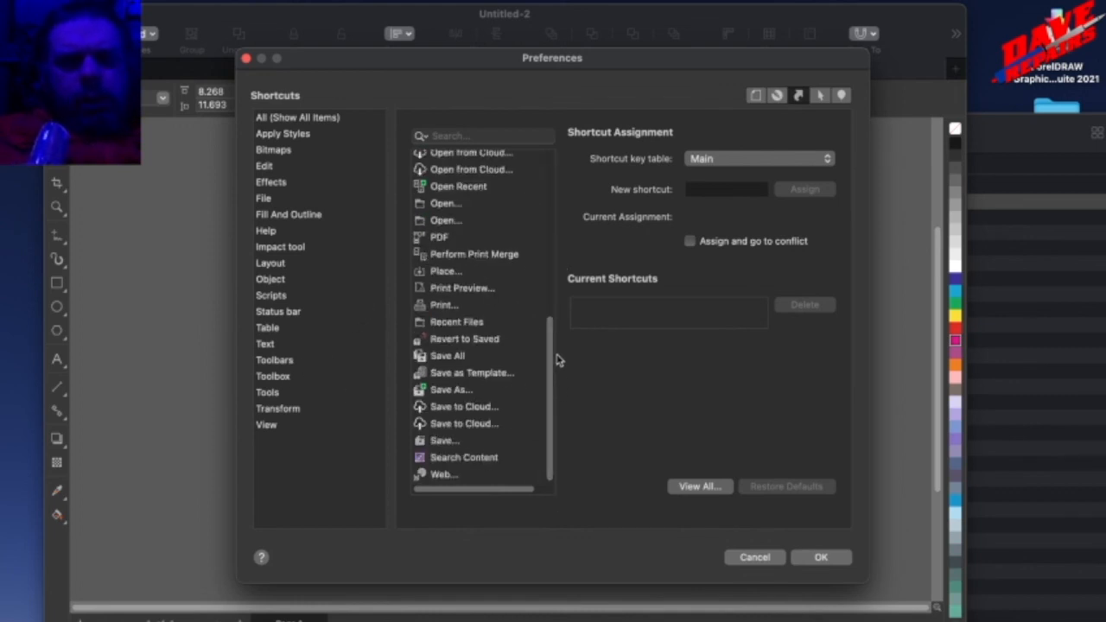
pyautogui.moveTo(555, 343); pyautogui.dragTo(553, 179)
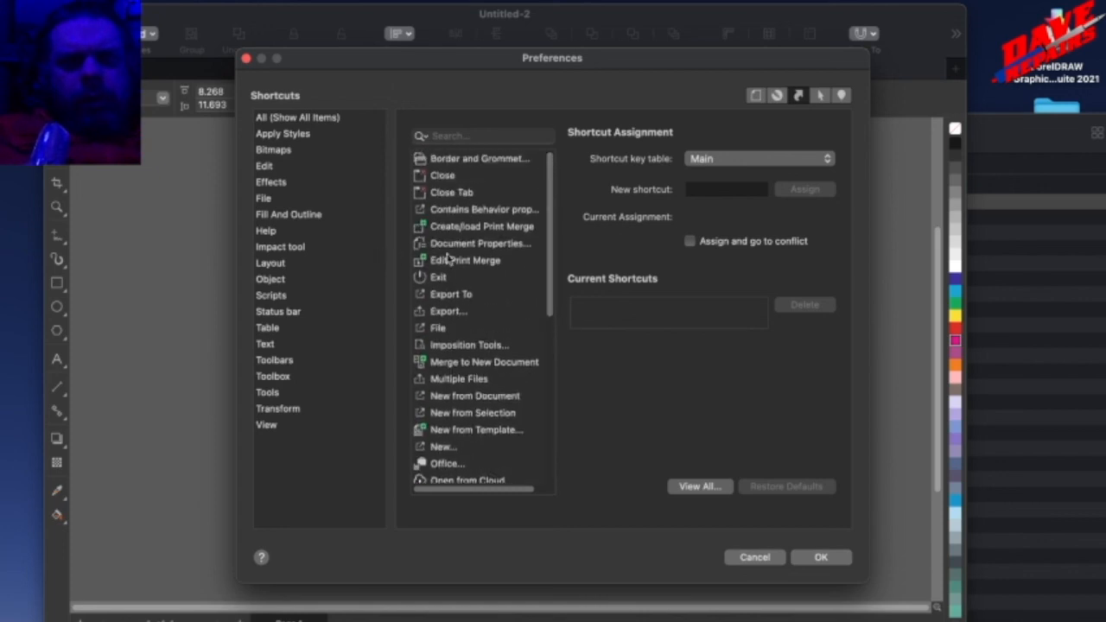
pyautogui.click(459, 248)
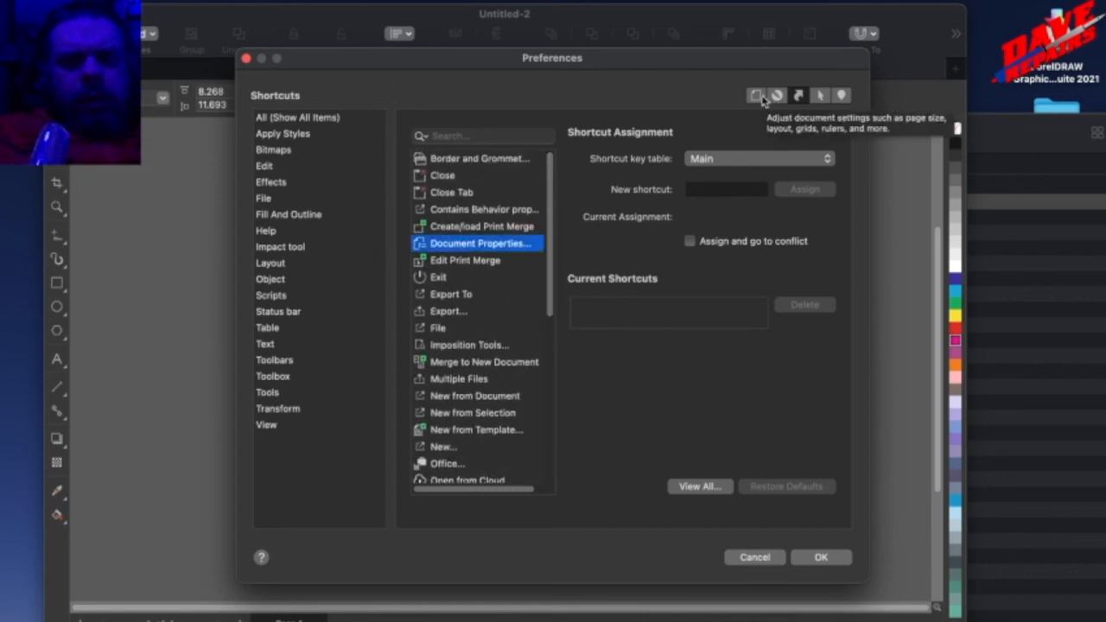
# Examine the full table of keyboard shortcuts and leave the preferences without making changes.
pyautogui.click(682, 486)
pyautogui.scroll(-15, 578, 383)
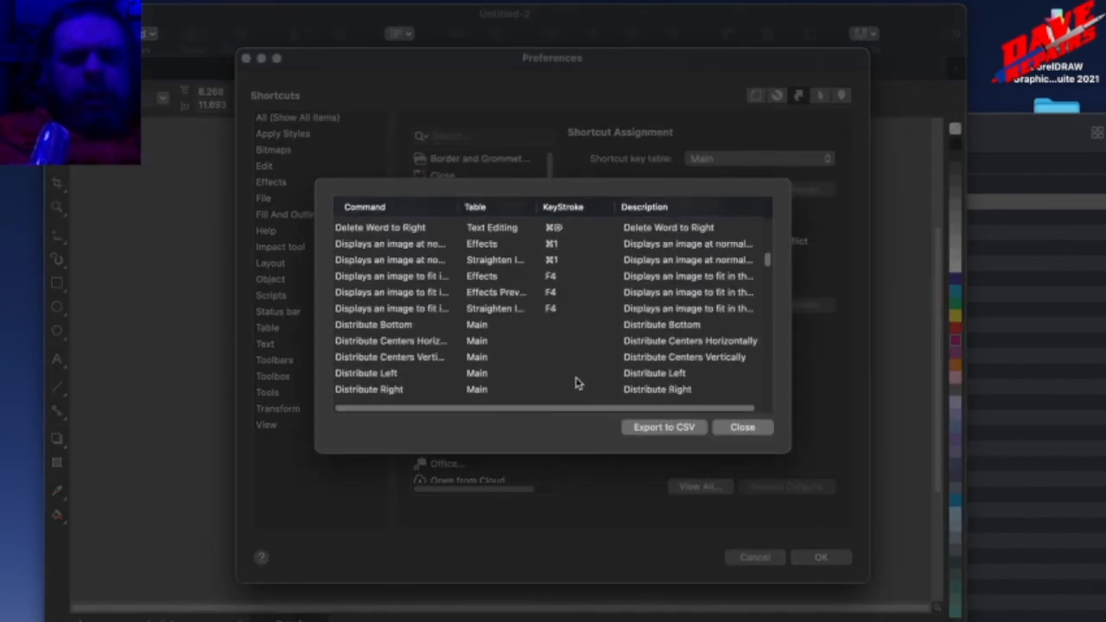
pyautogui.moveTo(768, 258)
pyautogui.mouseDown()
pyautogui.moveTo(766, 395)
pyautogui.moveTo(774, 232)
pyautogui.moveTo(771, 244)
pyautogui.mouseUp()
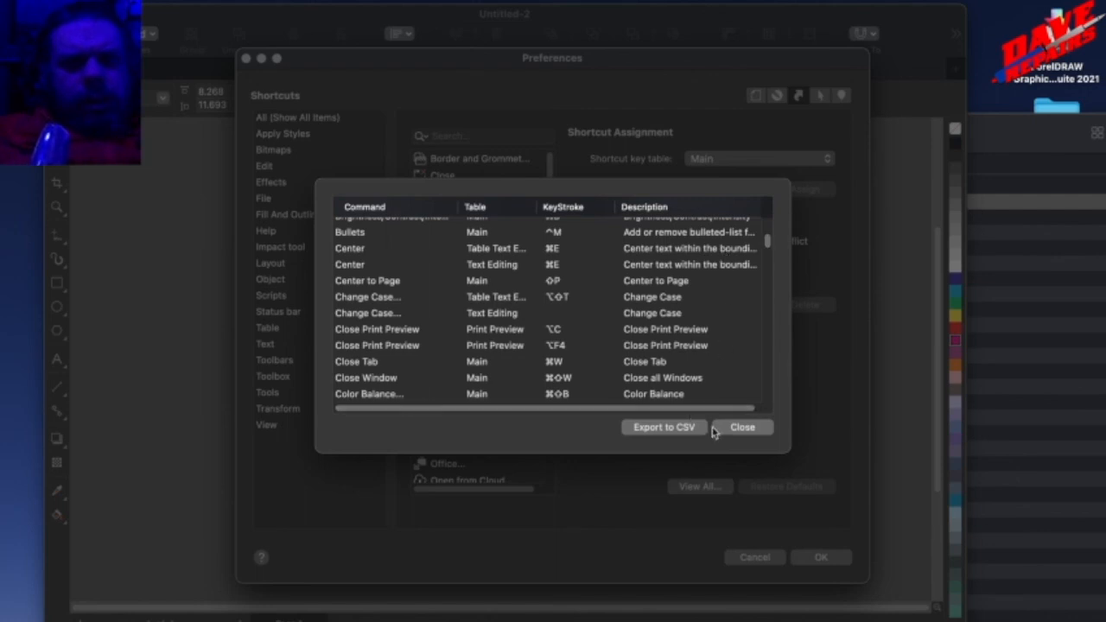
pyautogui.click(748, 432)
pyautogui.click(771, 558)
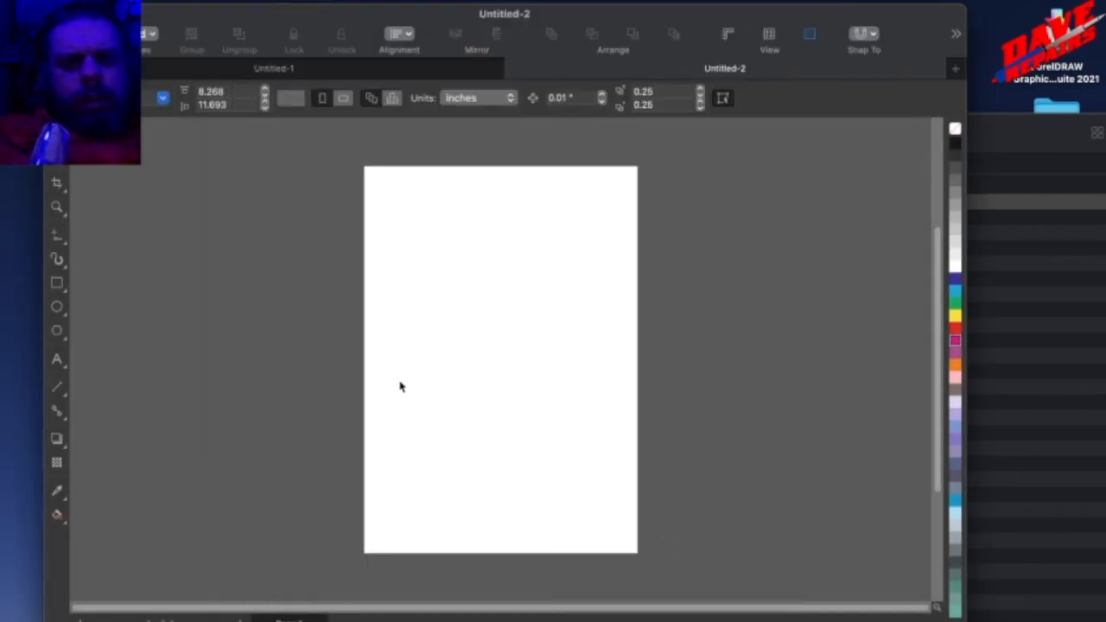
# Draw a narrow upright rectangle across the page's upper edge and a wide one about 4.4 × 2.9 inches below it.
pyautogui.click(57, 283)
pyautogui.moveTo(501, 145); pyautogui.dragTo(533, 227)
pyautogui.moveTo(432, 280); pyautogui.dragTo(576, 377)
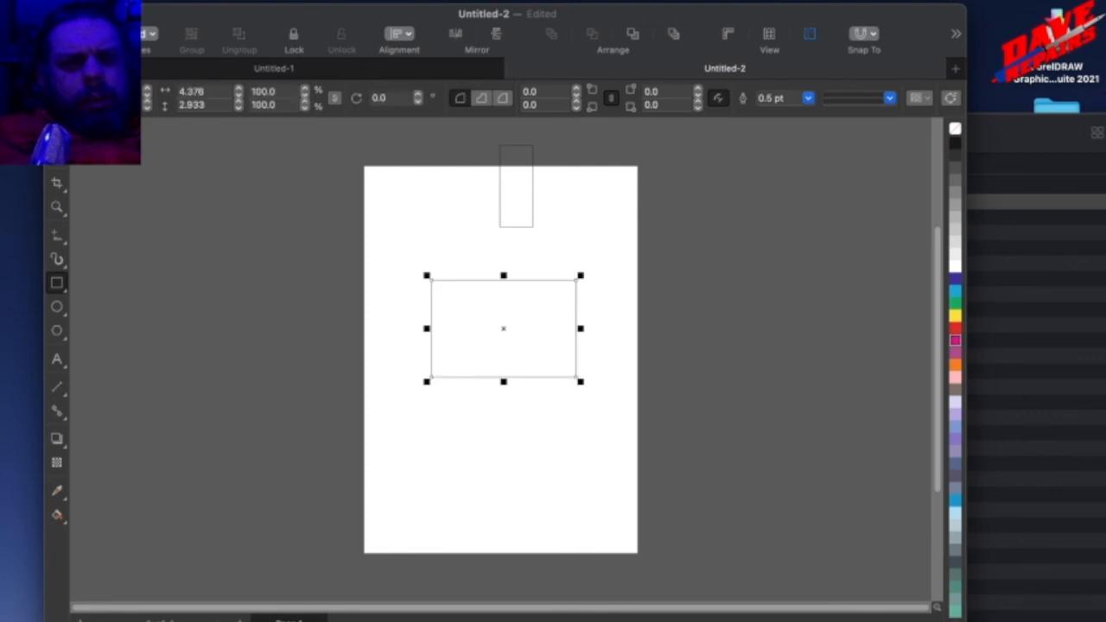
# Align the wide rectangle to the narrow one by their centres, both horizontally and vertically.
pyautogui.press('super+a')
pyautogui.press('super+e')
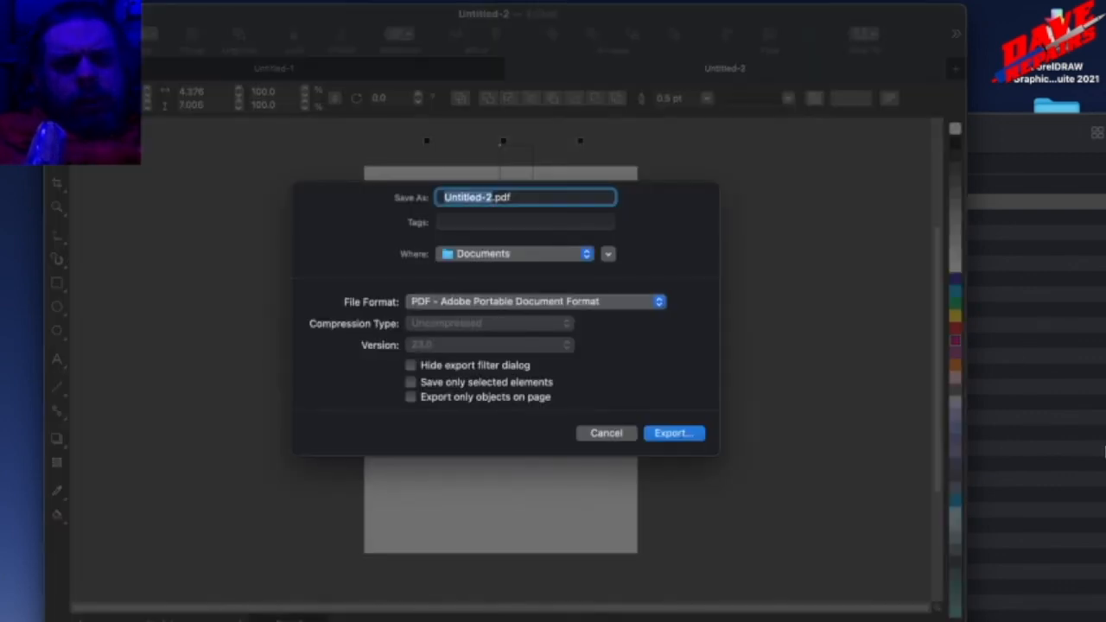
pyautogui.press('Escape')
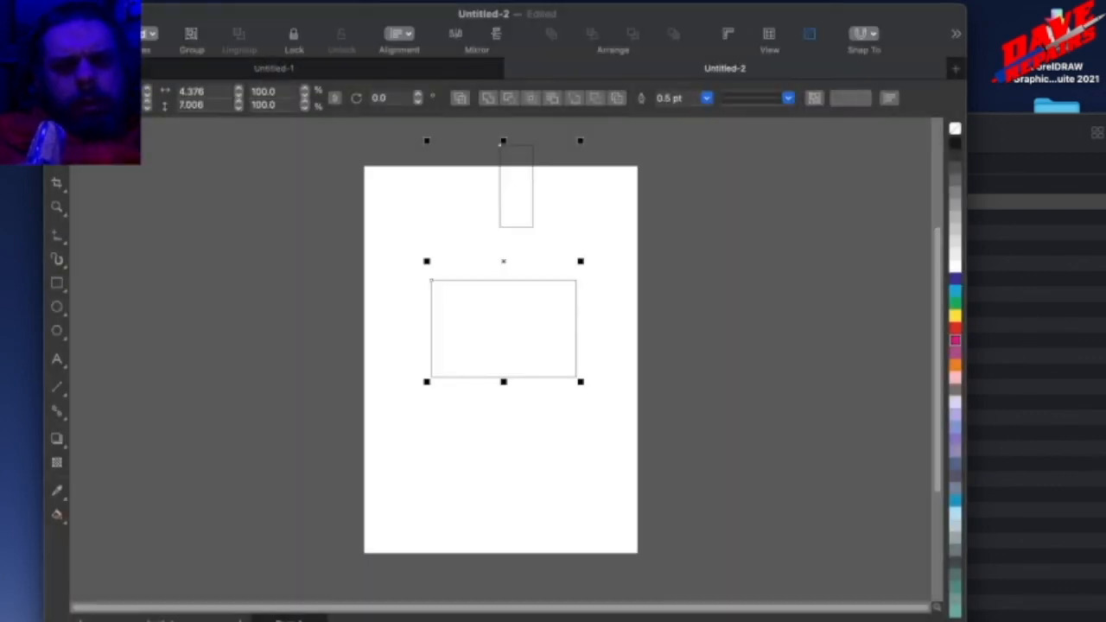
pyautogui.press('c')
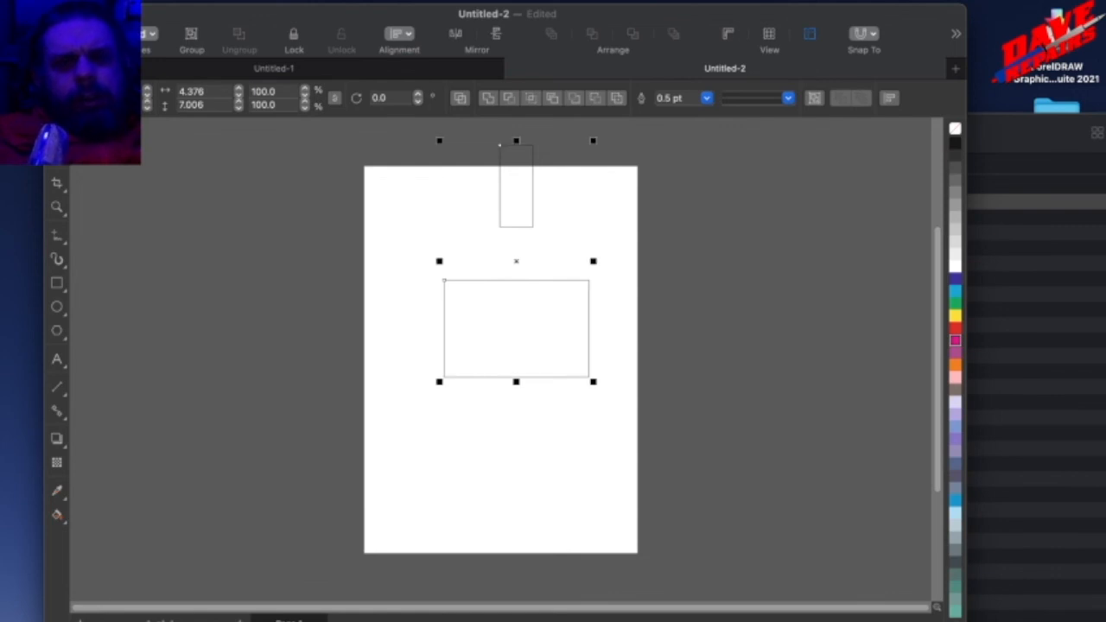
pyautogui.press('e')
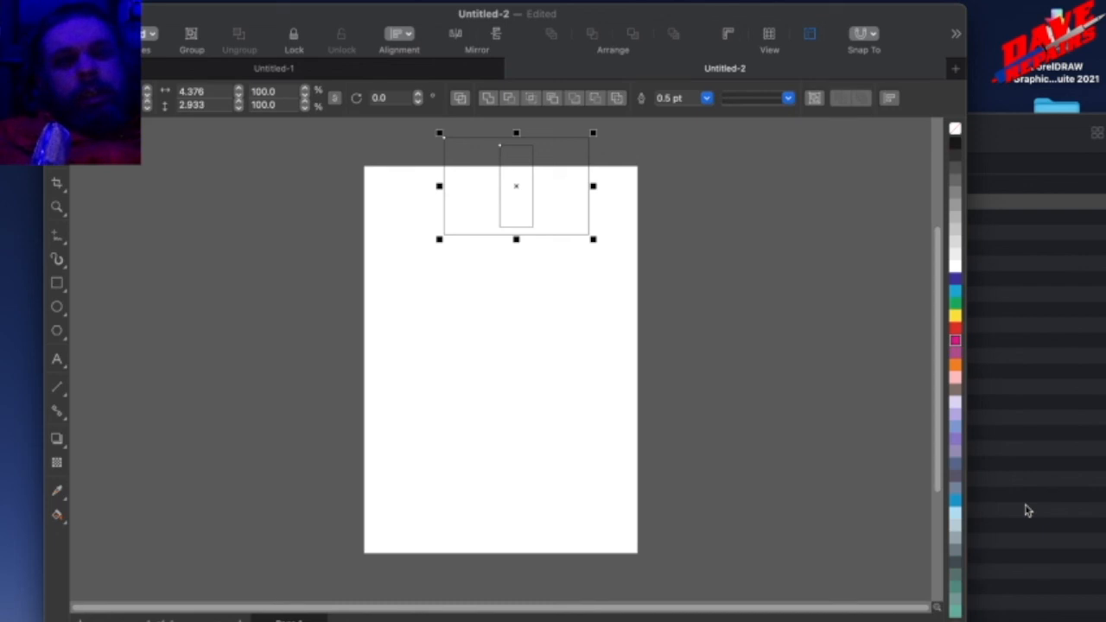
# Open the CorelDRAW Graphics Suite 2021 product page in the browser and compare its monthly, one-time and annual purchase options.
pyautogui.click(617, 1)
pyautogui.click(616, 14)
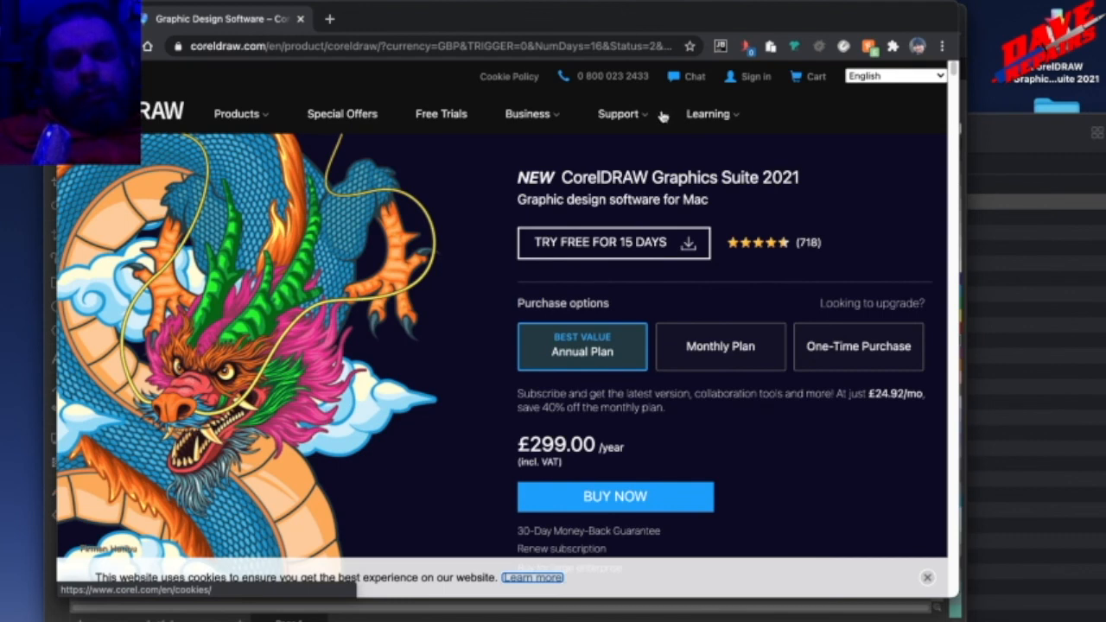
pyautogui.click(725, 363)
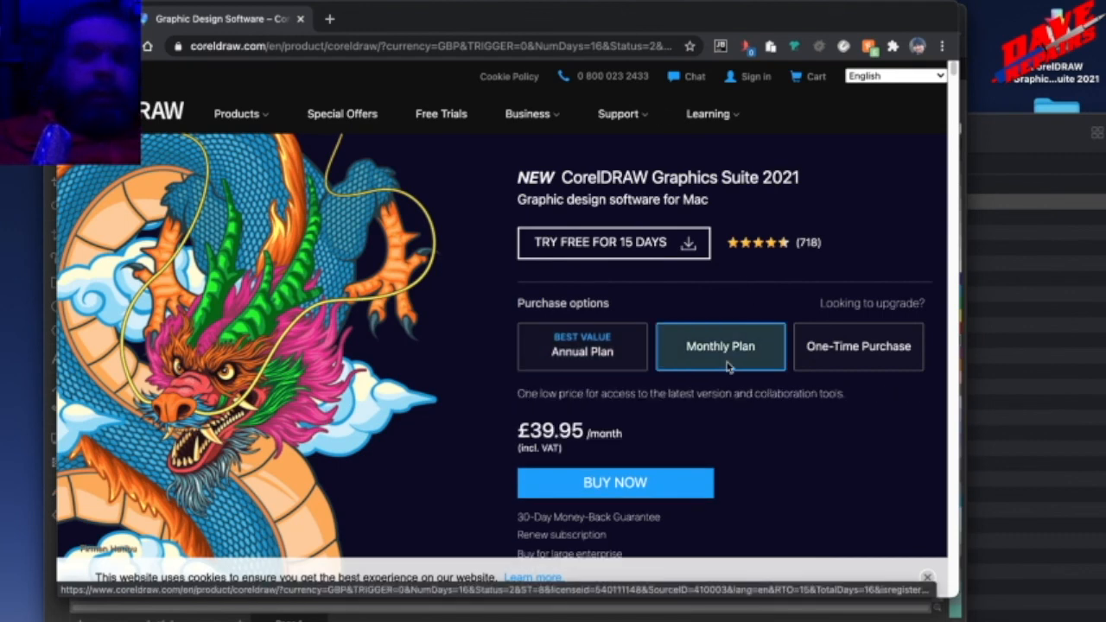
pyautogui.click(806, 370)
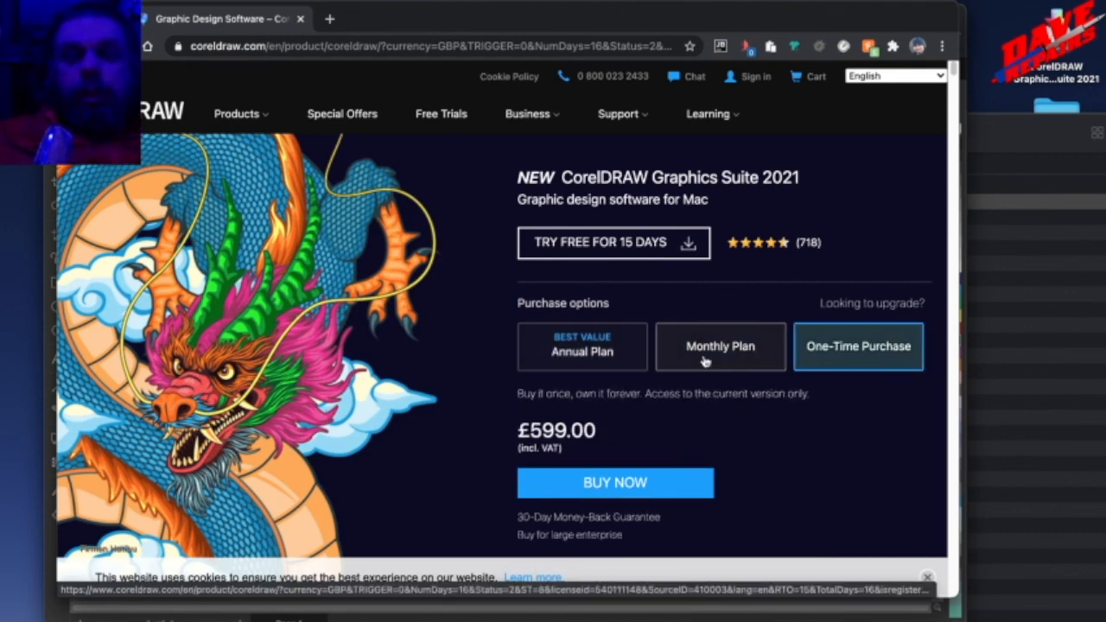
pyautogui.click(623, 364)
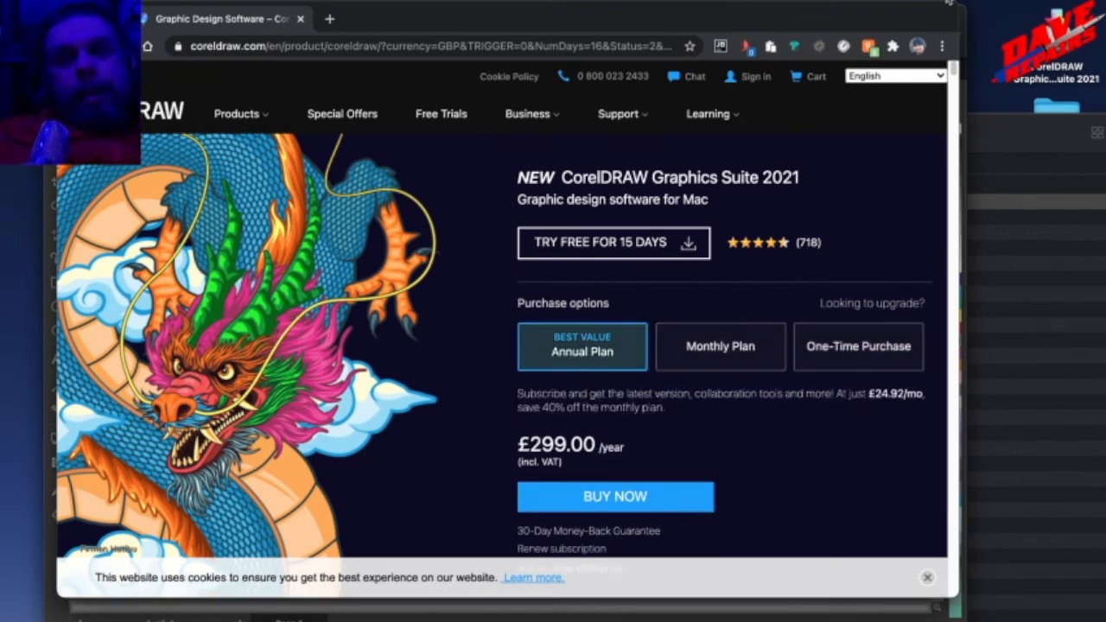
# Calculate 299/12 in Spotlight to work out the annual plan's monthly cost and close the search.
pyautogui.press('super+space')
pyautogui.write('299/12')
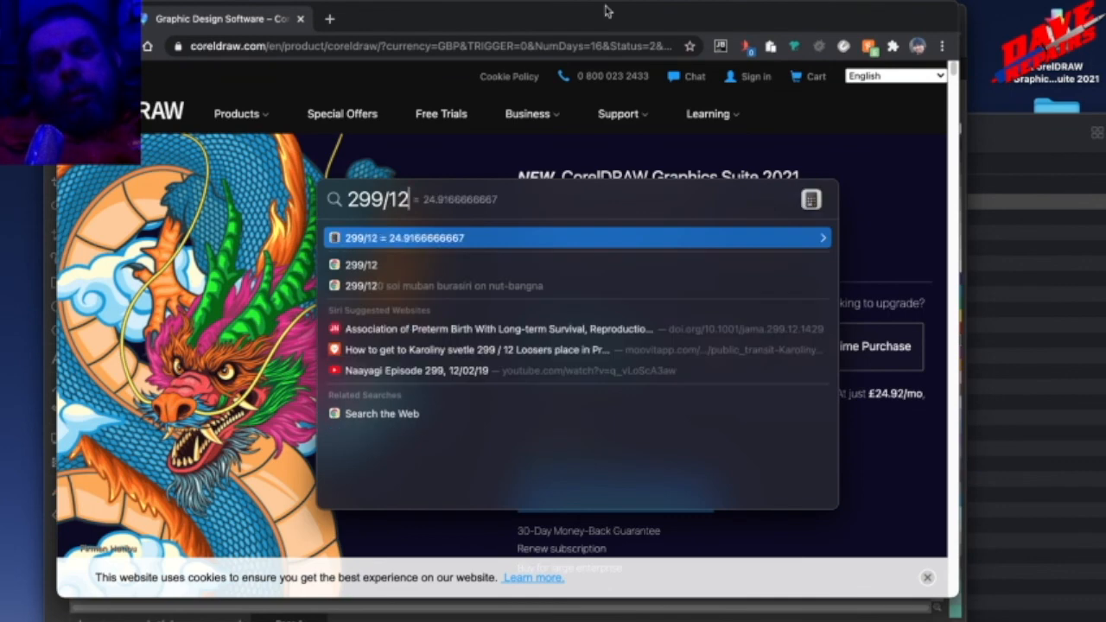
pyautogui.press('BackSpace')
pyautogui.press('BackSpace')
pyautogui.press('BackSpace')
pyautogui.press('BackSpace')
pyautogui.press('BackSpace')
pyautogui.press('BackSpace')
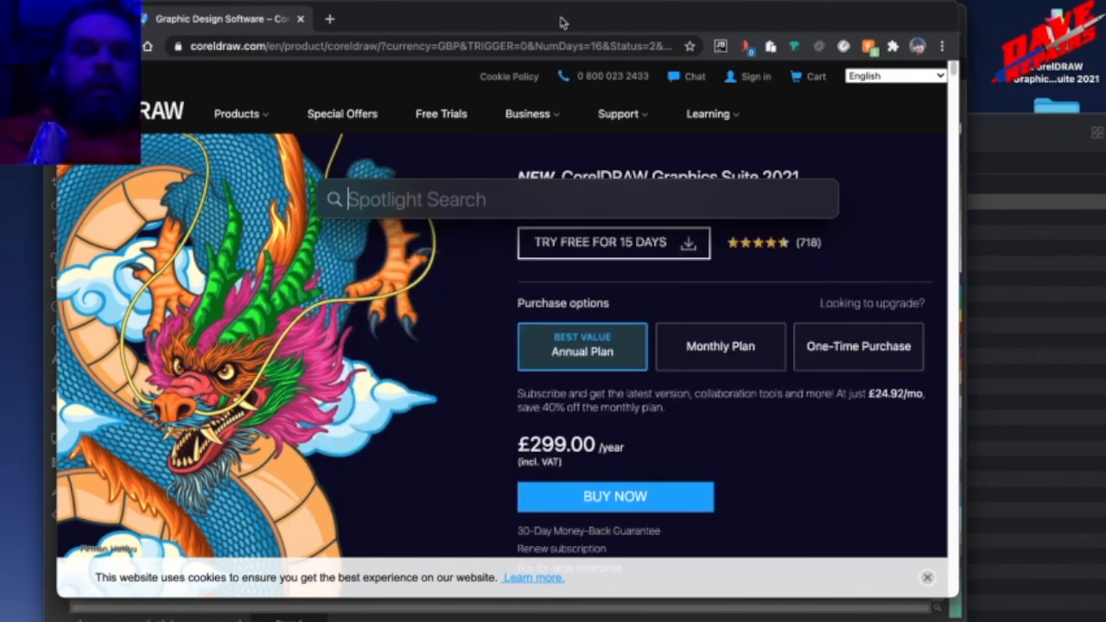
pyautogui.press('Escape')
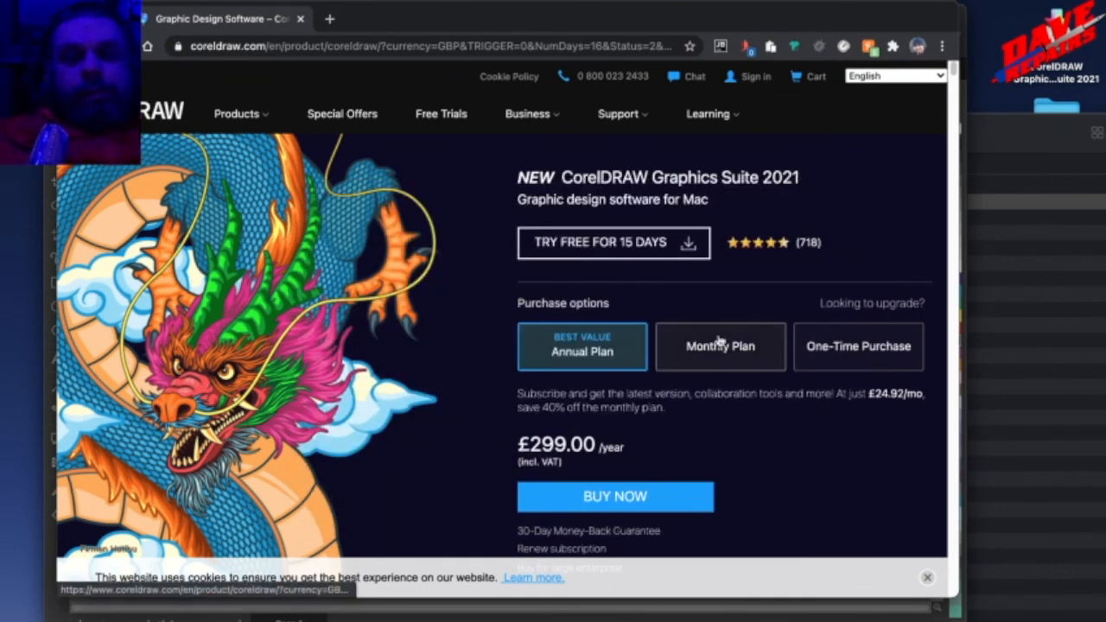
# Open the CorelDRAW upgrade page, dismiss the cookie notice and look over the upgrade offer and its subscription pricing.
pyautogui.click(839, 306)
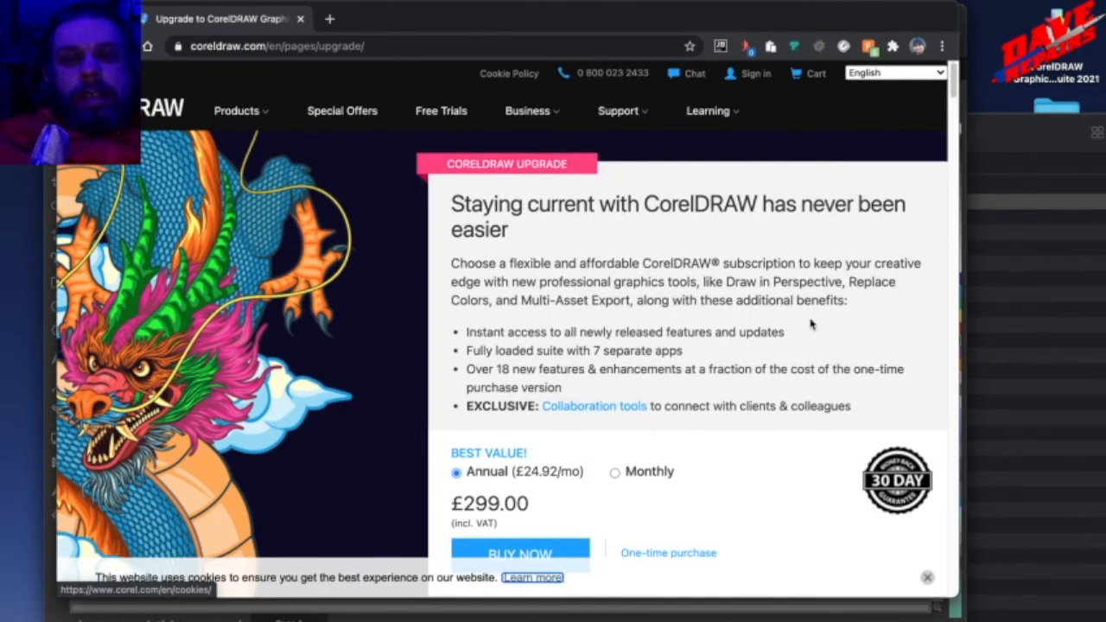
pyautogui.click(927, 577)
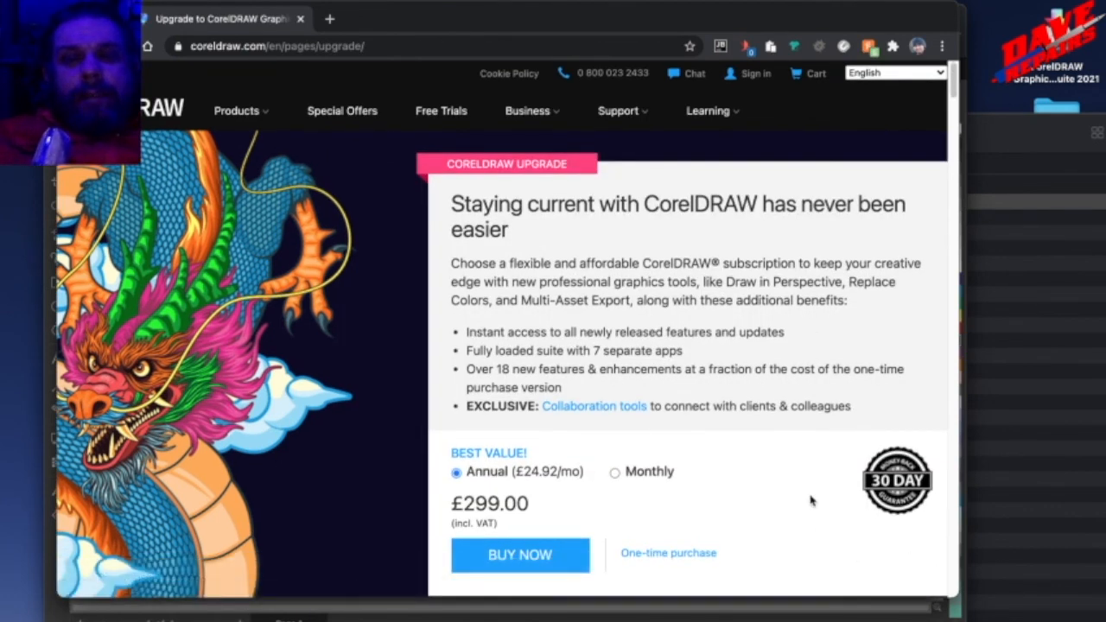
pyautogui.scroll(-3, 811, 501)
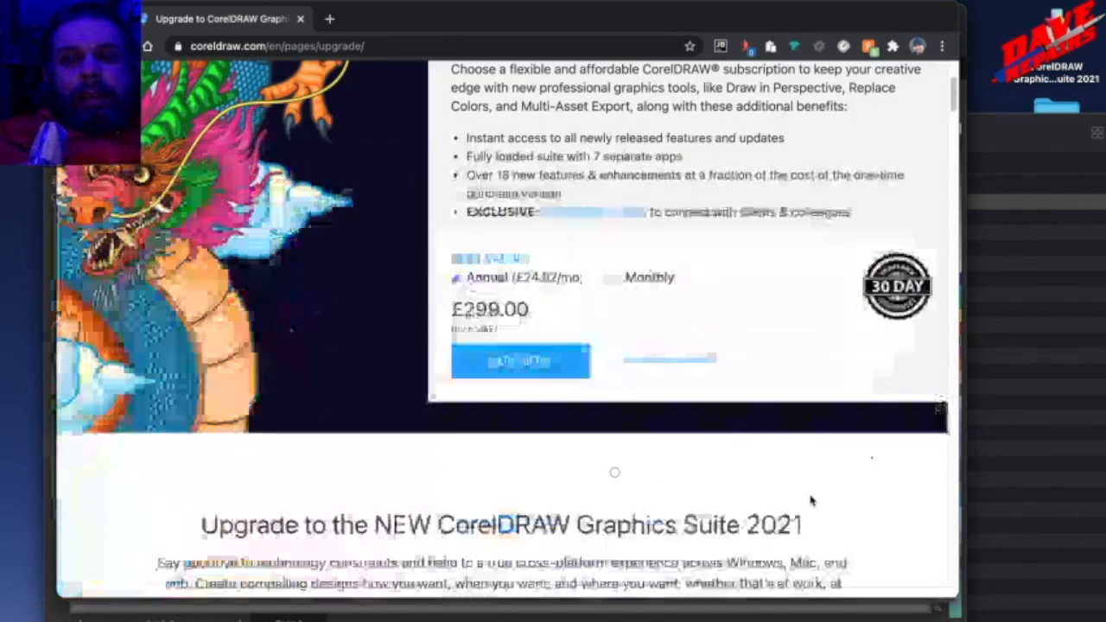
pyautogui.scroll(3, 811, 501)
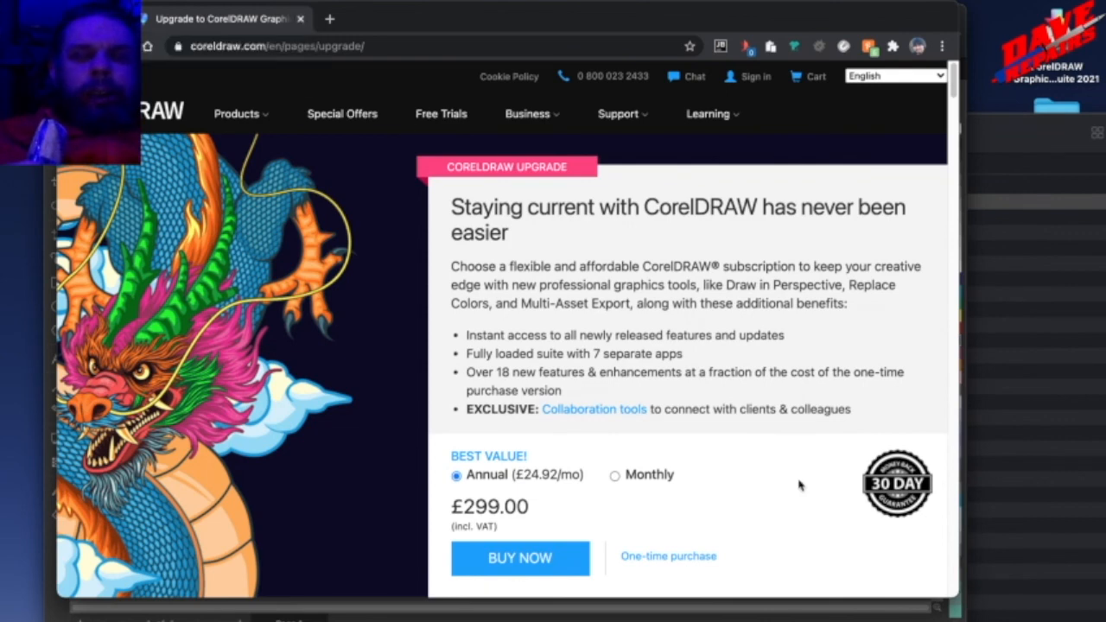
pyautogui.click(803, 615)
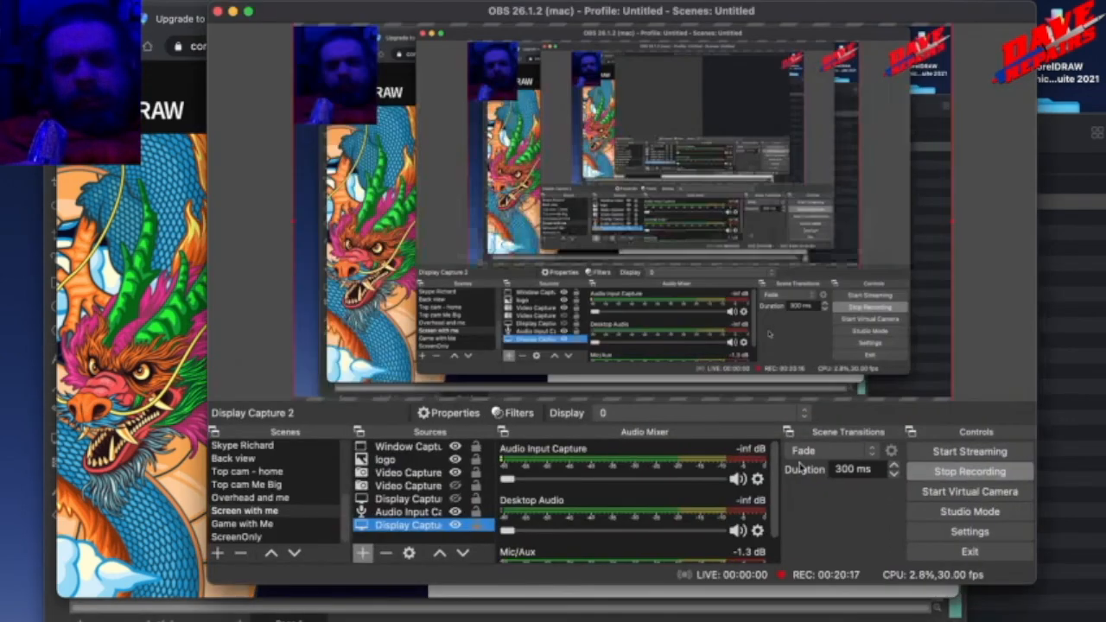